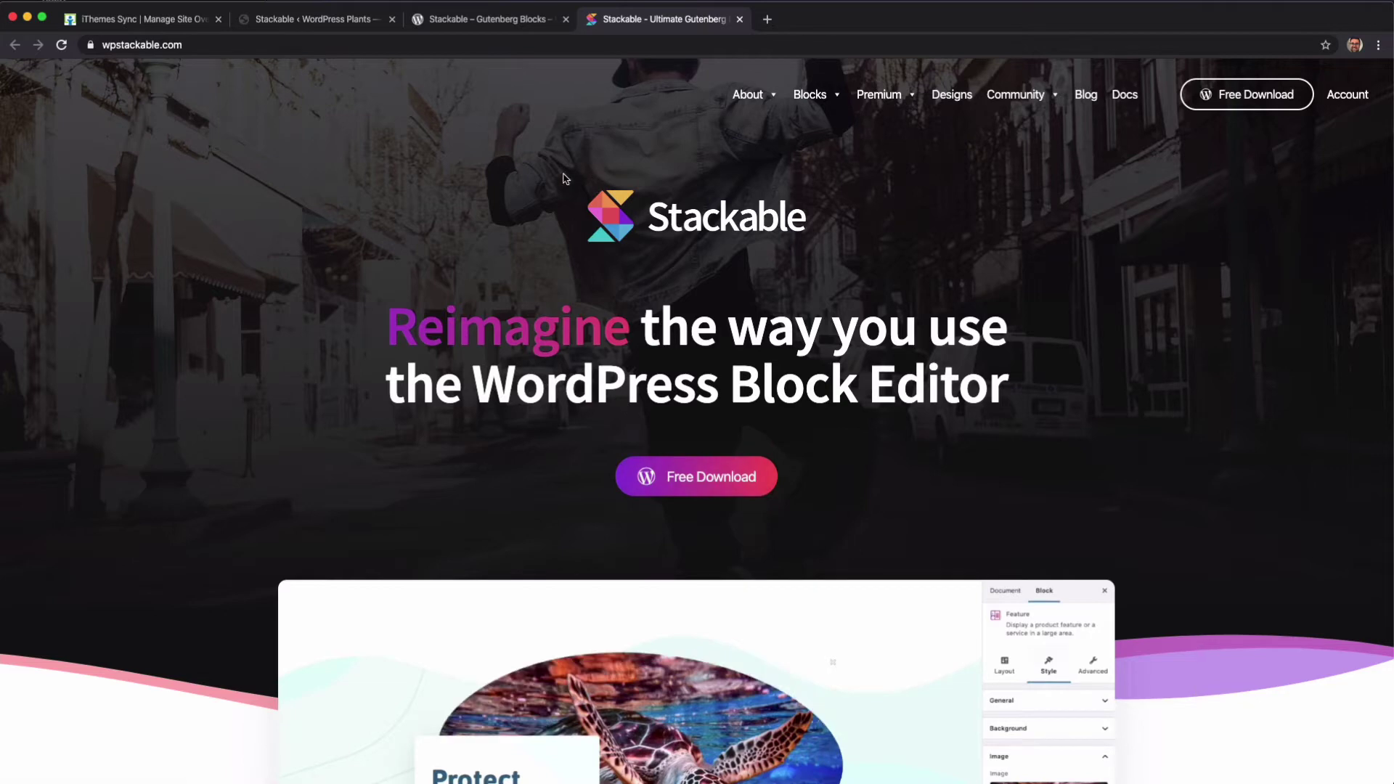
Step: Look over the Stackable homepage and the plugin's WordPress.org listing, highlighting the plugin title
{"action": "scroll", "coordinate": [565, 178], "scroll_direction": "down", "scroll_amount": 5}
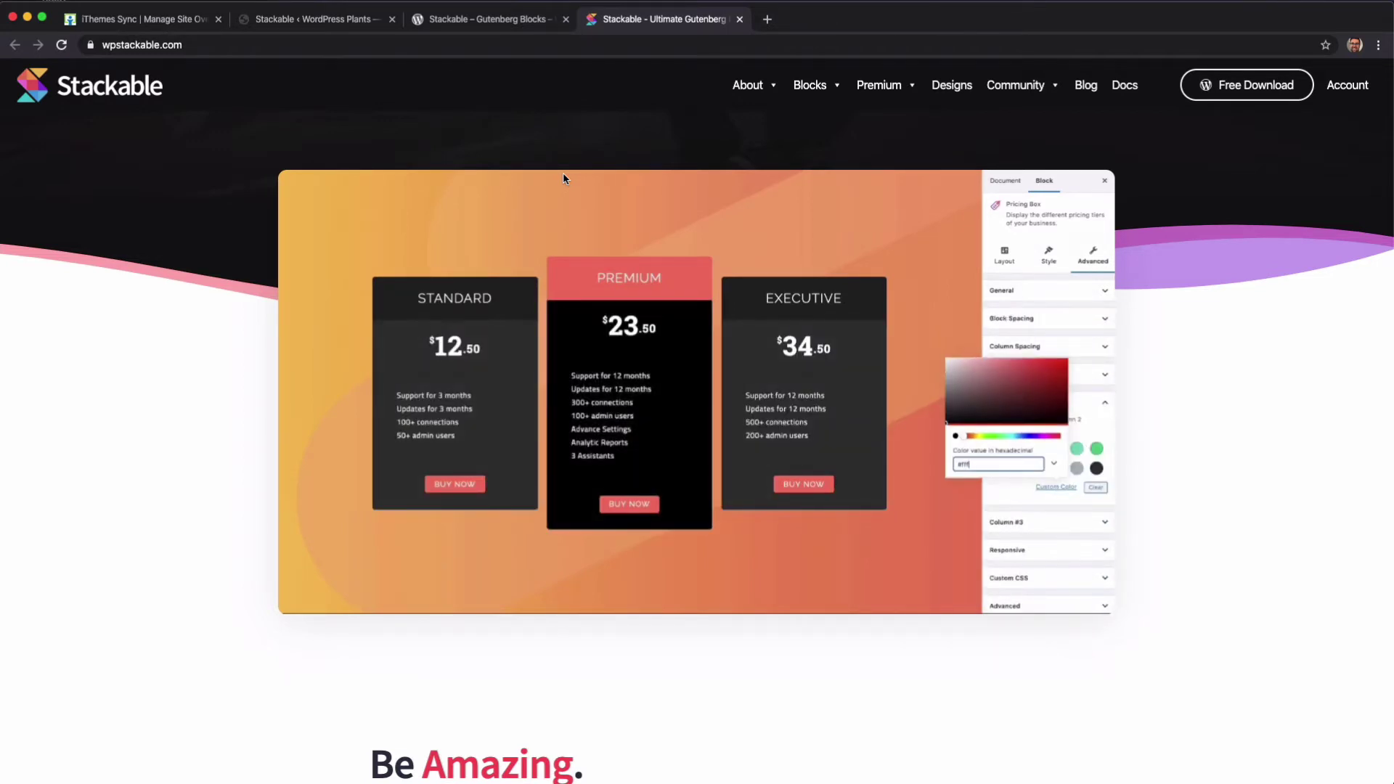
{"action": "scroll", "coordinate": [564, 176], "scroll_direction": "down", "scroll_amount": 5}
{"action": "scroll", "coordinate": [563, 176], "scroll_direction": "down", "scroll_amount": 10}
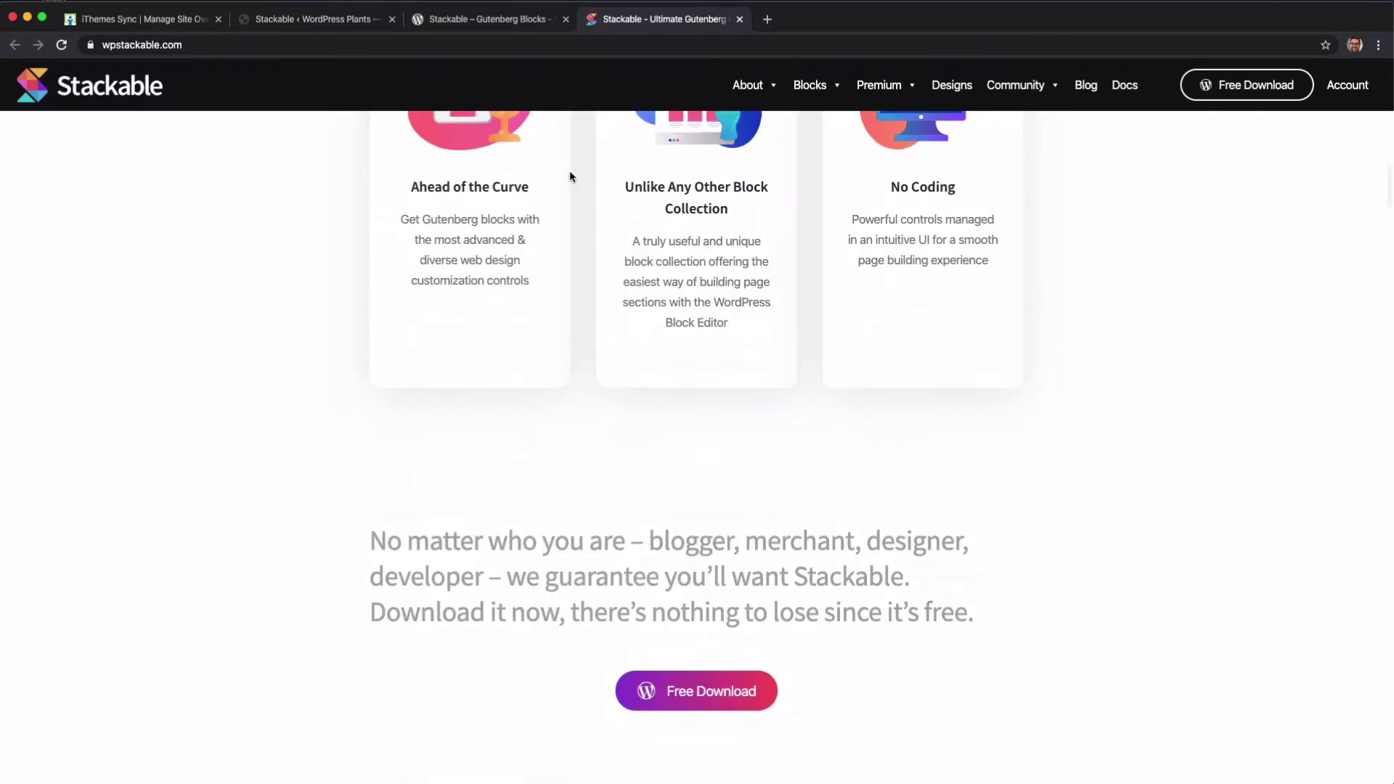
{"action": "scroll", "coordinate": [571, 173], "scroll_direction": "down", "scroll_amount": 4}
{"action": "scroll", "coordinate": [571, 176], "scroll_direction": "up", "scroll_amount": 20}
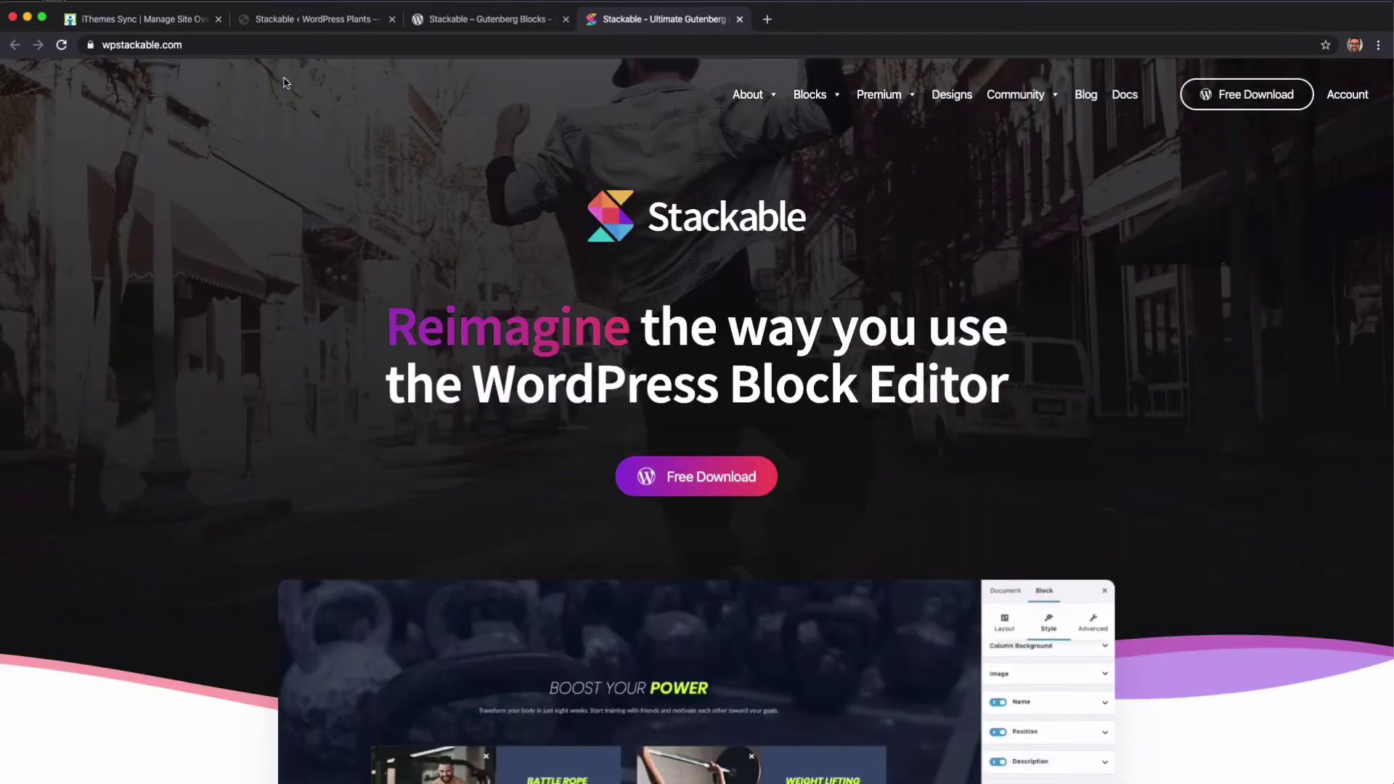
{"action": "left_click", "coordinate": [484, 20]}
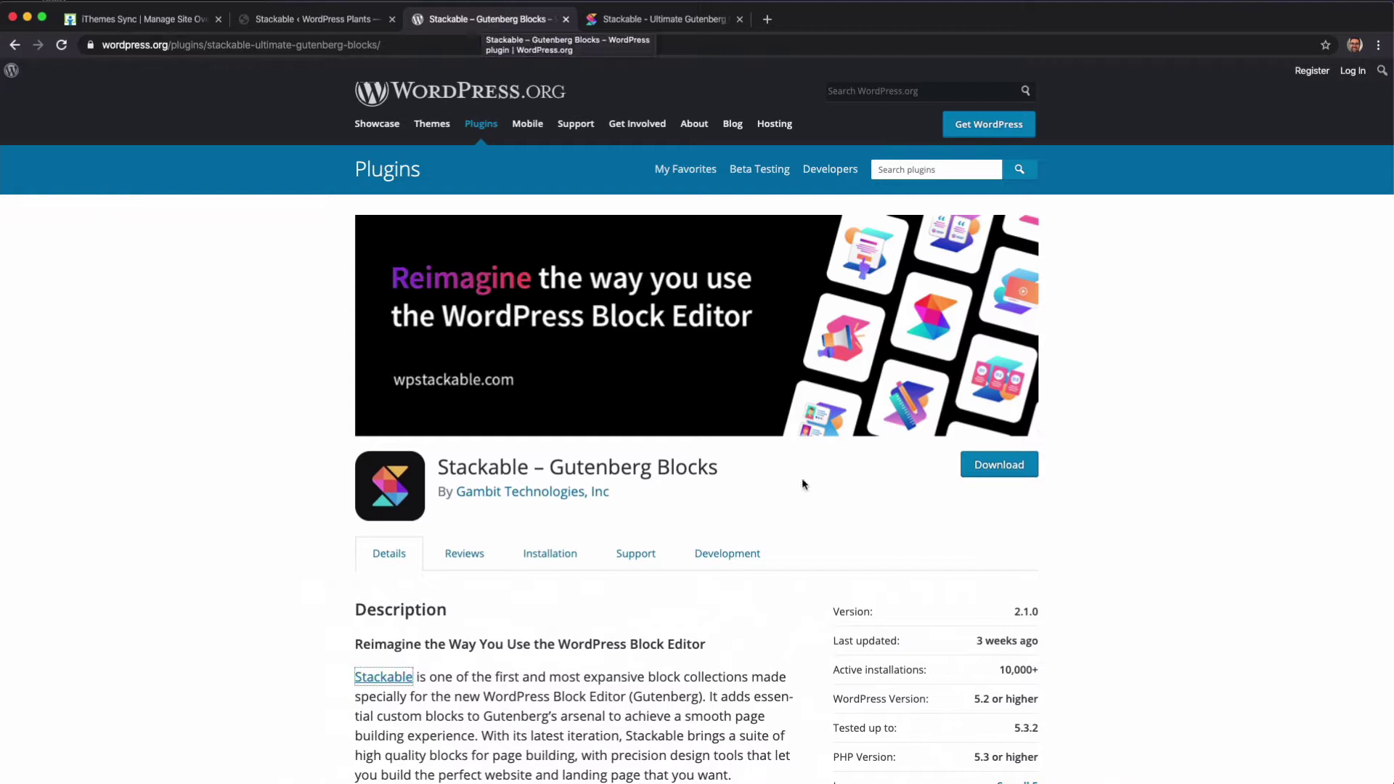
{"action": "triple_click", "coordinate": [463, 467]}
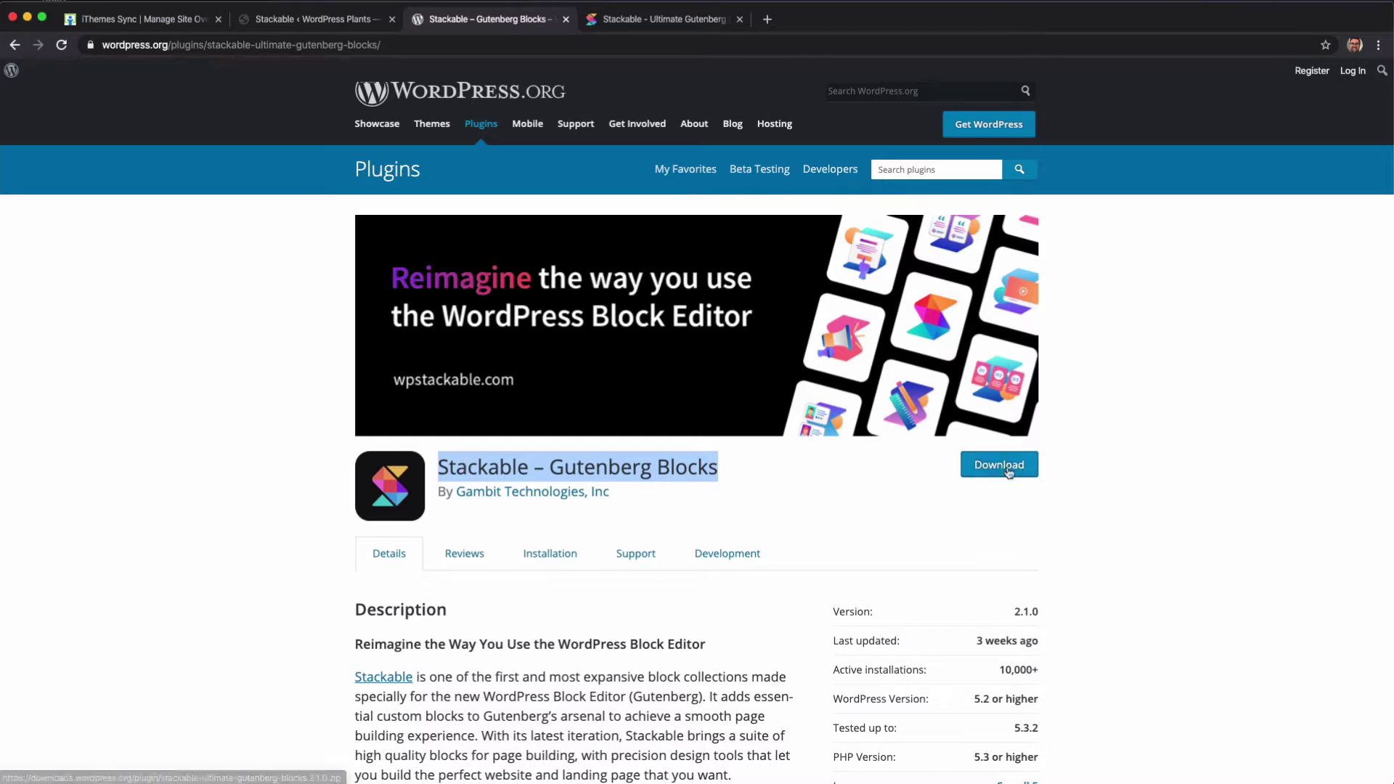
Step: Return to the WordPress Plants admin and search the plugins to add for "stackable"
{"action": "left_click", "coordinate": [312, 20]}
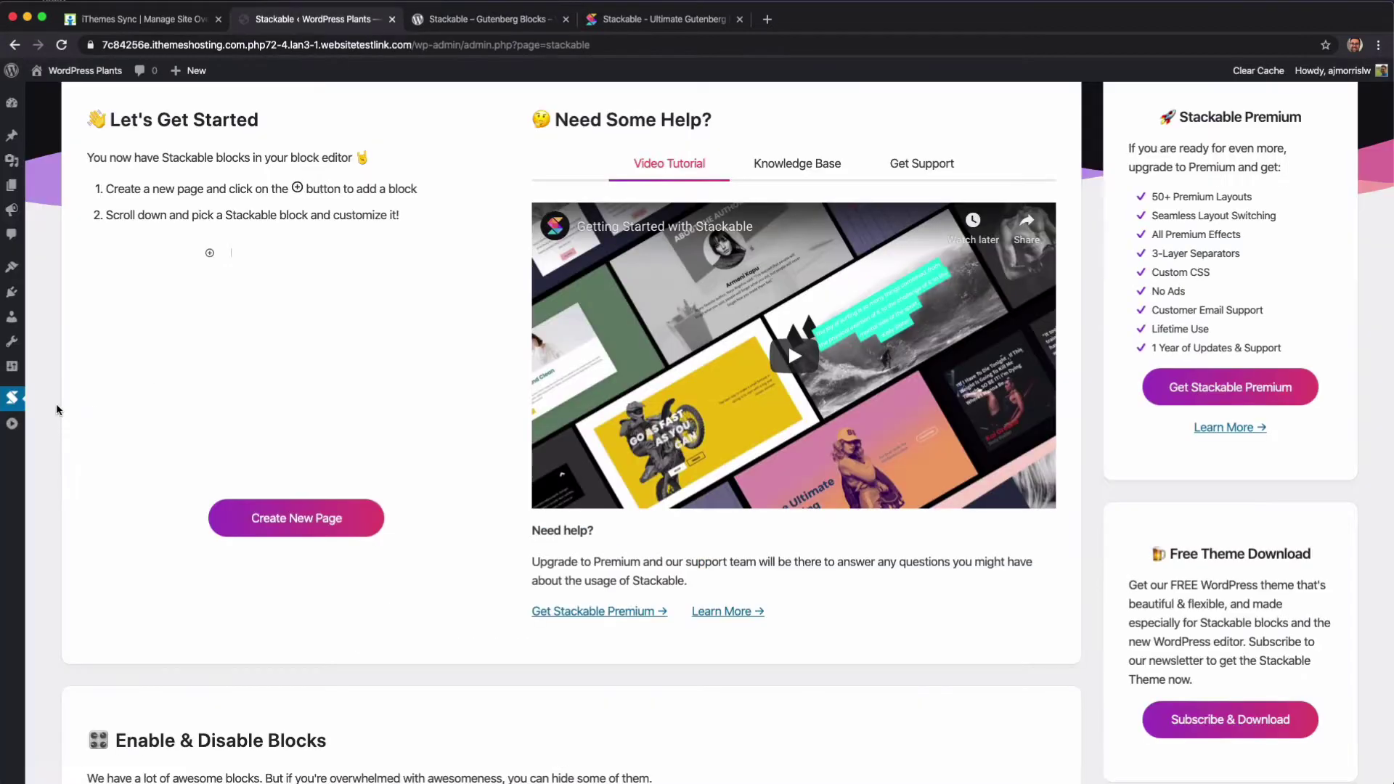
{"action": "mouse_move", "coordinate": [13, 287]}
{"action": "left_click", "coordinate": [45, 340]}
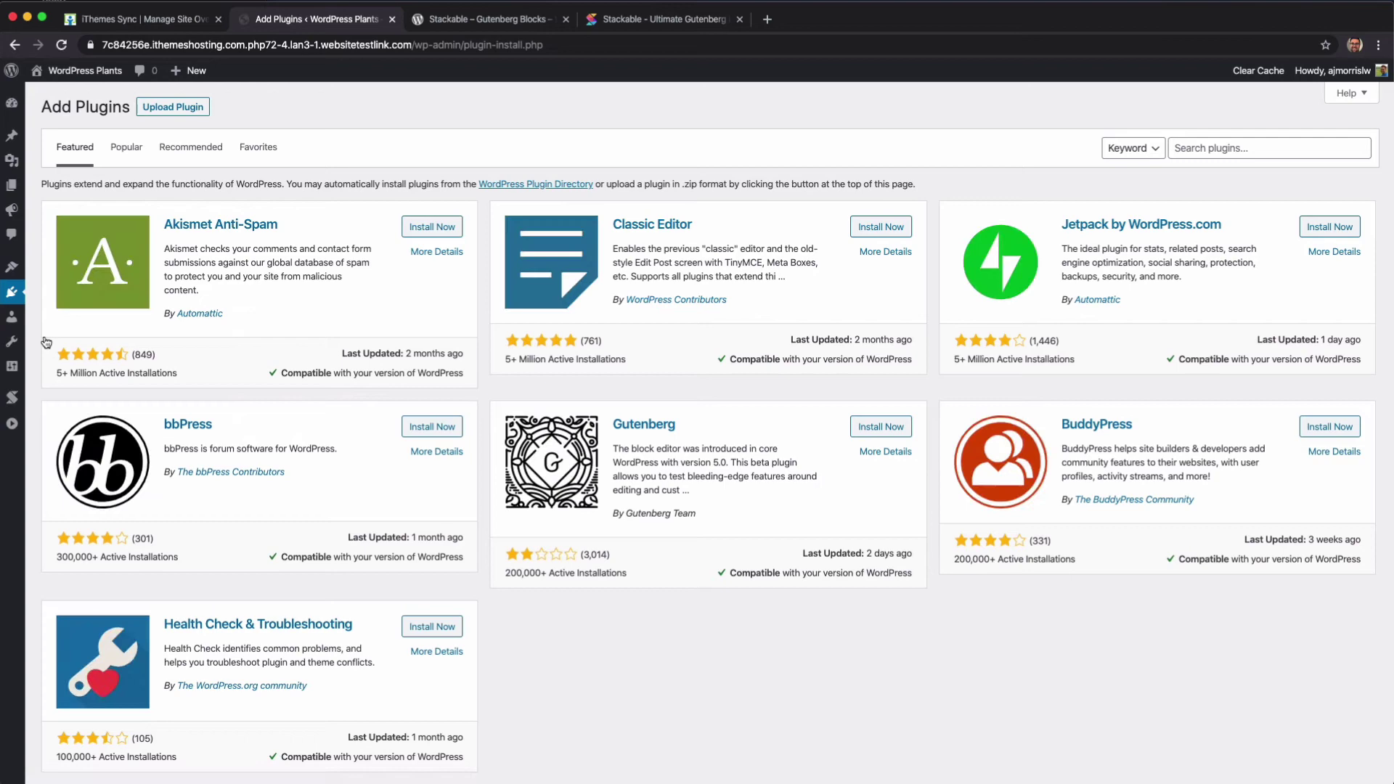
{"action": "left_click", "coordinate": [1220, 149]}
{"action": "type", "text": "stackable"}
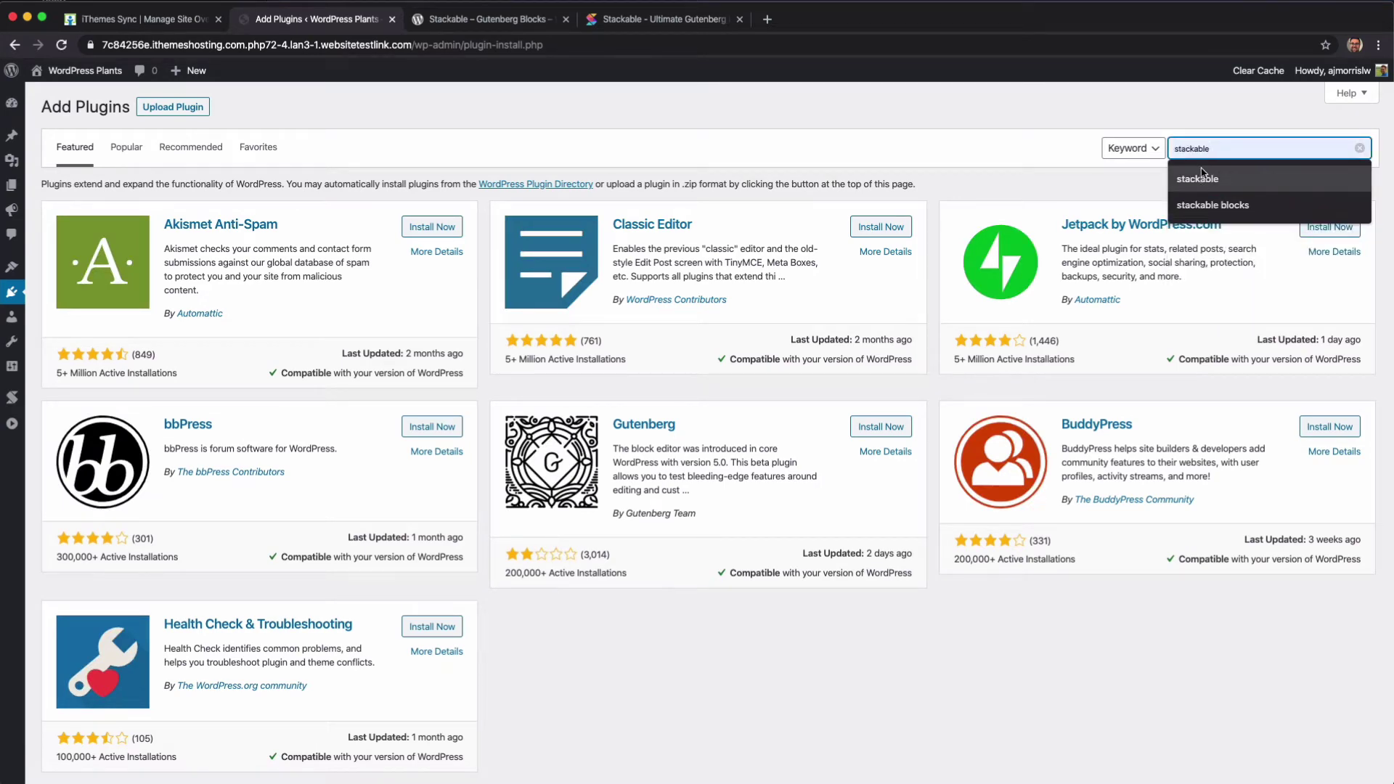
{"action": "left_click", "coordinate": [1200, 174]}
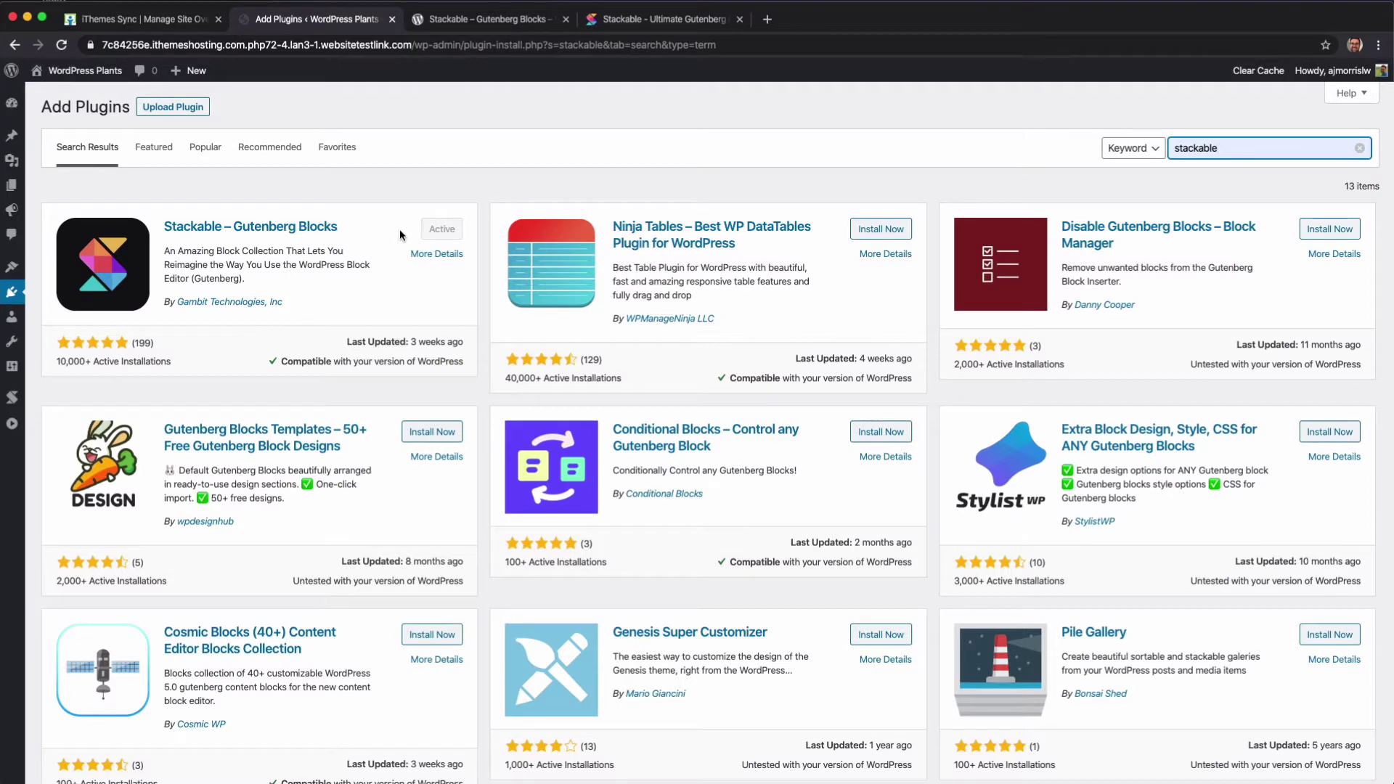
Step: Open Stackable's Help & Settings page and highlight the list of Stackable Premium features
{"action": "left_click", "coordinate": [16, 397]}
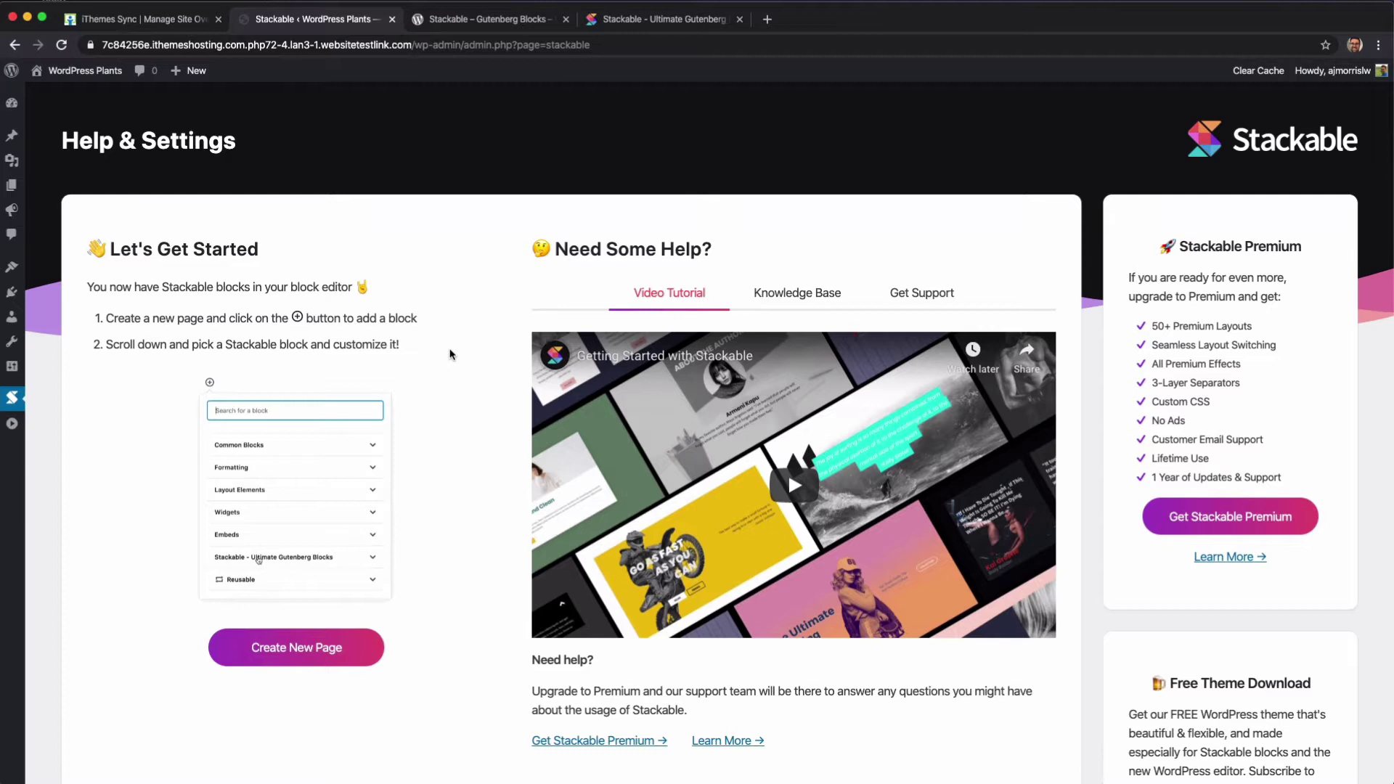
{"action": "left_click_drag", "start_coordinate": [1181, 246], "coordinate": [1292, 474]}
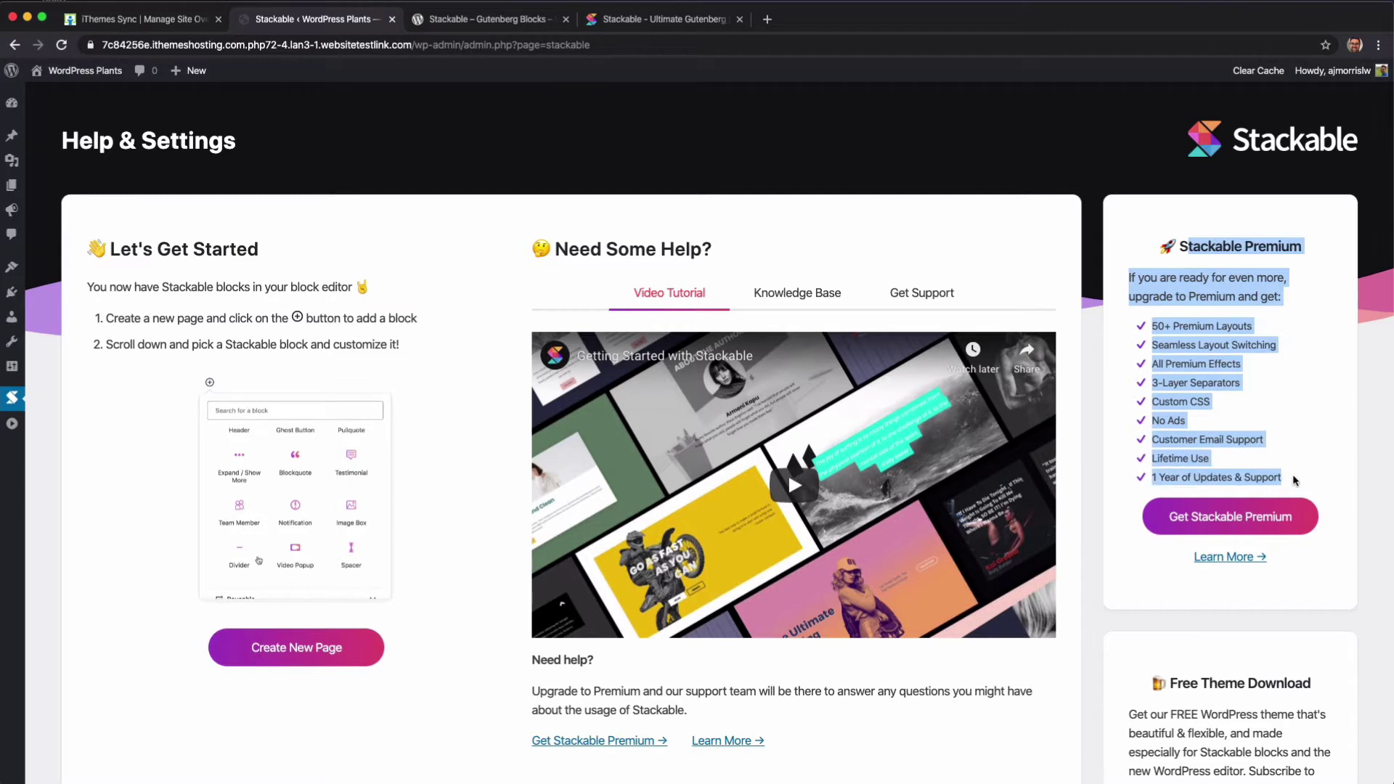
{"action": "left_click", "coordinate": [1249, 362]}
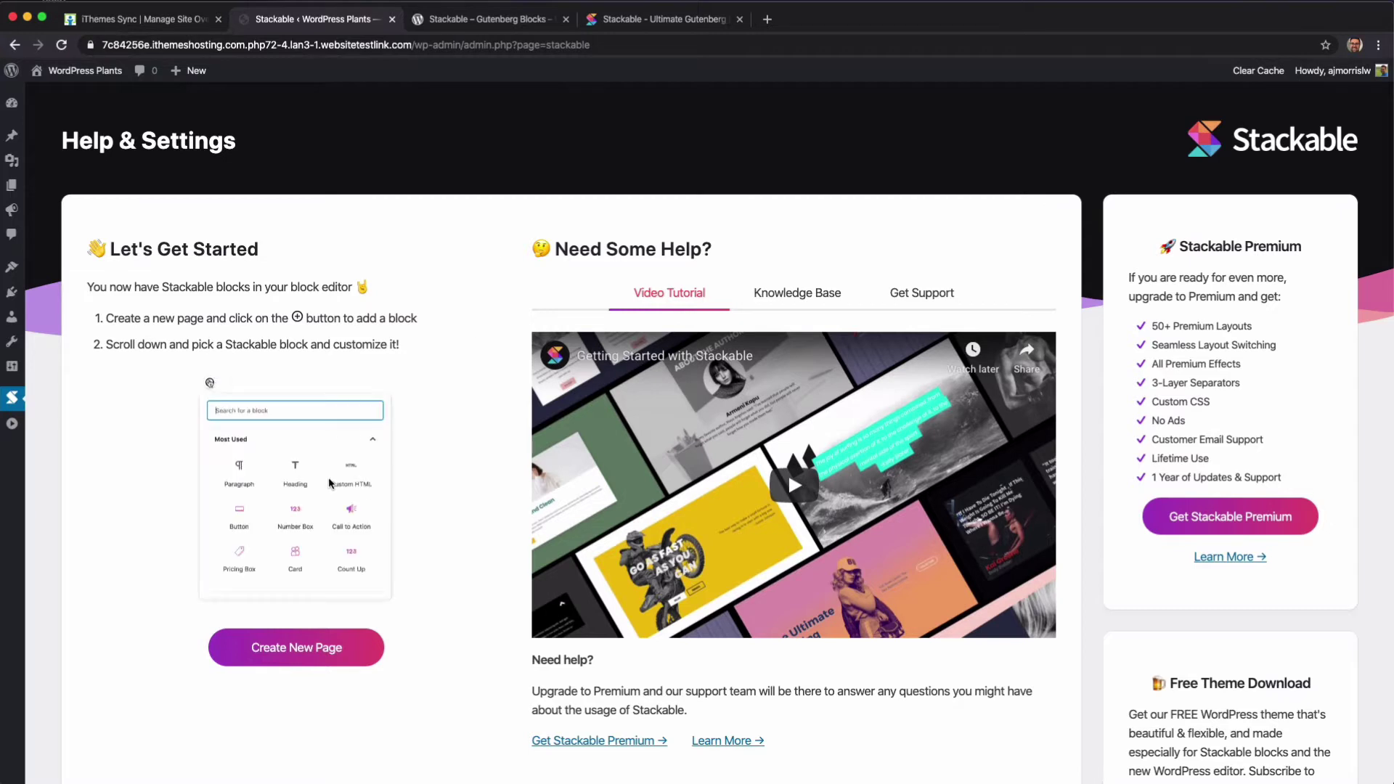
Step: Create a new page from the Stackable settings and title it "Stackable"
{"action": "left_click", "coordinate": [311, 639]}
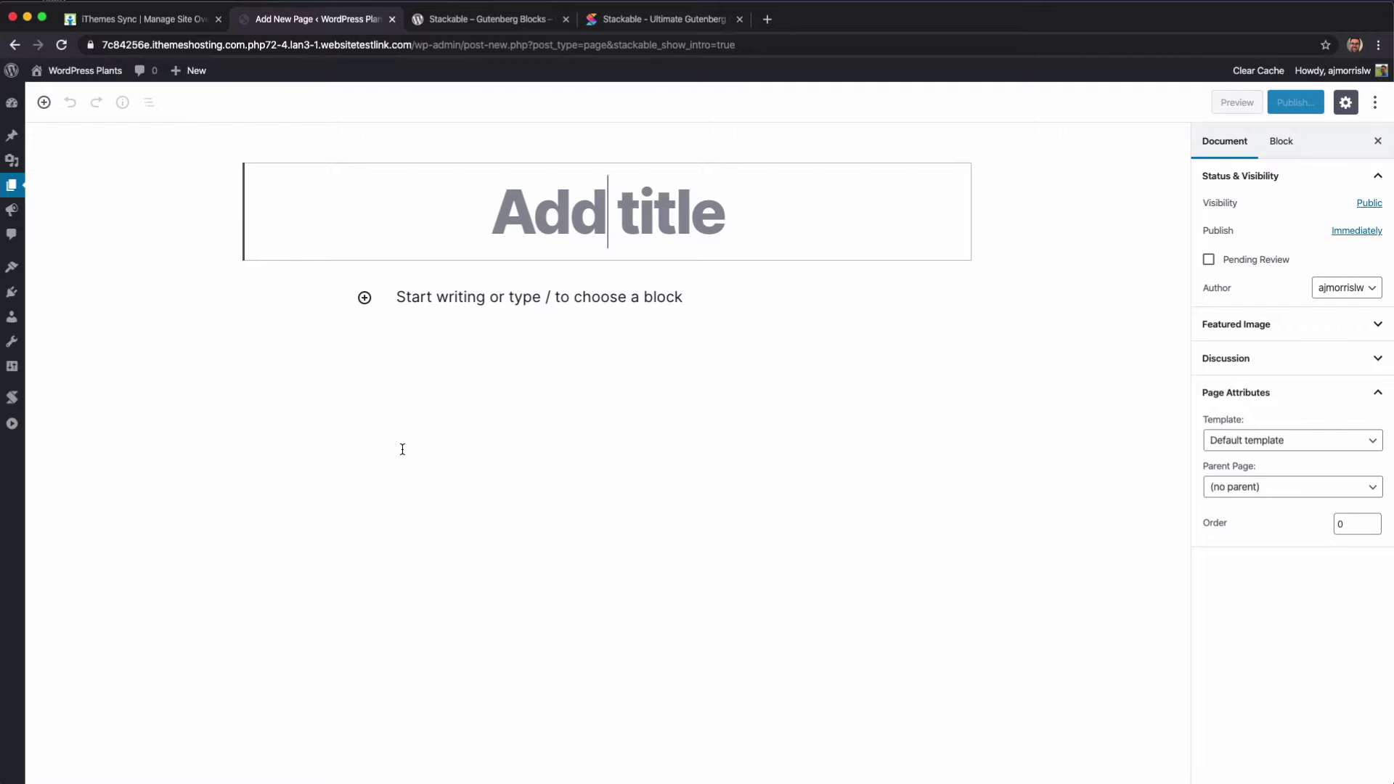
{"action": "type", "text": "Stackable"}
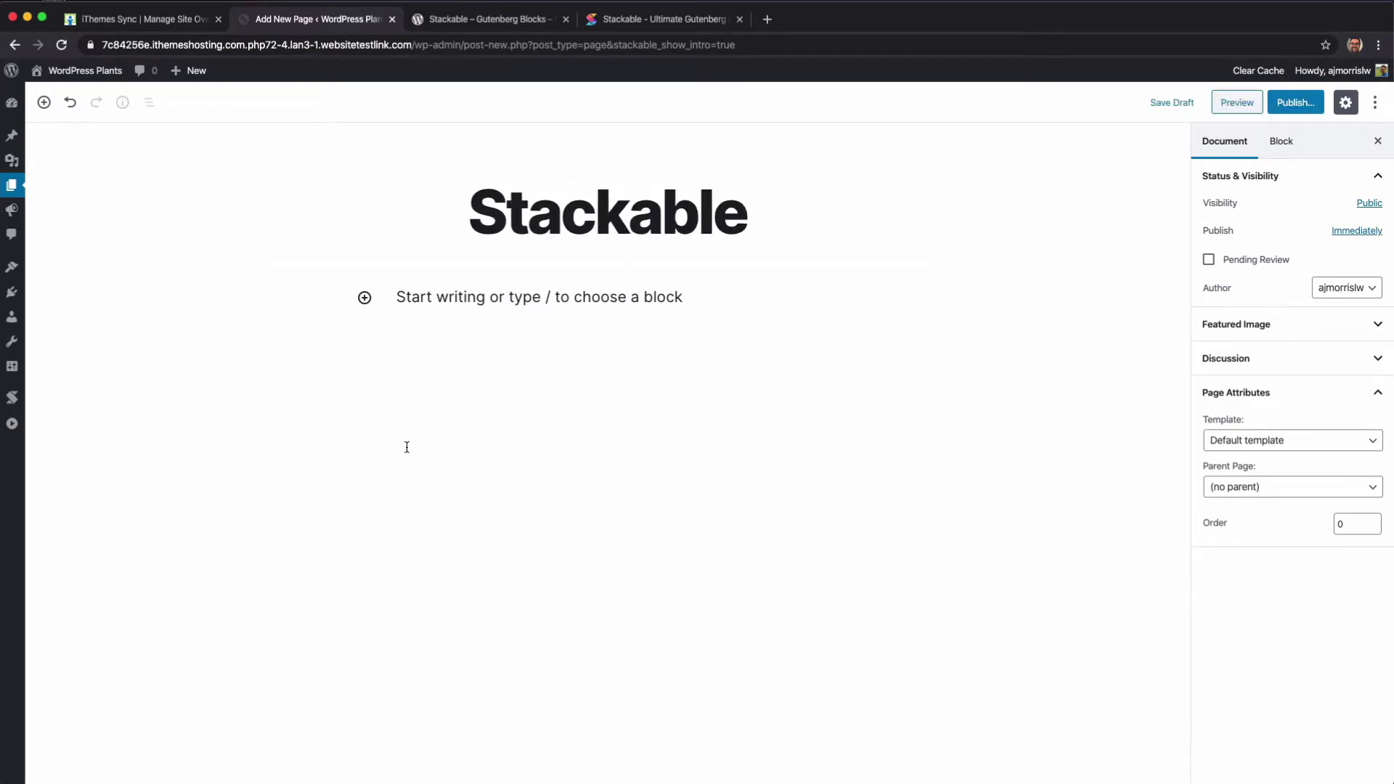
Step: Insert the Header block from the Stackable block category below the page title
{"action": "mouse_move", "coordinate": [467, 303]}
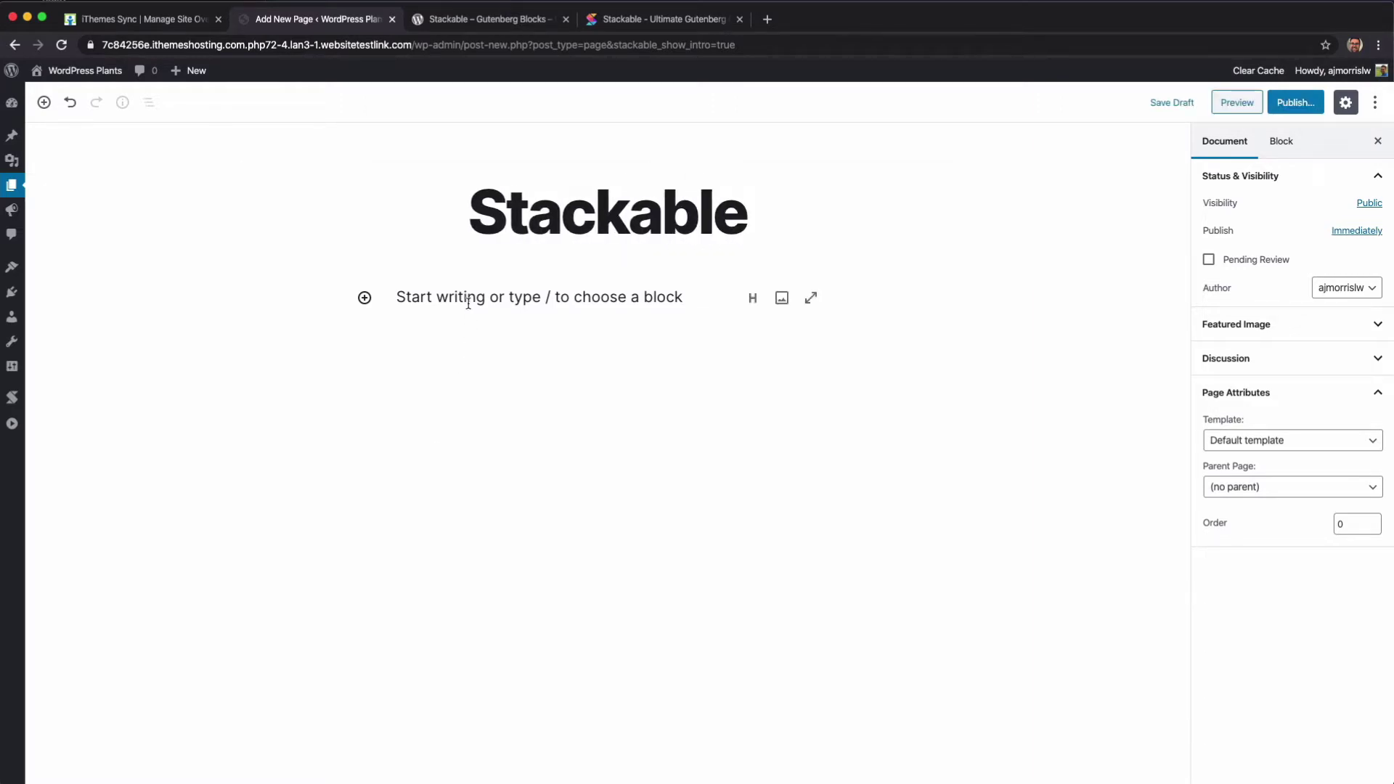
{"action": "left_click", "coordinate": [365, 299]}
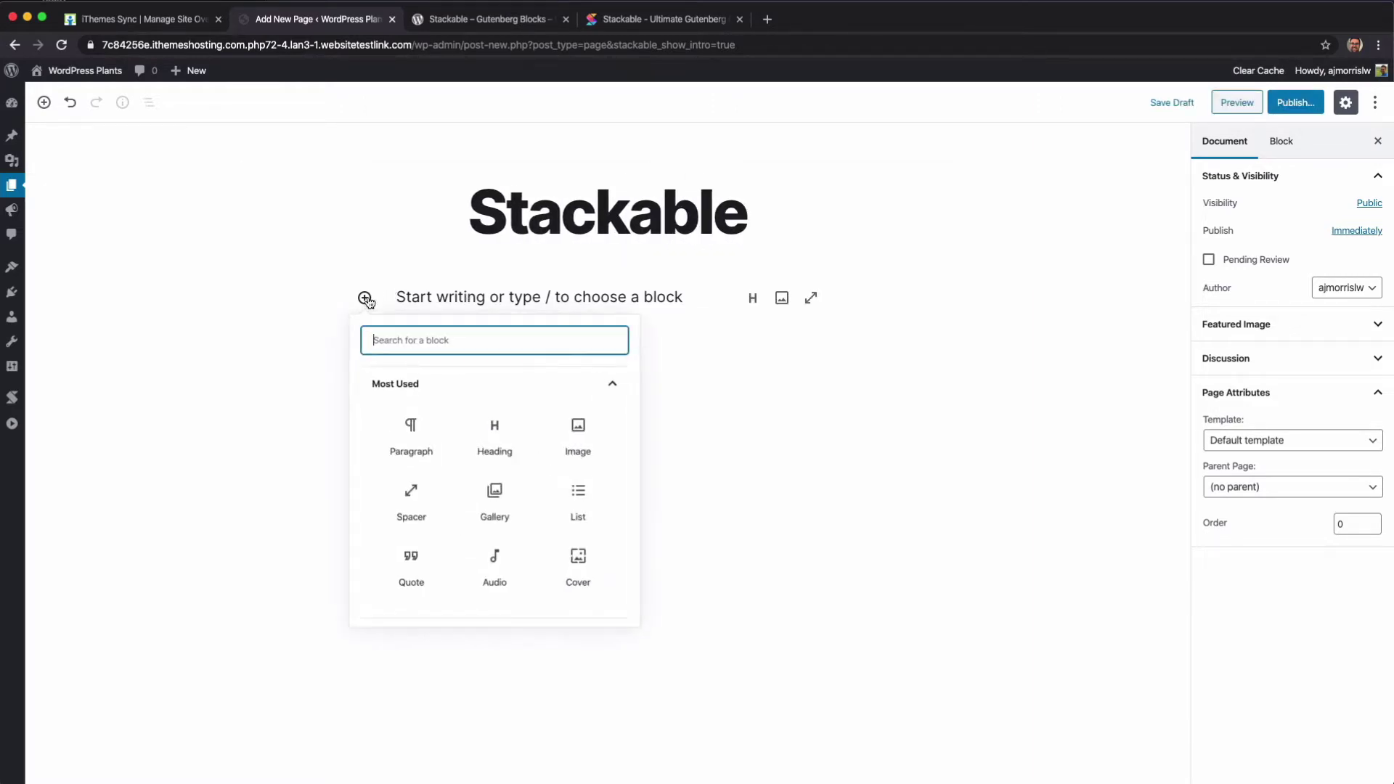
{"action": "left_click", "coordinate": [421, 384]}
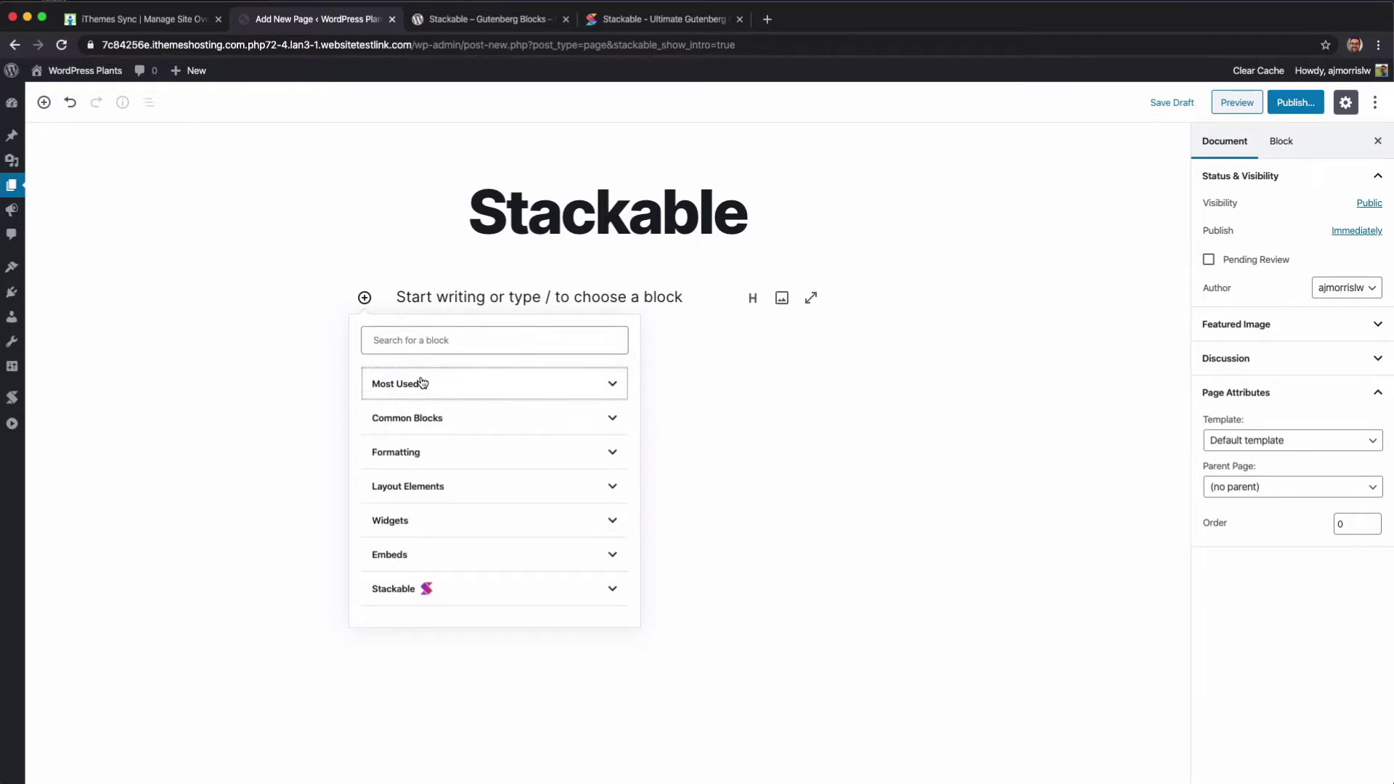
{"action": "scroll", "coordinate": [432, 405], "scroll_direction": "down", "scroll_amount": 1}
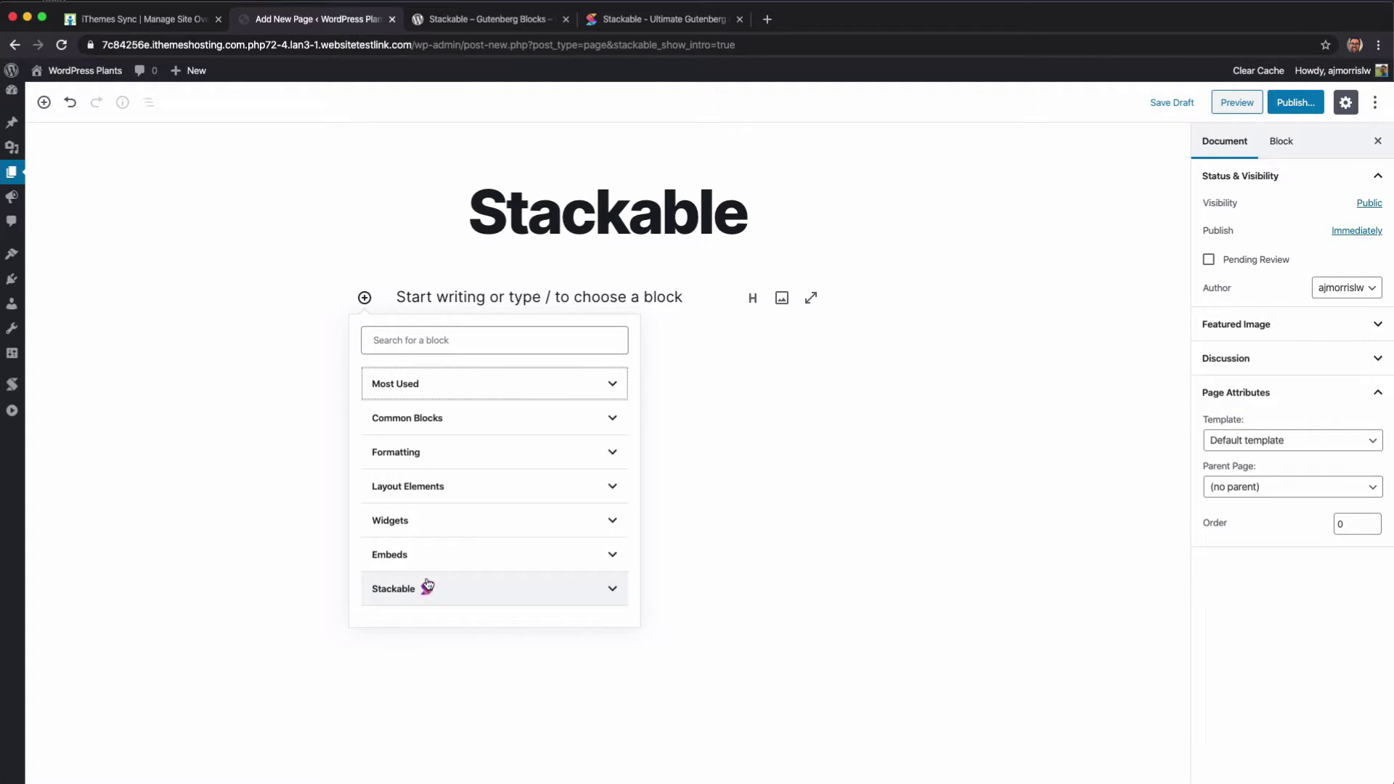
{"action": "left_click", "coordinate": [498, 585]}
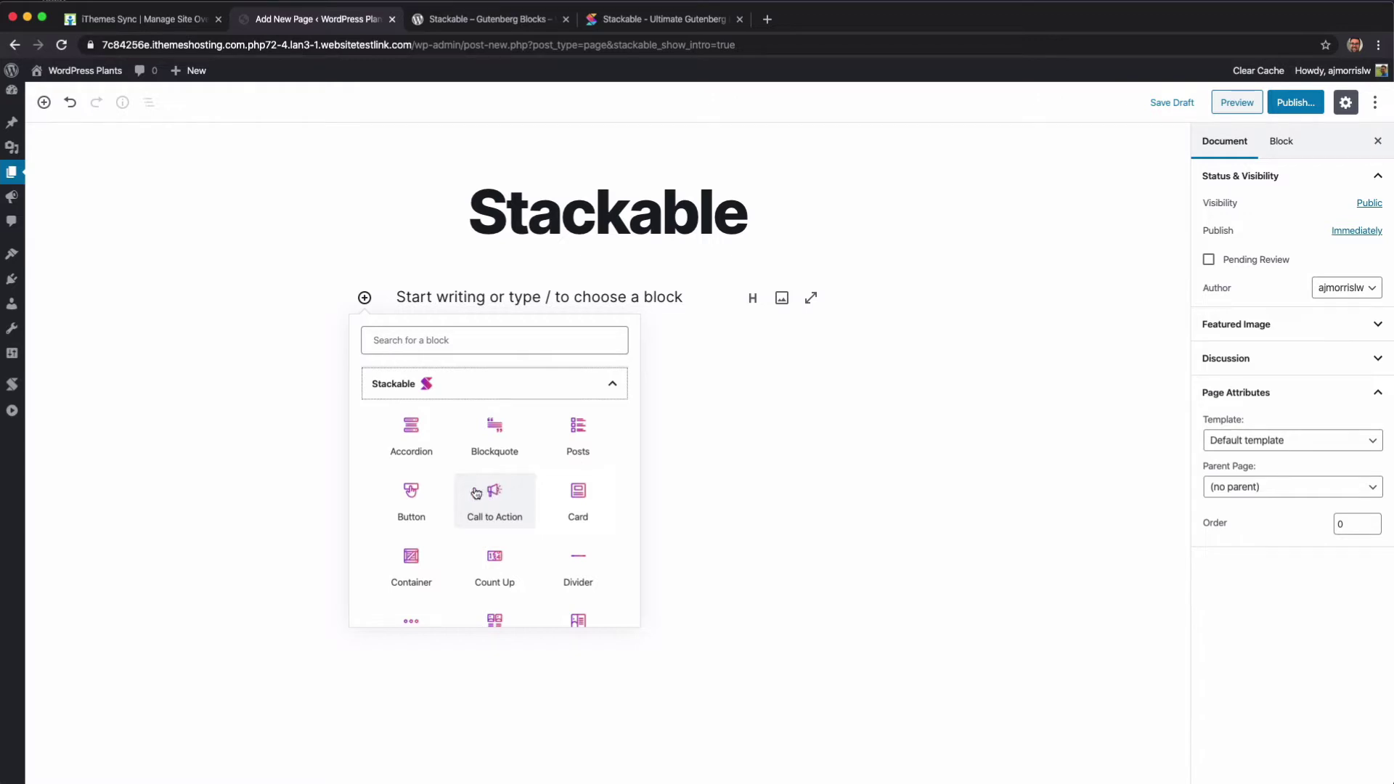
{"action": "scroll", "coordinate": [479, 490], "scroll_direction": "down", "scroll_amount": 3}
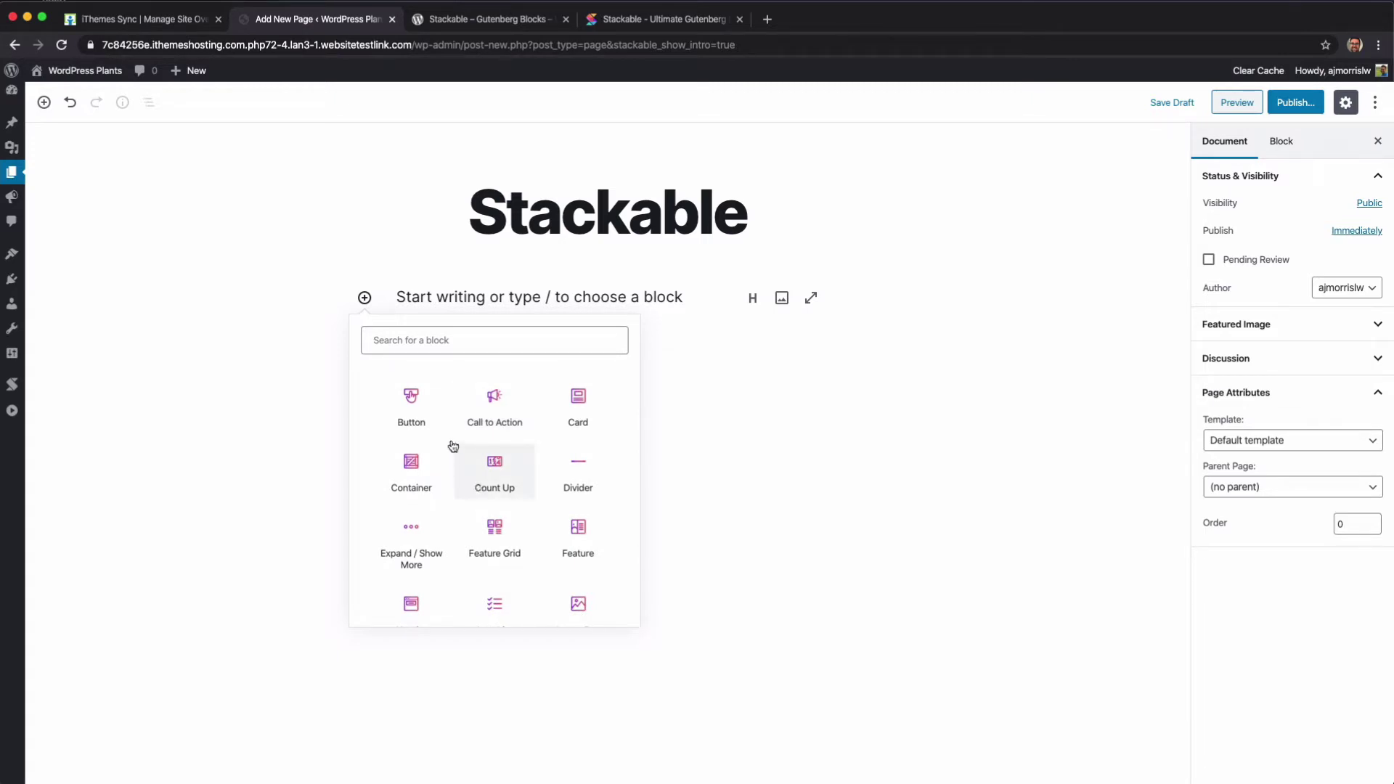
{"action": "scroll", "coordinate": [464, 439], "scroll_direction": "down", "scroll_amount": 1}
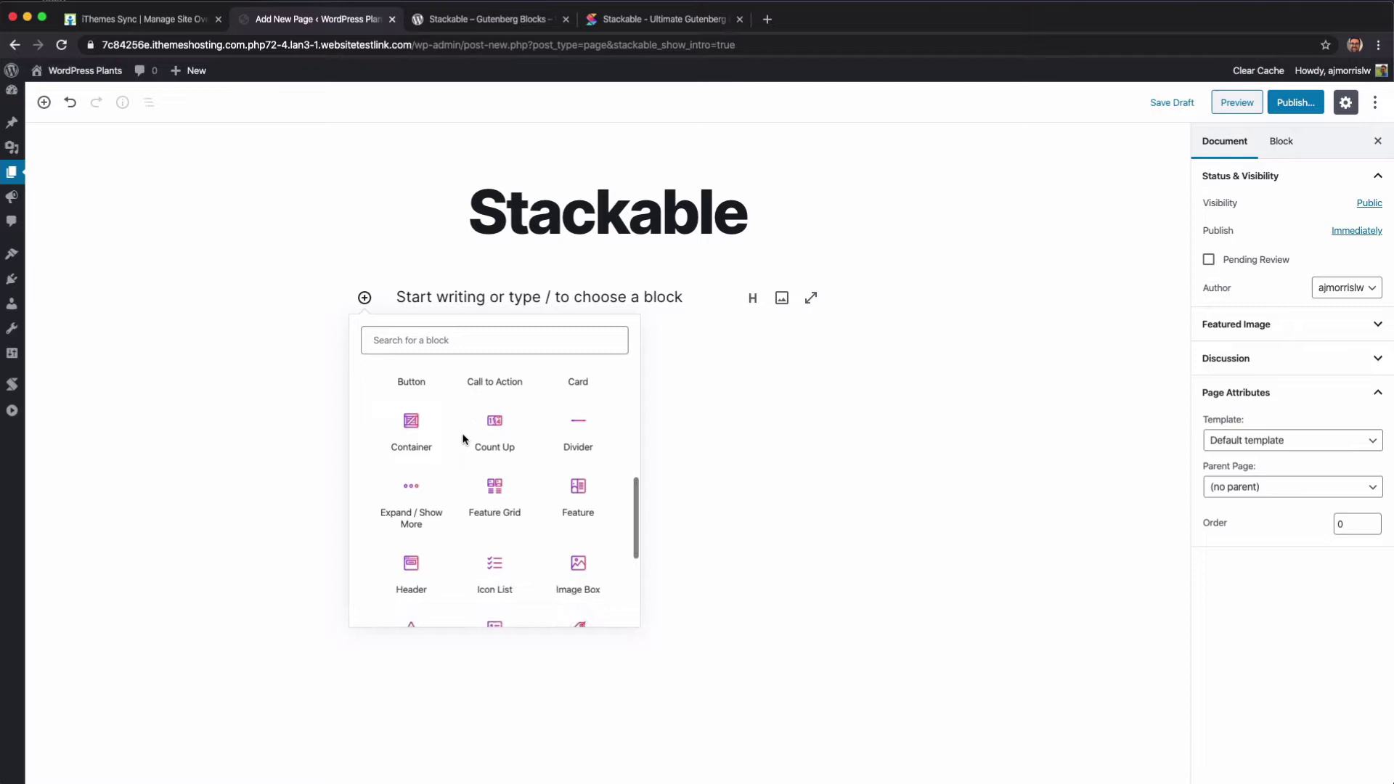
{"action": "left_click", "coordinate": [409, 578]}
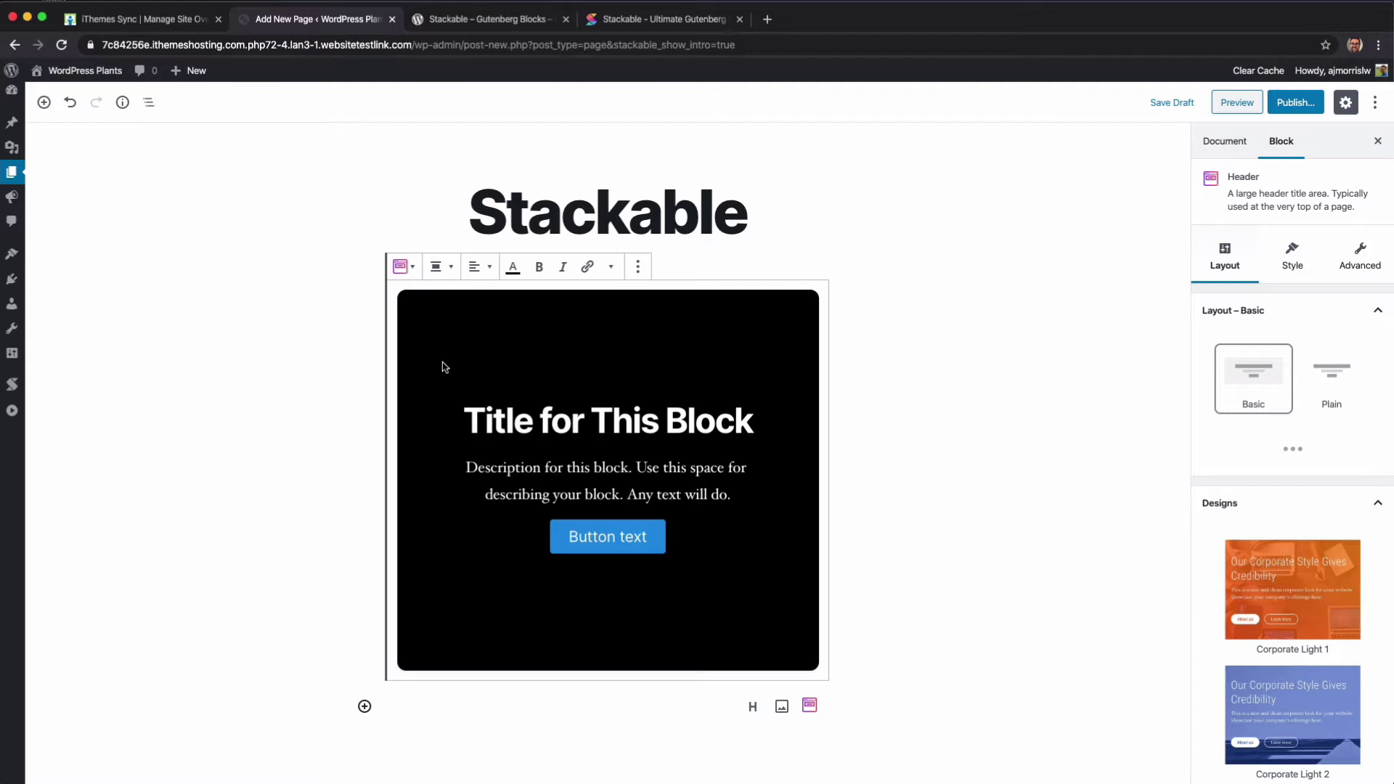
Step: Set the page template to Full Width Template and check the selection in the document settings
{"action": "left_click", "coordinate": [1225, 141]}
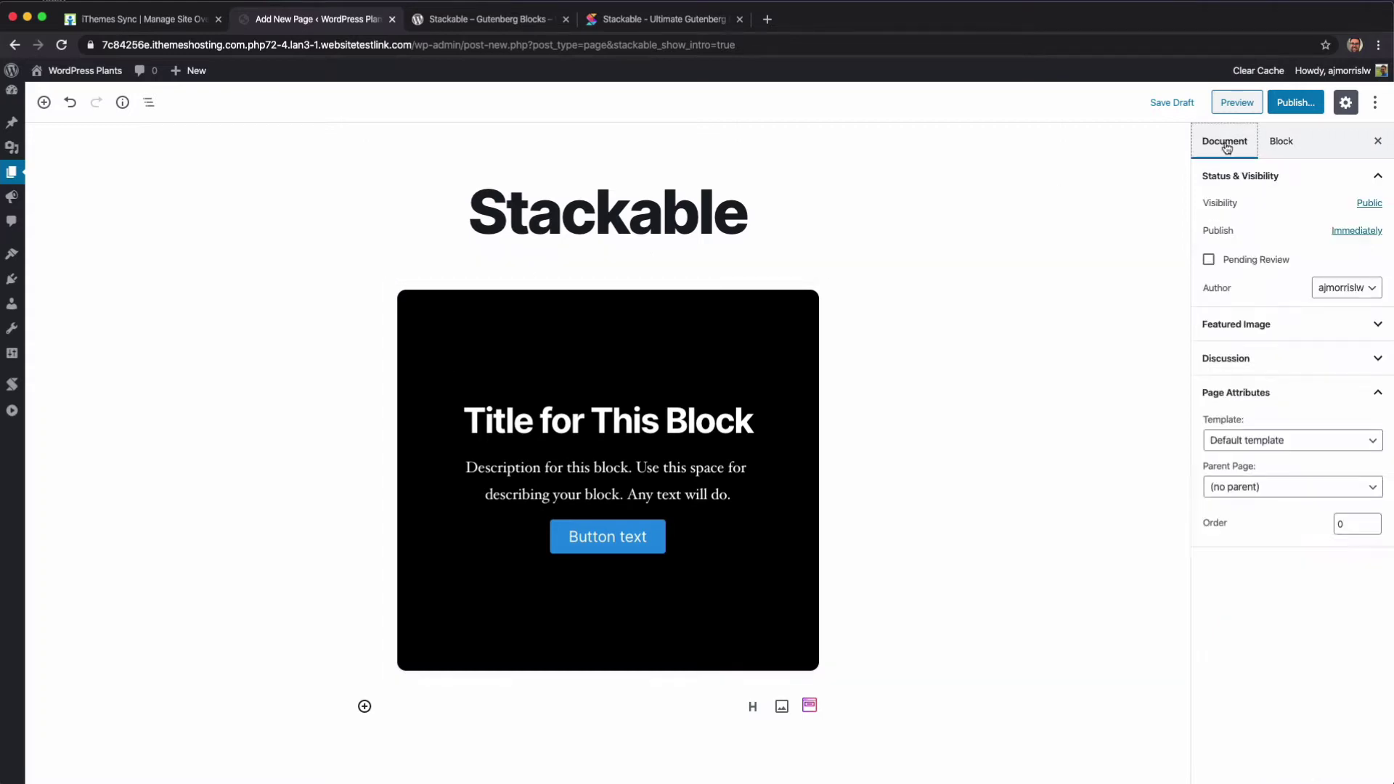
{"action": "left_click", "coordinate": [1257, 441]}
{"action": "left_click", "coordinate": [1251, 467]}
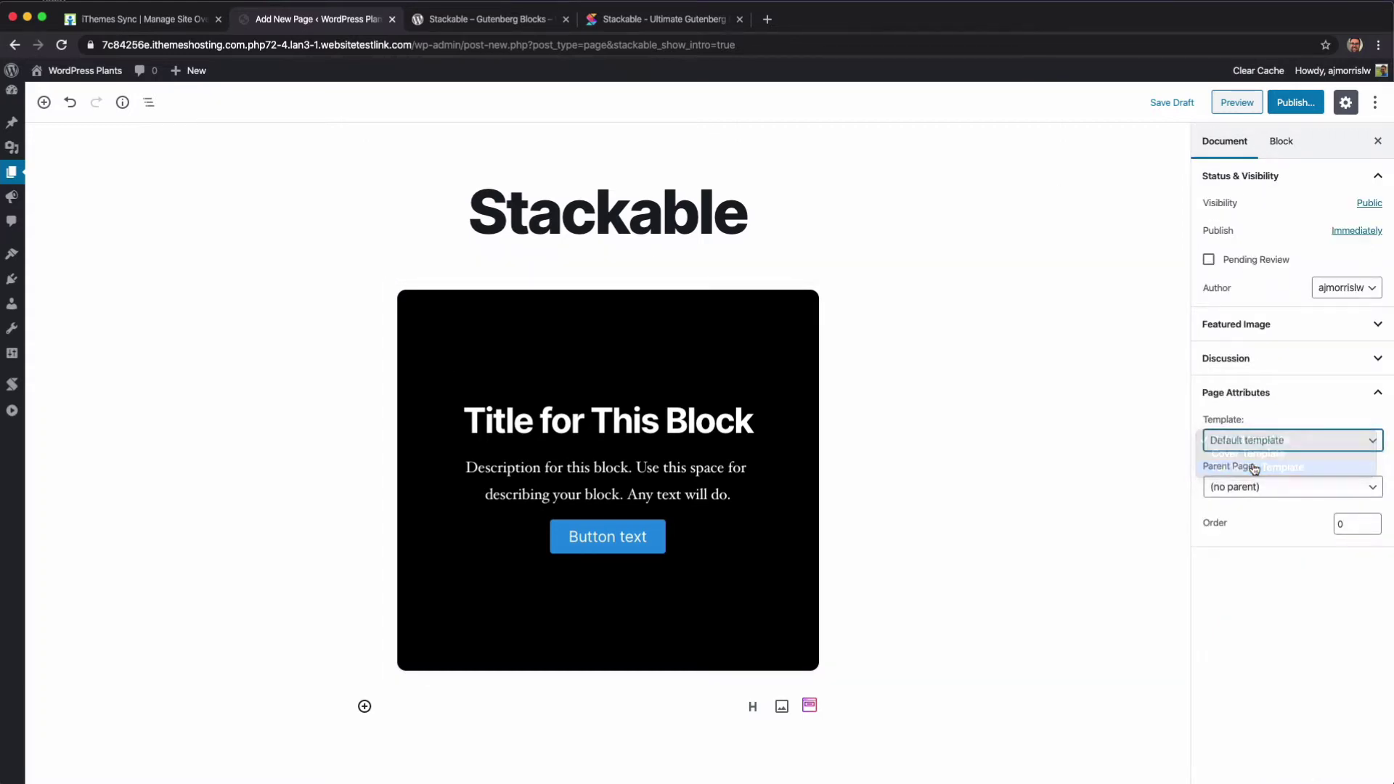
{"action": "left_click", "coordinate": [1271, 141]}
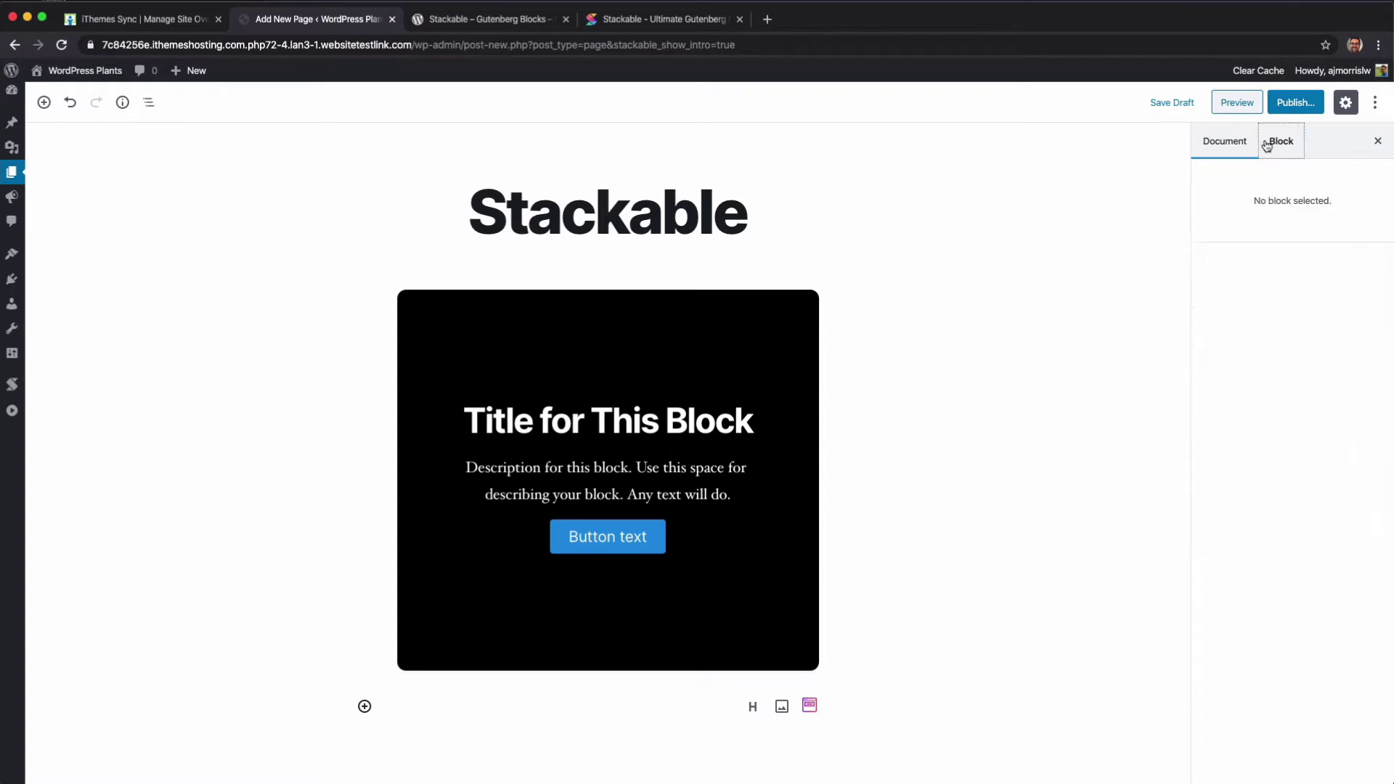
{"action": "left_click", "coordinate": [1225, 142]}
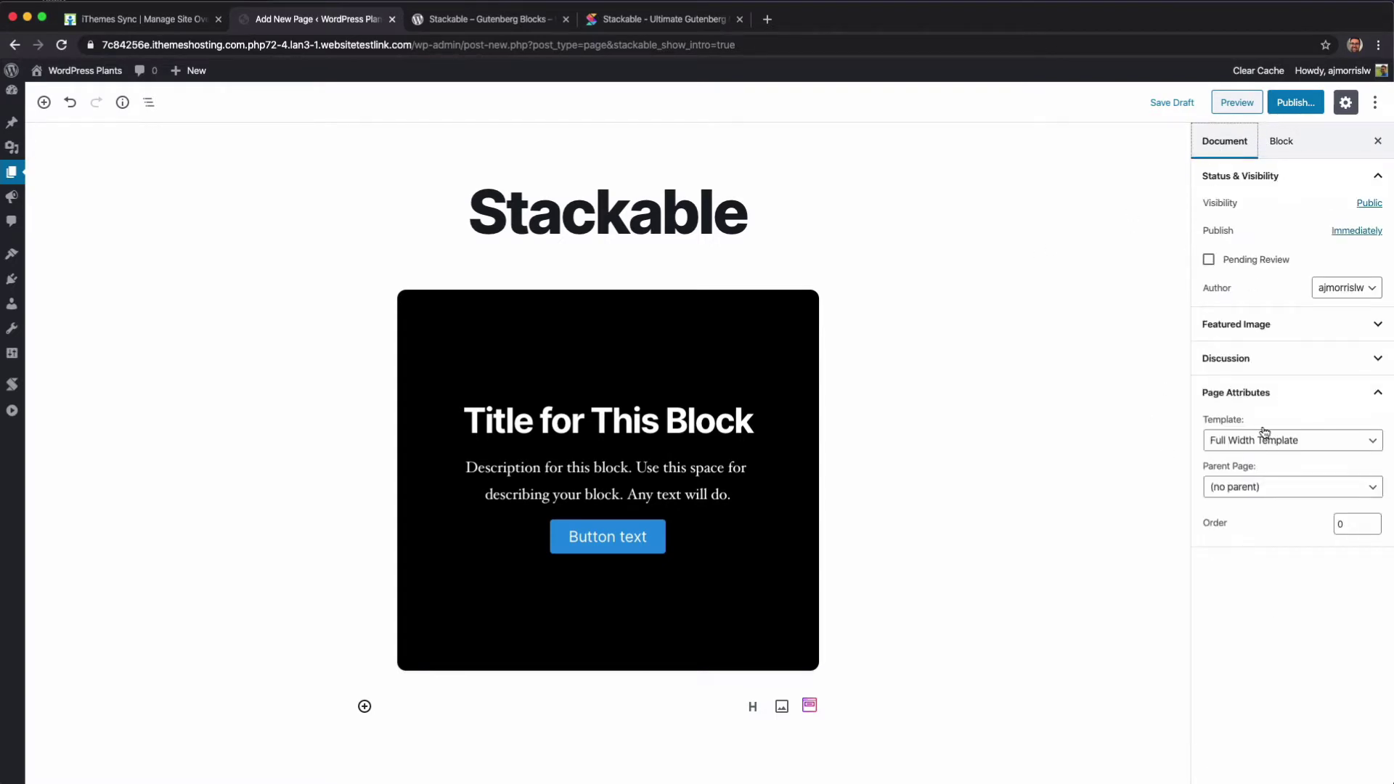
Step: Select the Header block and show its layout settings
{"action": "left_click", "coordinate": [721, 377]}
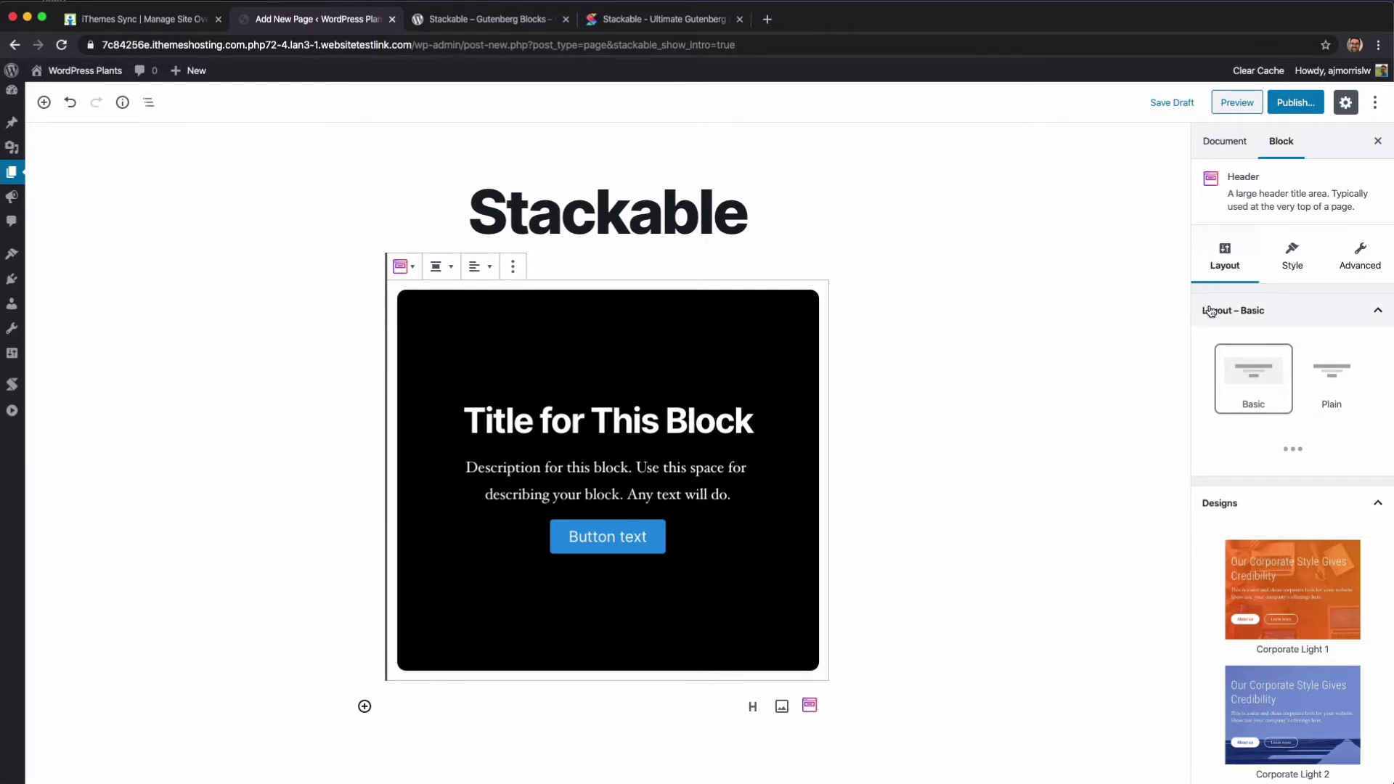
{"action": "left_click", "coordinate": [1265, 320]}
{"action": "left_click", "coordinate": [1268, 319]}
Step: Try the Plain layout on the Header block, look at the additional layout options, and restore the Basic layout
{"action": "left_click", "coordinate": [1319, 403]}
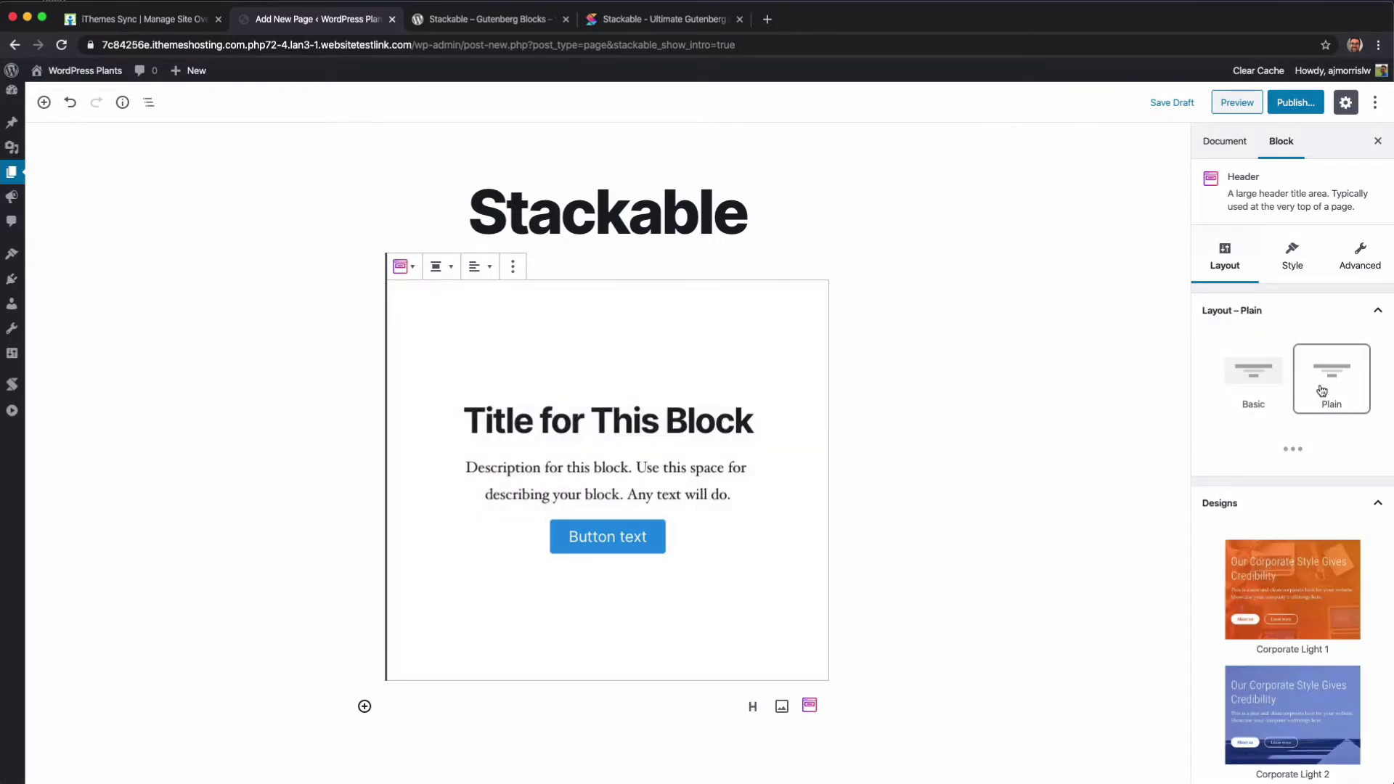
{"action": "left_click", "coordinate": [1290, 450]}
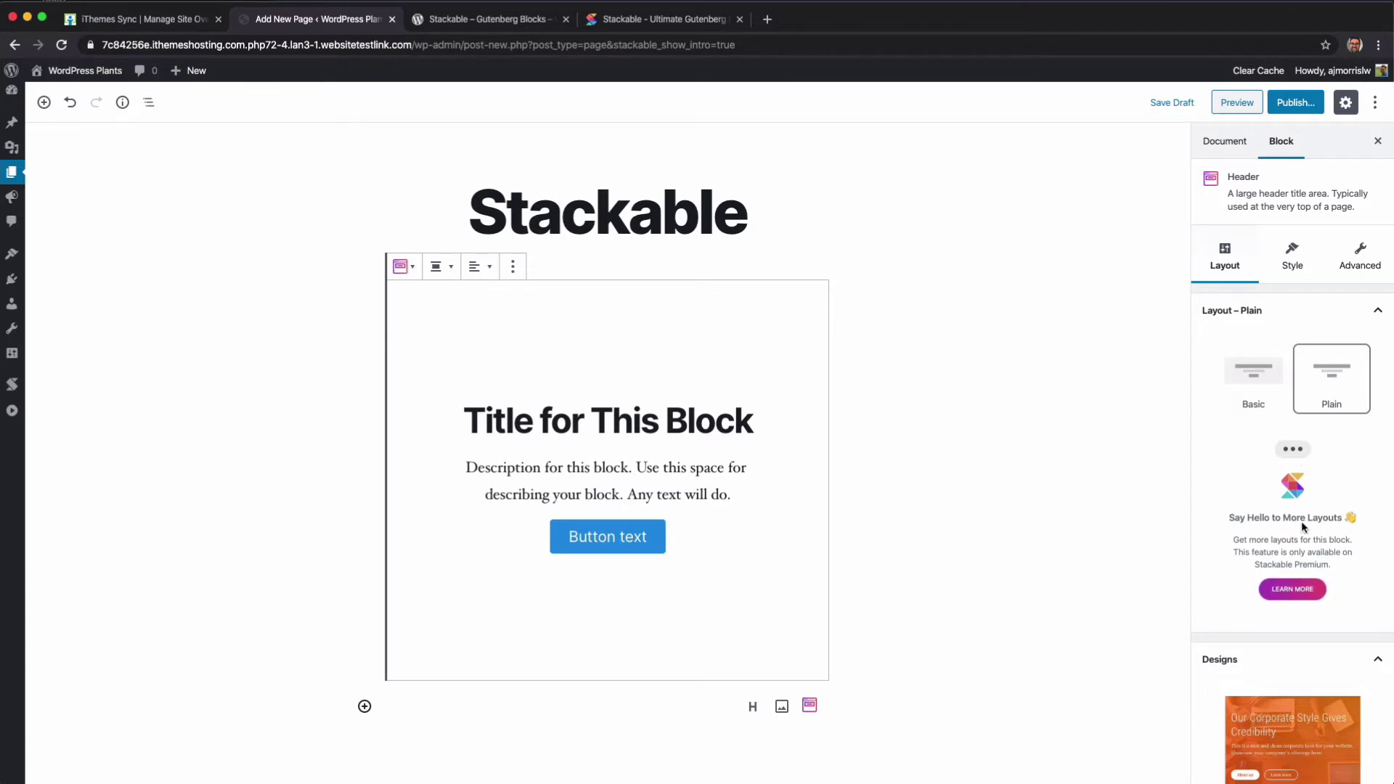
{"action": "left_click", "coordinate": [1290, 451]}
{"action": "left_click", "coordinate": [1296, 450]}
{"action": "left_click", "coordinate": [1240, 385]}
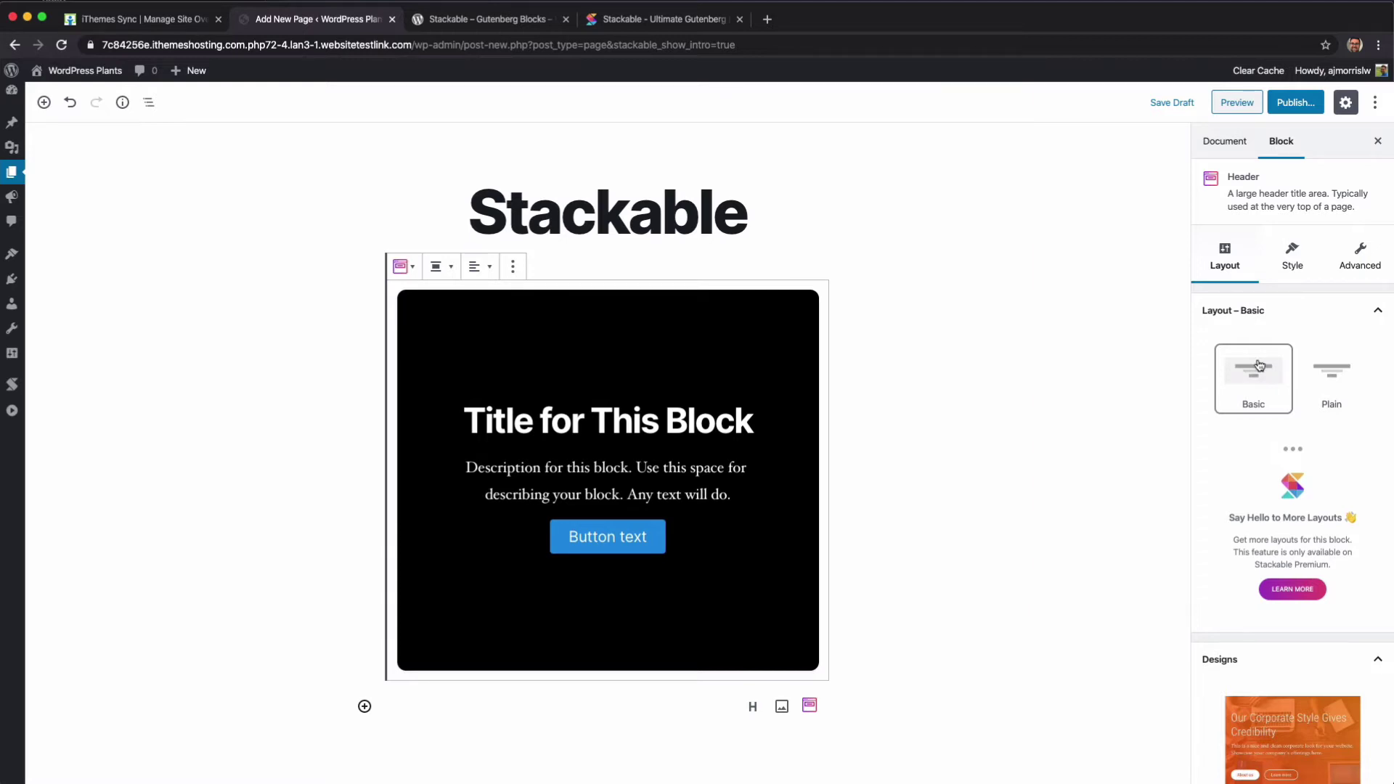
Step: Try the Corporate Dark 2 design on the Header block and replace it with the Corporate Dark 1 design
{"action": "scroll", "coordinate": [1260, 365], "scroll_direction": "down", "scroll_amount": 4}
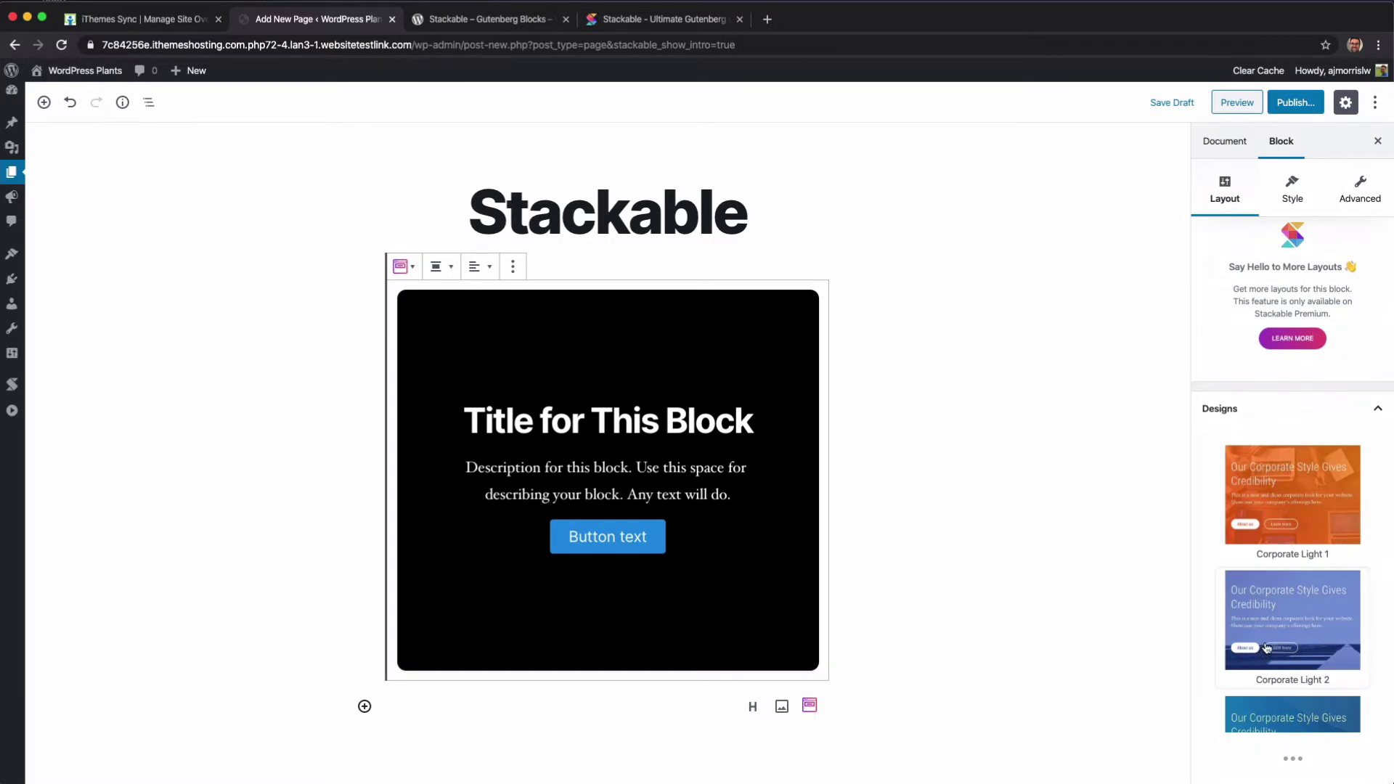
{"action": "scroll", "coordinate": [1267, 649], "scroll_direction": "down", "scroll_amount": 2}
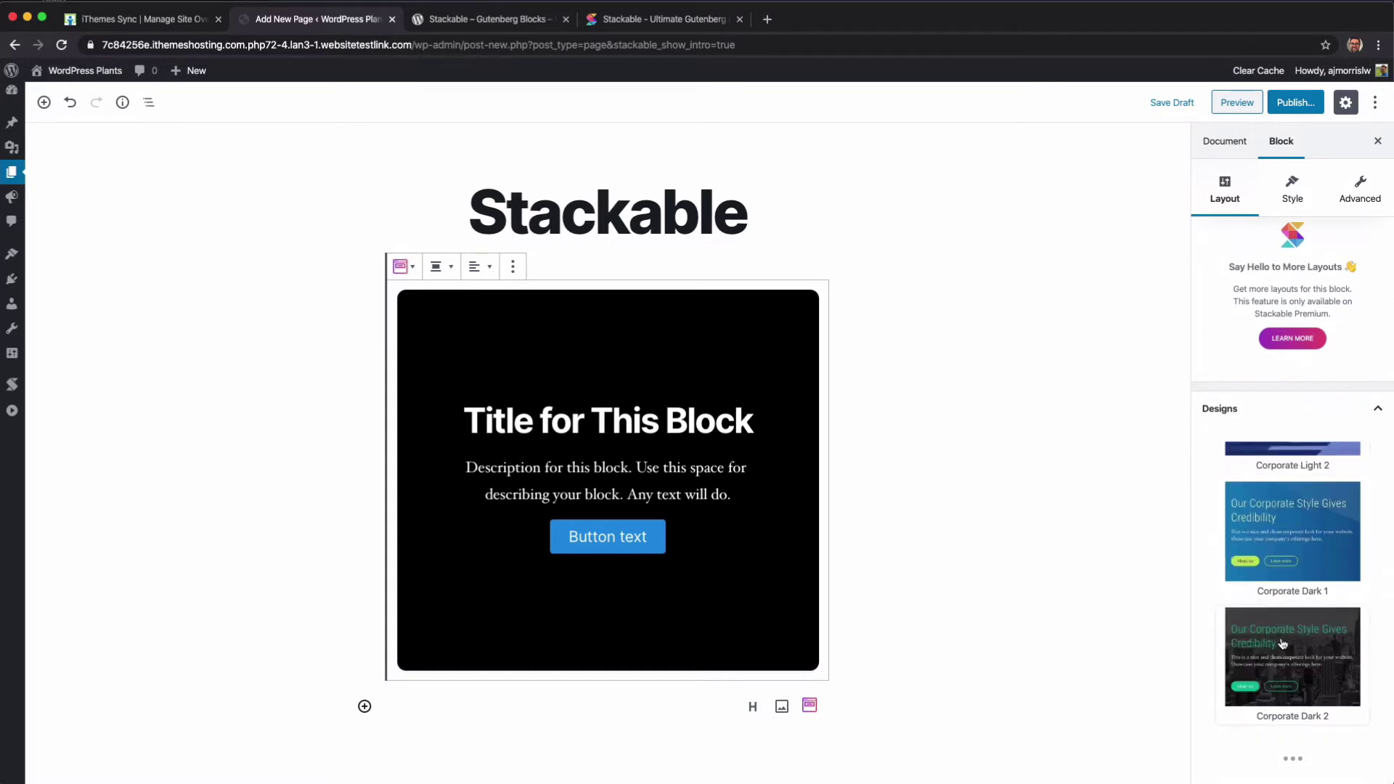
{"action": "left_click", "coordinate": [1283, 644]}
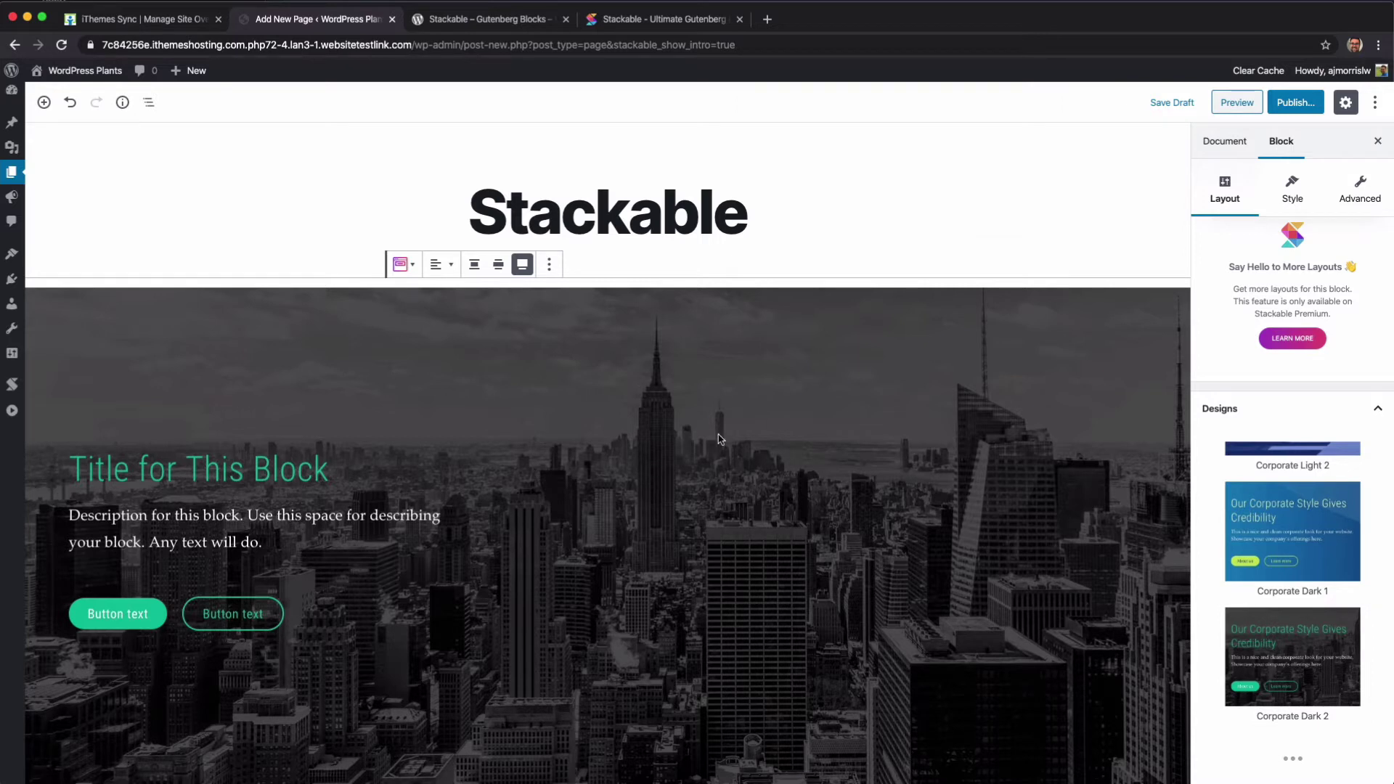
{"action": "scroll", "coordinate": [725, 446], "scroll_direction": "down", "scroll_amount": 1}
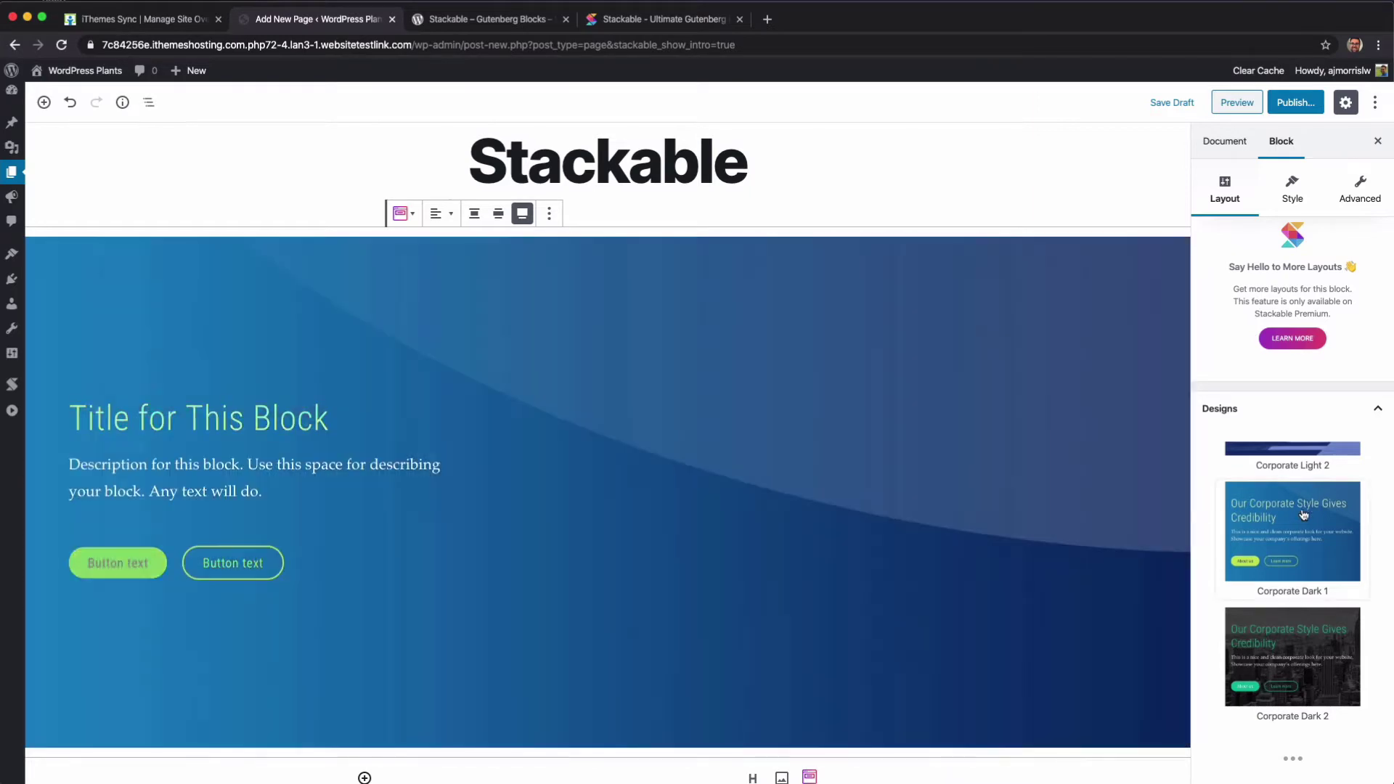
{"action": "left_click", "coordinate": [1303, 513]}
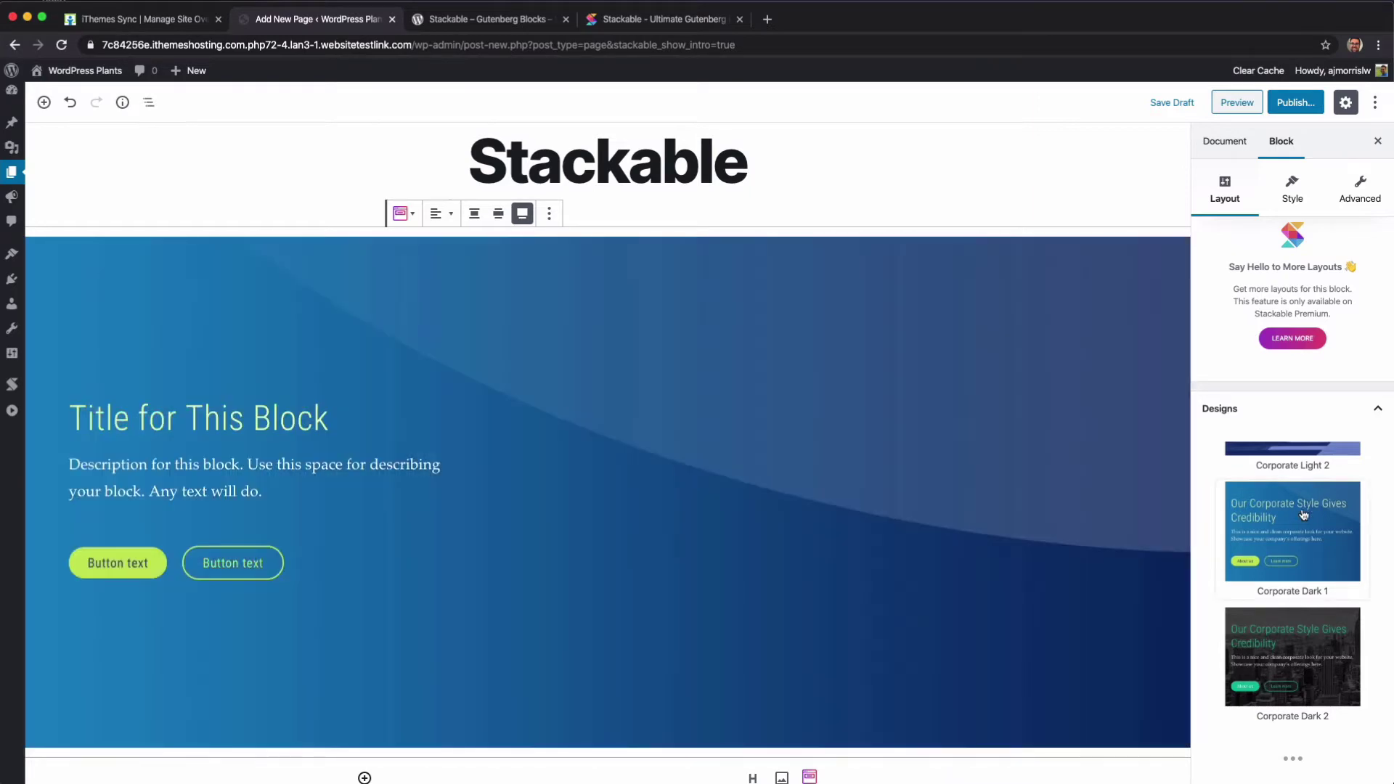
Step: Try the Corporate Light 2 design on the Header block and replace it with the Corporate Light 1 design
{"action": "scroll", "coordinate": [1289, 512], "scroll_direction": "up", "scroll_amount": 2}
{"action": "left_click", "coordinate": [1286, 513]}
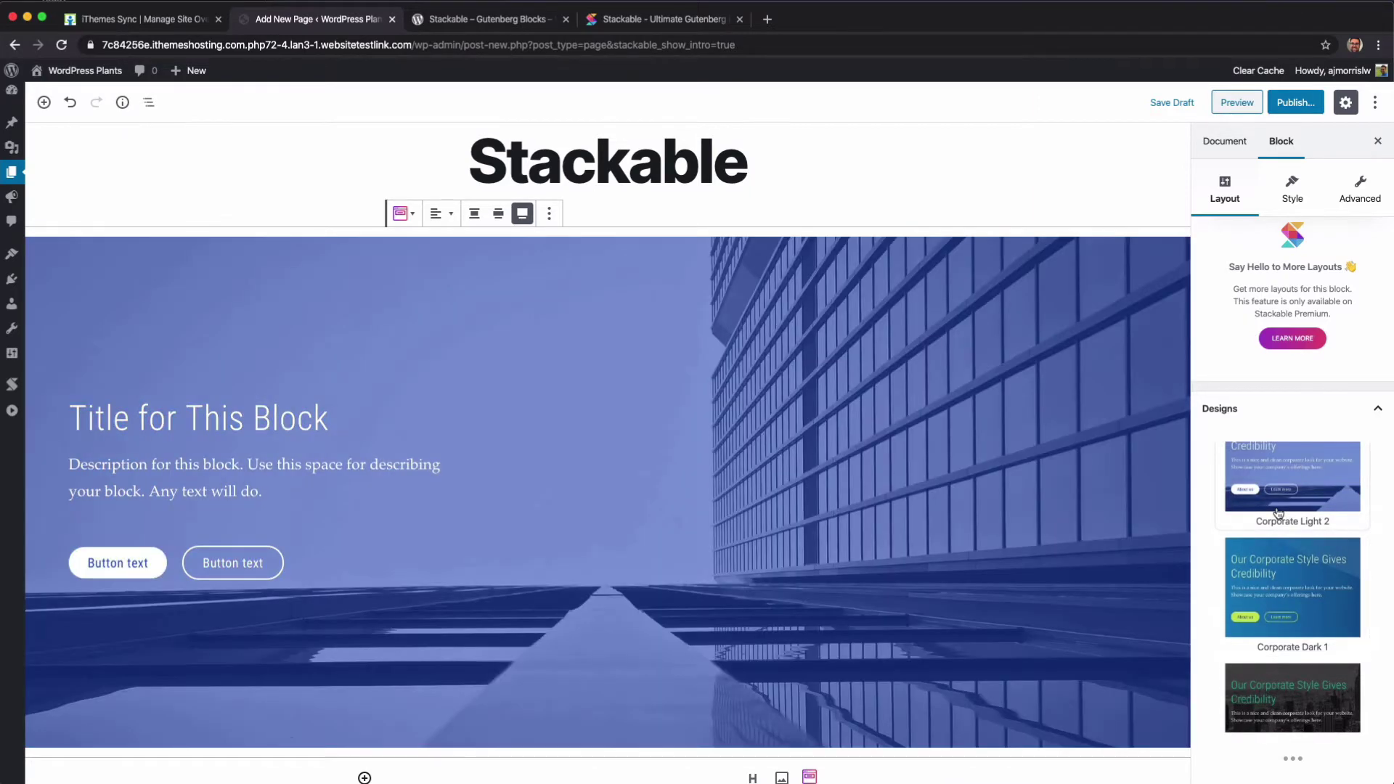
{"action": "left_click", "coordinate": [1279, 512]}
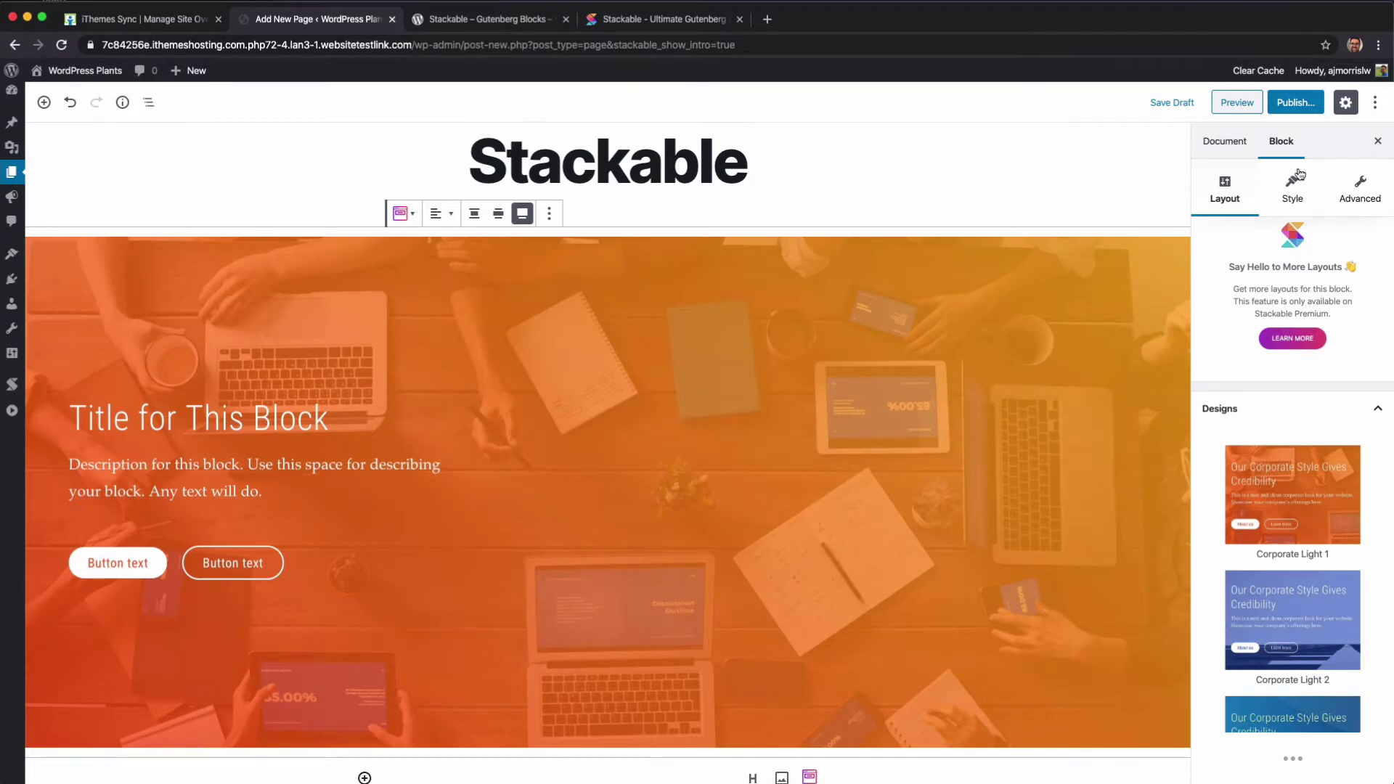
Step: Hide the Header block's title in the style settings and show it again
{"action": "left_click", "coordinate": [1280, 190]}
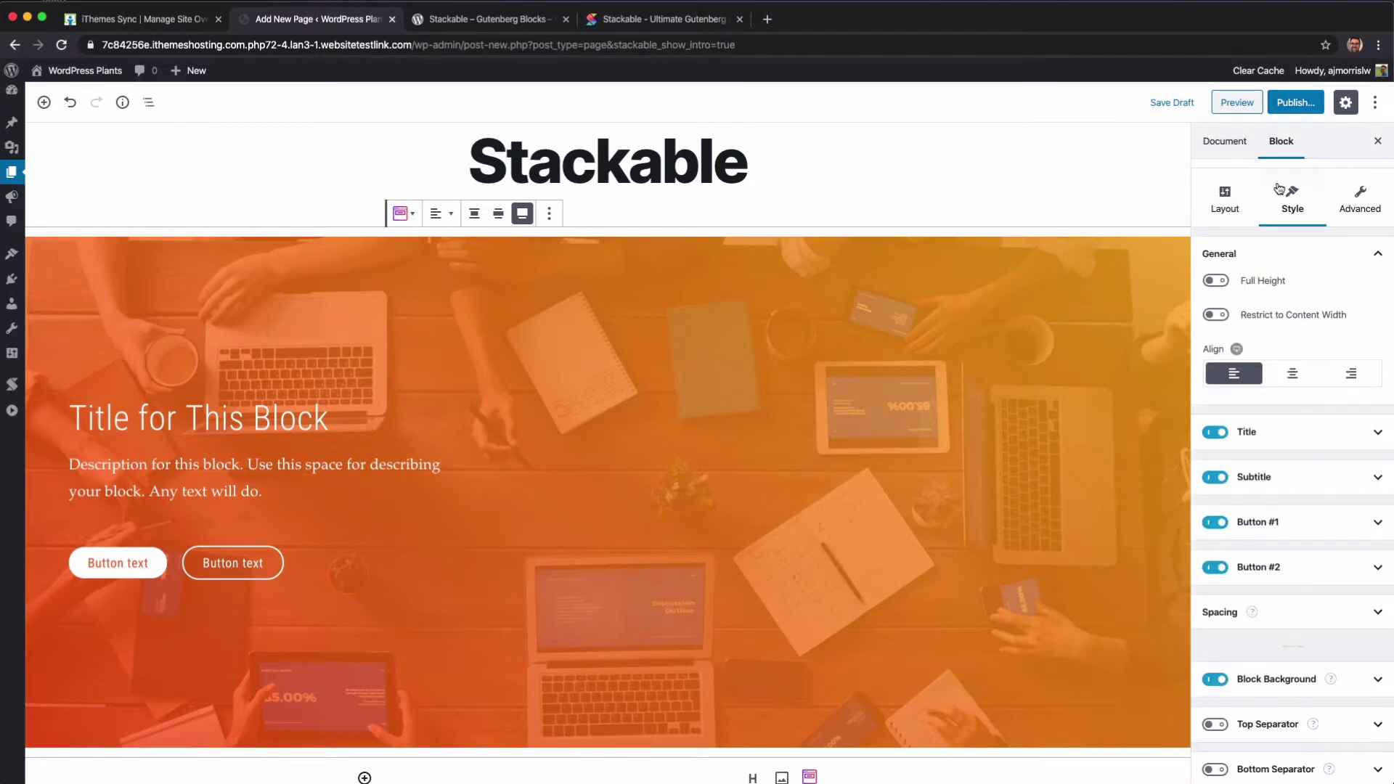
{"action": "left_click", "coordinate": [1216, 433]}
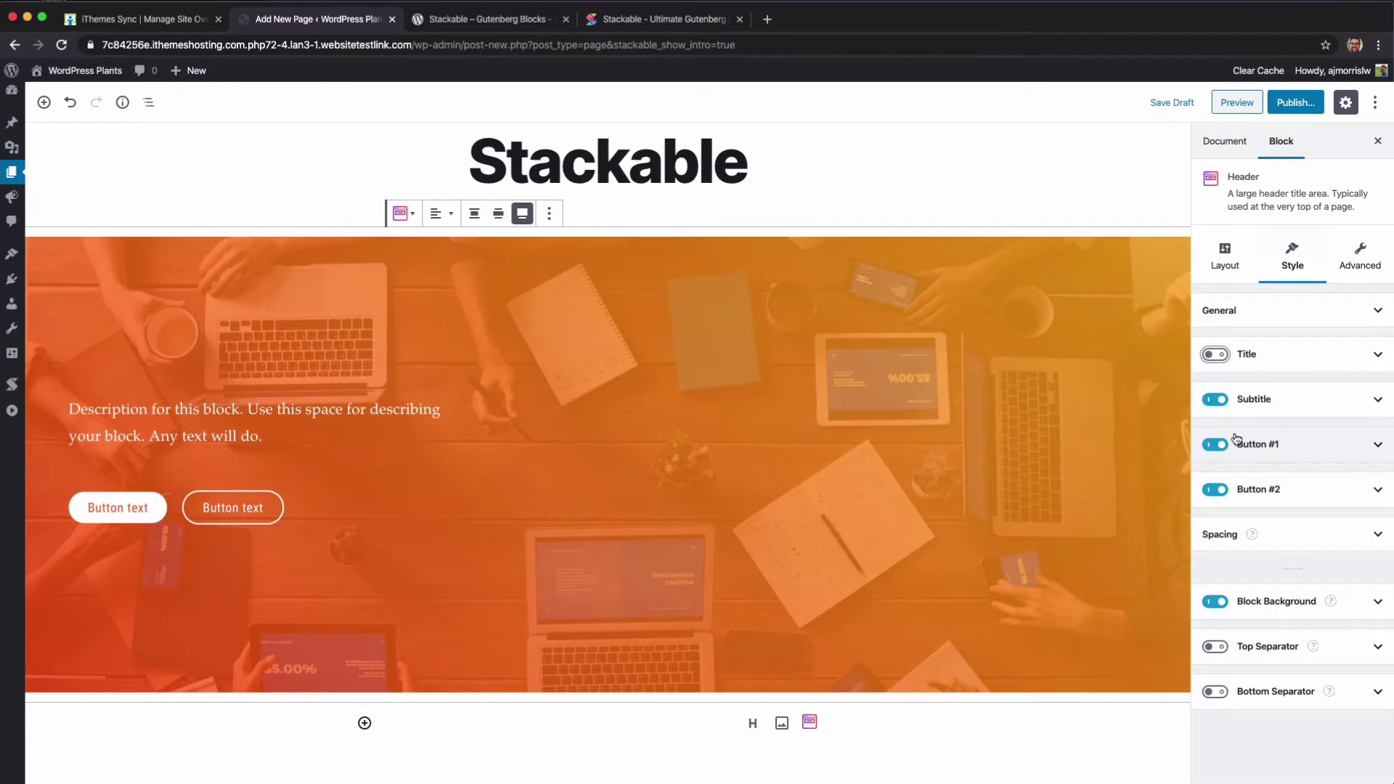
{"action": "left_click", "coordinate": [1216, 354]}
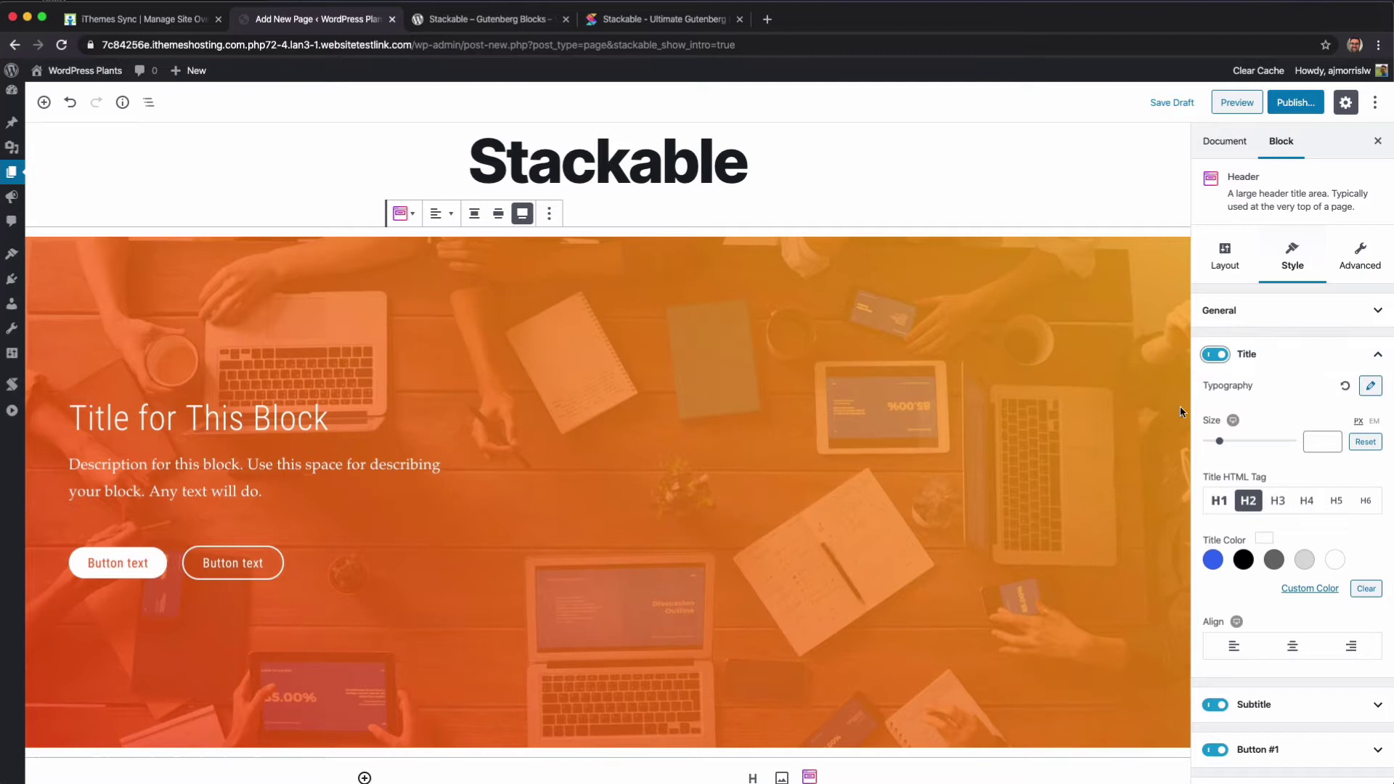
Step: Try the H1 tag and a size of 62 px on the Header title, and restore H2 and the default size
{"action": "left_click", "coordinate": [1222, 501]}
{"action": "left_click", "coordinate": [1249, 501]}
{"action": "left_click_drag", "start_coordinate": [1220, 441], "coordinate": [1256, 441]}
{"action": "mouse_move", "coordinate": [1233, 422]}
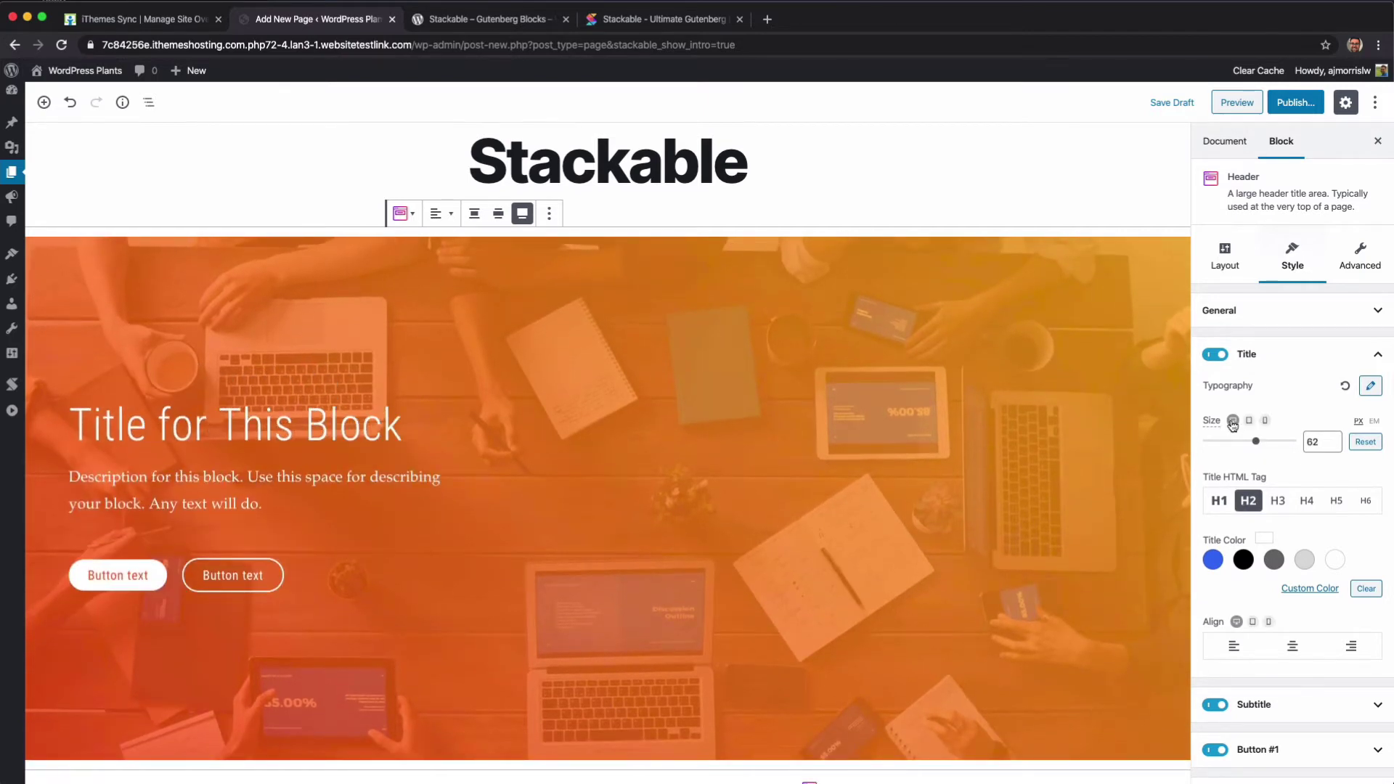
{"action": "left_click", "coordinate": [1248, 501]}
{"action": "left_click", "coordinate": [1356, 444]}
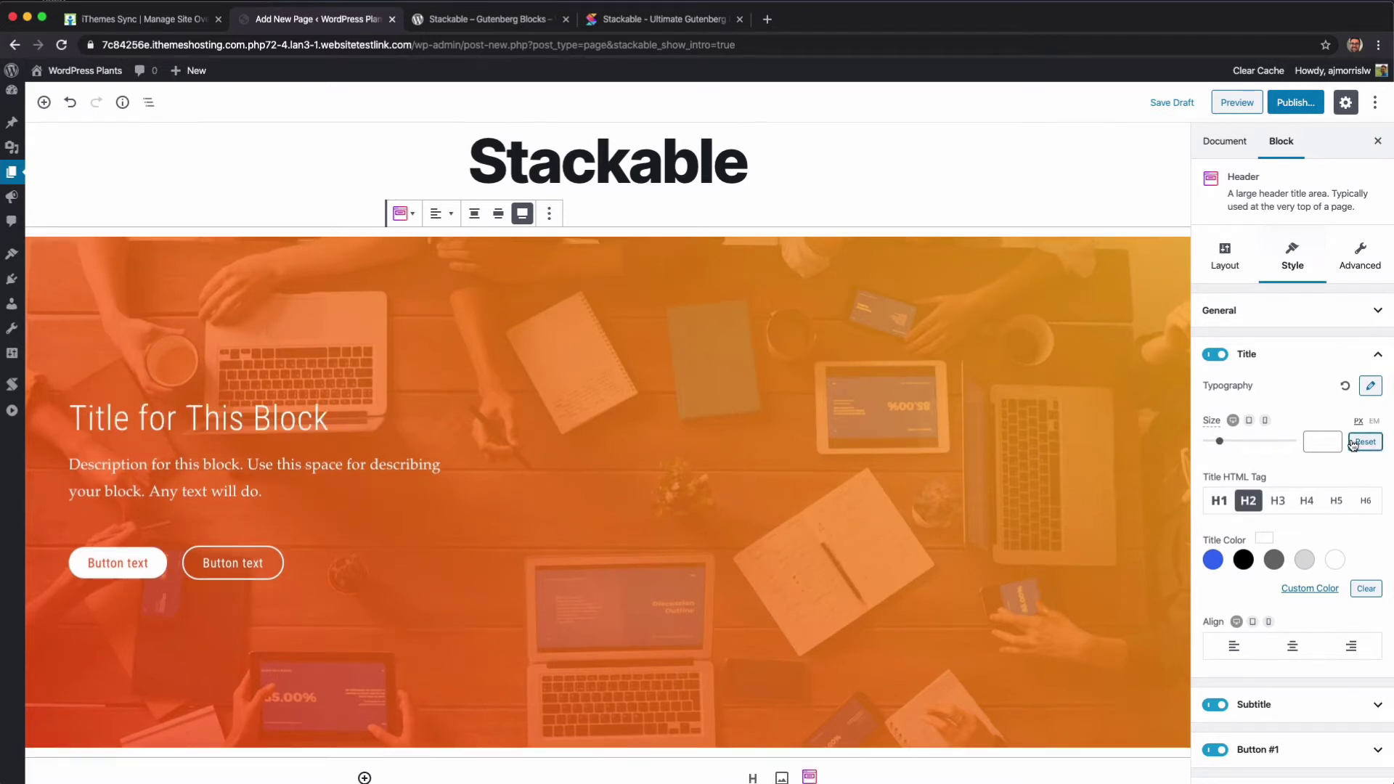
Step: Hide the Header block's subtitle and show it again
{"action": "scroll", "coordinate": [1308, 512], "scroll_direction": "down", "scroll_amount": 3}
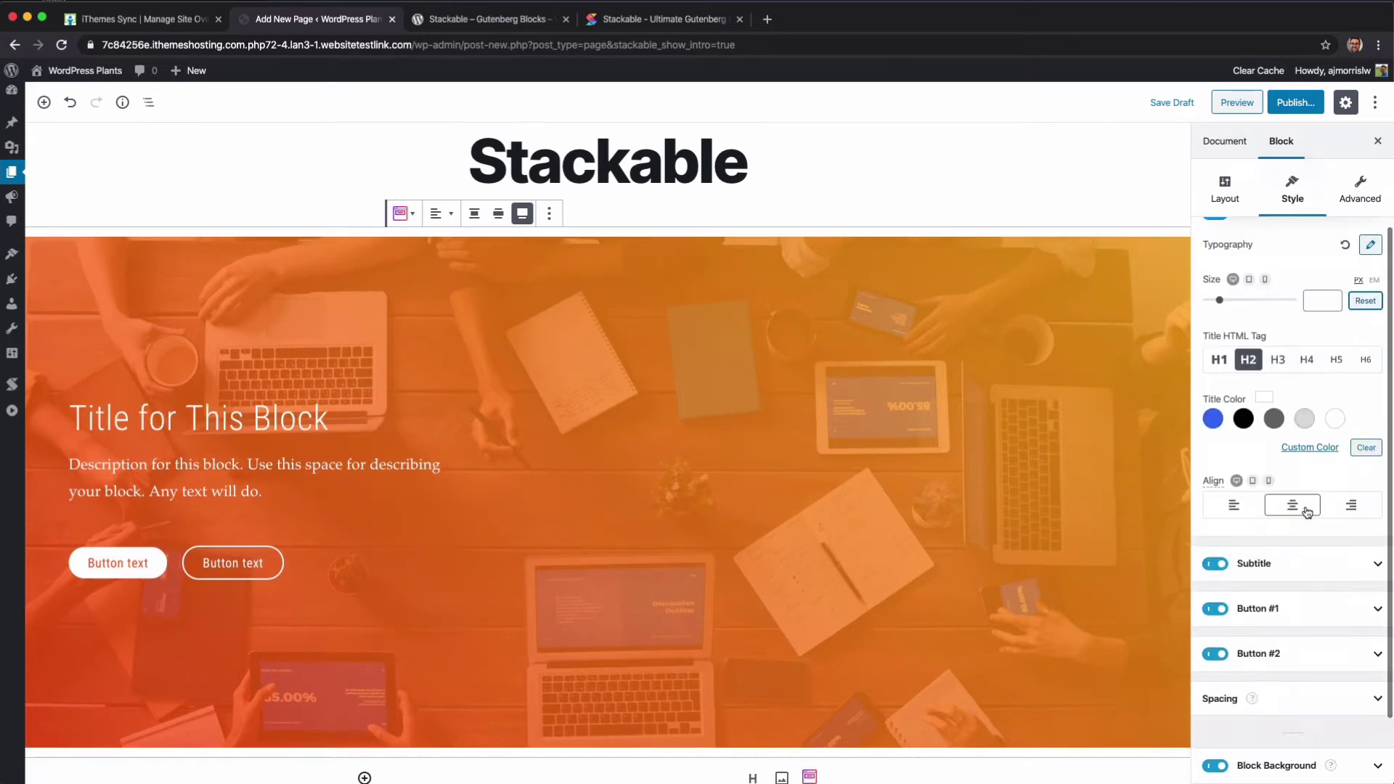
{"action": "left_click", "coordinate": [1215, 564]}
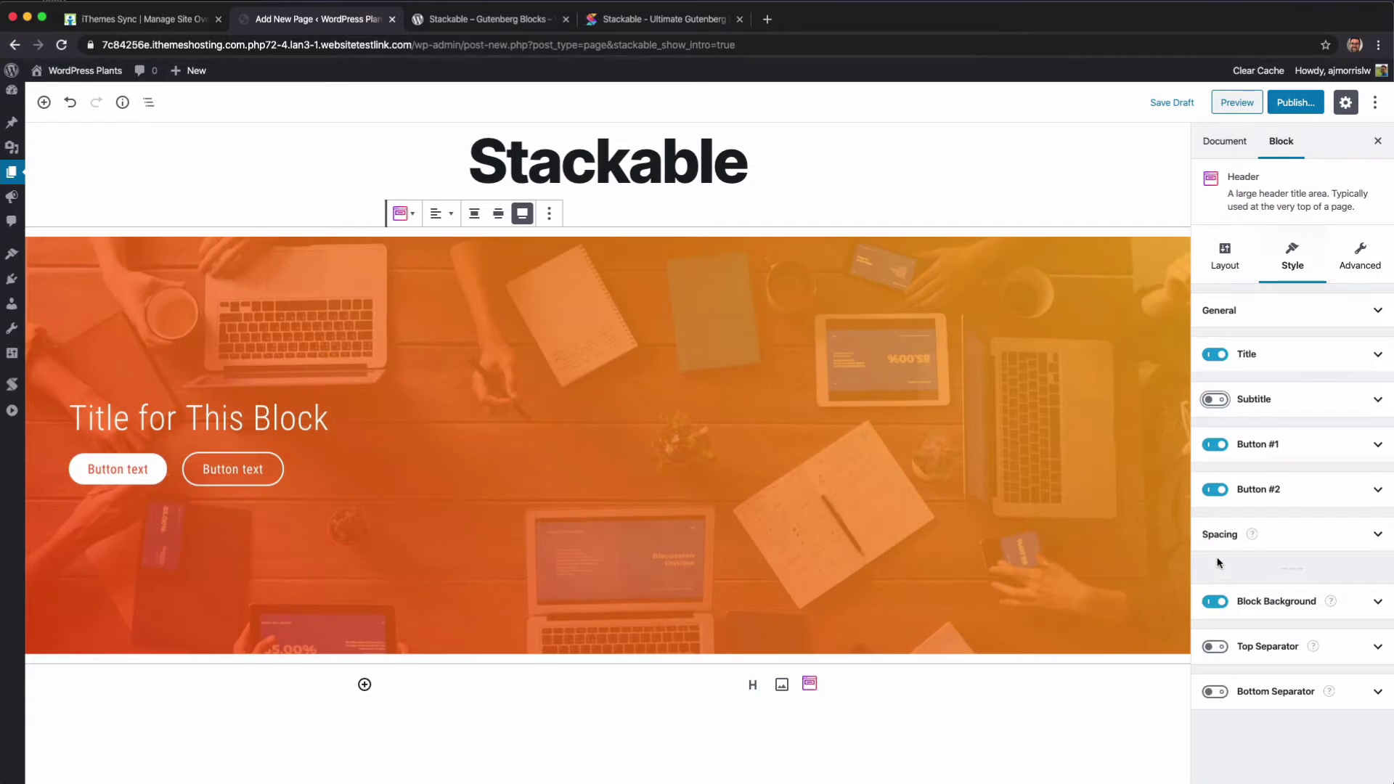
{"action": "left_click", "coordinate": [1215, 400]}
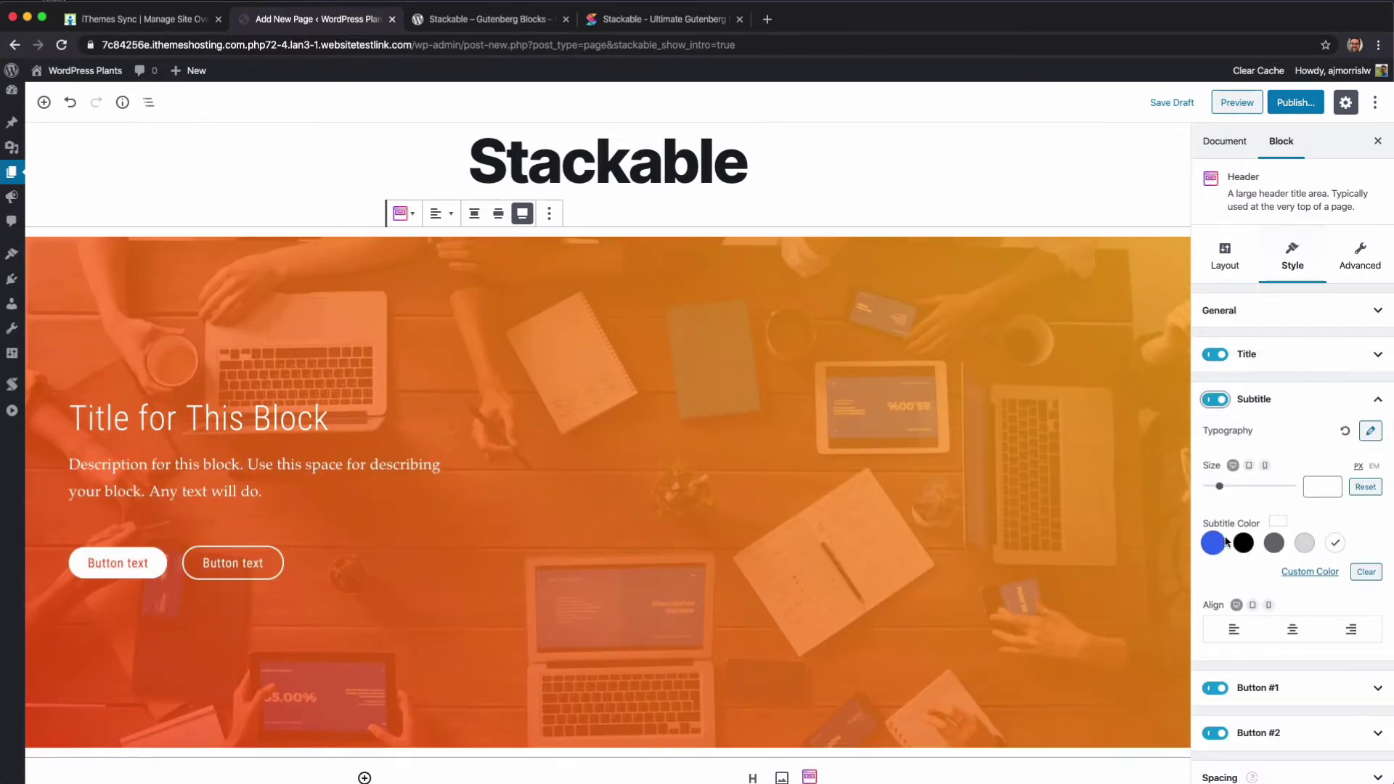
Step: Try light gray, dark gray and blue as the subtitle color and restore white
{"action": "left_click", "coordinate": [1301, 545]}
{"action": "left_click", "coordinate": [1276, 544]}
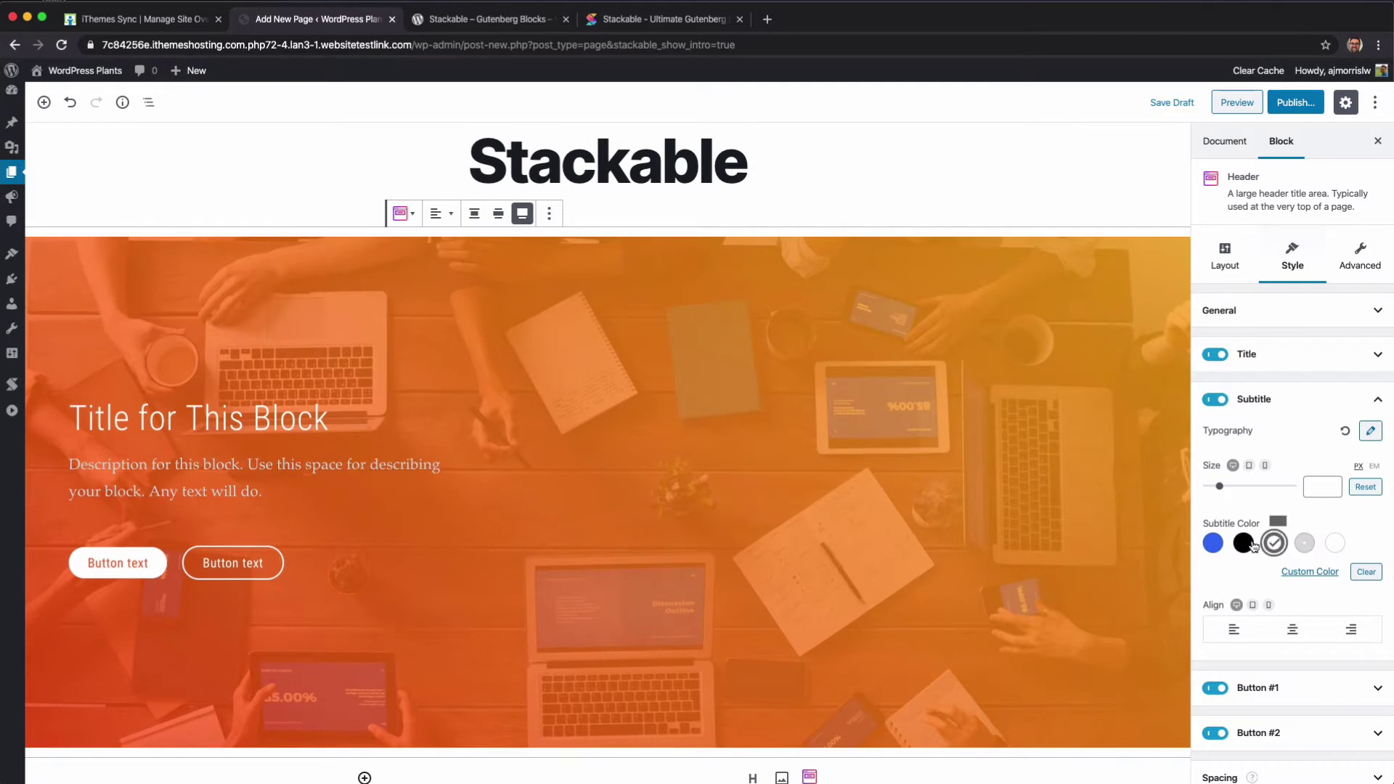
{"action": "left_click", "coordinate": [1212, 542]}
{"action": "left_click", "coordinate": [1334, 544]}
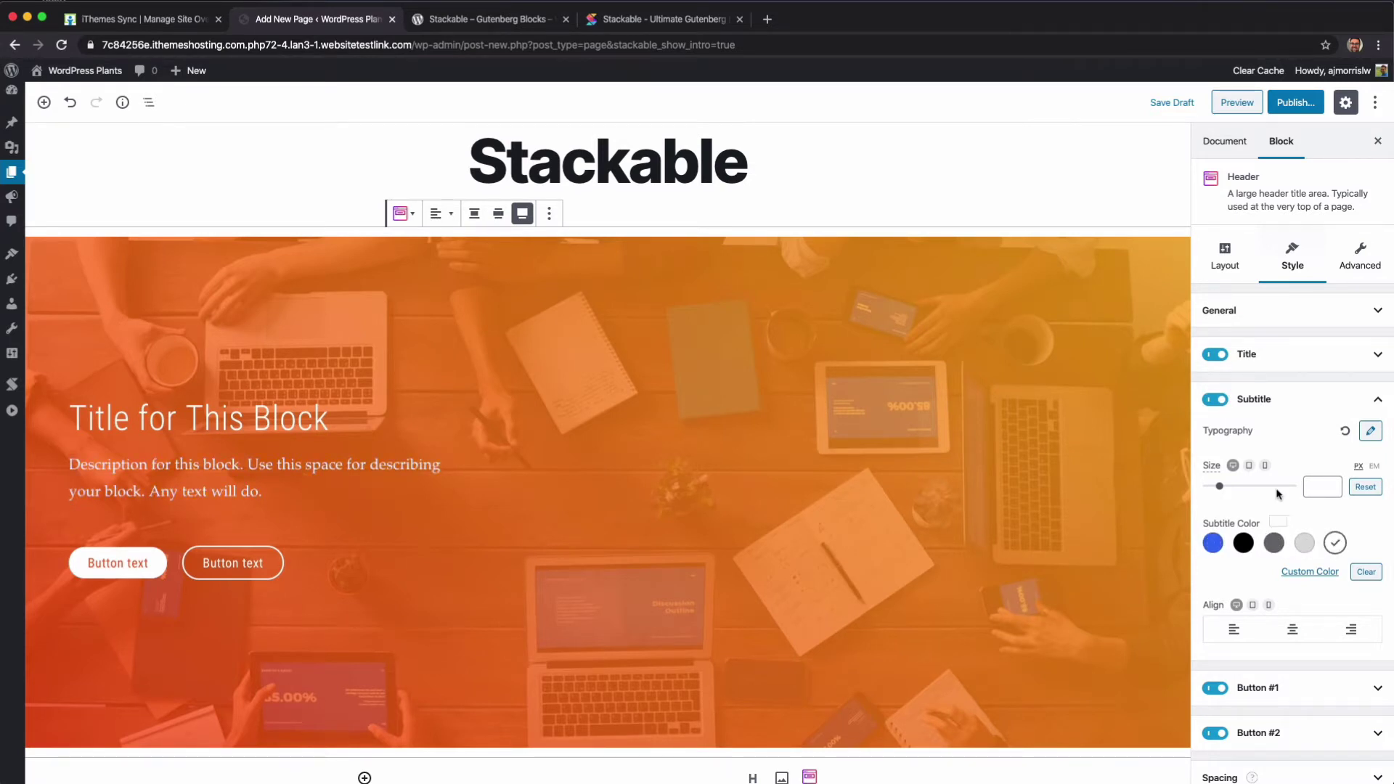
Step: Set the first gradient color of the Header block's background to blue
{"action": "scroll", "coordinate": [1307, 516], "scroll_direction": "down", "scroll_amount": 5}
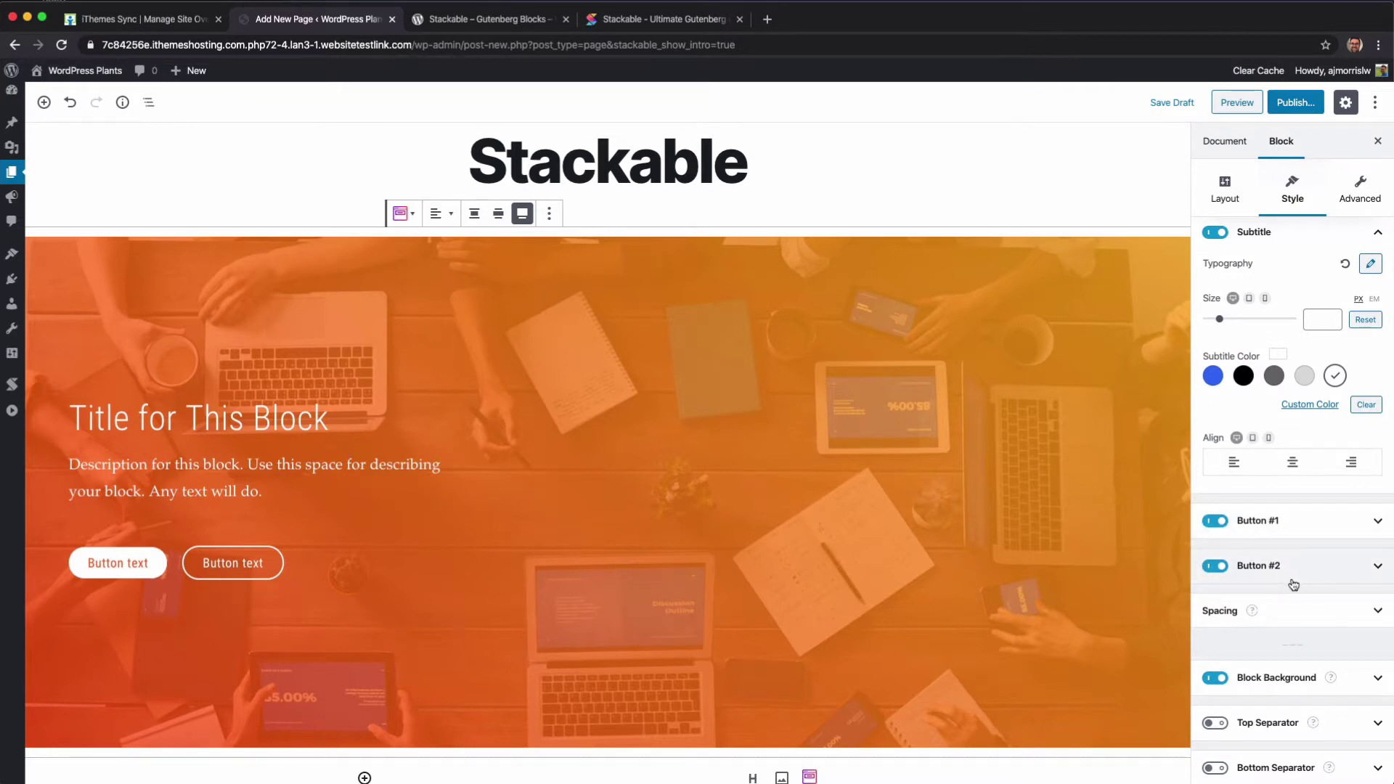
{"action": "left_click", "coordinate": [1267, 678]}
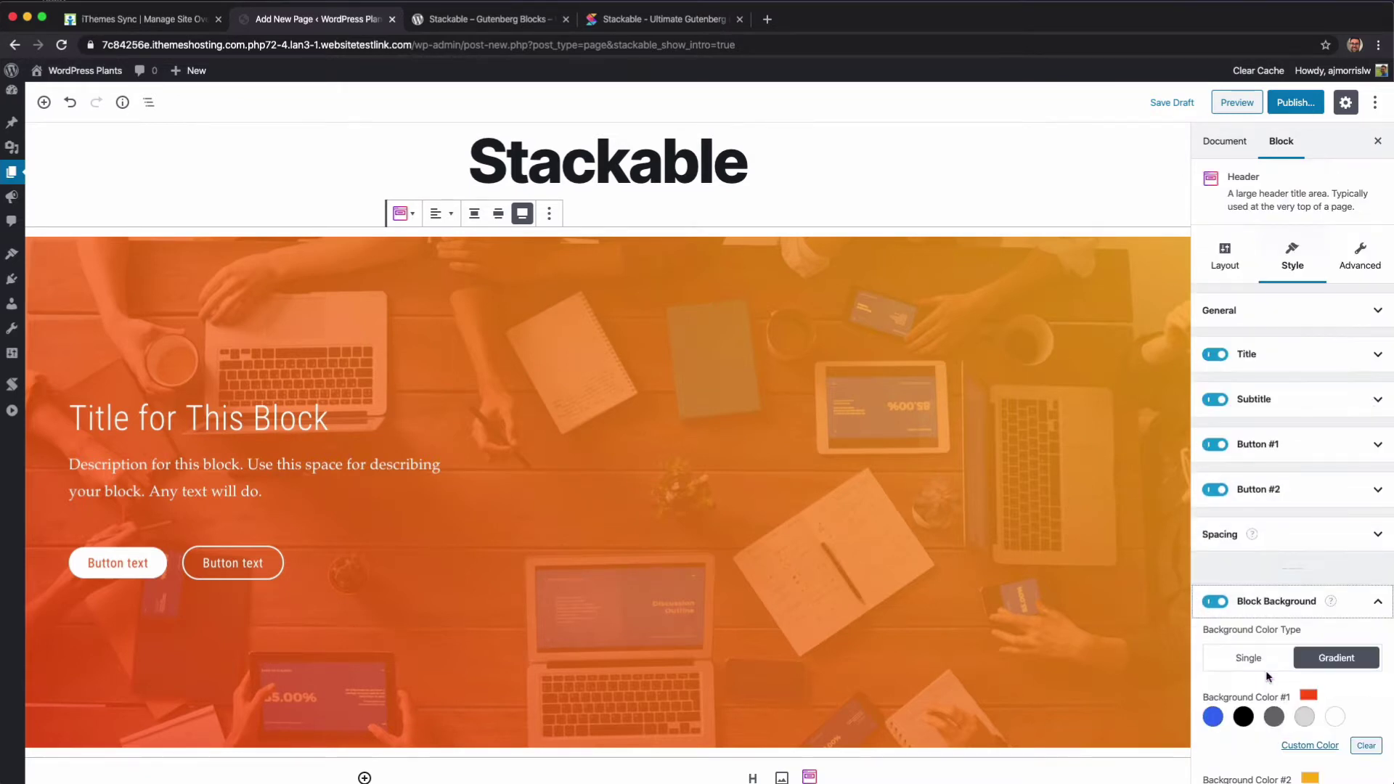
{"action": "scroll", "coordinate": [1276, 633], "scroll_direction": "down", "scroll_amount": 3}
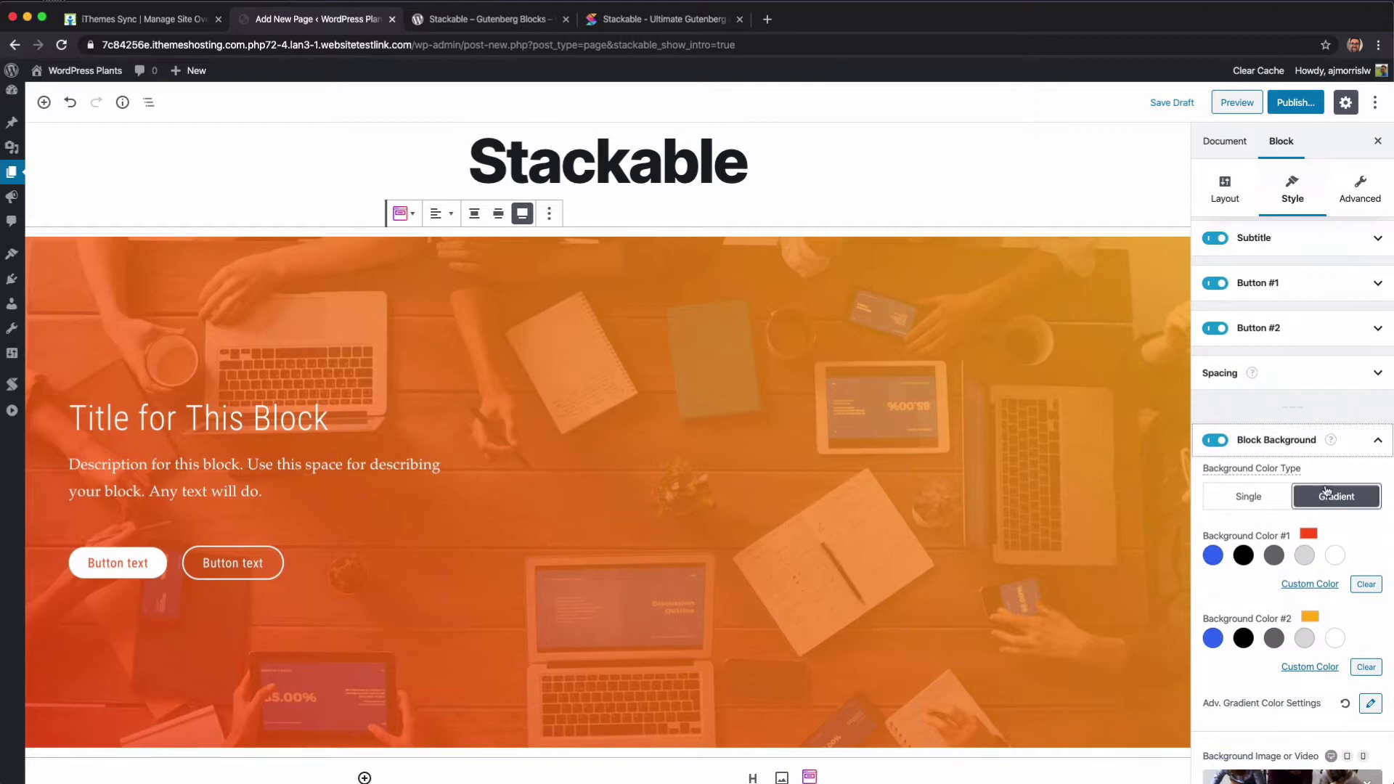
{"action": "left_click", "coordinate": [1206, 556]}
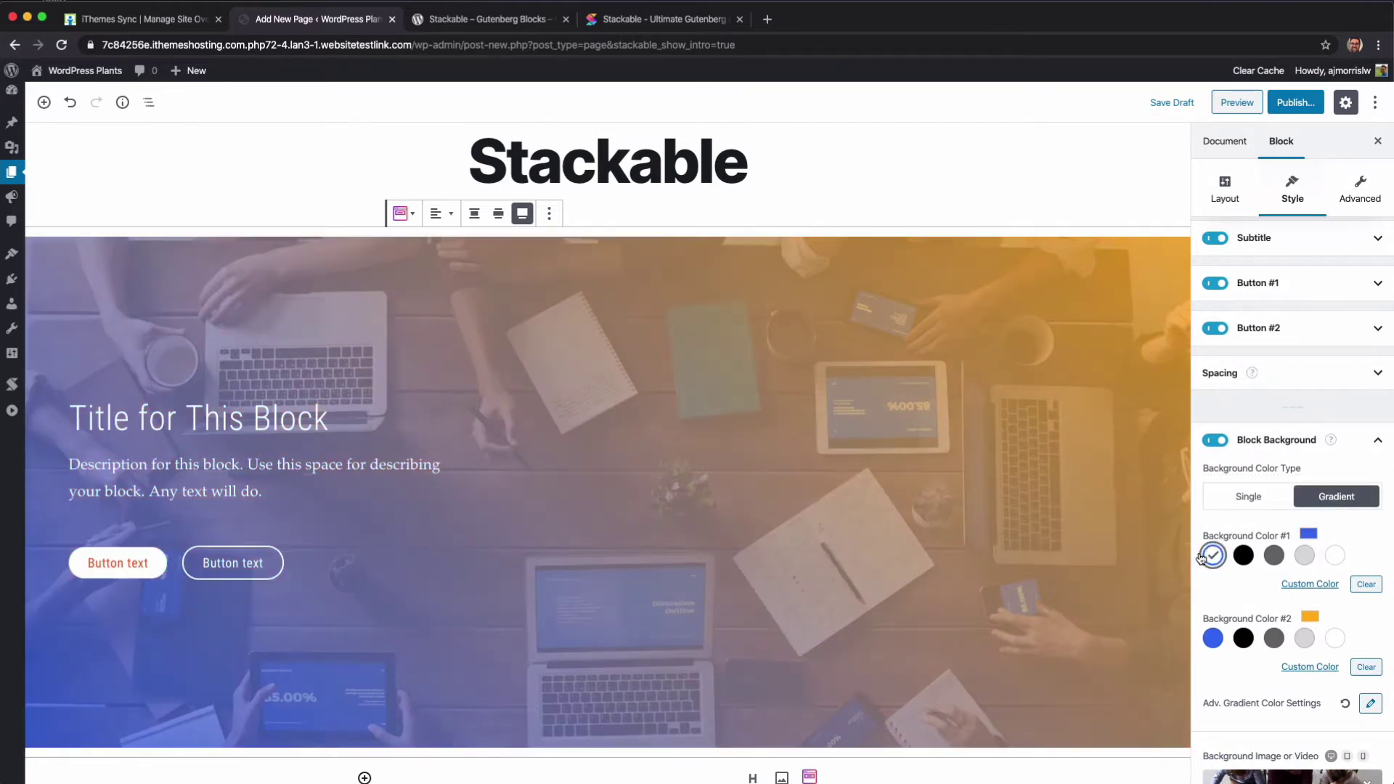
Step: Set the background gradient's second color to the custom dark purple #240089
{"action": "left_click", "coordinate": [1316, 666]}
{"action": "left_click", "coordinate": [1267, 590]}
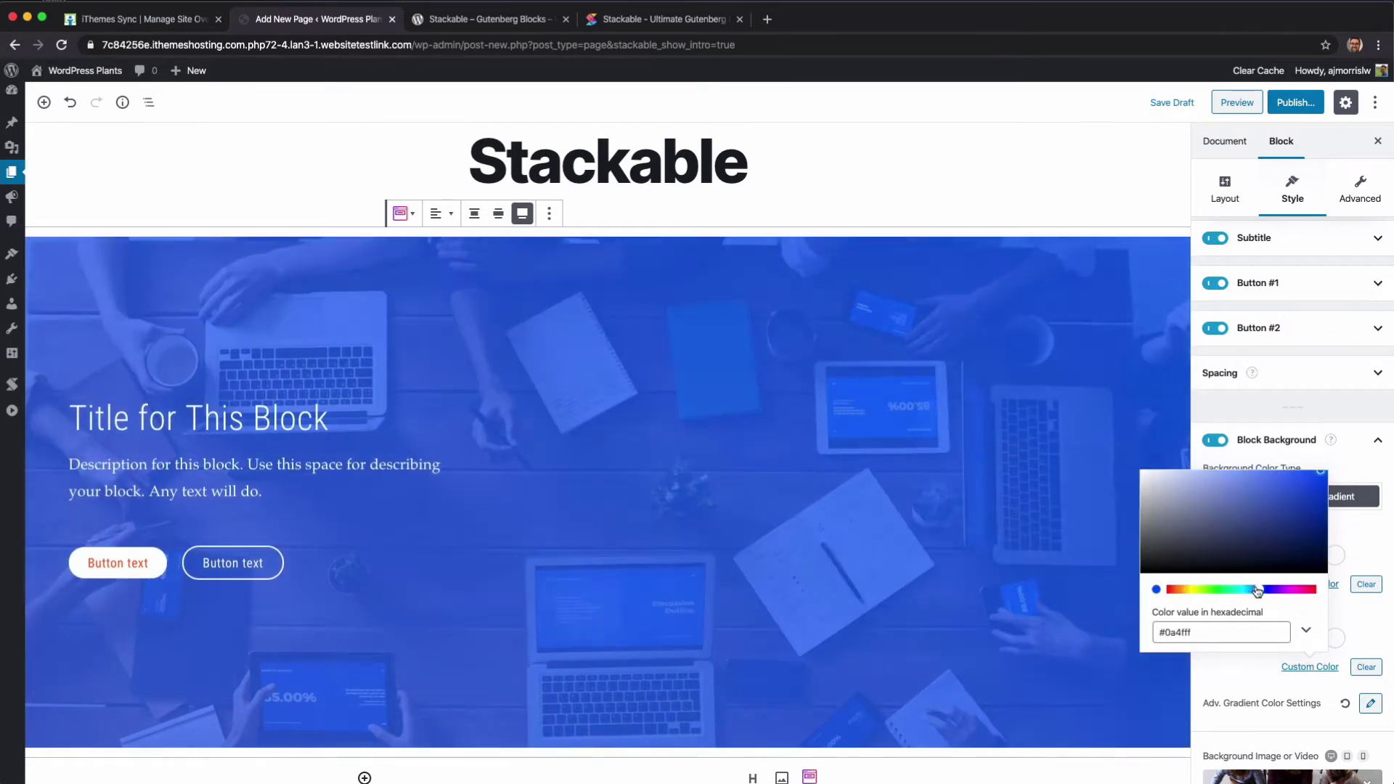
{"action": "left_click_drag", "start_coordinate": [1266, 590], "coordinate": [1273, 590]}
{"action": "left_click_drag", "start_coordinate": [1309, 488], "coordinate": [1327, 518]}
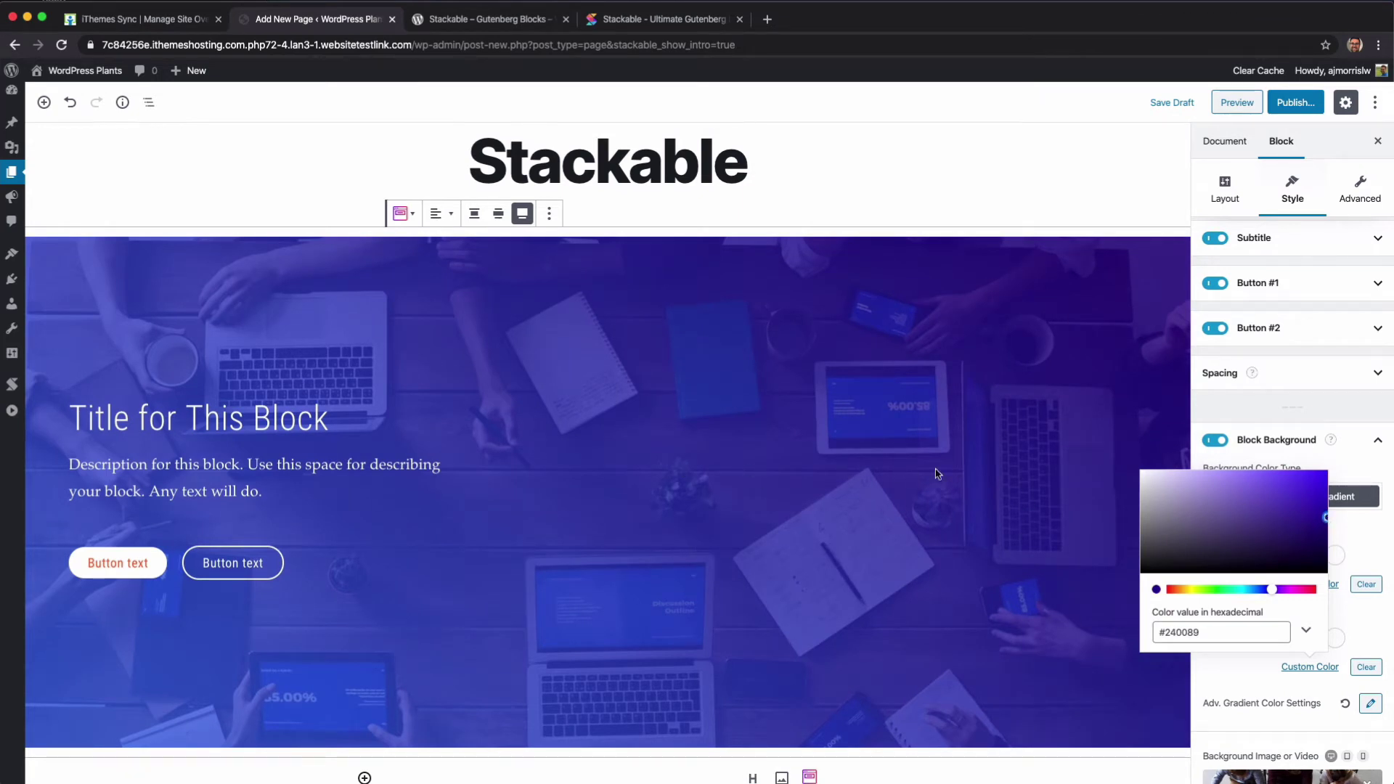
{"action": "left_click", "coordinate": [1351, 517]}
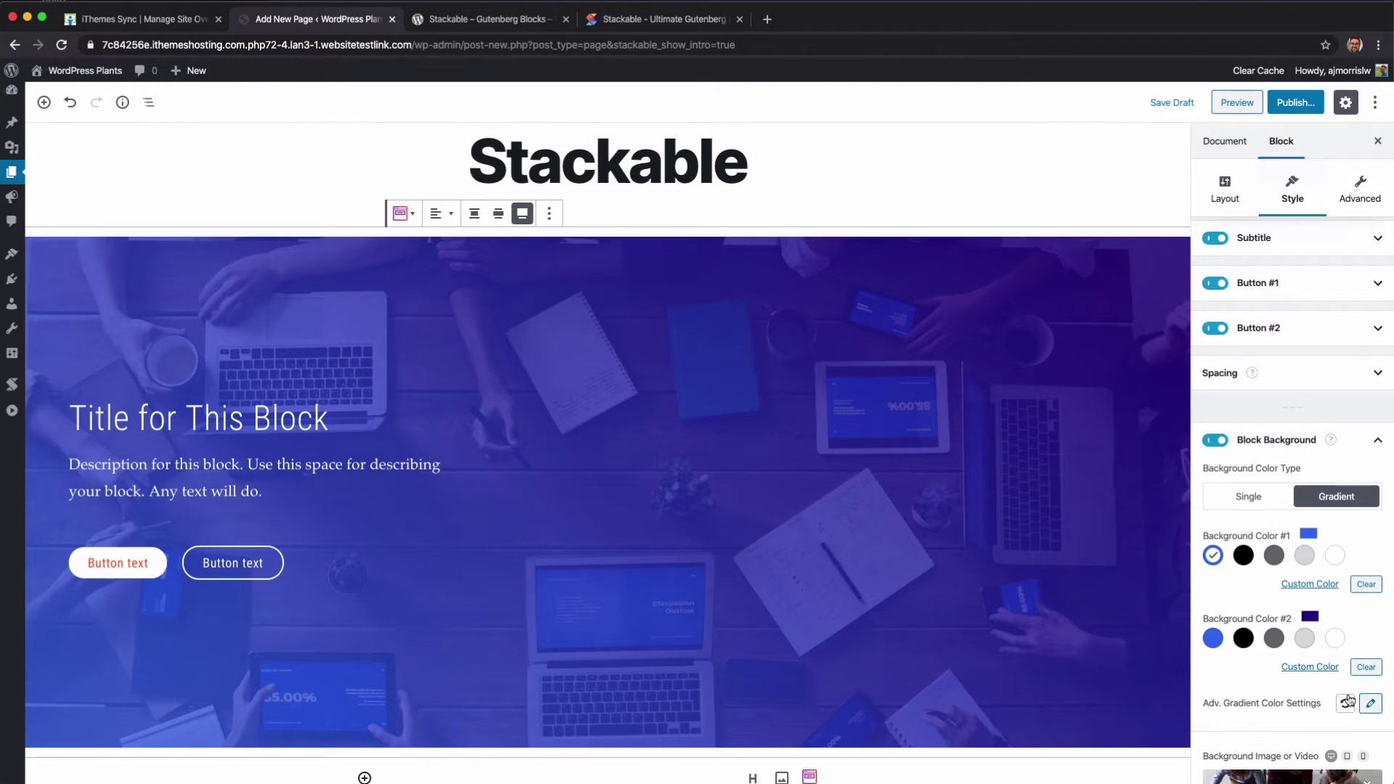
Step: Set the background gradient's direction to 230 degrees and keep the Color 2 location at 100
{"action": "left_click", "coordinate": [1370, 704]}
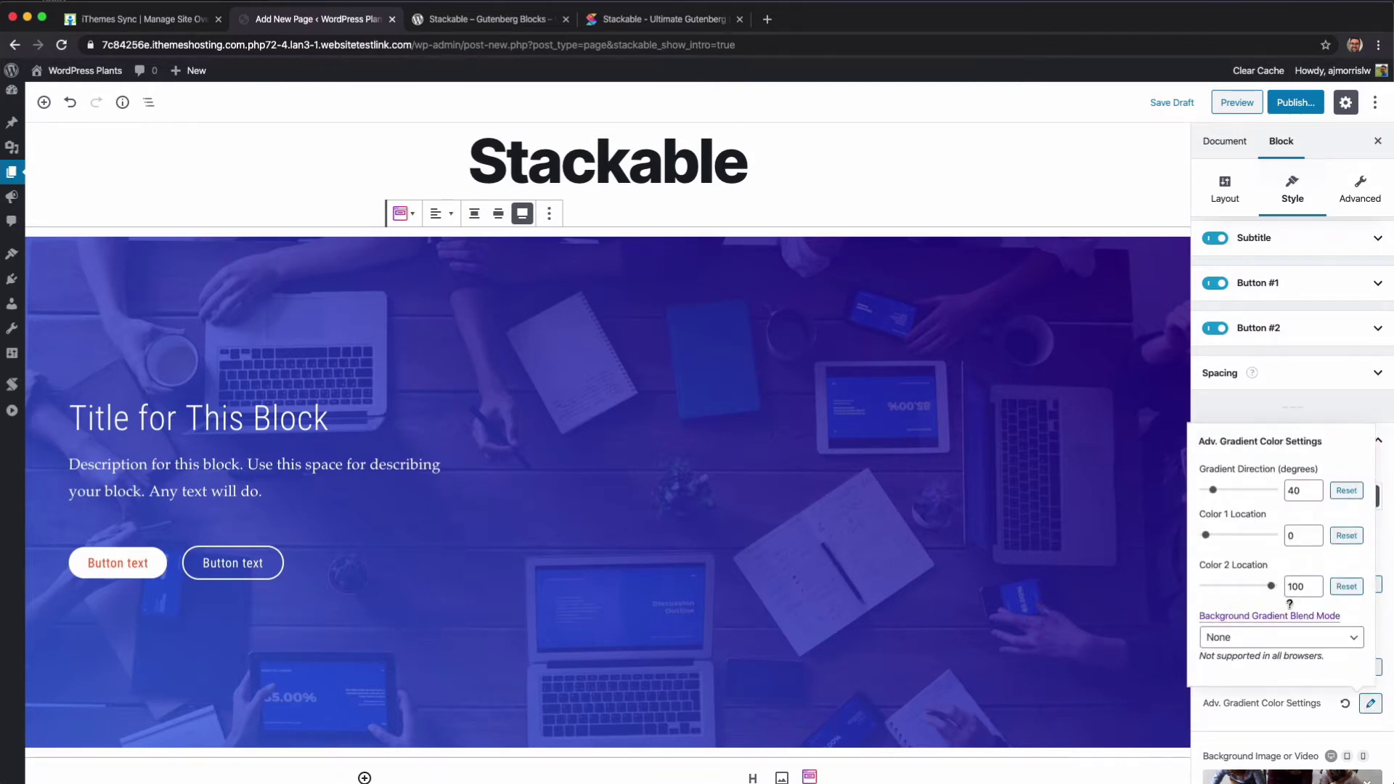
{"action": "left_click_drag", "start_coordinate": [1214, 486], "coordinate": [1204, 536]}
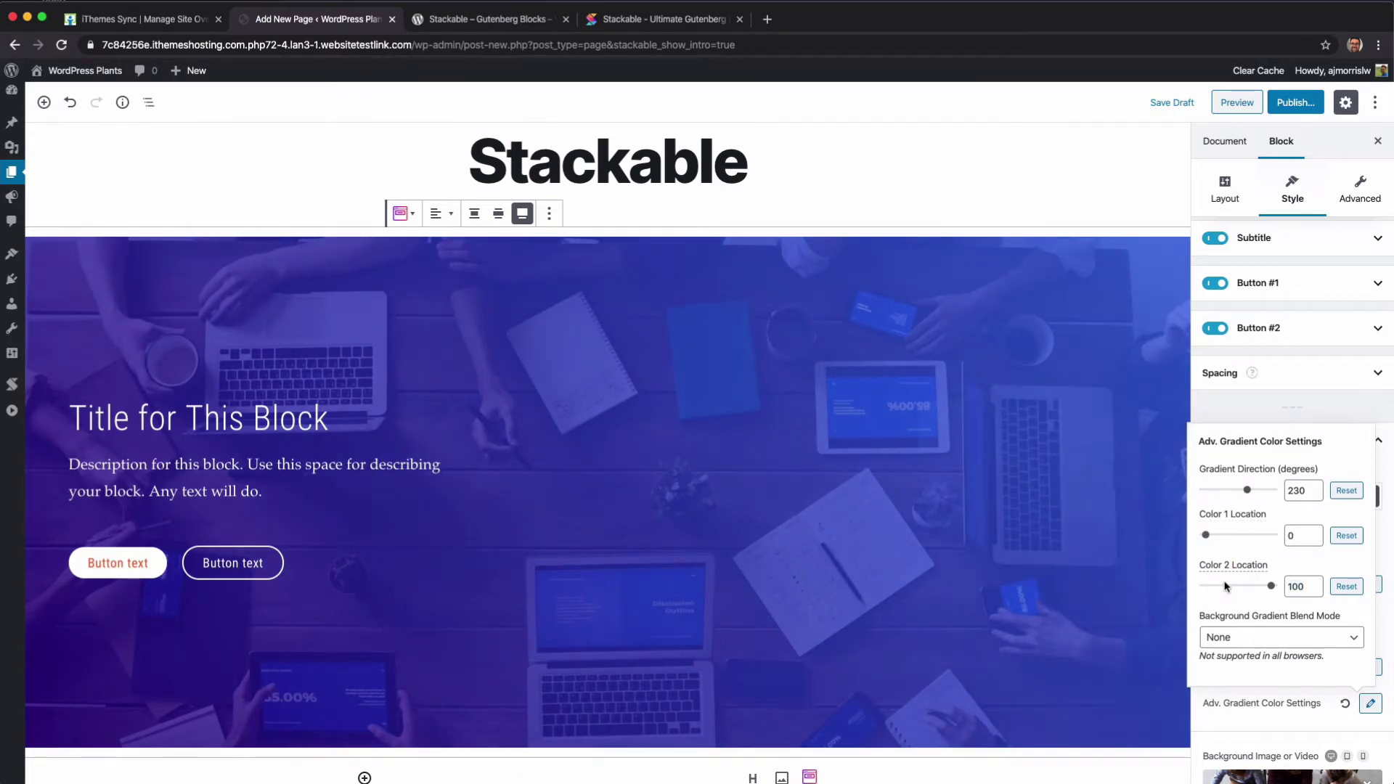
{"action": "mouse_move", "coordinate": [1271, 587]}
{"action": "left_mouse_down"}
{"action": "mouse_move", "coordinate": [1239, 588]}
{"action": "mouse_move", "coordinate": [1283, 587]}
{"action": "left_mouse_up"}
Step: Try the Darken, Lighten and Hard Light blend modes on the background gradient, restore None, and close the advanced gradient settings
{"action": "left_click", "coordinate": [1269, 638]}
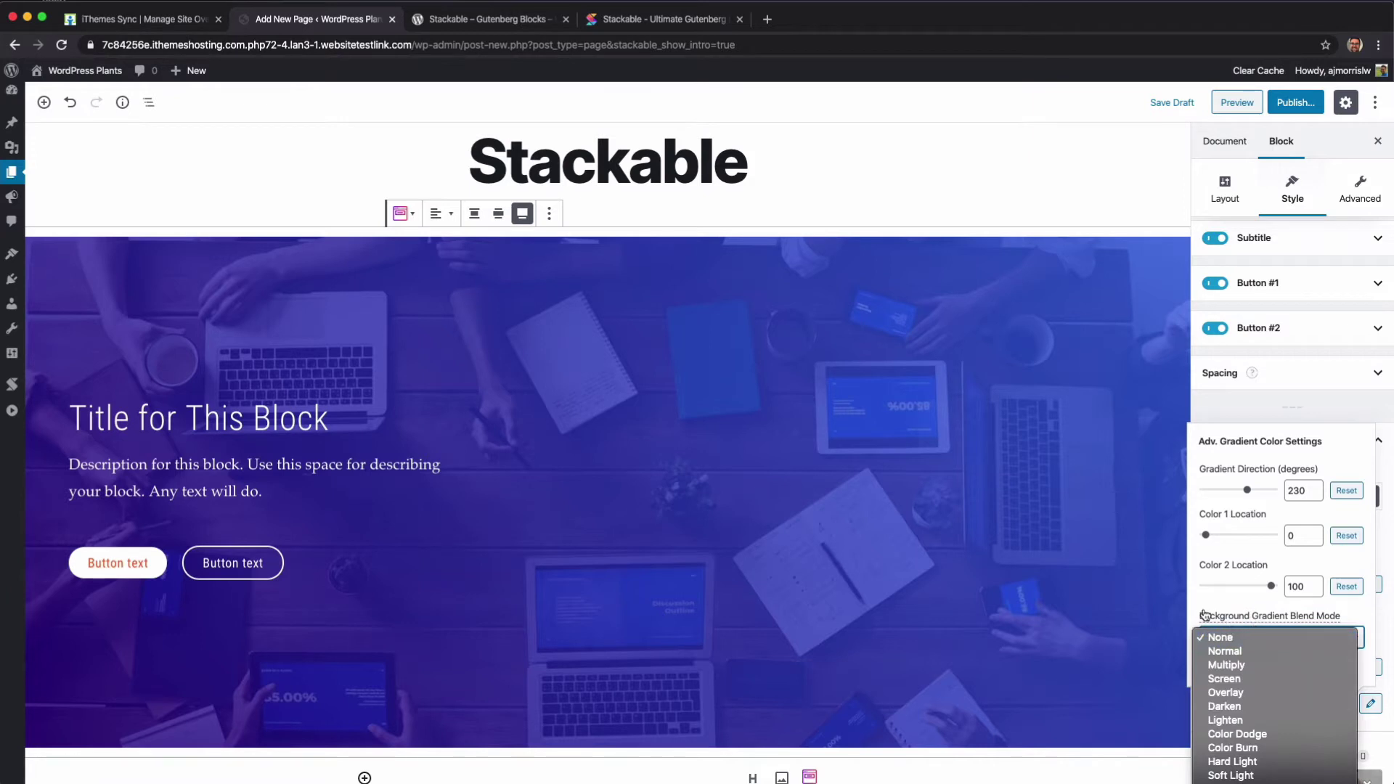
{"action": "left_click", "coordinate": [1256, 706]}
{"action": "left_click", "coordinate": [1262, 638]}
{"action": "left_click", "coordinate": [1261, 651]}
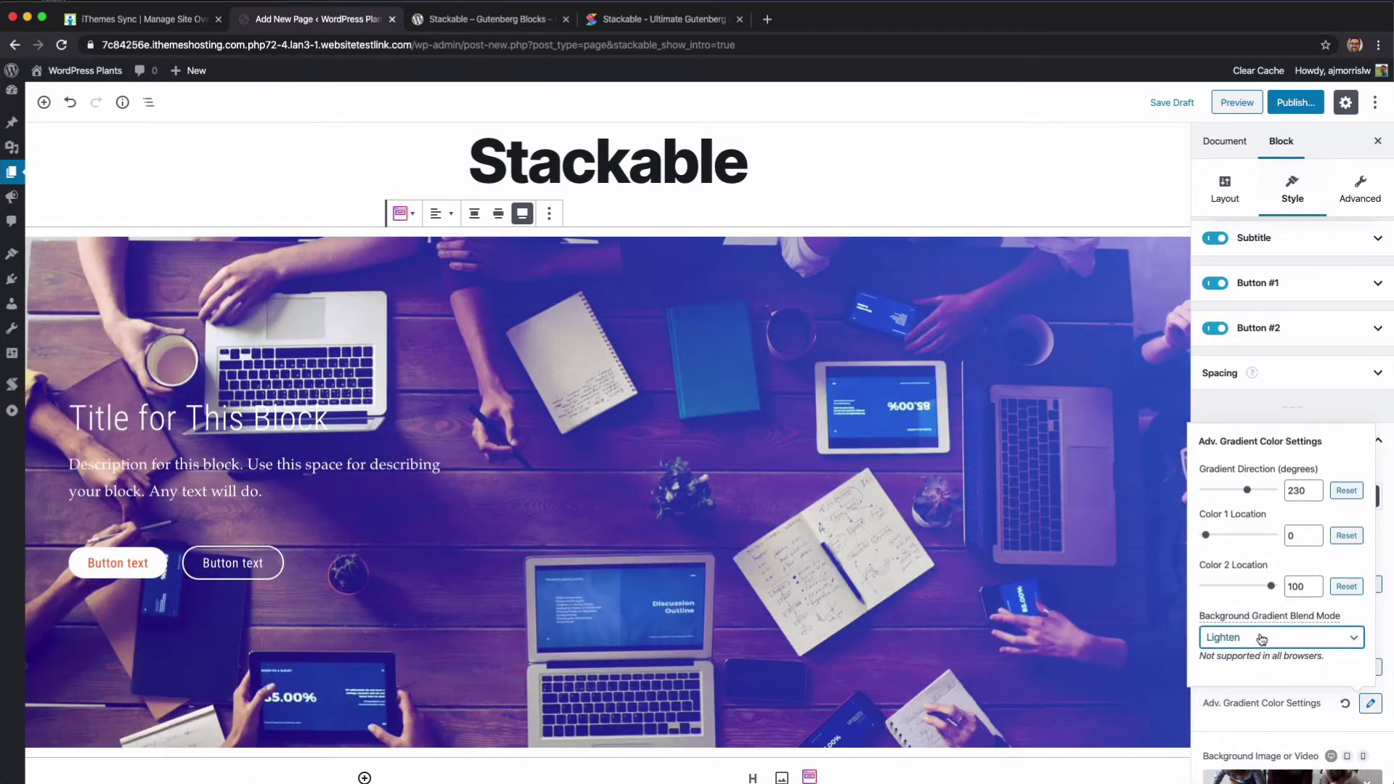
{"action": "left_click", "coordinate": [1251, 637]}
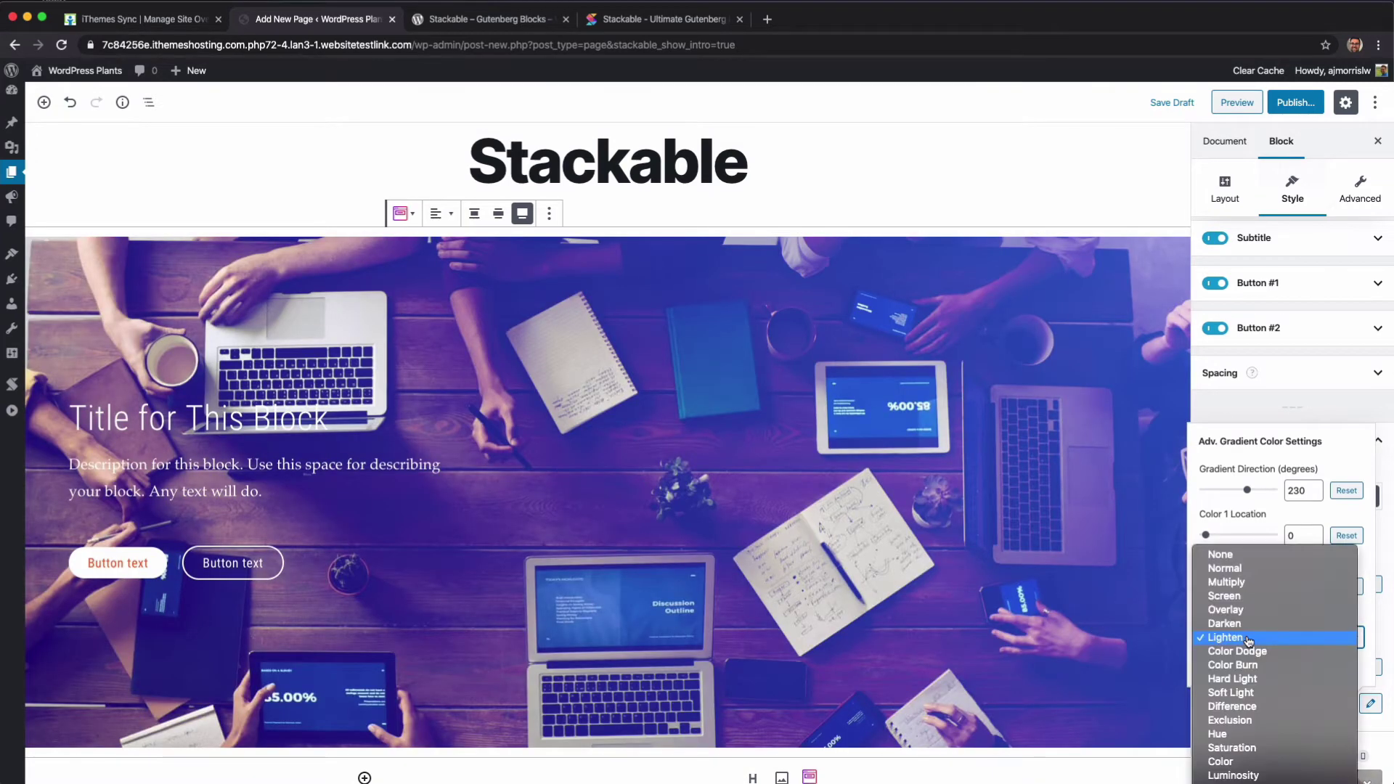
{"action": "left_click", "coordinate": [1249, 677]}
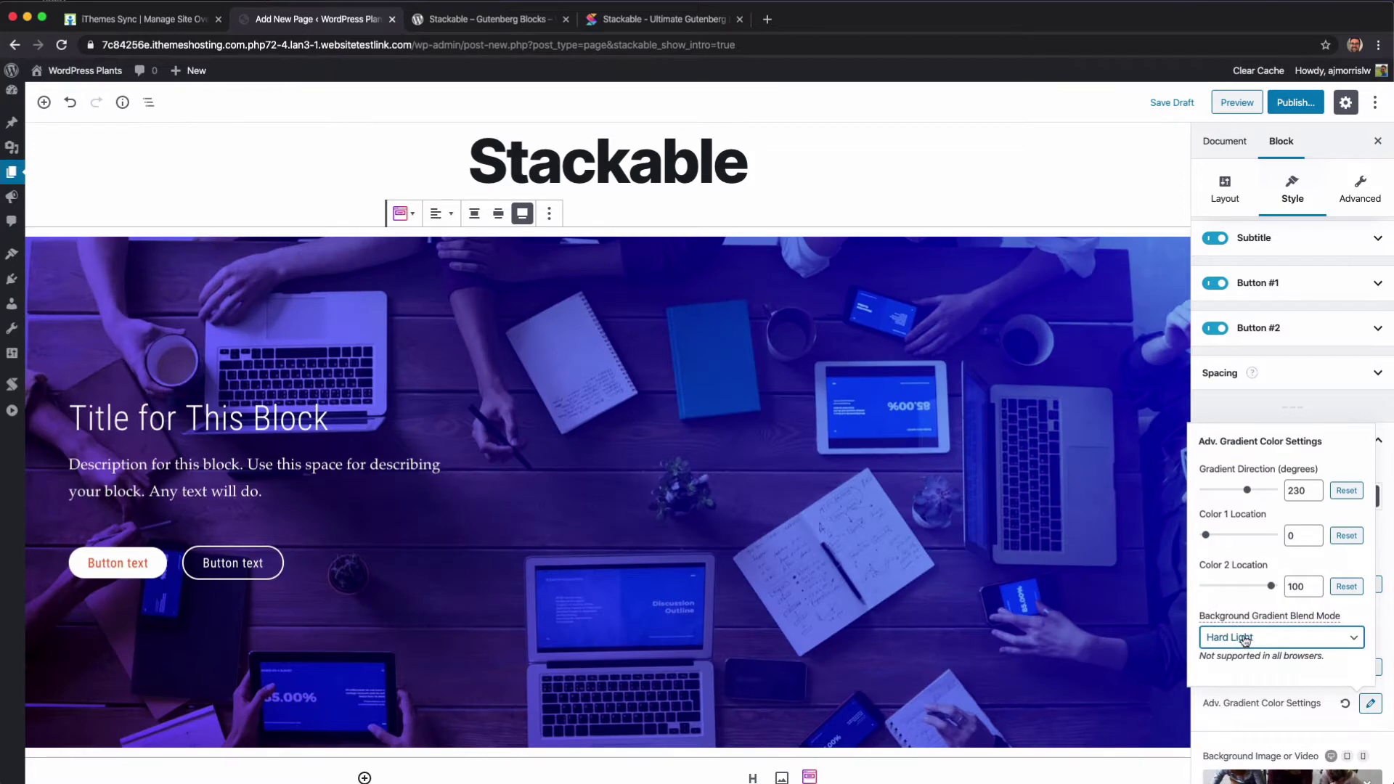
{"action": "left_click", "coordinate": [1246, 639]}
{"action": "left_click", "coordinate": [1243, 514]}
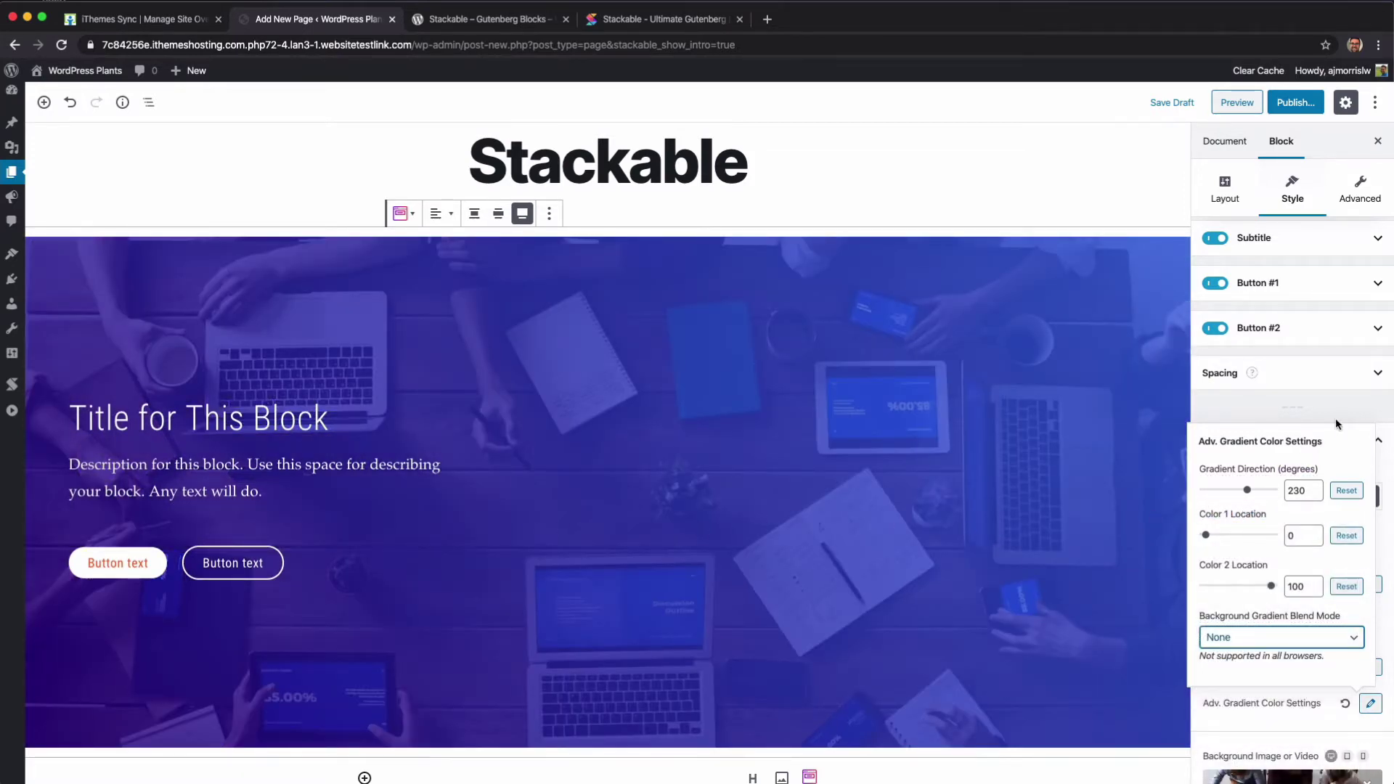
{"action": "left_click", "coordinate": [1385, 440]}
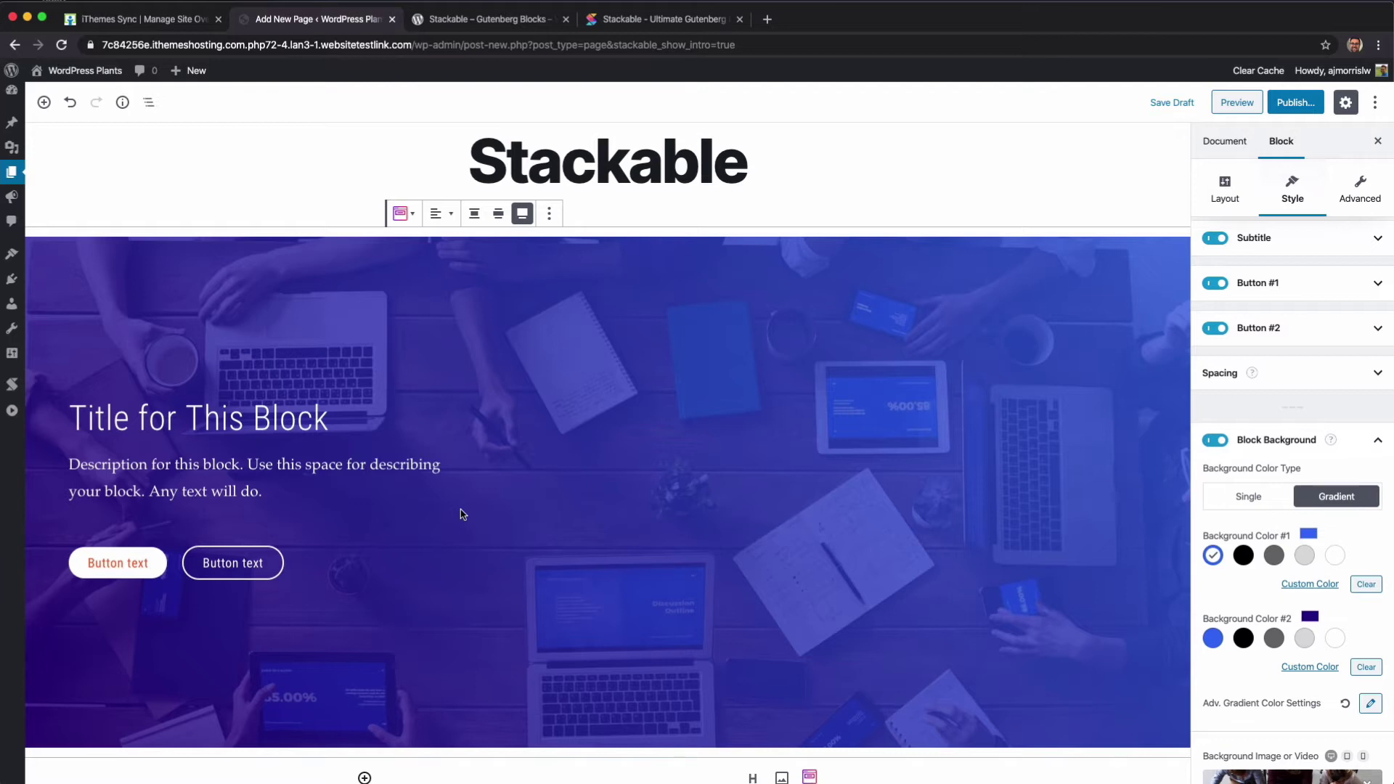
Step: Try the Single background color type on the Header block and restore Gradient
{"action": "left_click", "coordinate": [1234, 498]}
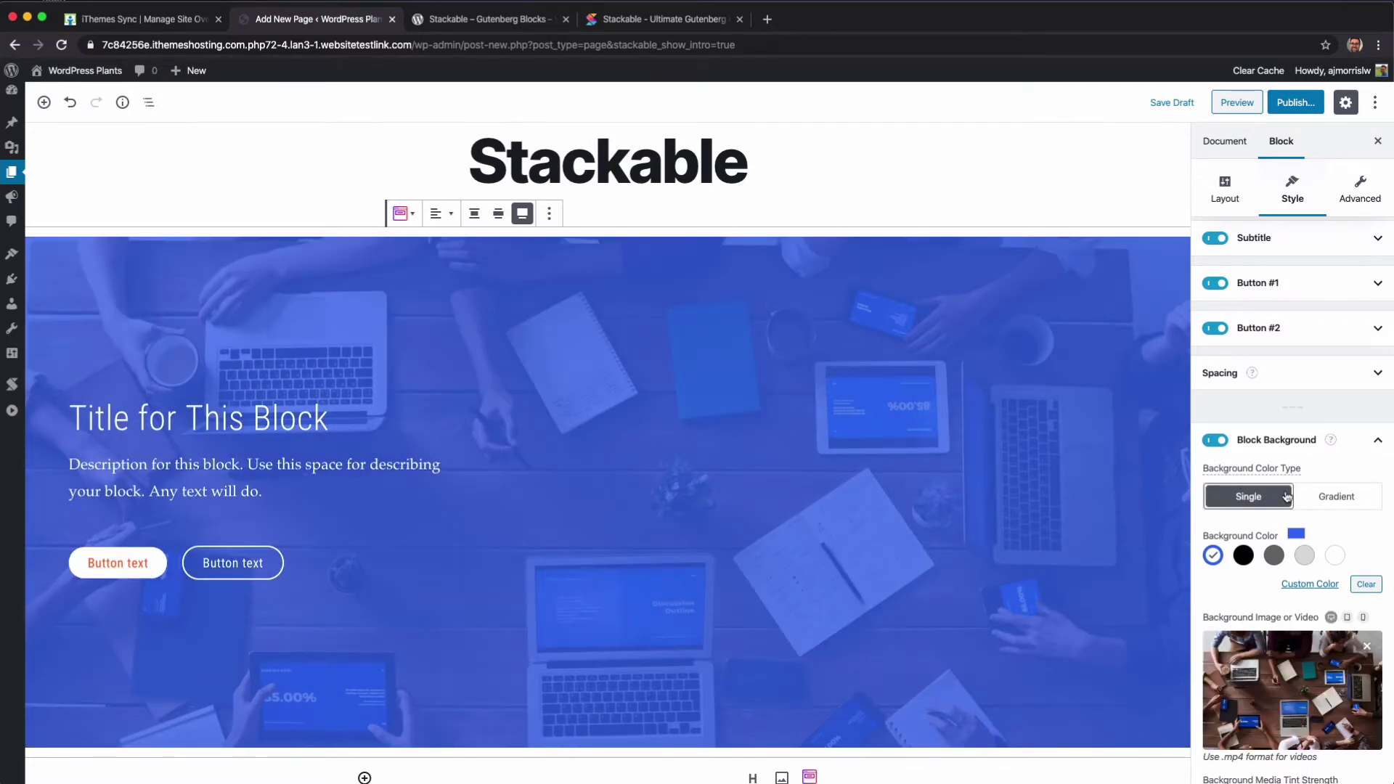
{"action": "left_click", "coordinate": [1335, 496]}
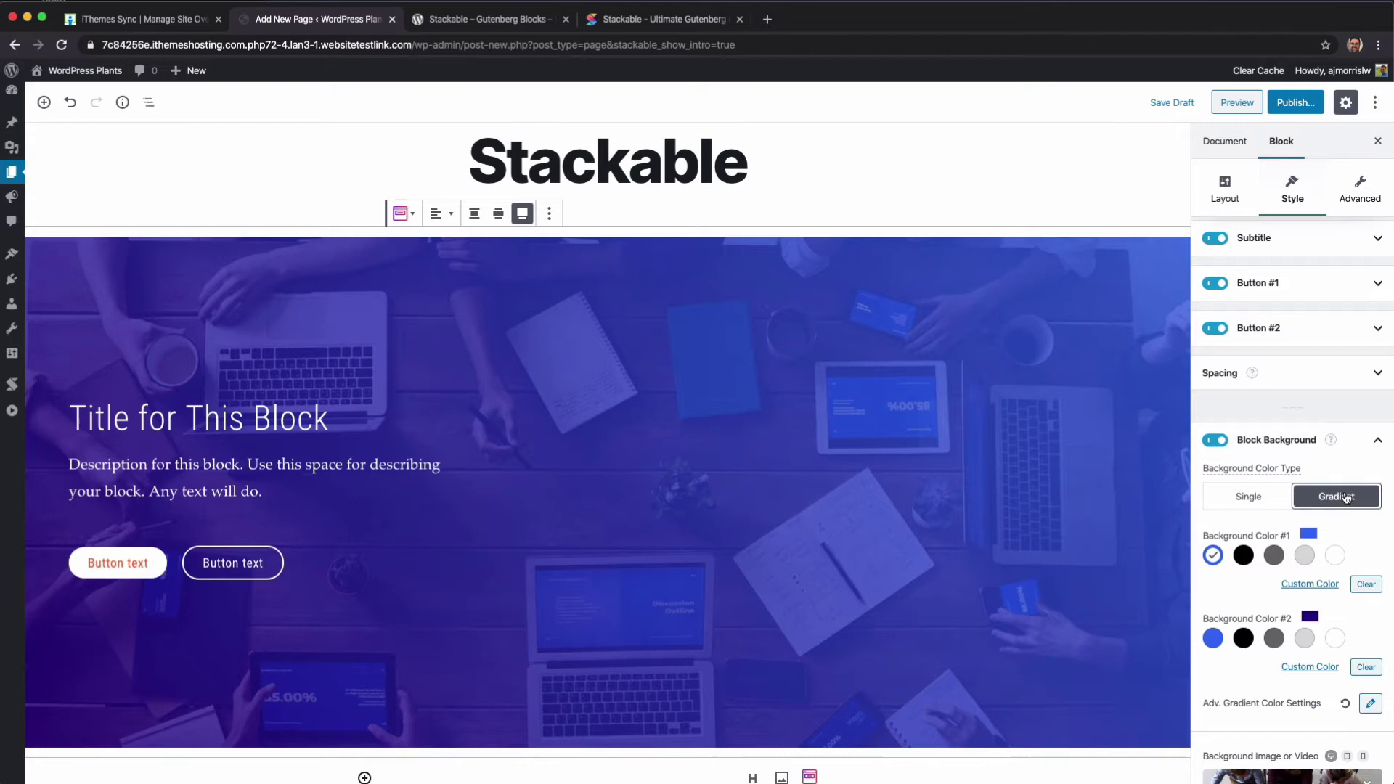
Step: Replace the Header block's background image with bg3-free-img.jpg from the media library
{"action": "scroll", "coordinate": [1253, 544], "scroll_direction": "down", "scroll_amount": 5}
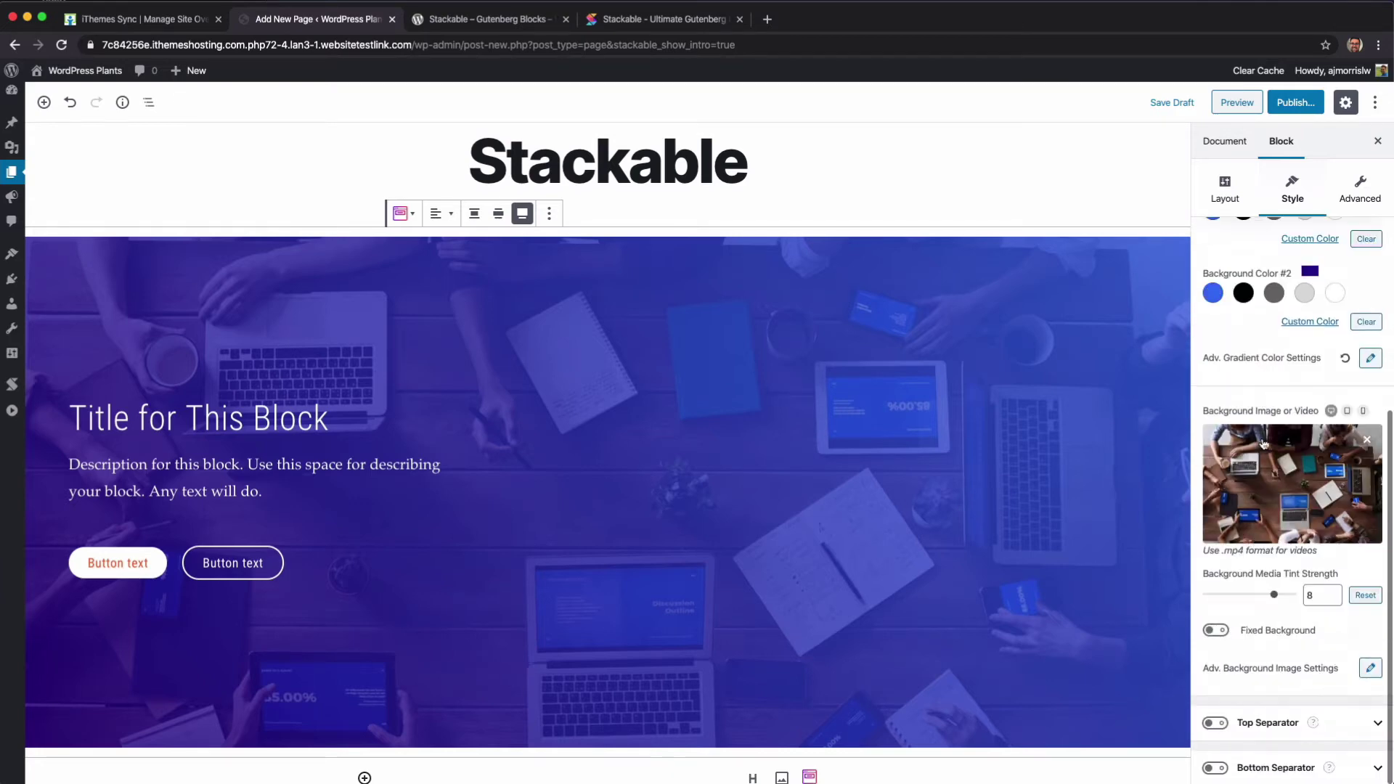
{"action": "left_click", "coordinate": [1266, 498]}
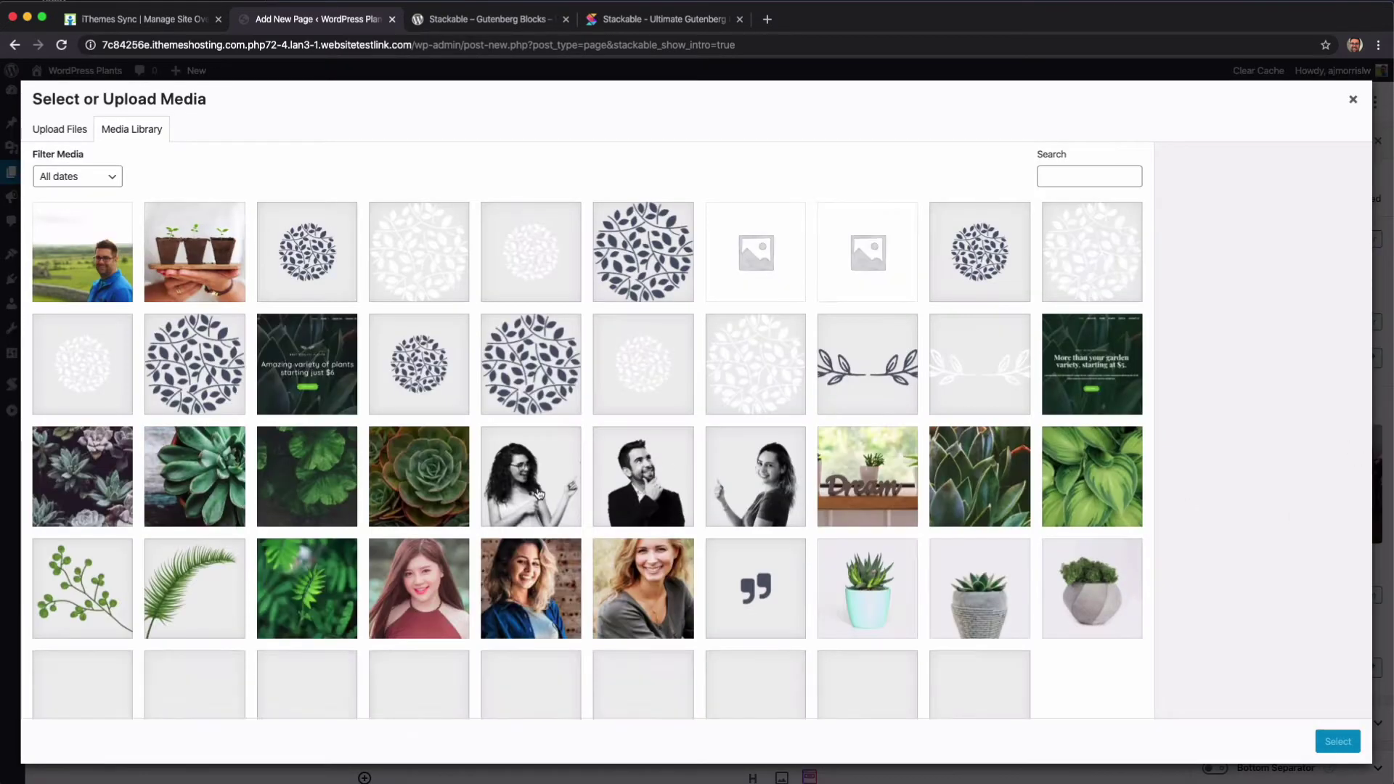
{"action": "left_click", "coordinate": [988, 480]}
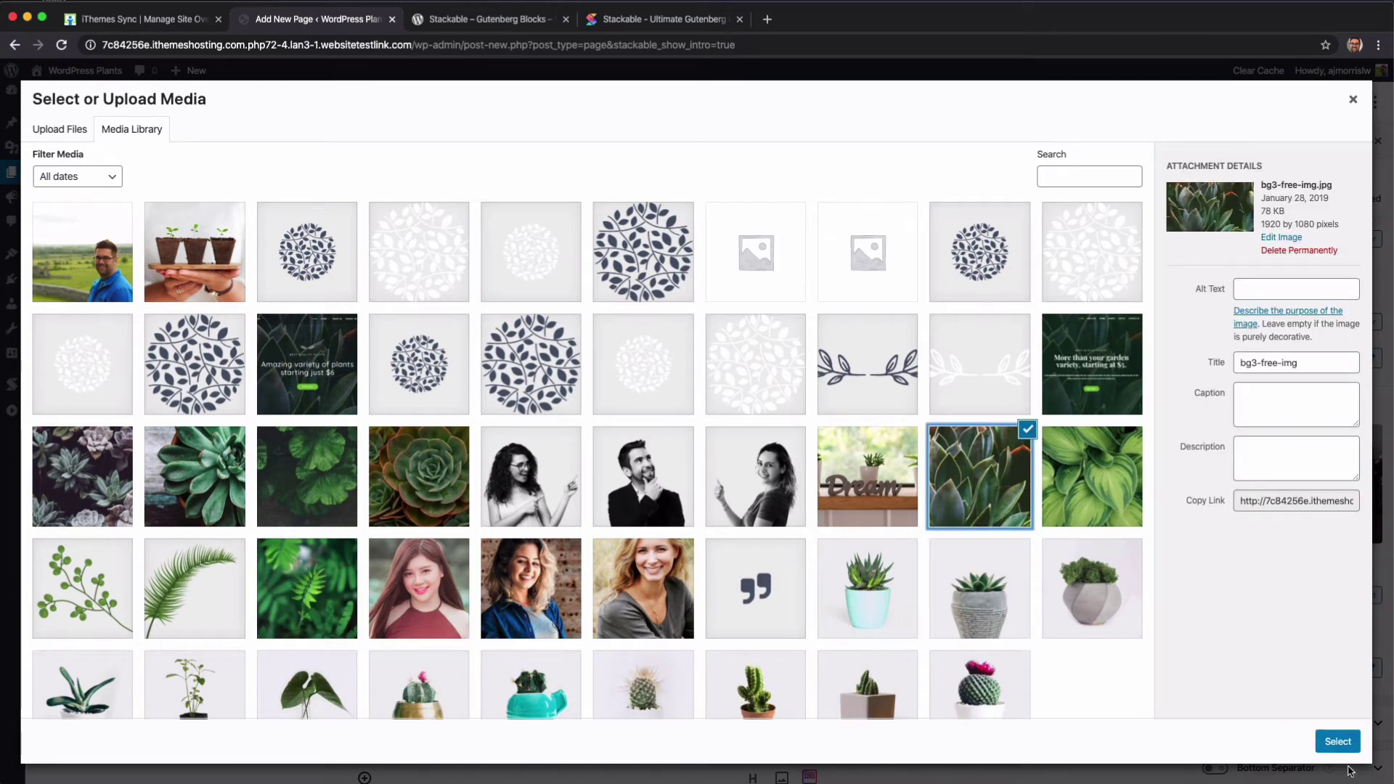
{"action": "left_click", "coordinate": [1346, 741]}
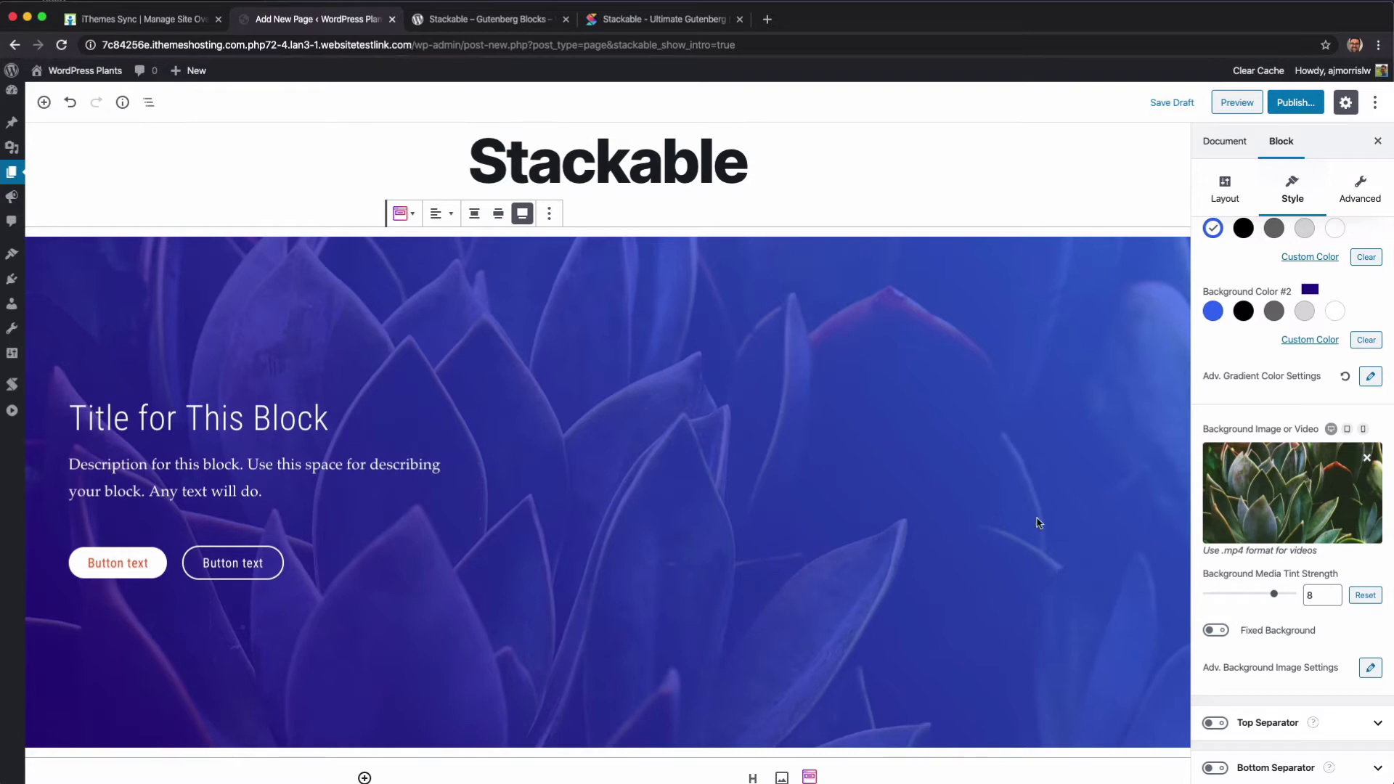
Step: Turn on the fixed background for the Header block and check the effect by scrolling the page
{"action": "left_click", "coordinate": [1214, 630]}
{"action": "scroll", "coordinate": [1002, 553], "scroll_direction": "down", "scroll_amount": 4}
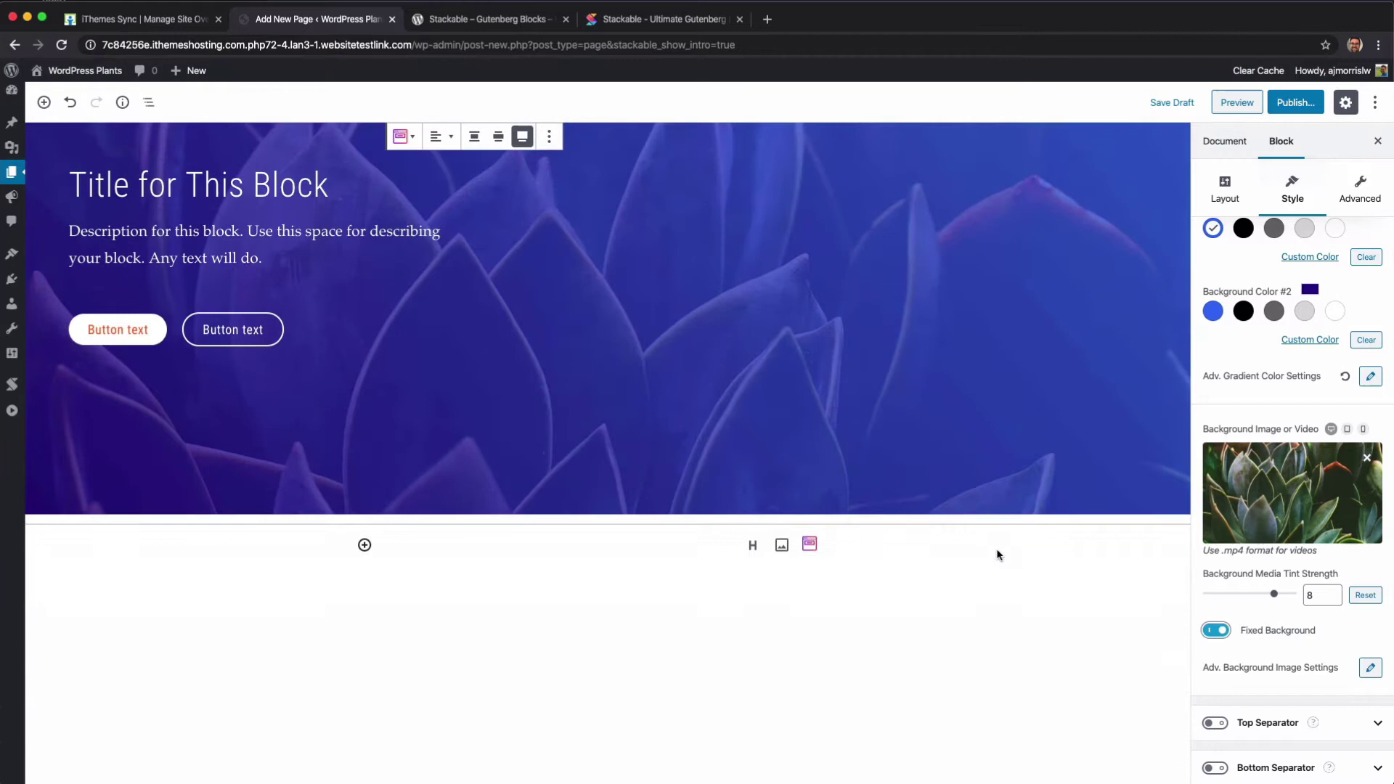
{"action": "scroll", "coordinate": [998, 555], "scroll_direction": "up", "scroll_amount": 5}
{"action": "scroll", "coordinate": [999, 555], "scroll_direction": "down", "scroll_amount": 4}
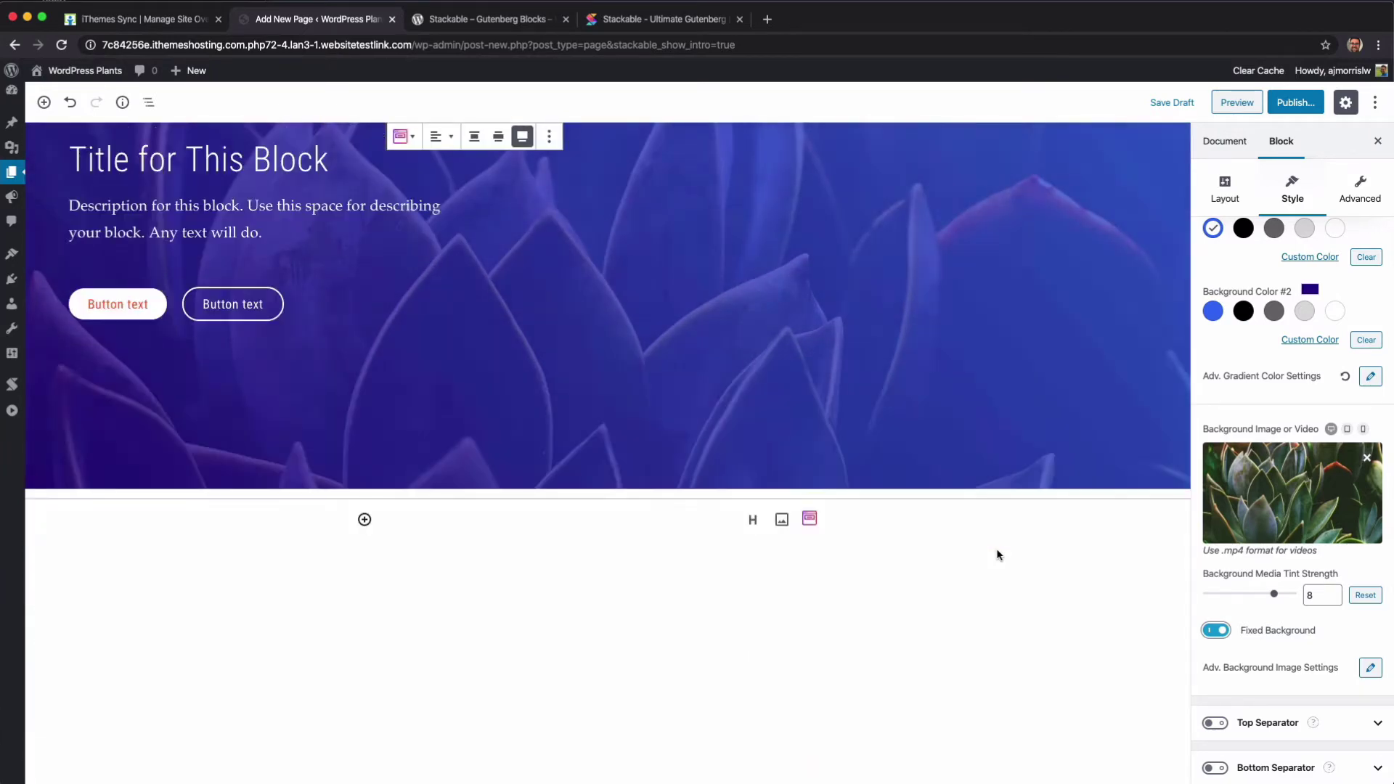
Step: Examine how the fixed background image behaves behind the Header block's content
{"action": "scroll", "coordinate": [998, 556], "scroll_direction": "down", "scroll_amount": 5}
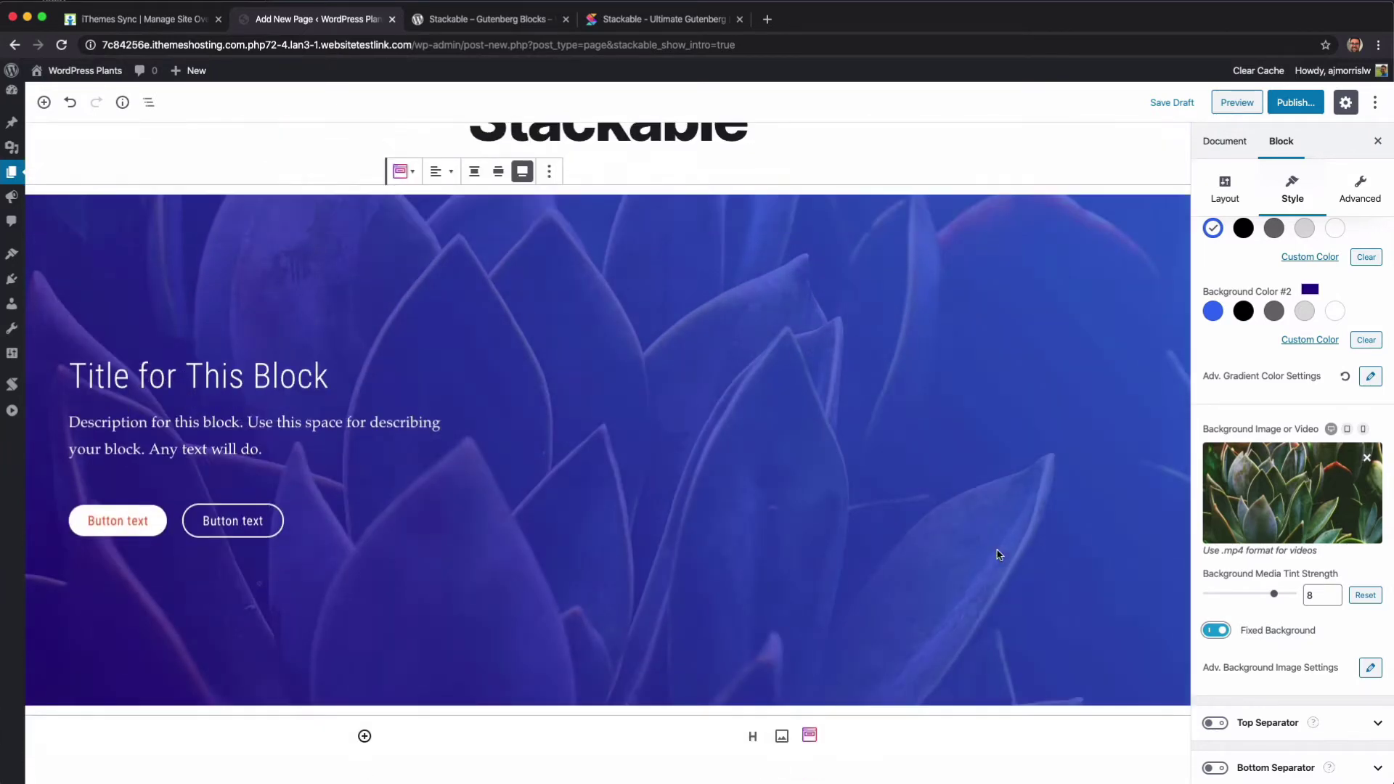
{"action": "scroll", "coordinate": [999, 556], "scroll_direction": "up", "scroll_amount": 5}
{"action": "scroll", "coordinate": [998, 555], "scroll_direction": "down", "scroll_amount": 5}
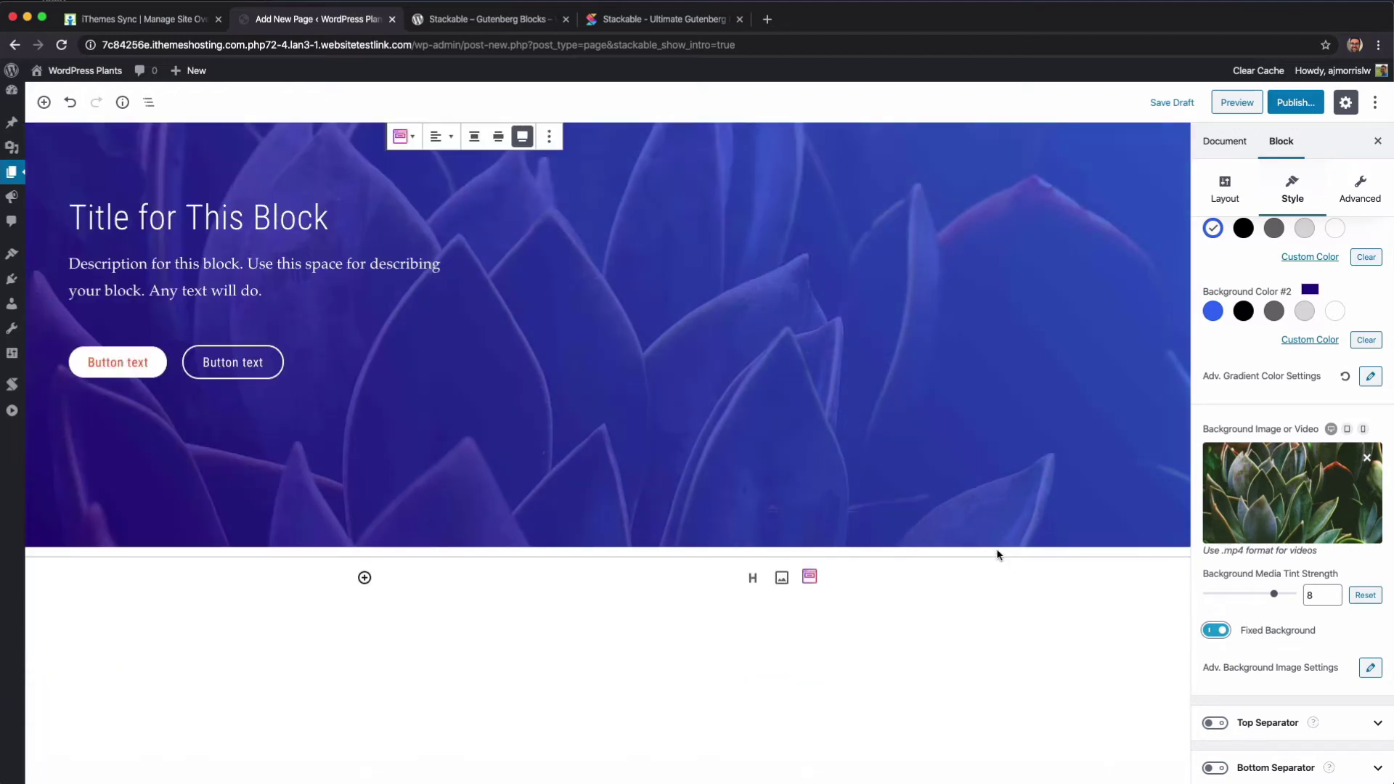
{"action": "scroll", "coordinate": [996, 555], "scroll_direction": "up", "scroll_amount": 5}
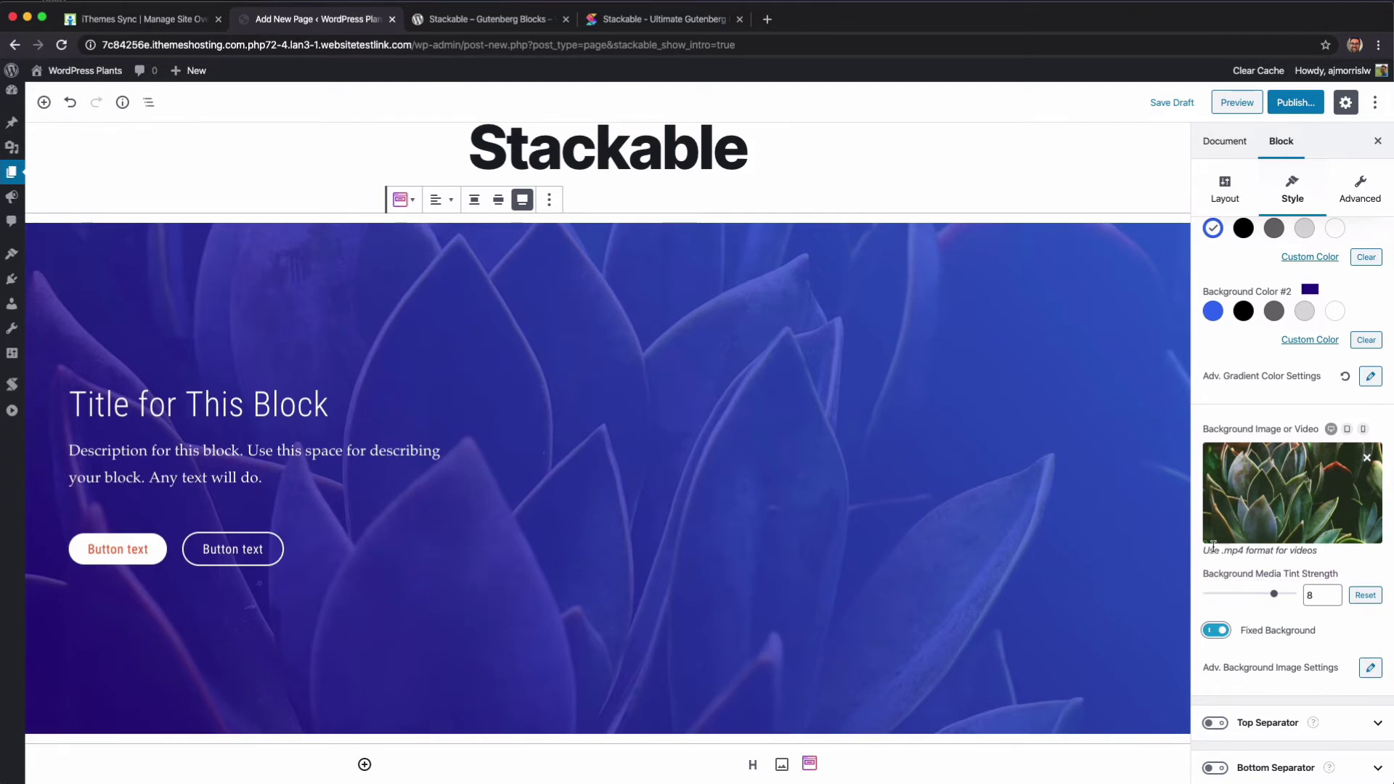
Step: Review the background's .mp4 video format note and look through the media library without changing the image
{"action": "left_click_drag", "start_coordinate": [1199, 547], "coordinate": [1335, 549]}
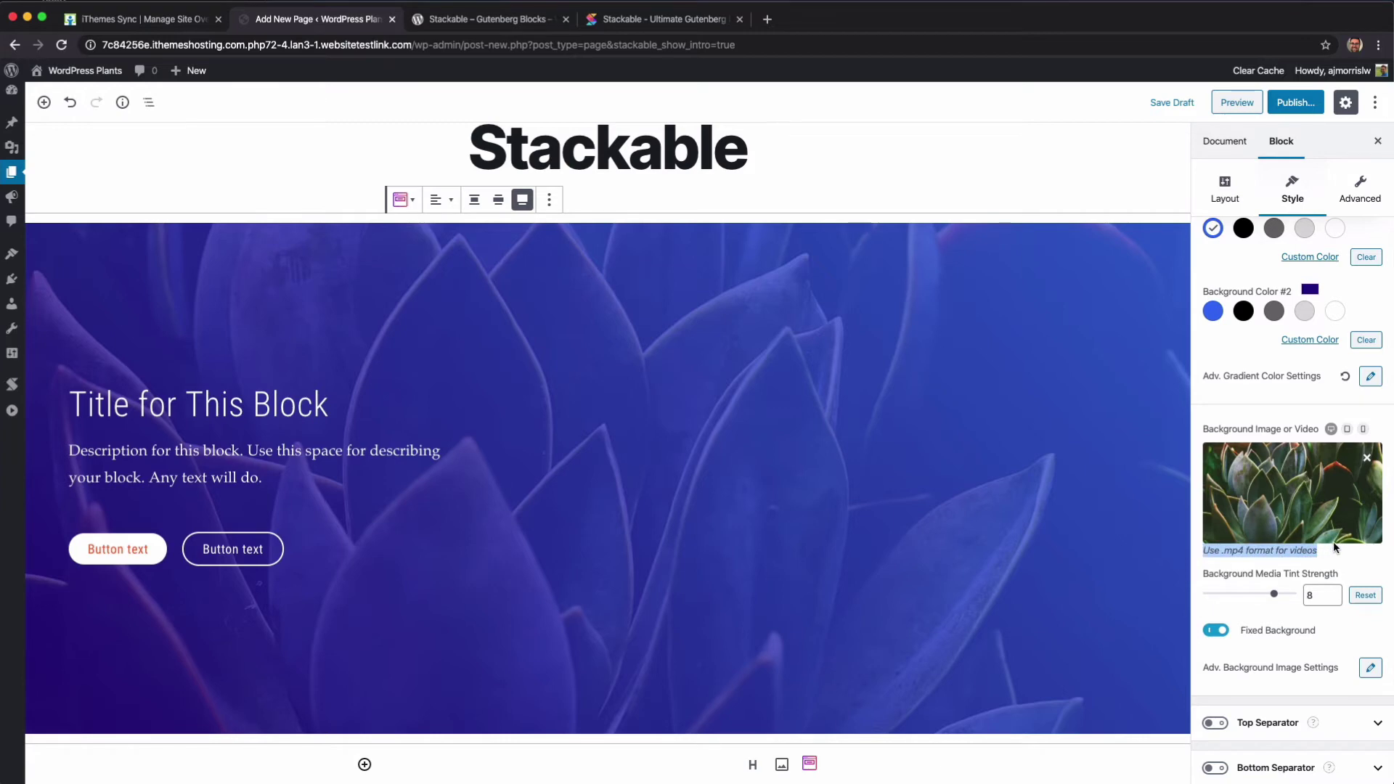
{"action": "left_click", "coordinate": [1300, 501]}
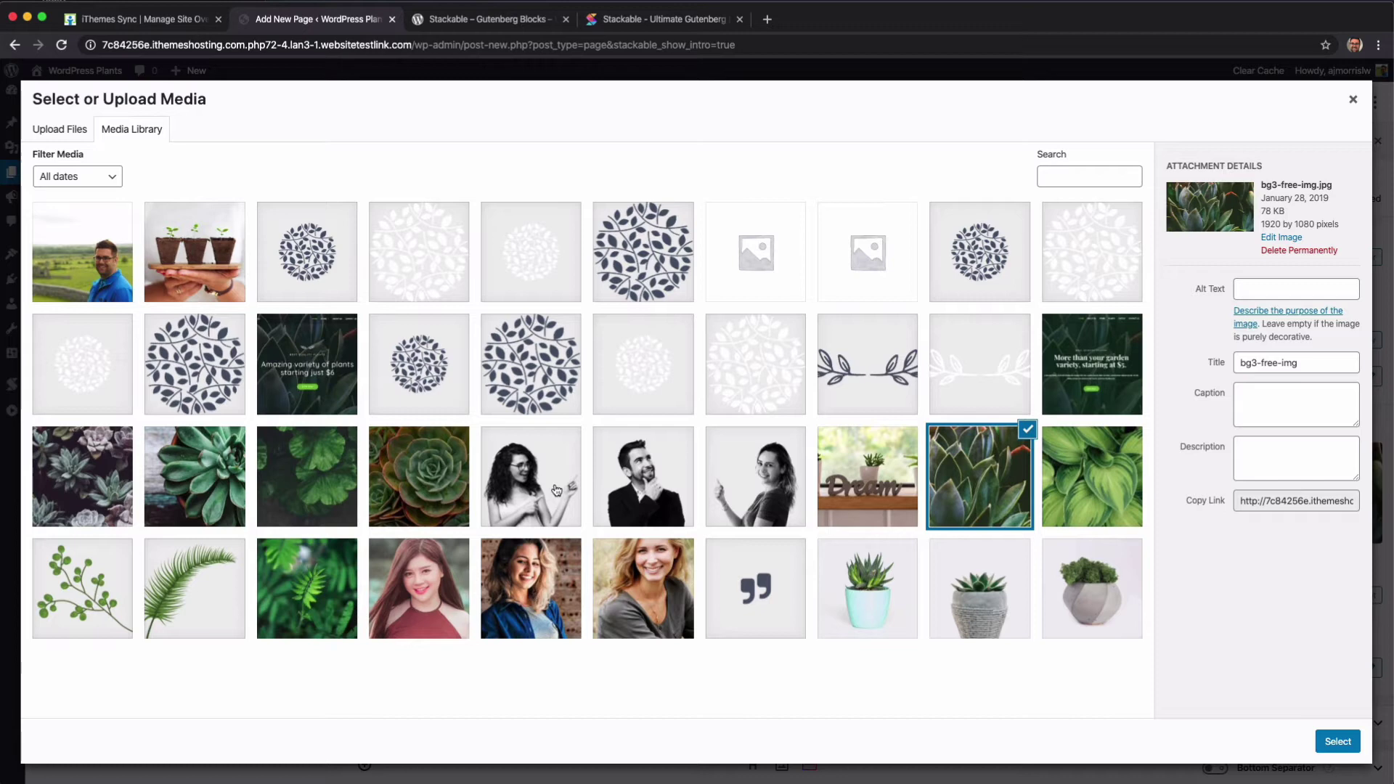
{"action": "left_click", "coordinate": [1353, 99]}
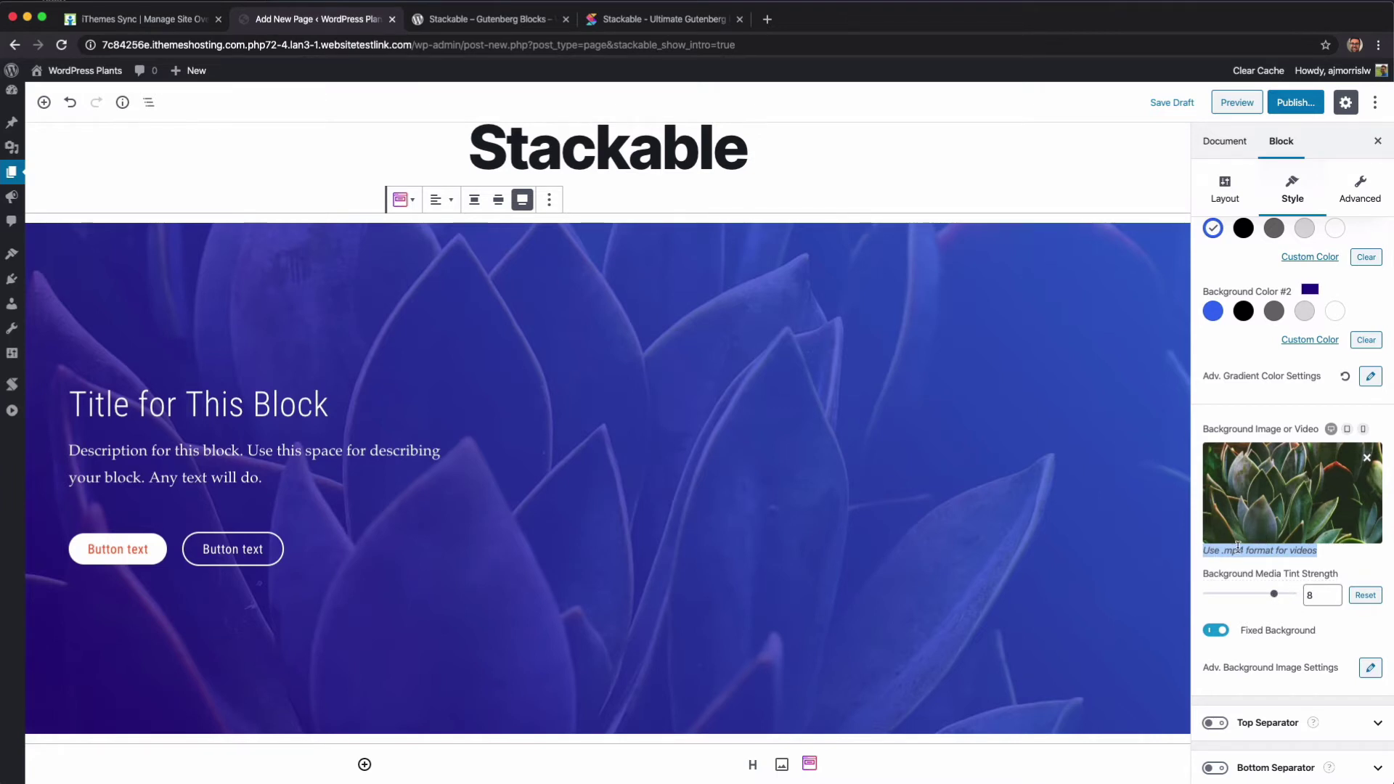
Step: Turn on the Header block's top separator and try the Straight, Wave 1, Wave 2 and Wave 3 designs
{"action": "left_click", "coordinate": [1223, 724]}
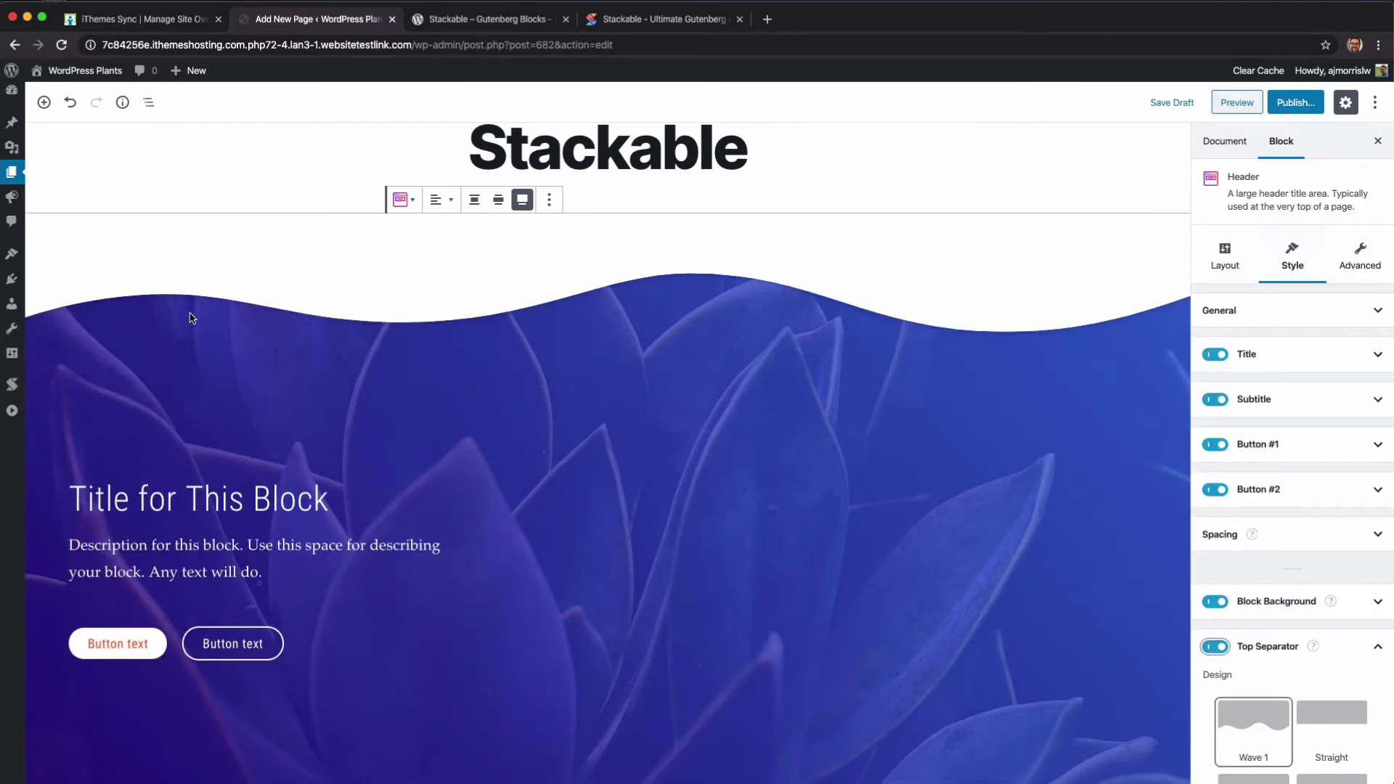
{"action": "scroll", "coordinate": [1279, 624], "scroll_direction": "down", "scroll_amount": 5}
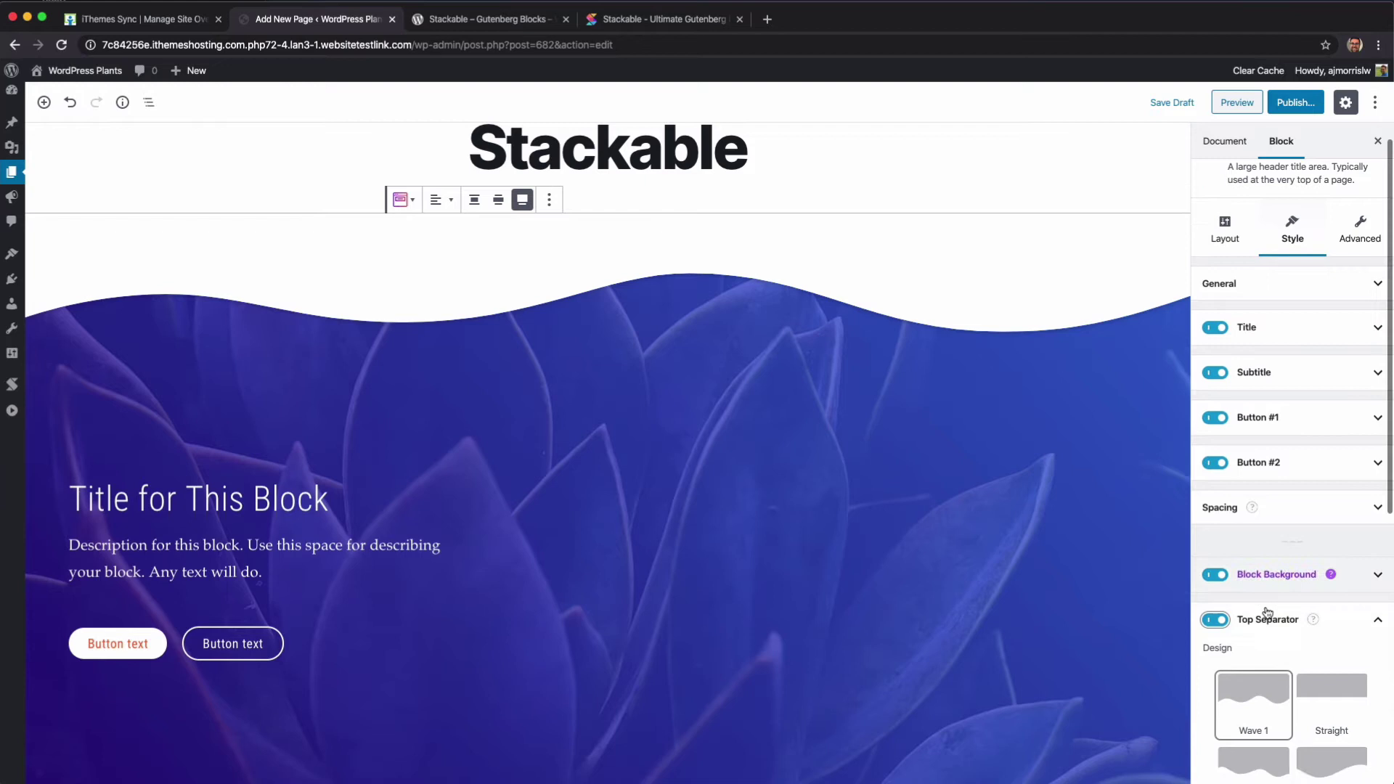
{"action": "left_click", "coordinate": [1350, 517]}
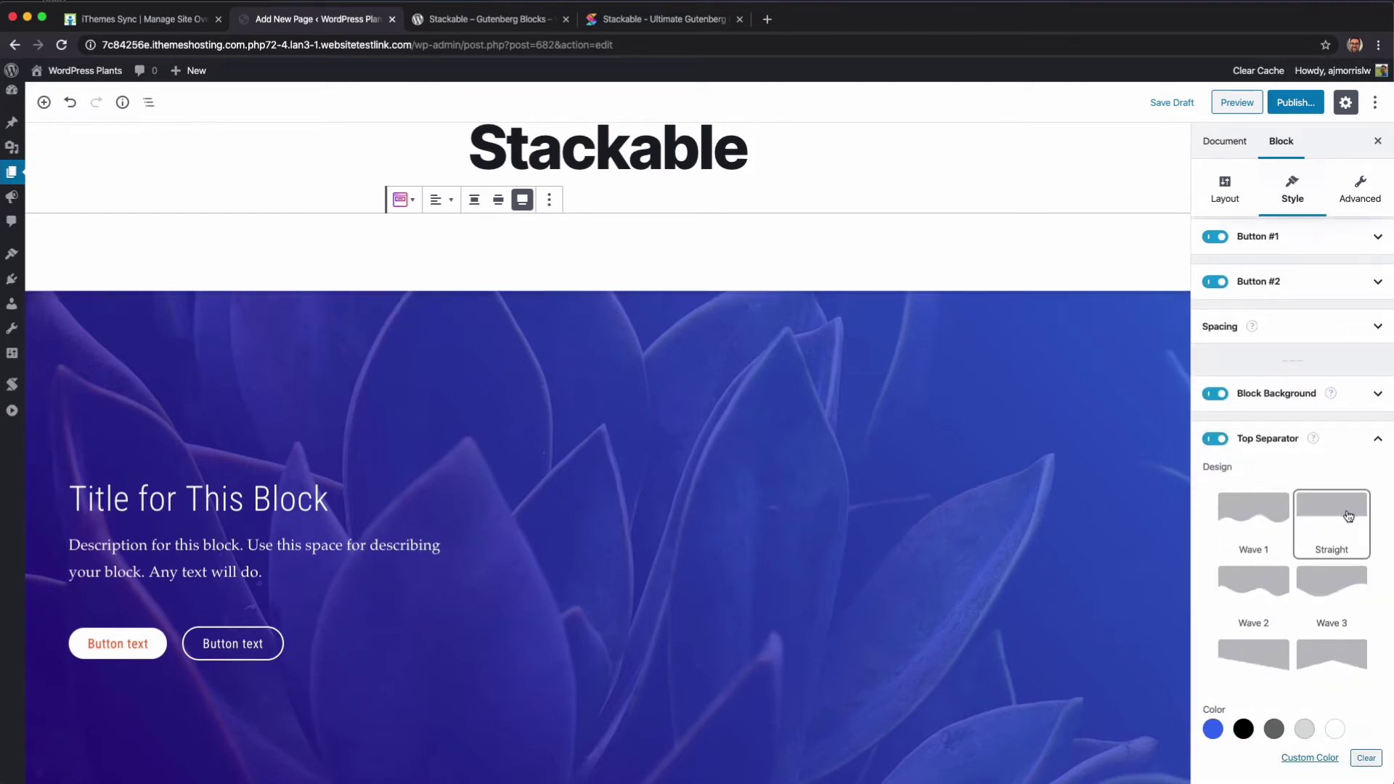
{"action": "left_click", "coordinate": [1280, 516]}
{"action": "left_click", "coordinate": [1238, 598]}
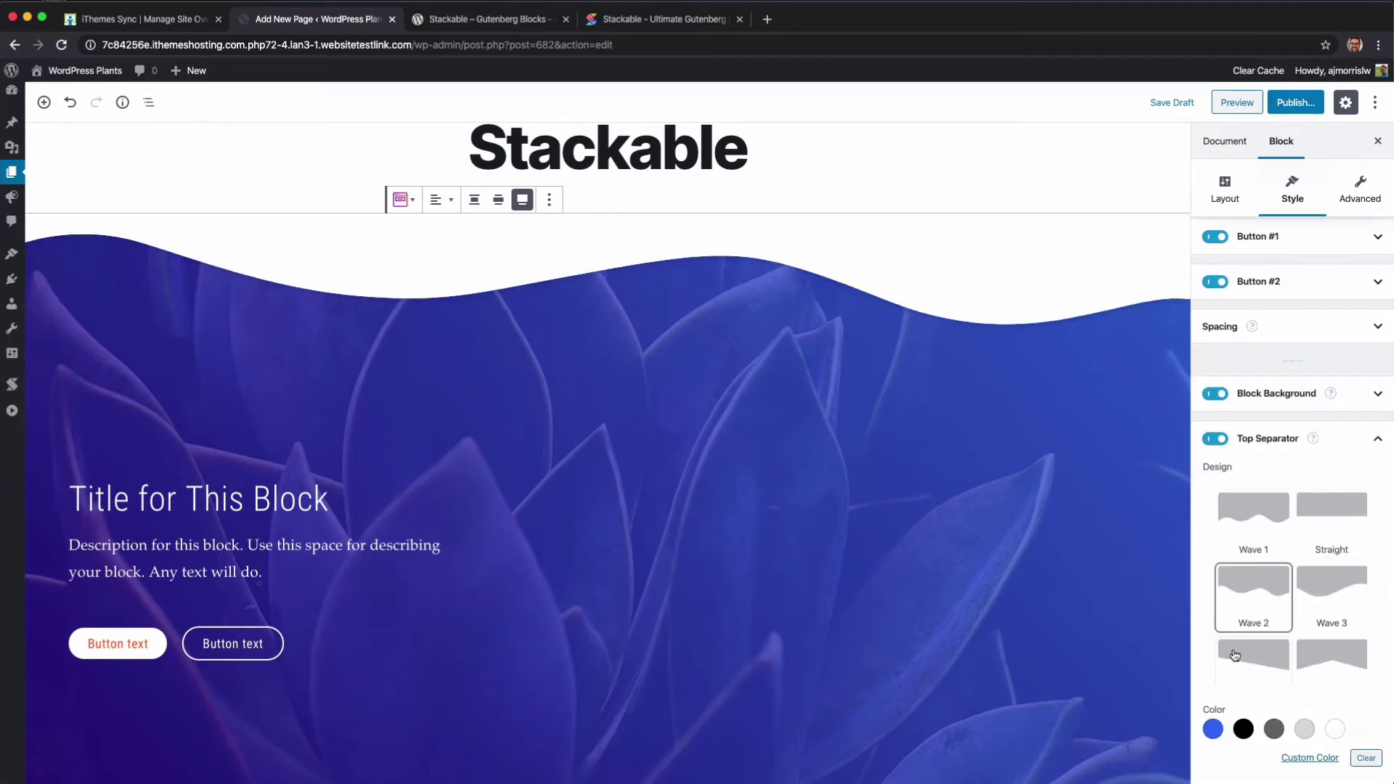
{"action": "left_click", "coordinate": [1322, 578]}
{"action": "scroll", "coordinate": [1319, 576], "scroll_direction": "down", "scroll_amount": 2}
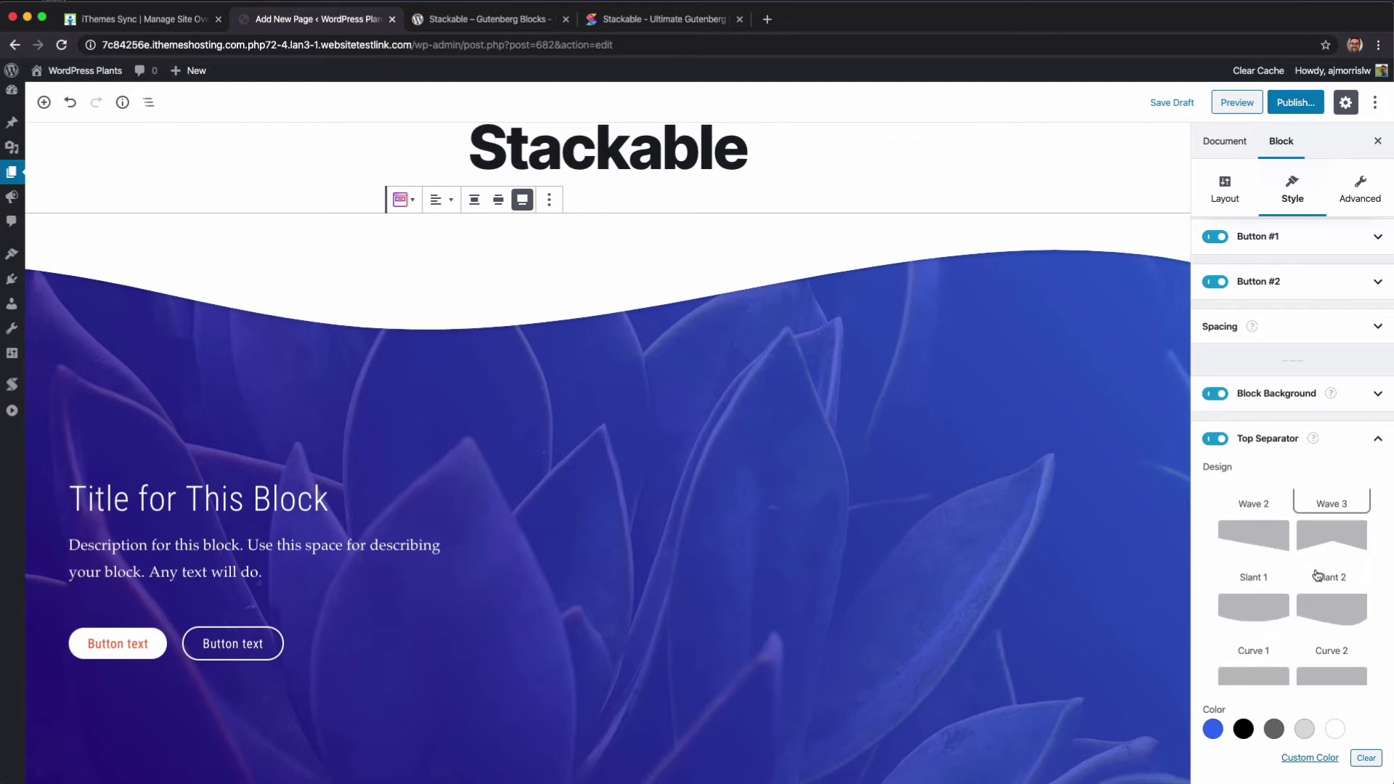
Step: Try the Slant 1, Slant 2, Curve 2 and Curve 1 designs on the top separator
{"action": "left_click", "coordinate": [1237, 542]}
{"action": "left_click", "coordinate": [1335, 547]}
{"action": "left_click", "coordinate": [1328, 626]}
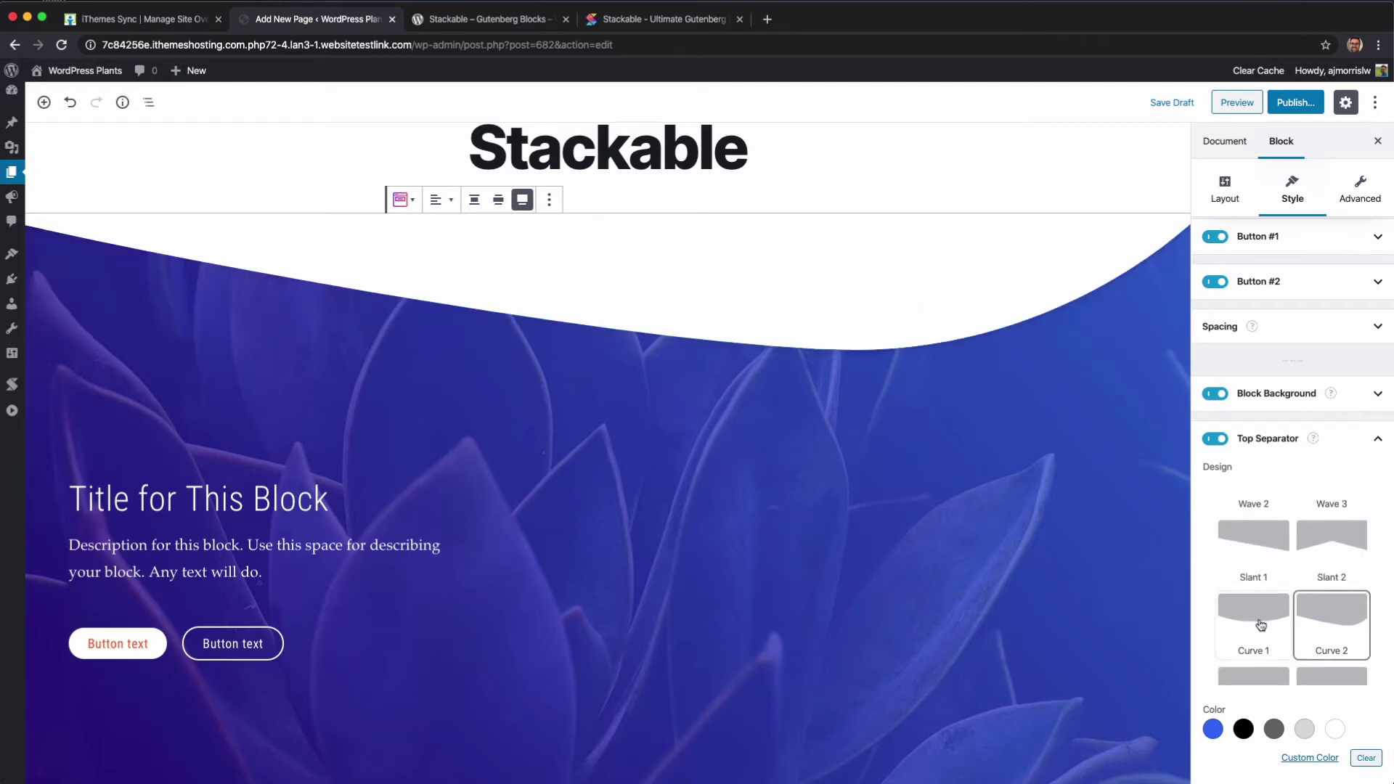
{"action": "left_click", "coordinate": [1261, 625]}
{"action": "scroll", "coordinate": [1298, 551], "scroll_direction": "down", "scroll_amount": 2}
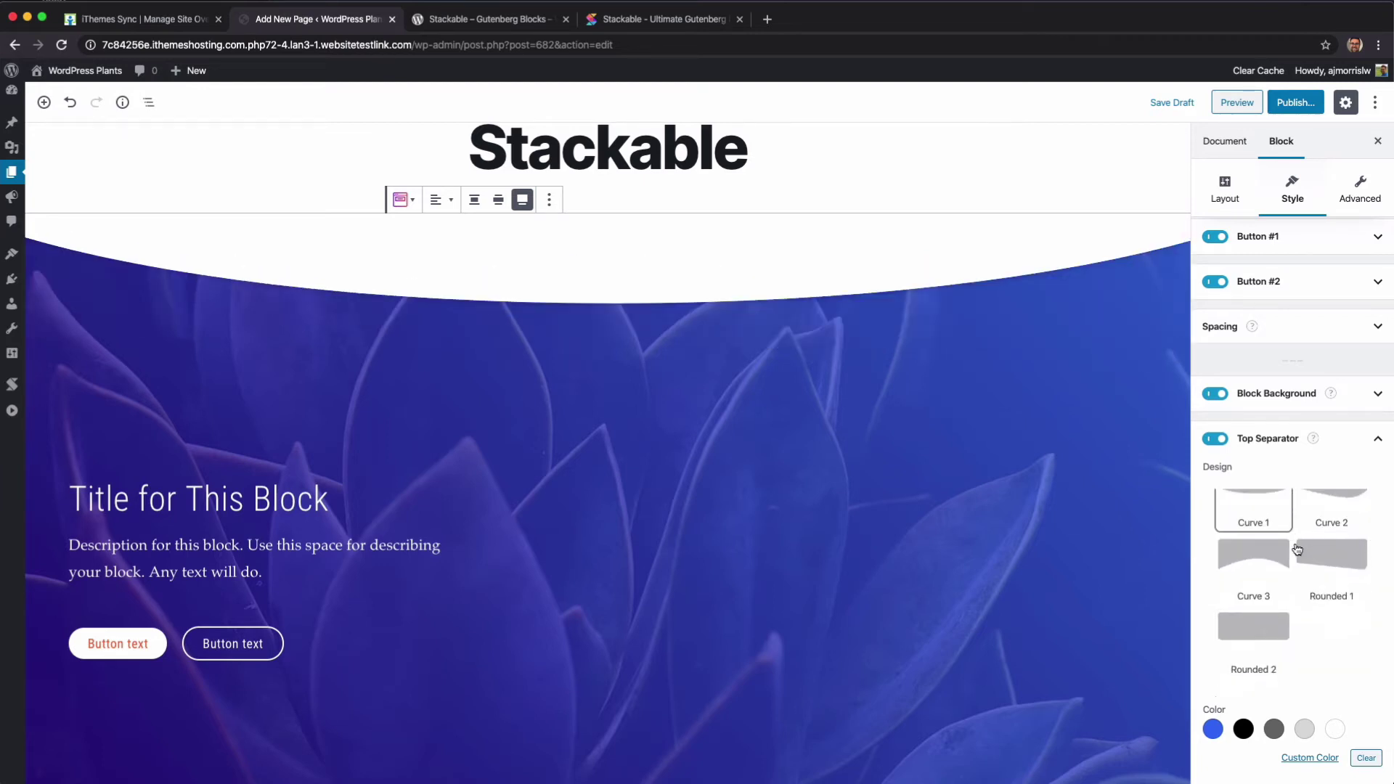
Step: Try the Rounded 1 and Rounded 2 designs on the top separator and choose Curve 3
{"action": "left_click", "coordinate": [1264, 558]}
{"action": "left_click", "coordinate": [1323, 563]}
{"action": "left_click", "coordinate": [1269, 623]}
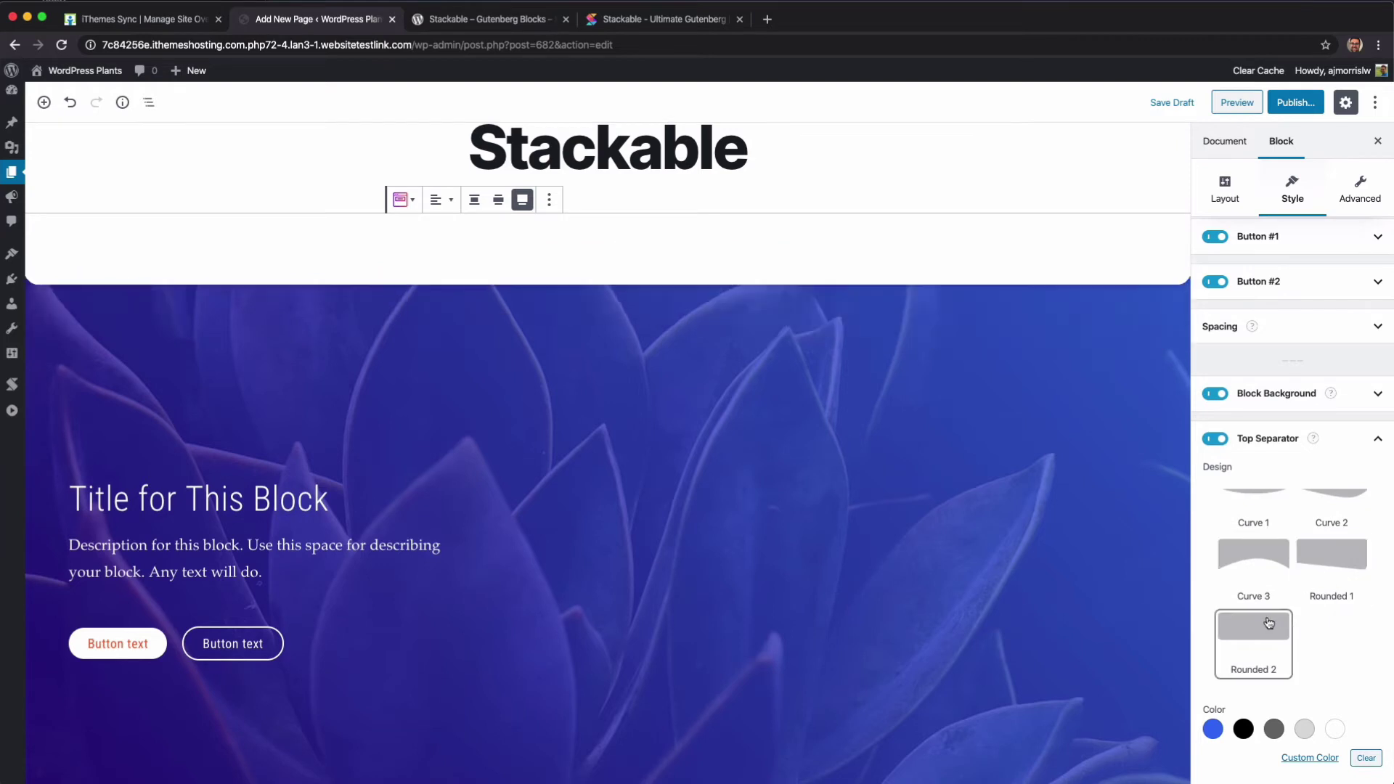
{"action": "left_click", "coordinate": [1332, 559]}
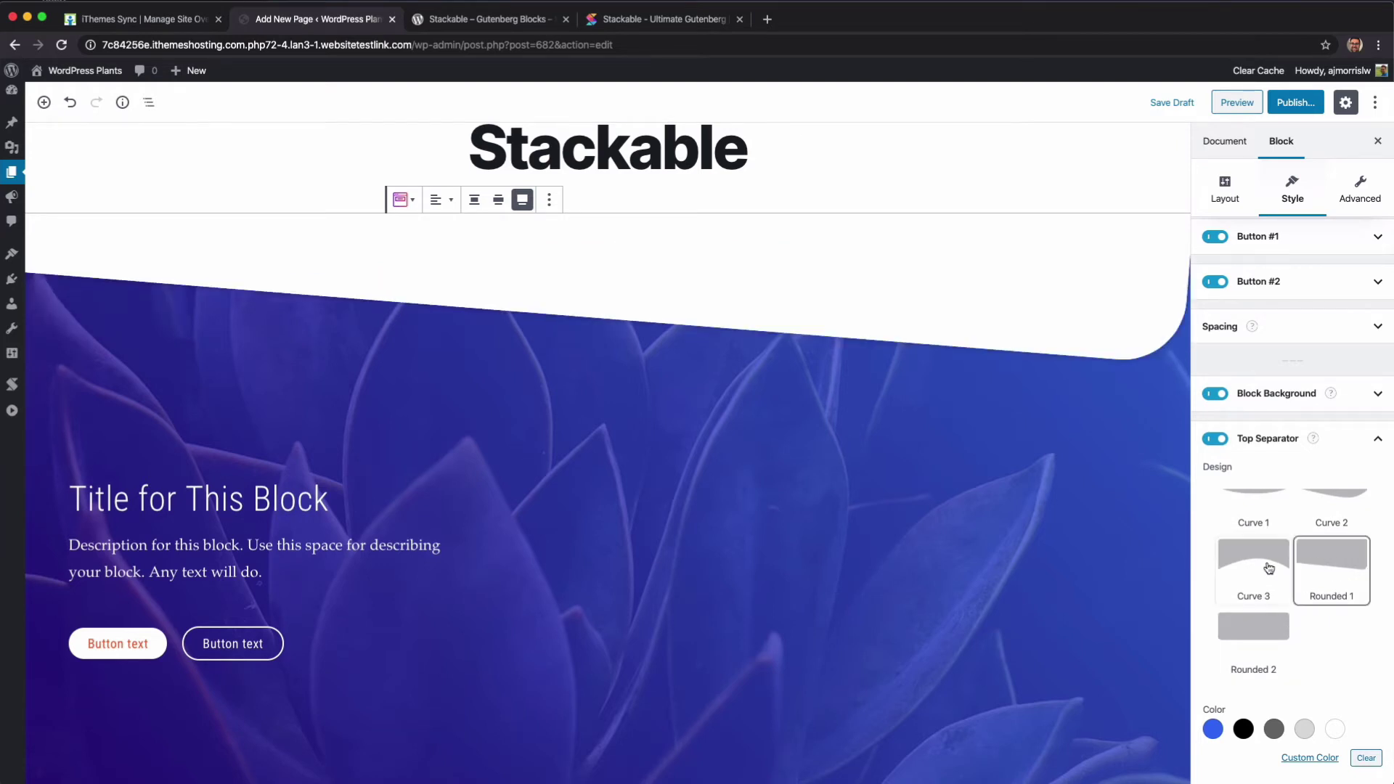
{"action": "left_click", "coordinate": [1268, 566]}
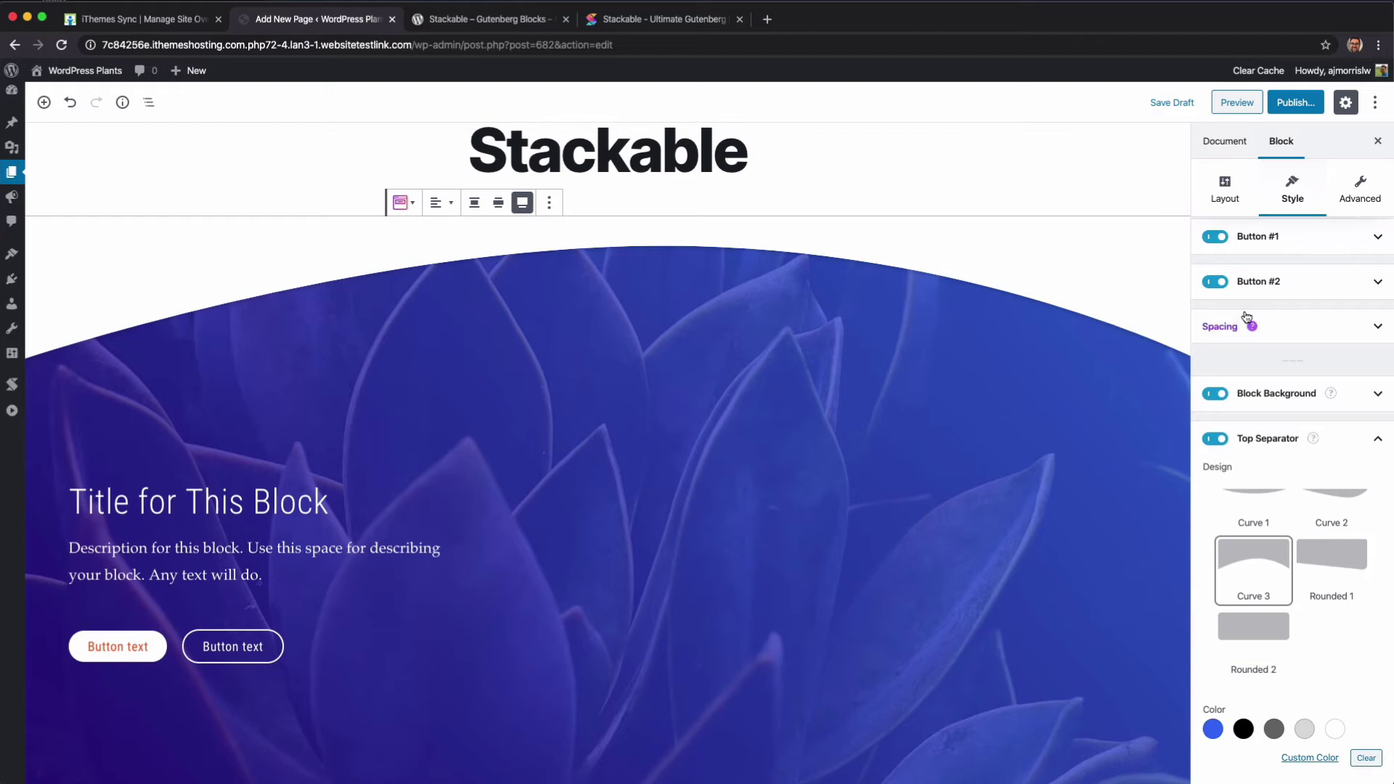
Step: Review and collapse the Block Background settings, and check the Header block with its curved top separator
{"action": "left_click", "coordinate": [1264, 394]}
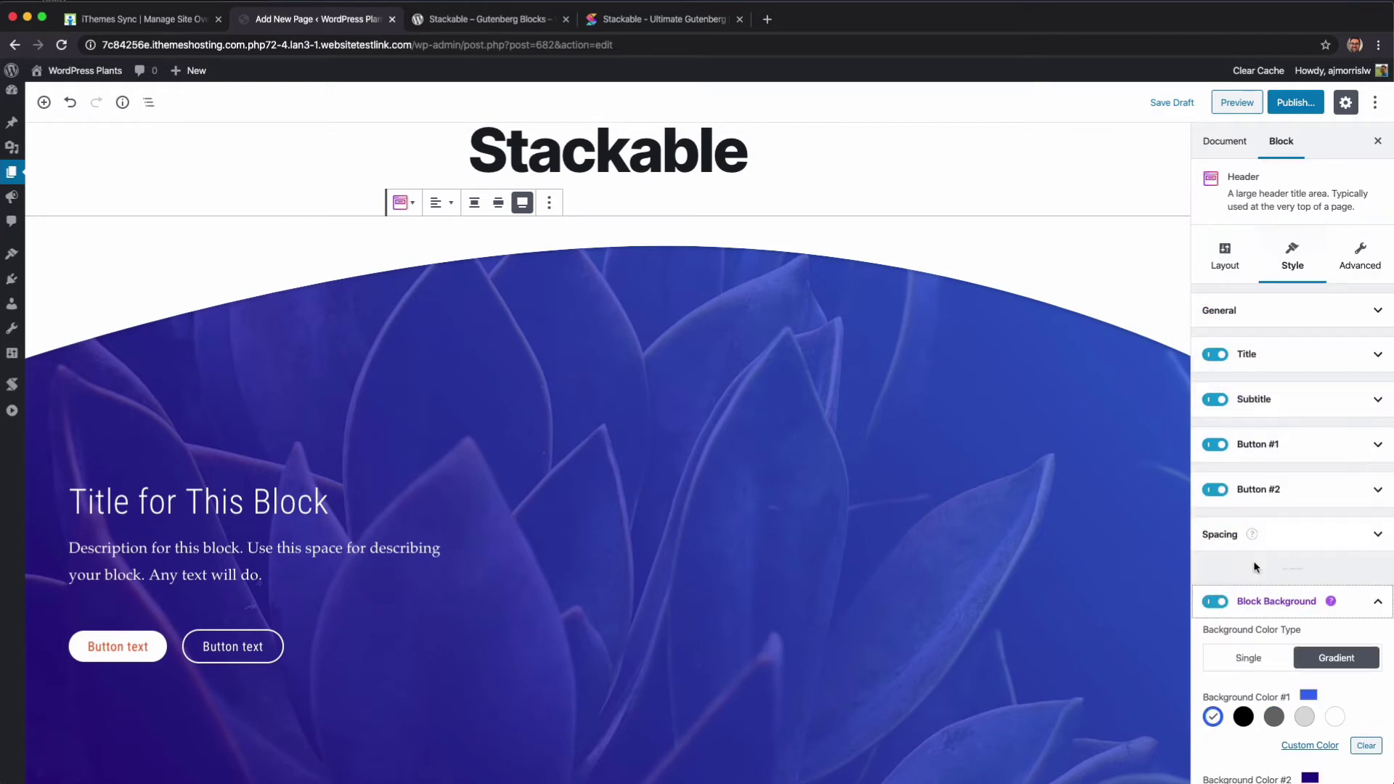
{"action": "scroll", "coordinate": [1266, 562], "scroll_direction": "down", "scroll_amount": 10}
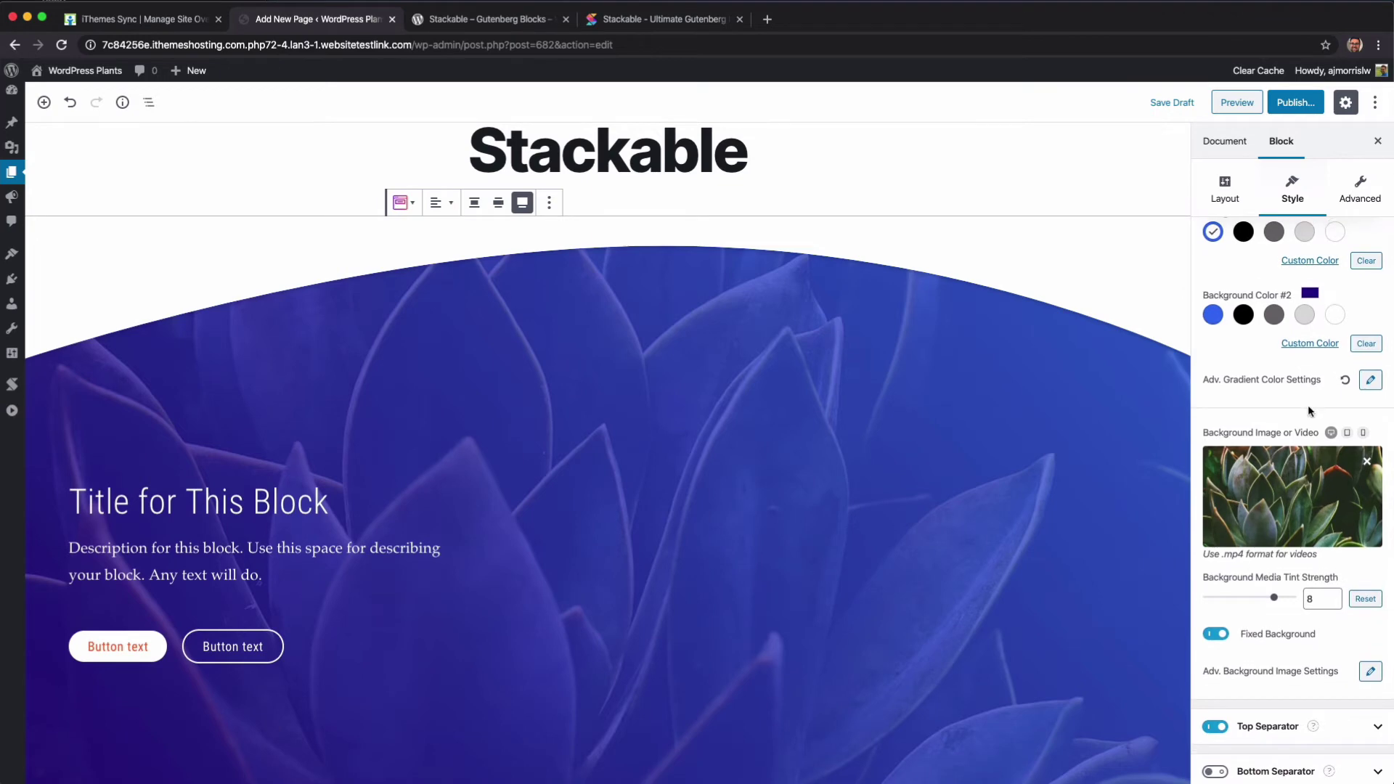
{"action": "scroll", "coordinate": [1309, 404], "scroll_direction": "up", "scroll_amount": 3}
{"action": "left_click", "coordinate": [1368, 247]}
{"action": "scroll", "coordinate": [810, 421], "scroll_direction": "down", "scroll_amount": 5}
{"action": "scroll", "coordinate": [806, 423], "scroll_direction": "up", "scroll_amount": 3}
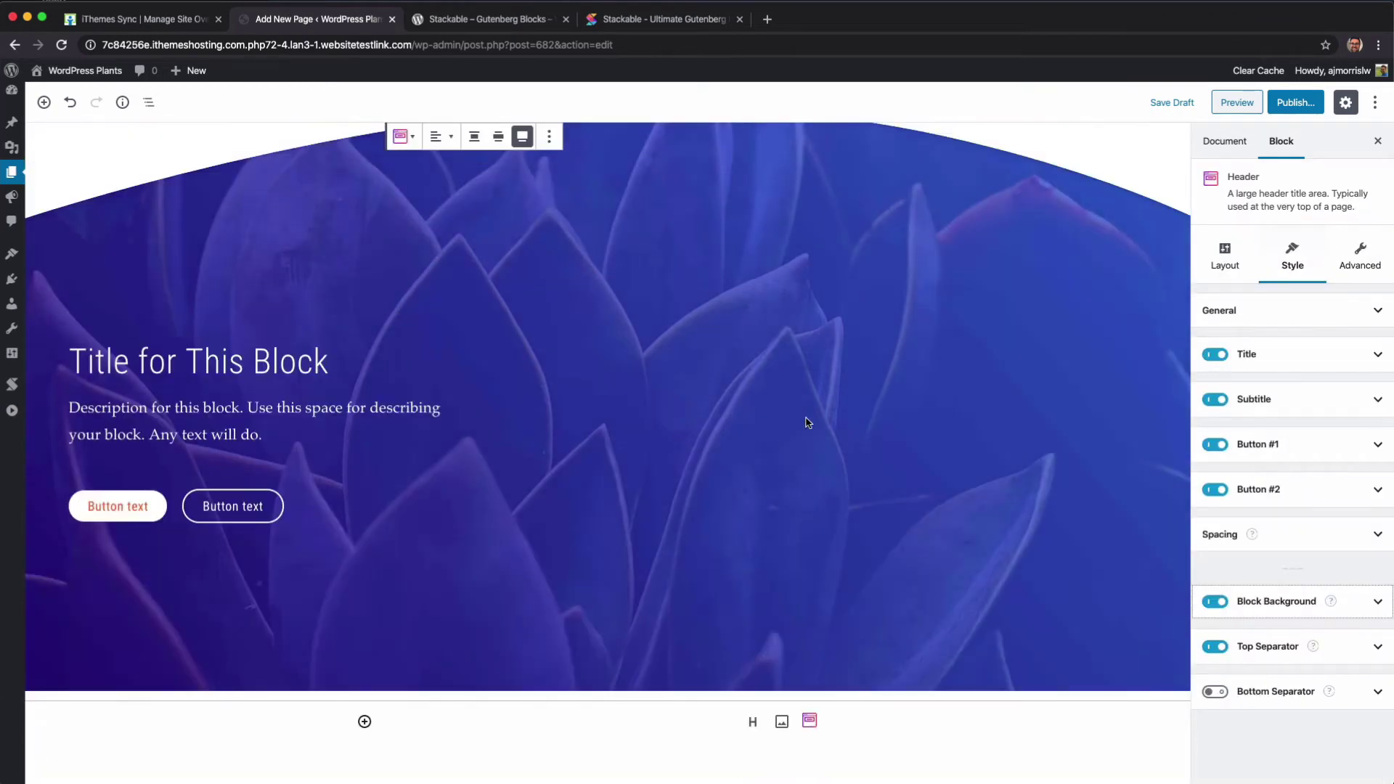
Step: Add a Wave 3 bottom separator to the Header block and check both separators against the fixed background
{"action": "left_click", "coordinate": [1272, 691]}
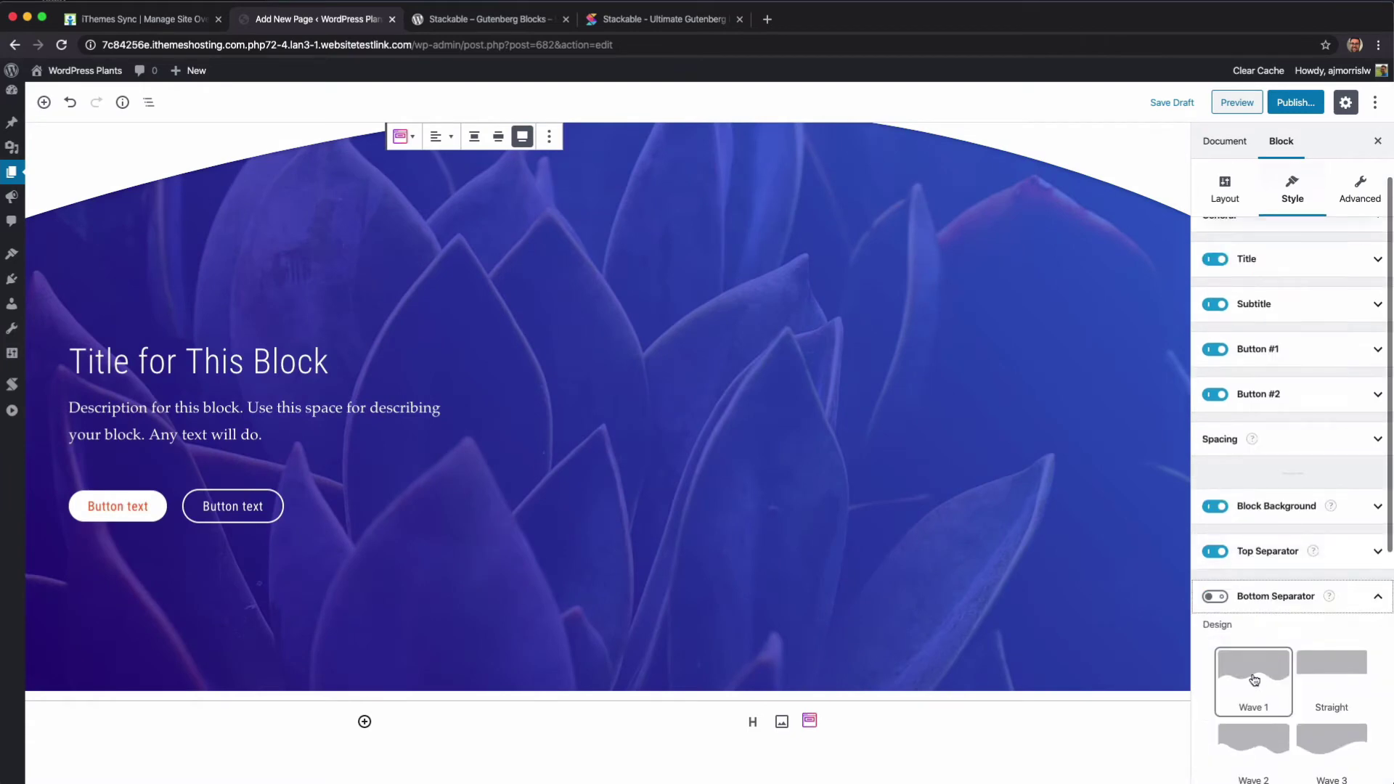
{"action": "scroll", "coordinate": [1321, 667], "scroll_direction": "down", "scroll_amount": 2}
{"action": "left_click", "coordinate": [1324, 672]}
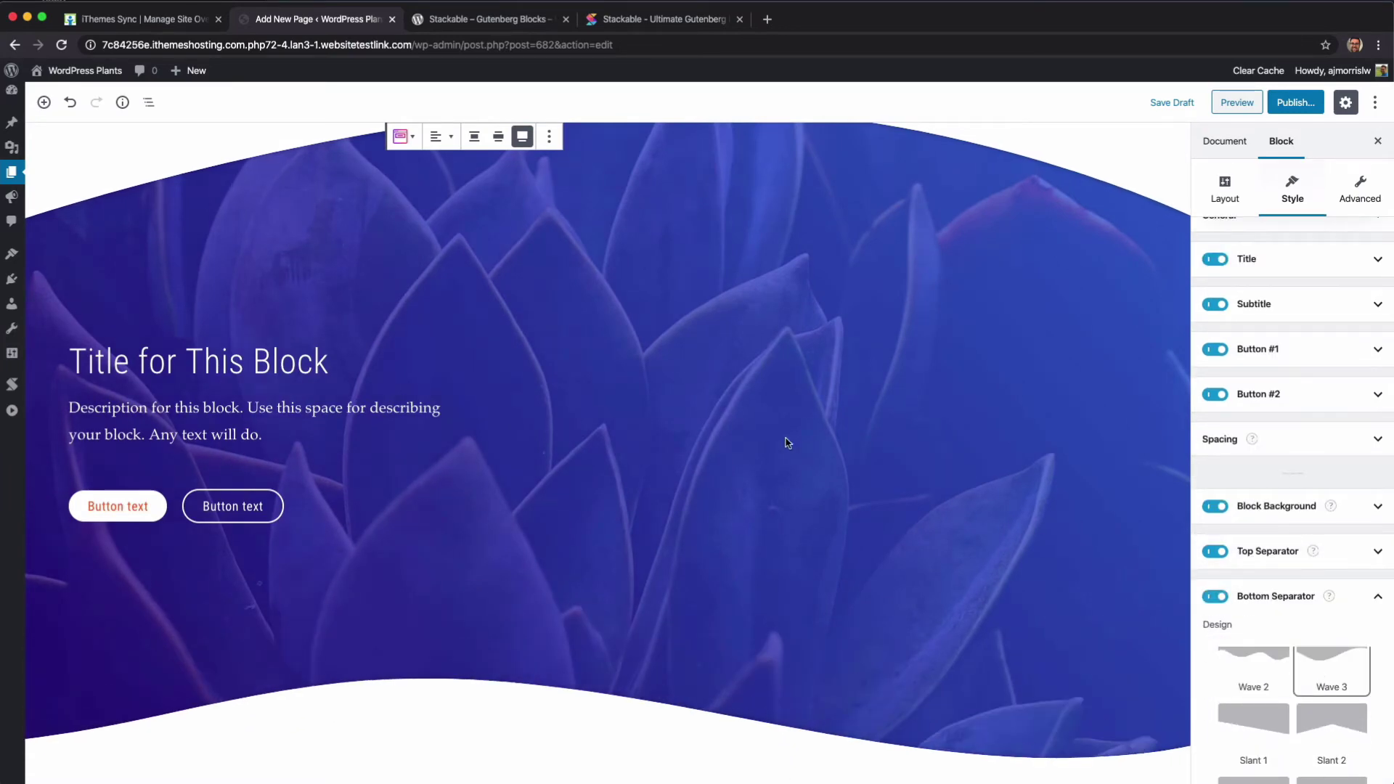
{"action": "scroll", "coordinate": [784, 438], "scroll_direction": "down", "scroll_amount": 5}
{"action": "scroll", "coordinate": [783, 442], "scroll_direction": "up", "scroll_amount": 10}
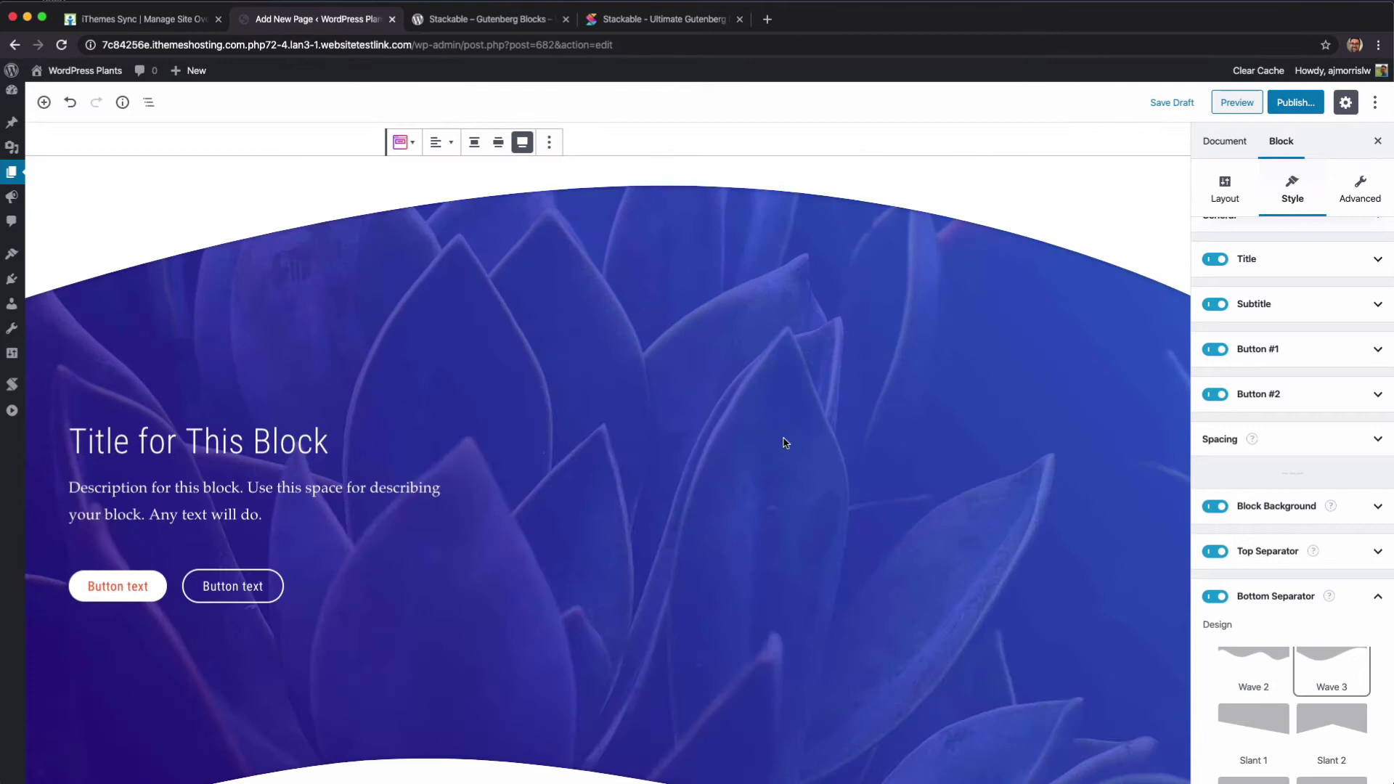
{"action": "scroll", "coordinate": [785, 442], "scroll_direction": "down", "scroll_amount": 3}
{"action": "scroll", "coordinate": [784, 443], "scroll_direction": "up", "scroll_amount": 3}
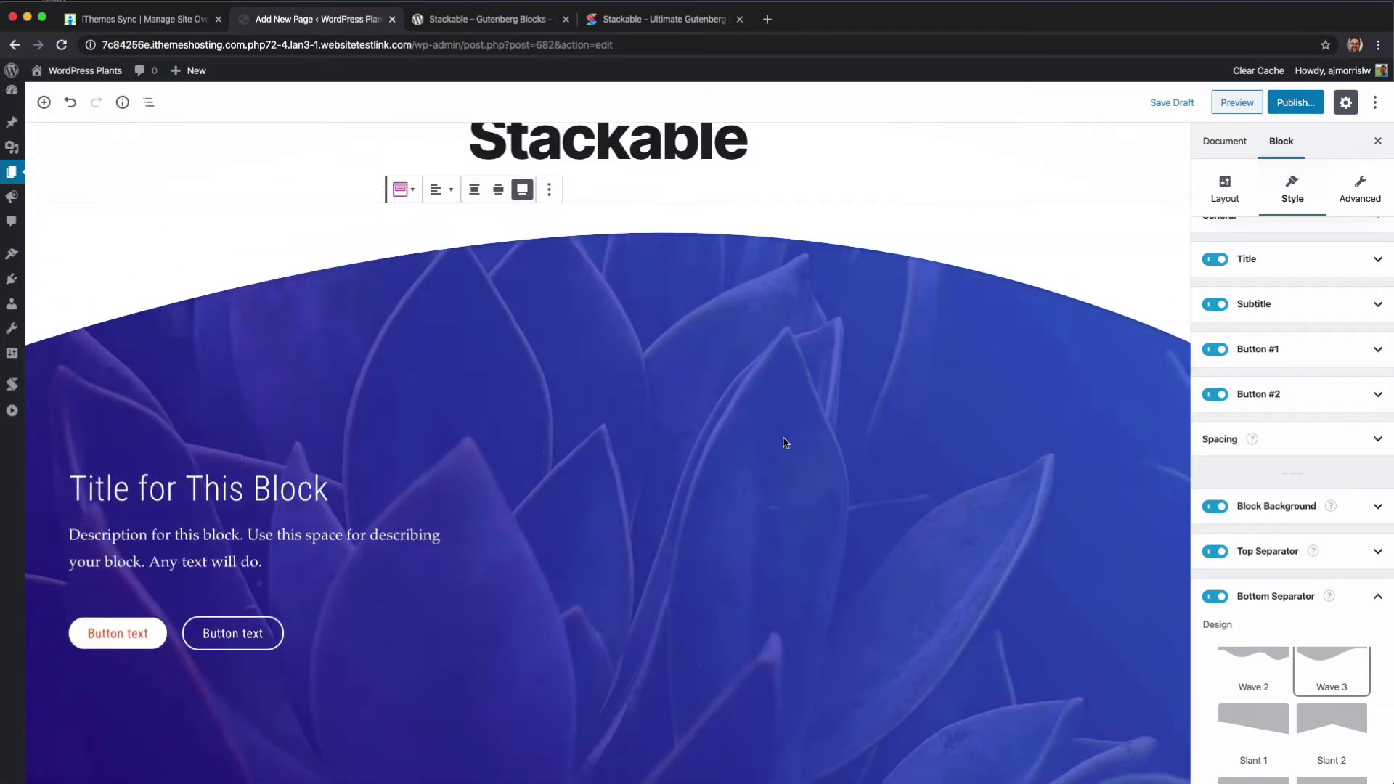
{"action": "scroll", "coordinate": [810, 425], "scroll_direction": "down", "scroll_amount": 5}
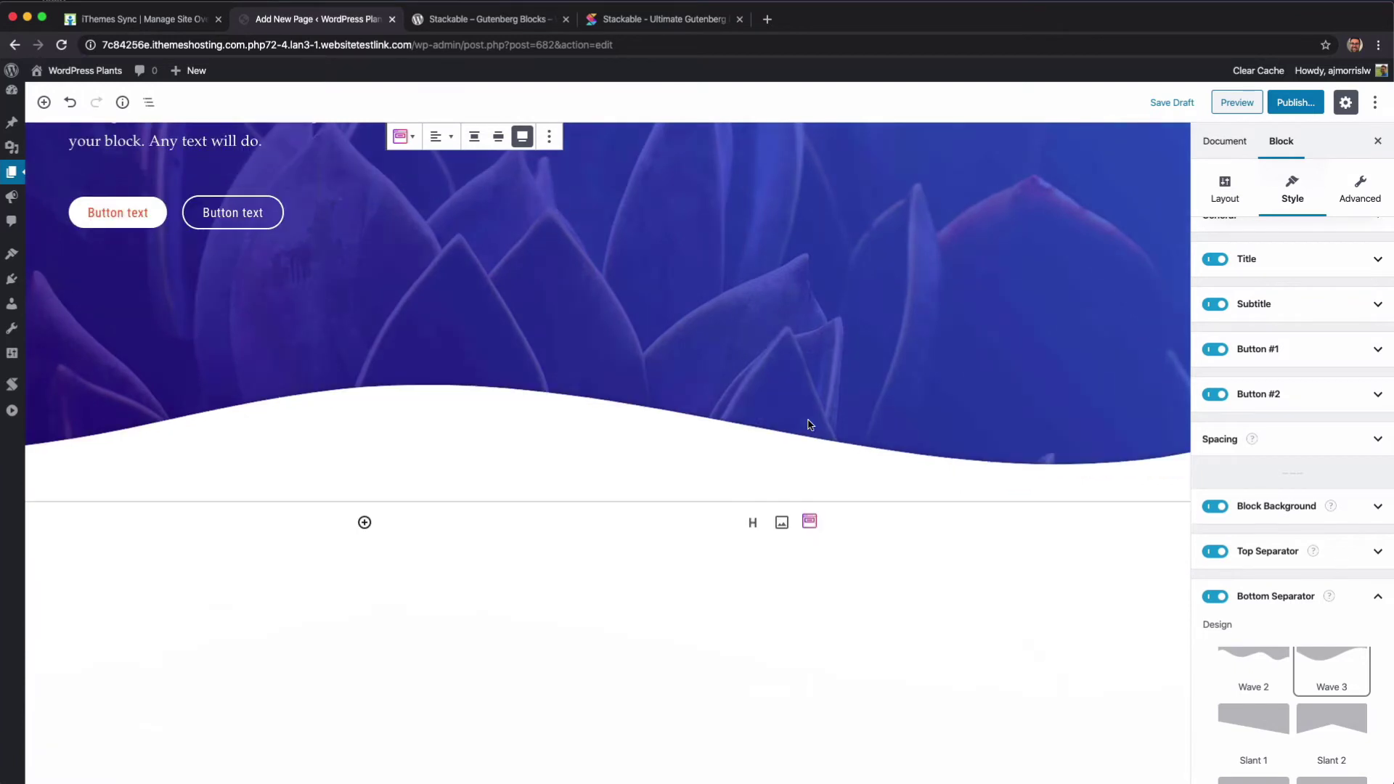
{"action": "scroll", "coordinate": [810, 425], "scroll_direction": "up", "scroll_amount": 6}
Step: Turn off the Header block's top and bottom separators and try selecting the first button's text and the title for inline editing
{"action": "left_click", "coordinate": [1211, 600]}
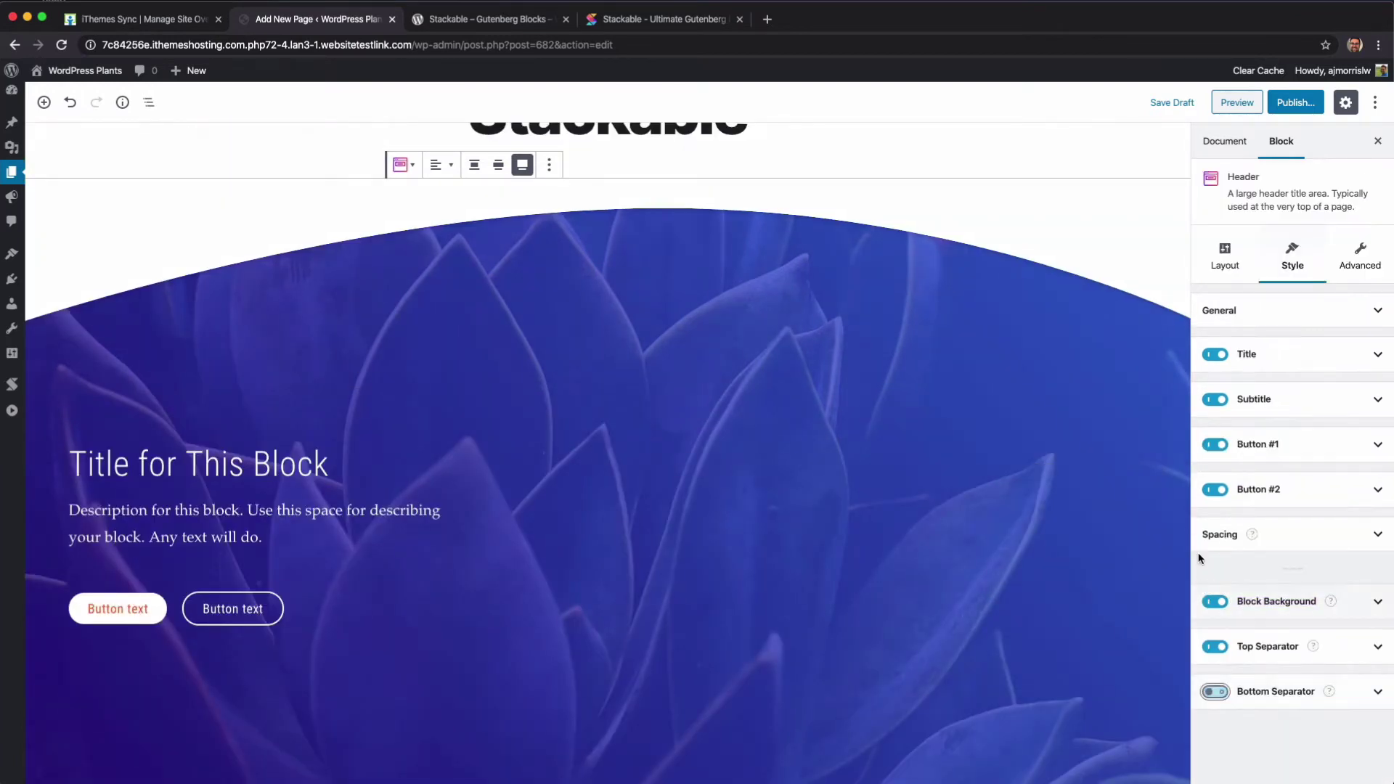
{"action": "left_click", "coordinate": [1207, 647]}
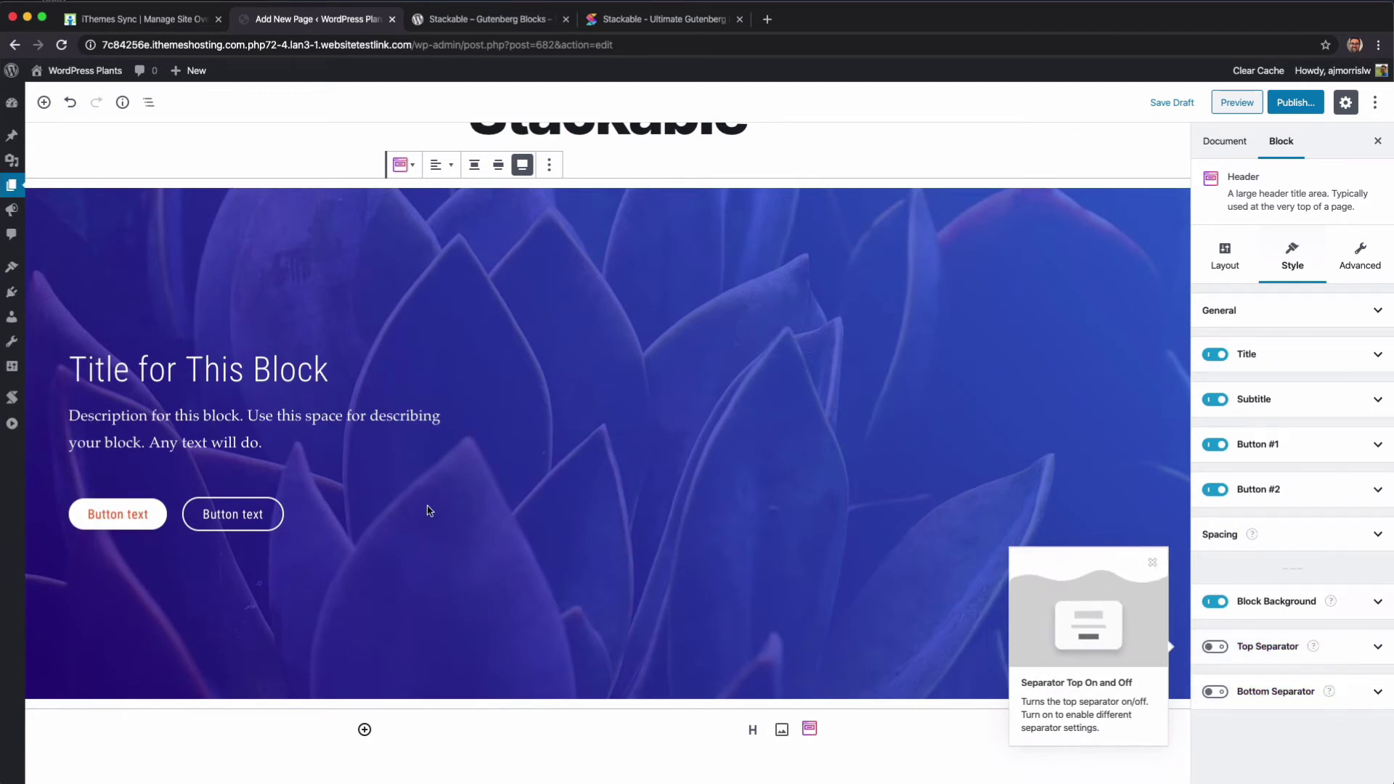
{"action": "left_click", "coordinate": [112, 514]}
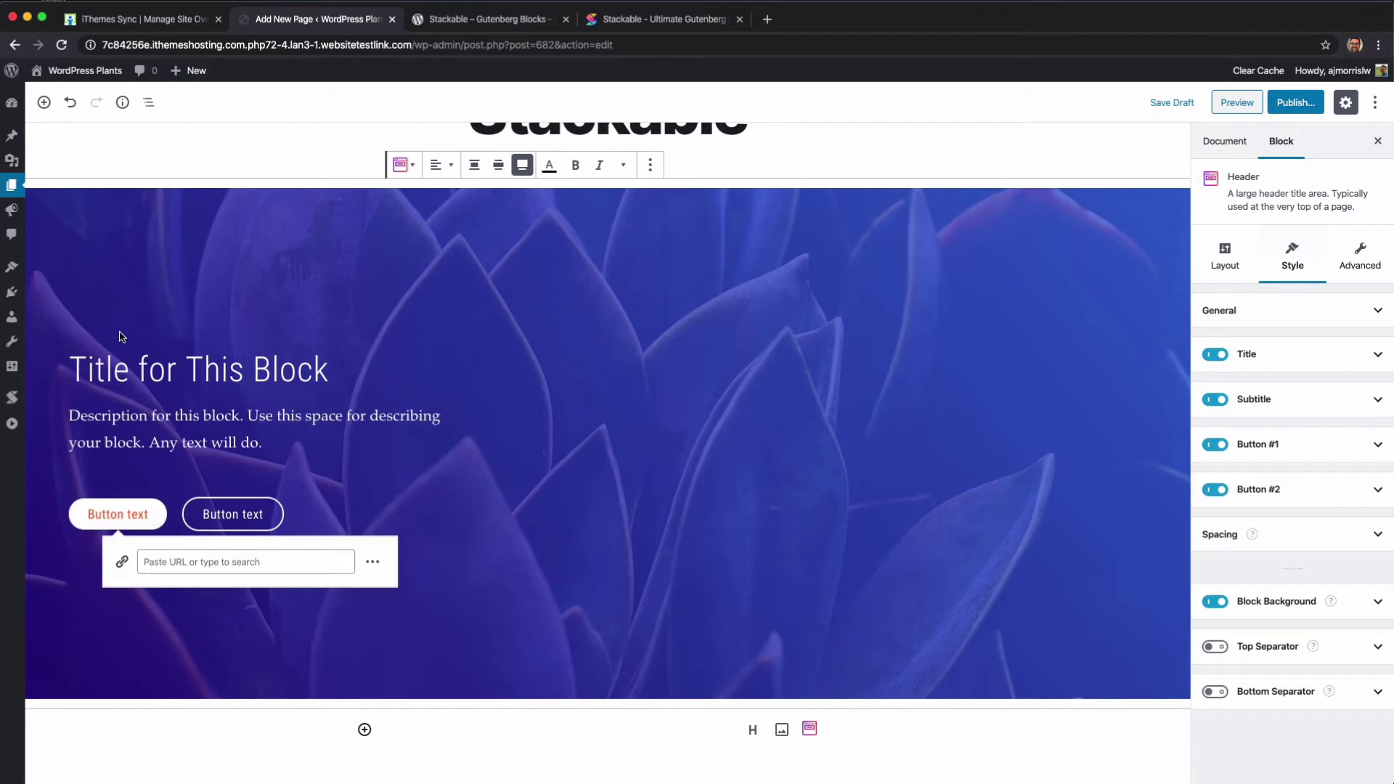
{"action": "left_click", "coordinate": [109, 369]}
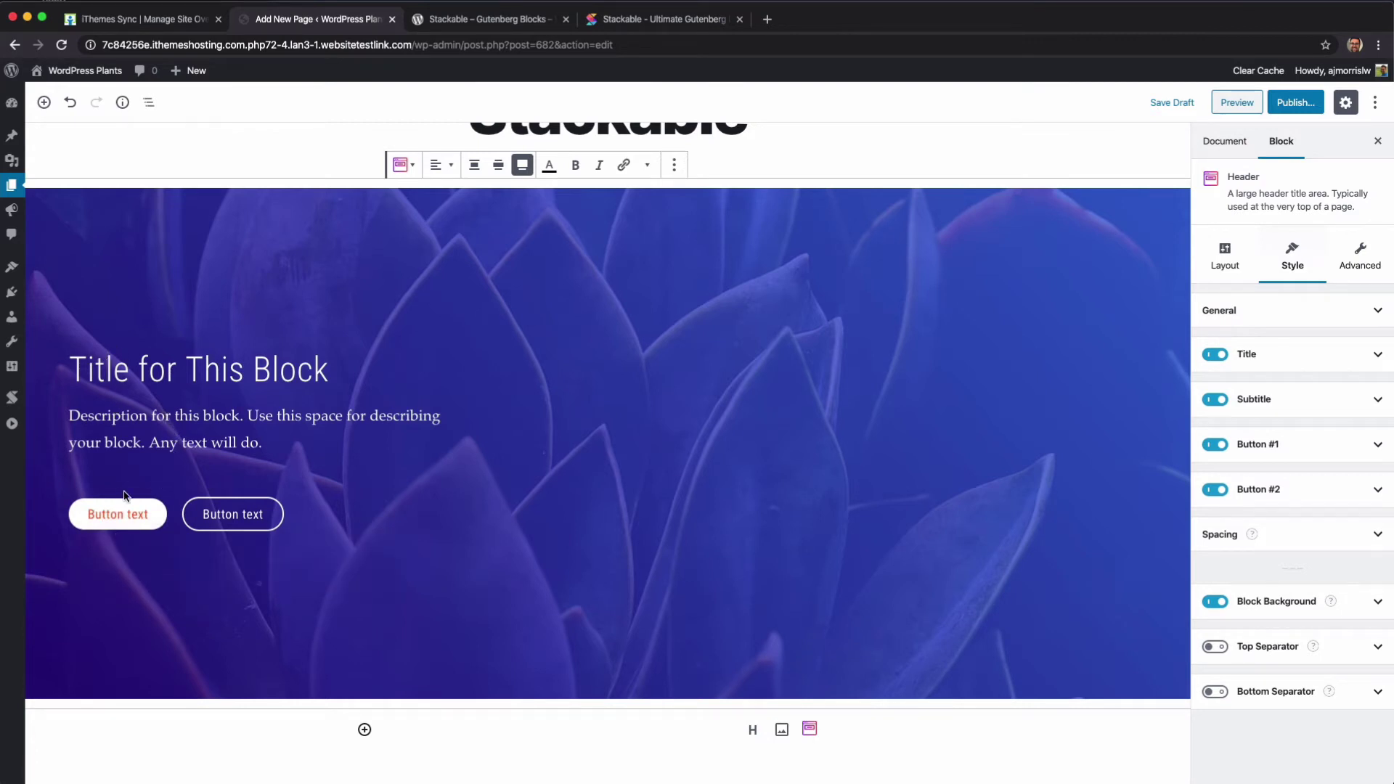
{"action": "scroll", "coordinate": [491, 445], "scroll_direction": "down", "scroll_amount": 1}
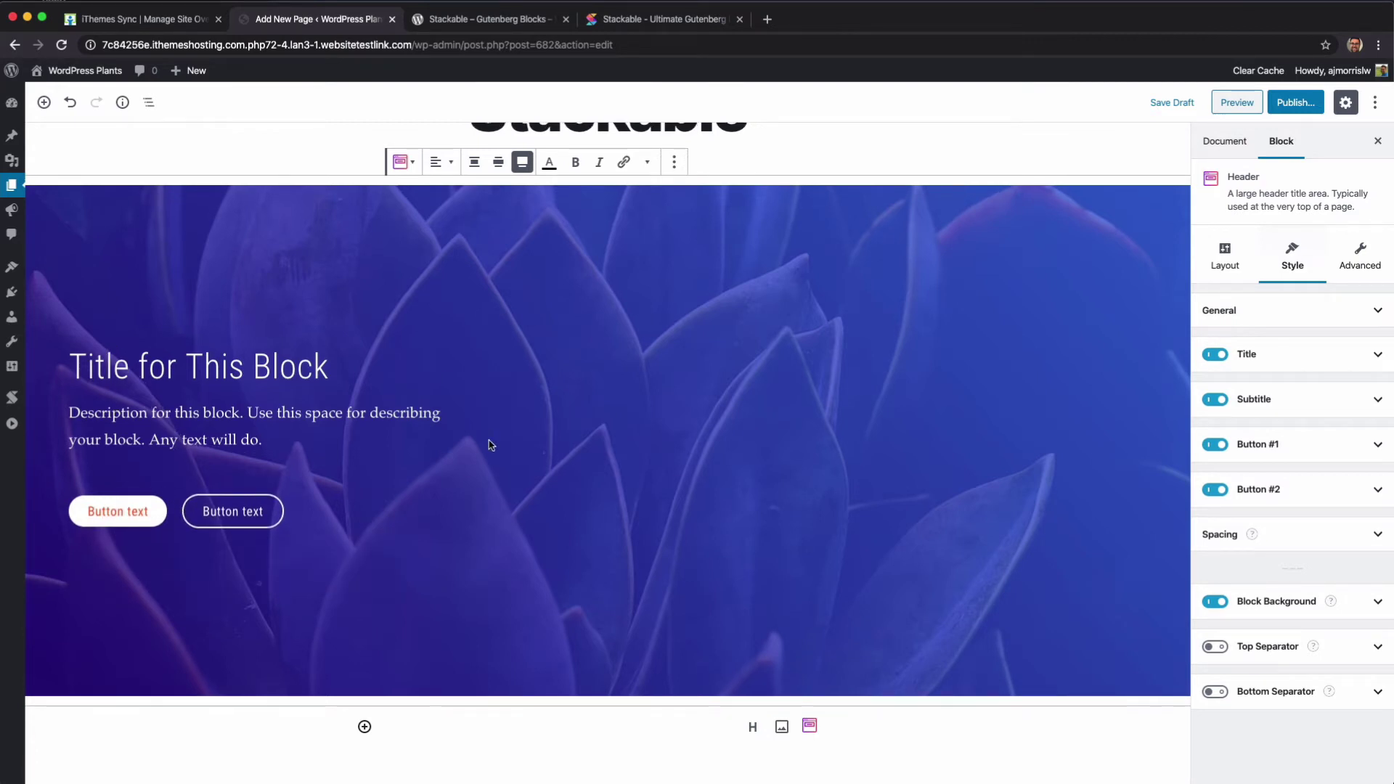
Step: Publish the Stackable page and open the live page in a new browser tab
{"action": "left_click", "coordinate": [1307, 103]}
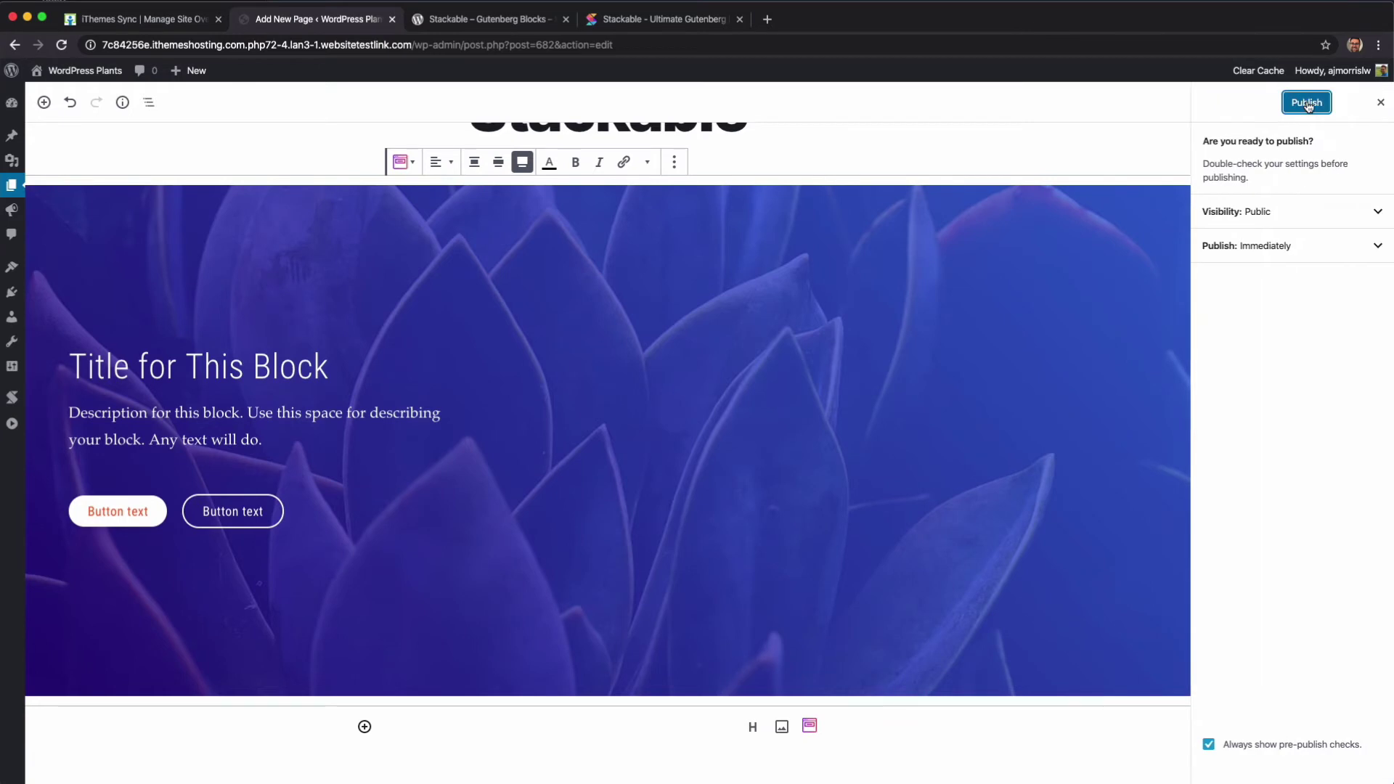
{"action": "left_click", "coordinate": [1308, 104]}
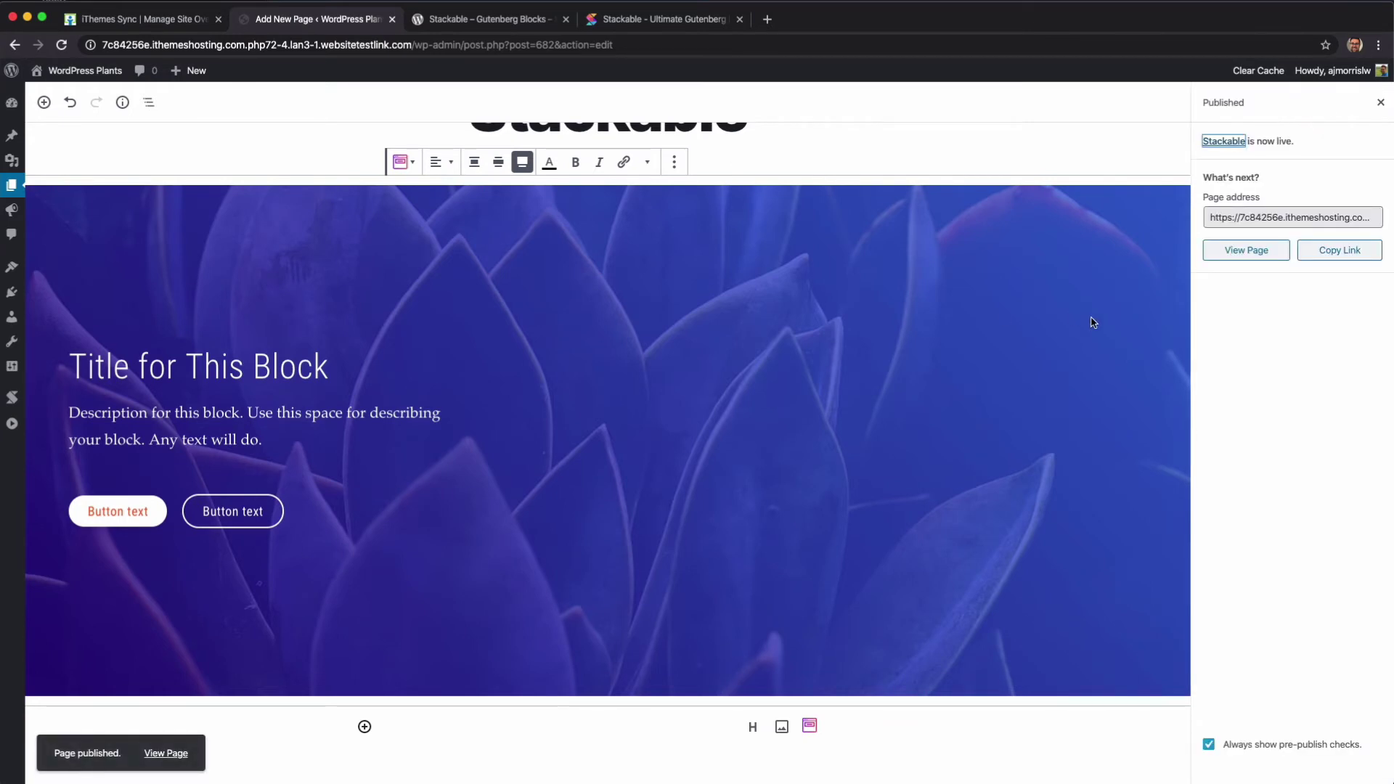
{"action": "right_click", "coordinate": [1220, 250]}
{"action": "left_click", "coordinate": [1239, 260]}
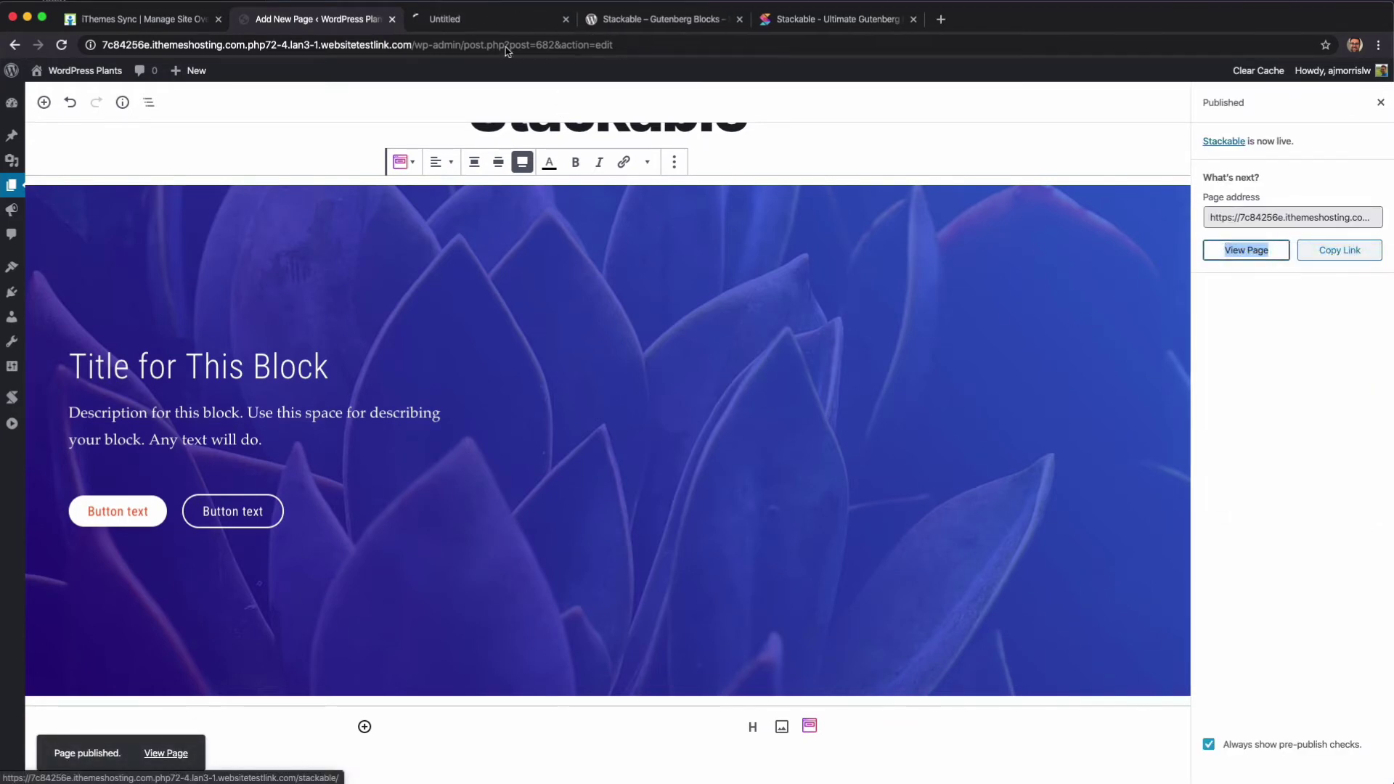
{"action": "left_click", "coordinate": [488, 19]}
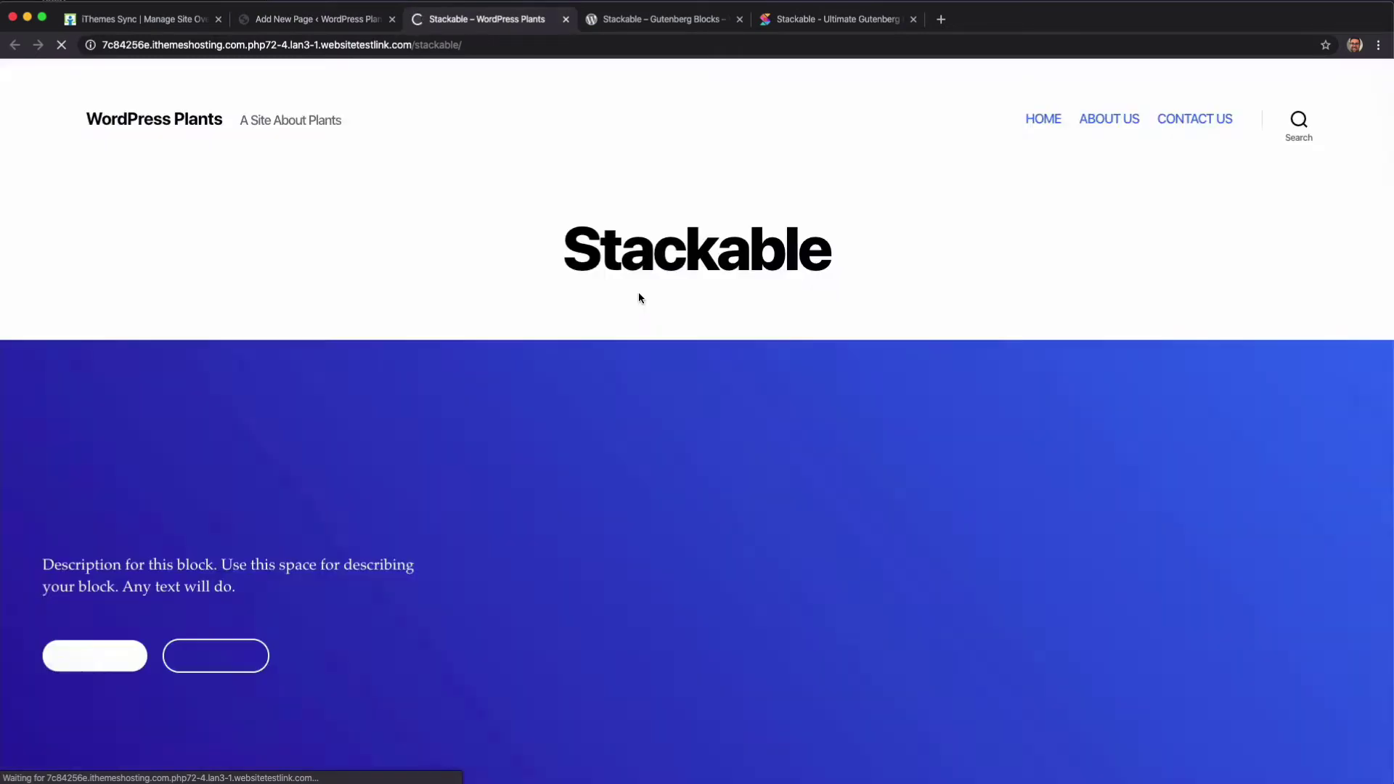
Step: Check the Header block and its fixed background on the published page
{"action": "scroll", "coordinate": [649, 295], "scroll_direction": "down", "scroll_amount": 3}
{"action": "scroll", "coordinate": [651, 298], "scroll_direction": "up", "scroll_amount": 4}
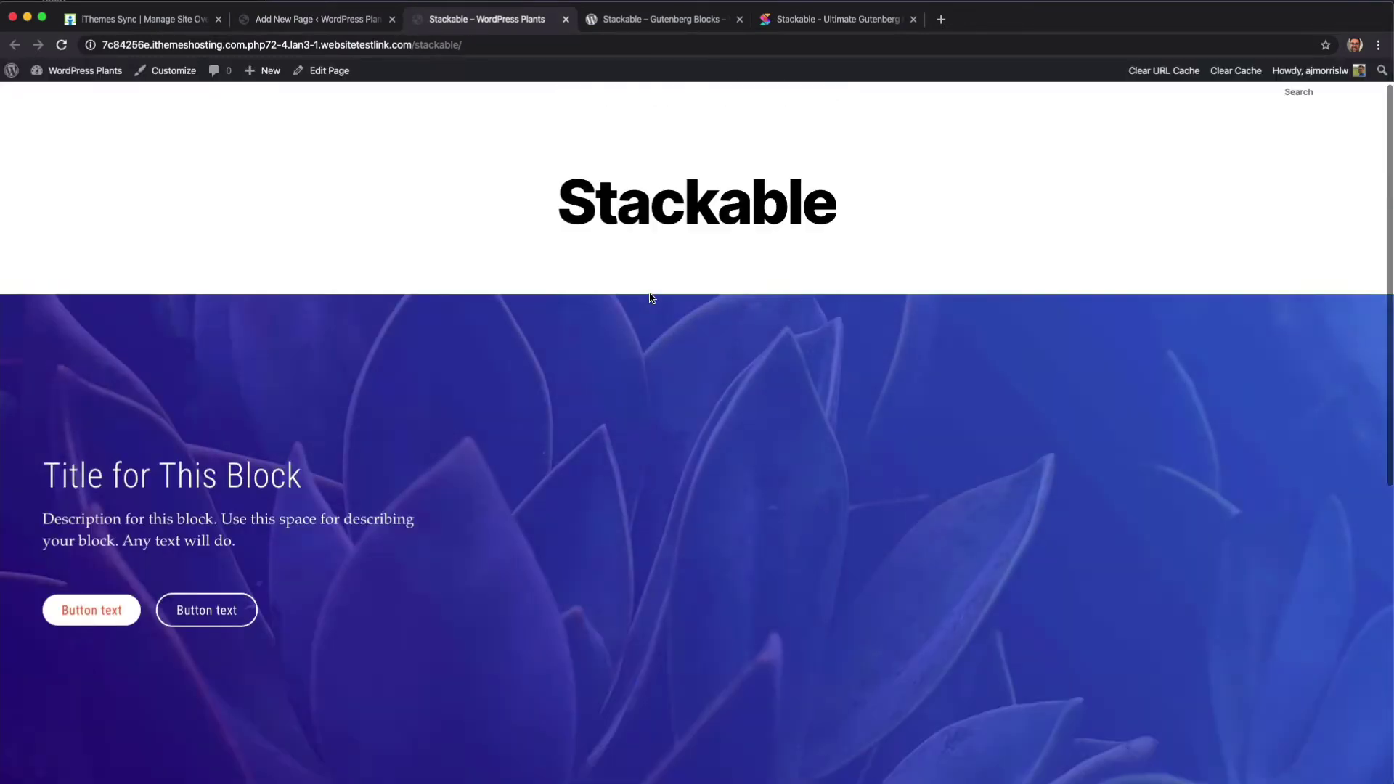
{"action": "scroll", "coordinate": [651, 298], "scroll_direction": "down", "scroll_amount": 2}
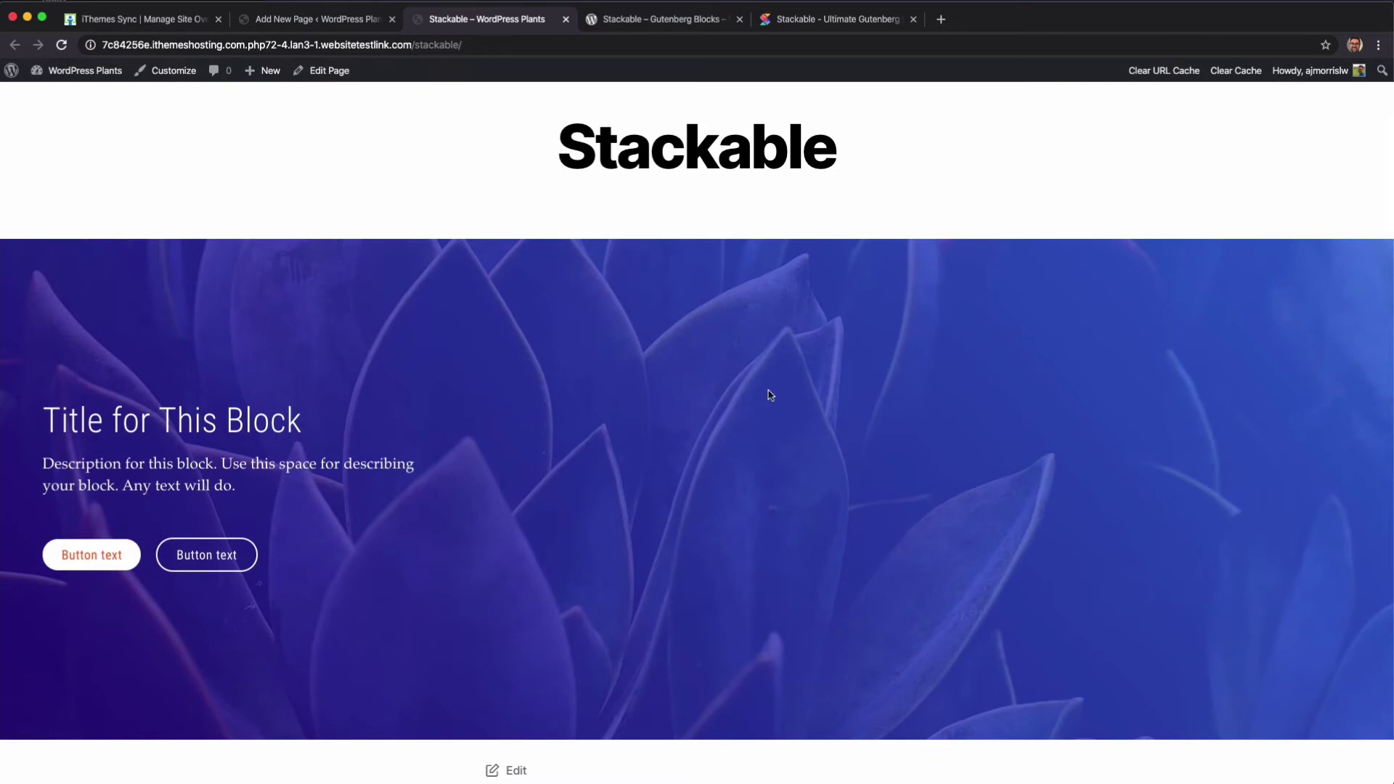
Step: Examine how the fixed background image behaves behind the Header block while moving through the published page
{"action": "scroll", "coordinate": [771, 396], "scroll_direction": "down", "scroll_amount": 3}
{"action": "scroll", "coordinate": [770, 395], "scroll_direction": "up", "scroll_amount": 4}
{"action": "scroll", "coordinate": [771, 395], "scroll_direction": "down", "scroll_amount": 4}
{"action": "scroll", "coordinate": [767, 394], "scroll_direction": "up", "scroll_amount": 1}
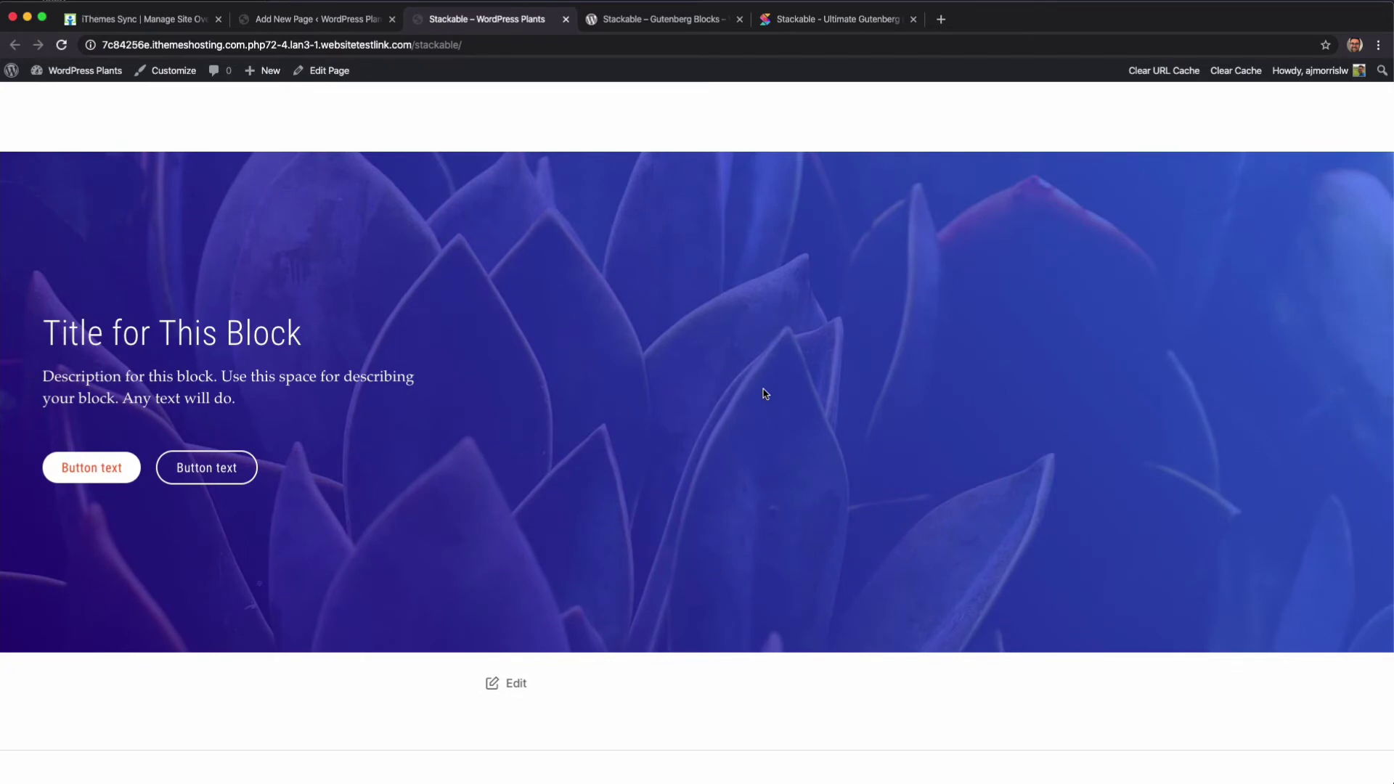
{"action": "scroll", "coordinate": [577, 277], "scroll_direction": "up", "scroll_amount": 1}
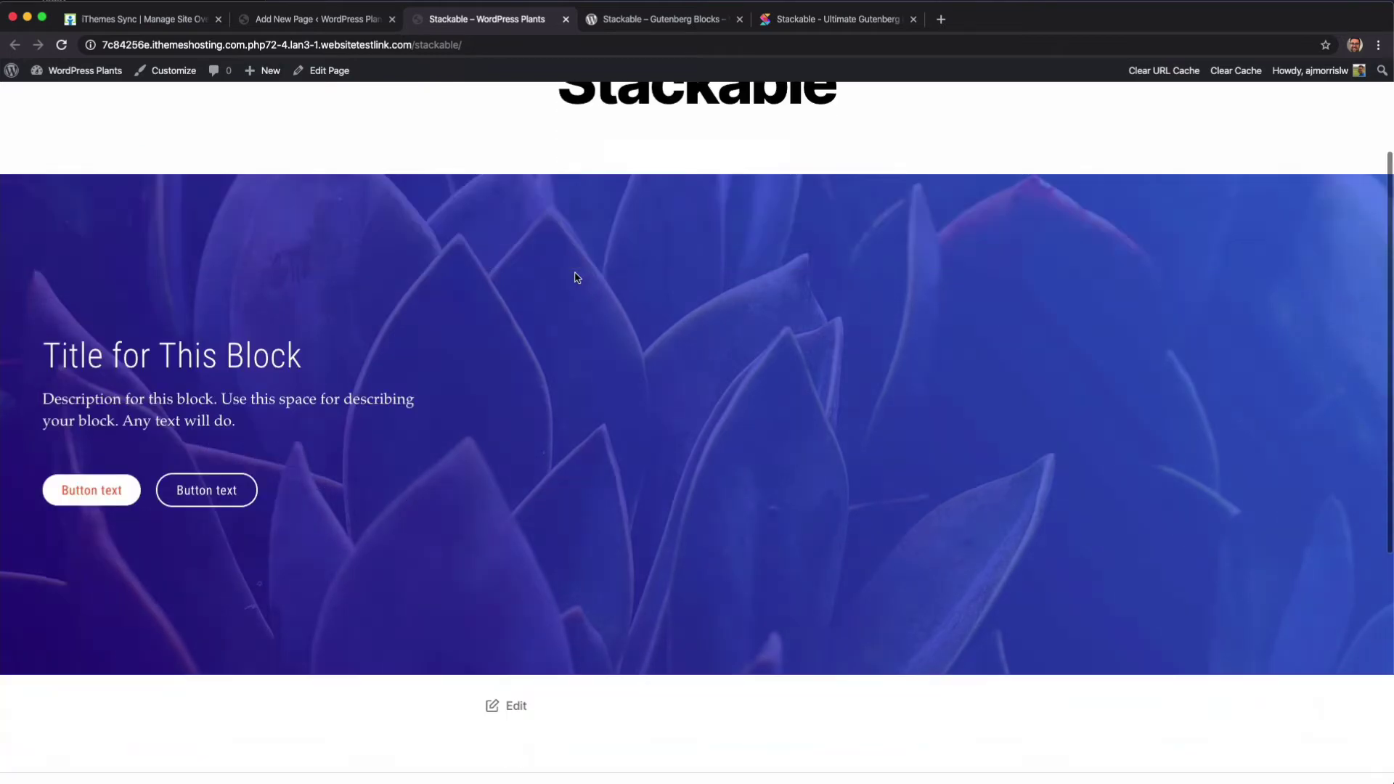
{"action": "scroll", "coordinate": [576, 277], "scroll_direction": "down", "scroll_amount": 5}
{"action": "scroll", "coordinate": [577, 276], "scroll_direction": "up", "scroll_amount": 5}
{"action": "scroll", "coordinate": [576, 277], "scroll_direction": "up", "scroll_amount": 2}
{"action": "scroll", "coordinate": [576, 277], "scroll_direction": "down", "scroll_amount": 7}
{"action": "scroll", "coordinate": [576, 276], "scroll_direction": "up", "scroll_amount": 6}
{"action": "scroll", "coordinate": [577, 277], "scroll_direction": "down", "scroll_amount": 3}
{"action": "scroll", "coordinate": [577, 277], "scroll_direction": "down", "scroll_amount": 3}
{"action": "scroll", "coordinate": [577, 277], "scroll_direction": "up", "scroll_amount": 5}
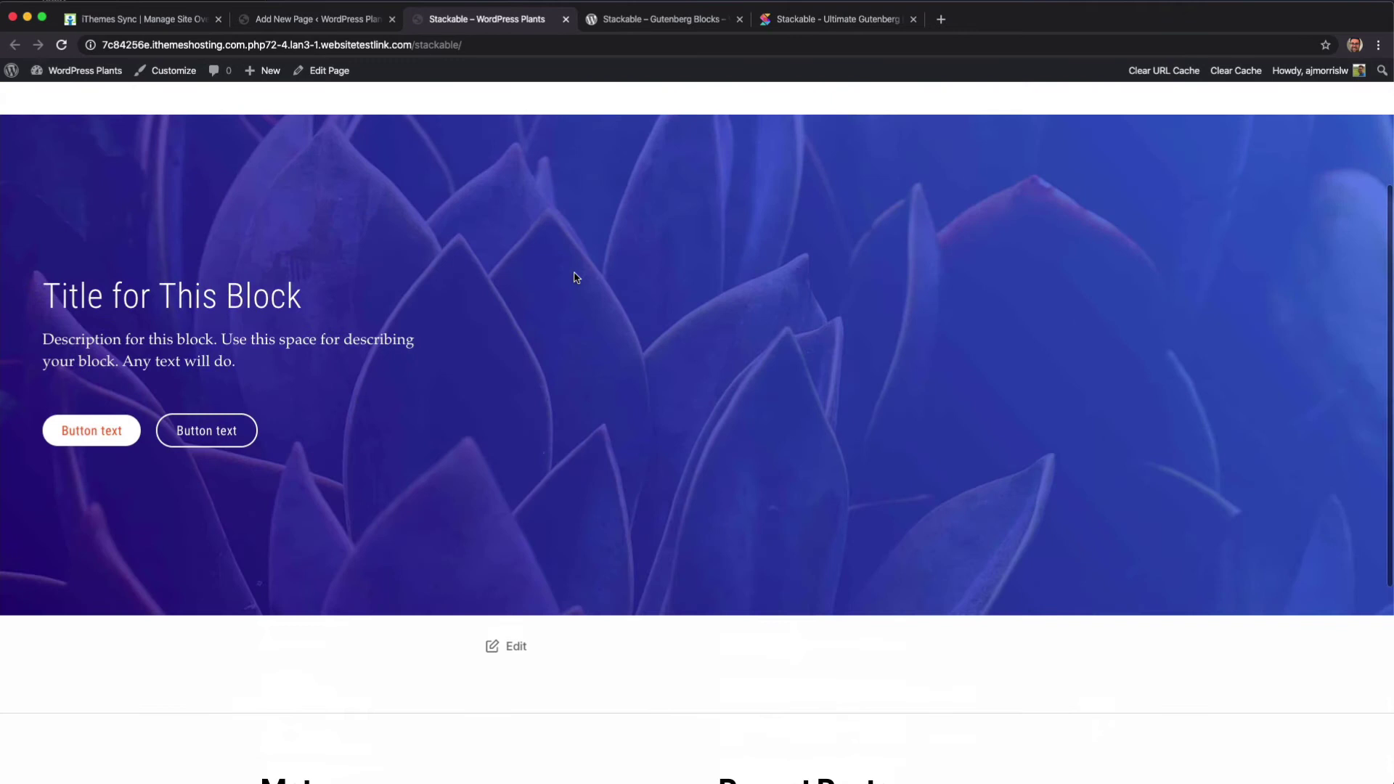
Step: Return to the page editor, insert a Stackable Feature Grid block below the Header block, and set it to wide width
{"action": "left_click", "coordinate": [342, 25]}
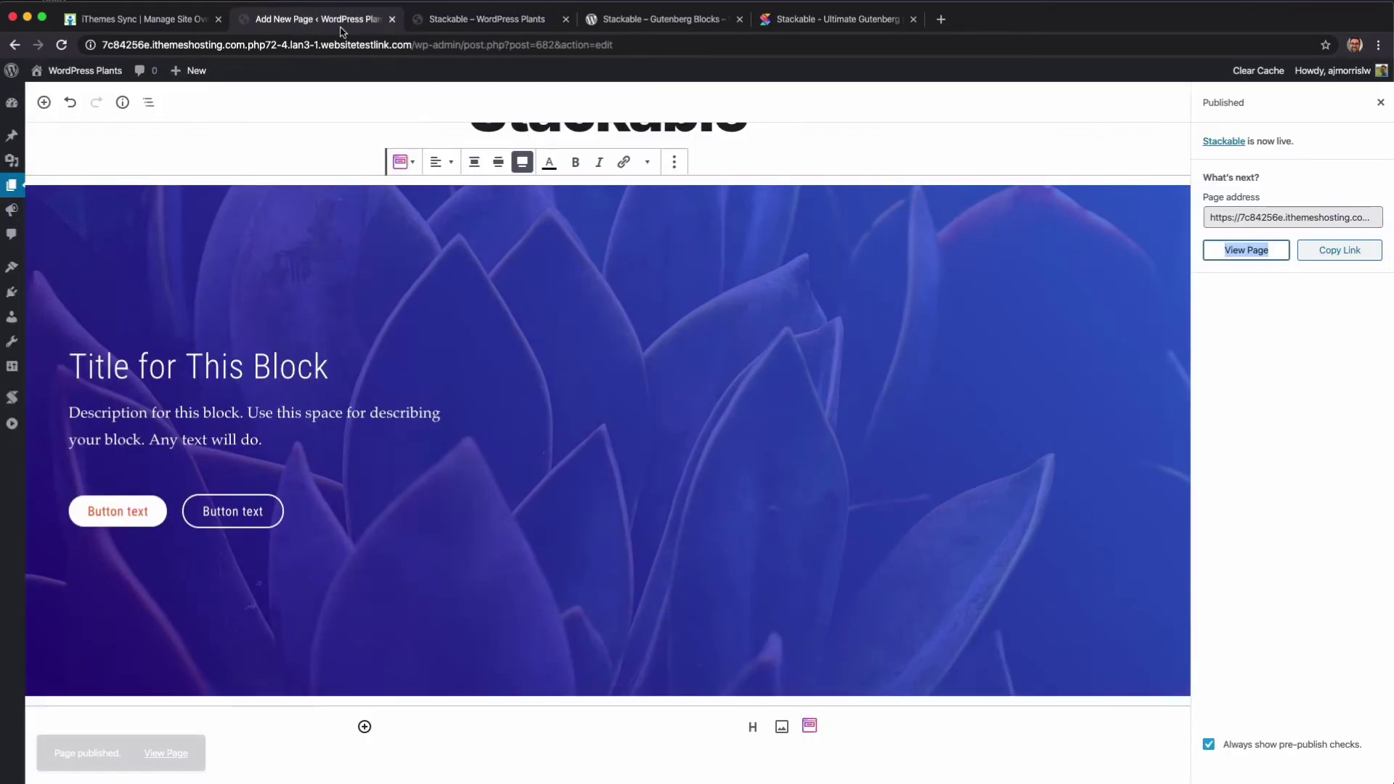
{"action": "scroll", "coordinate": [656, 417], "scroll_direction": "down", "scroll_amount": 3}
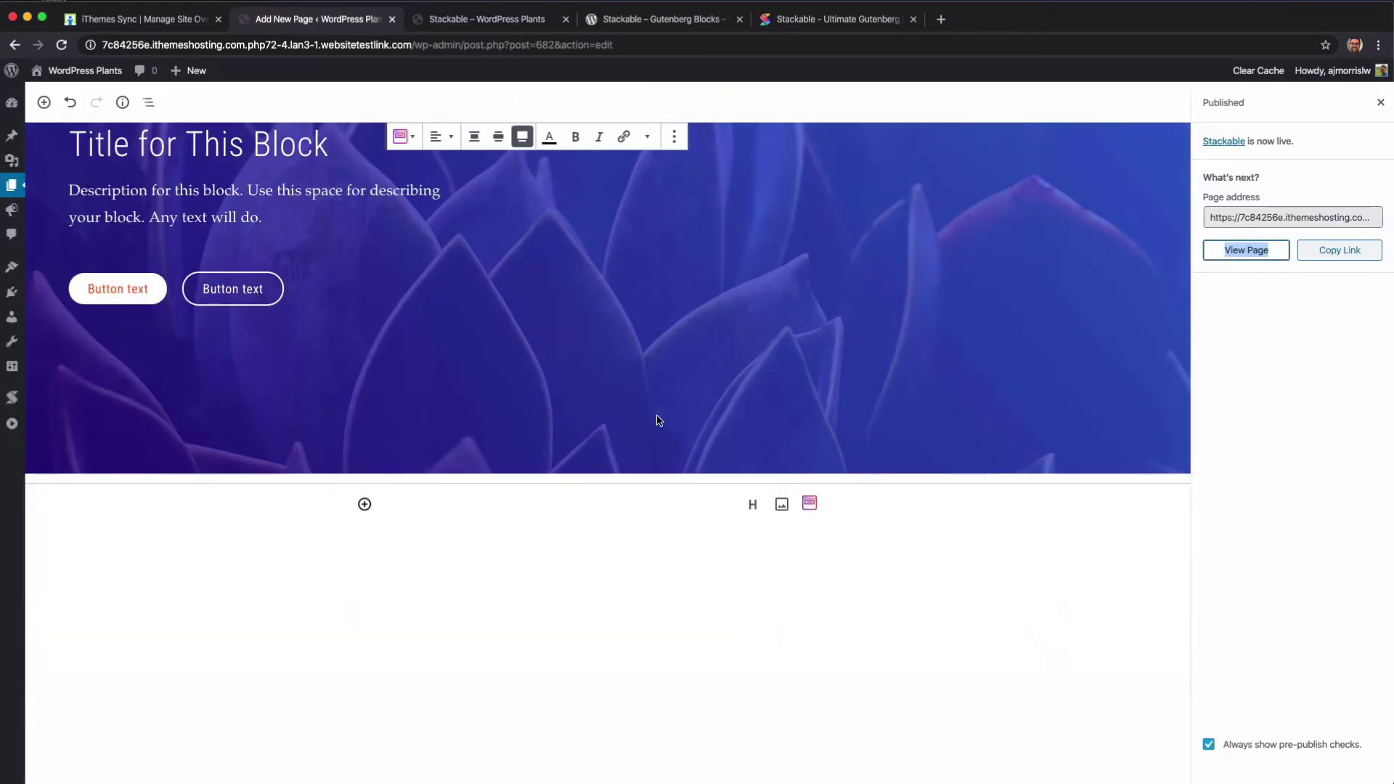
{"action": "left_click", "coordinate": [364, 505]}
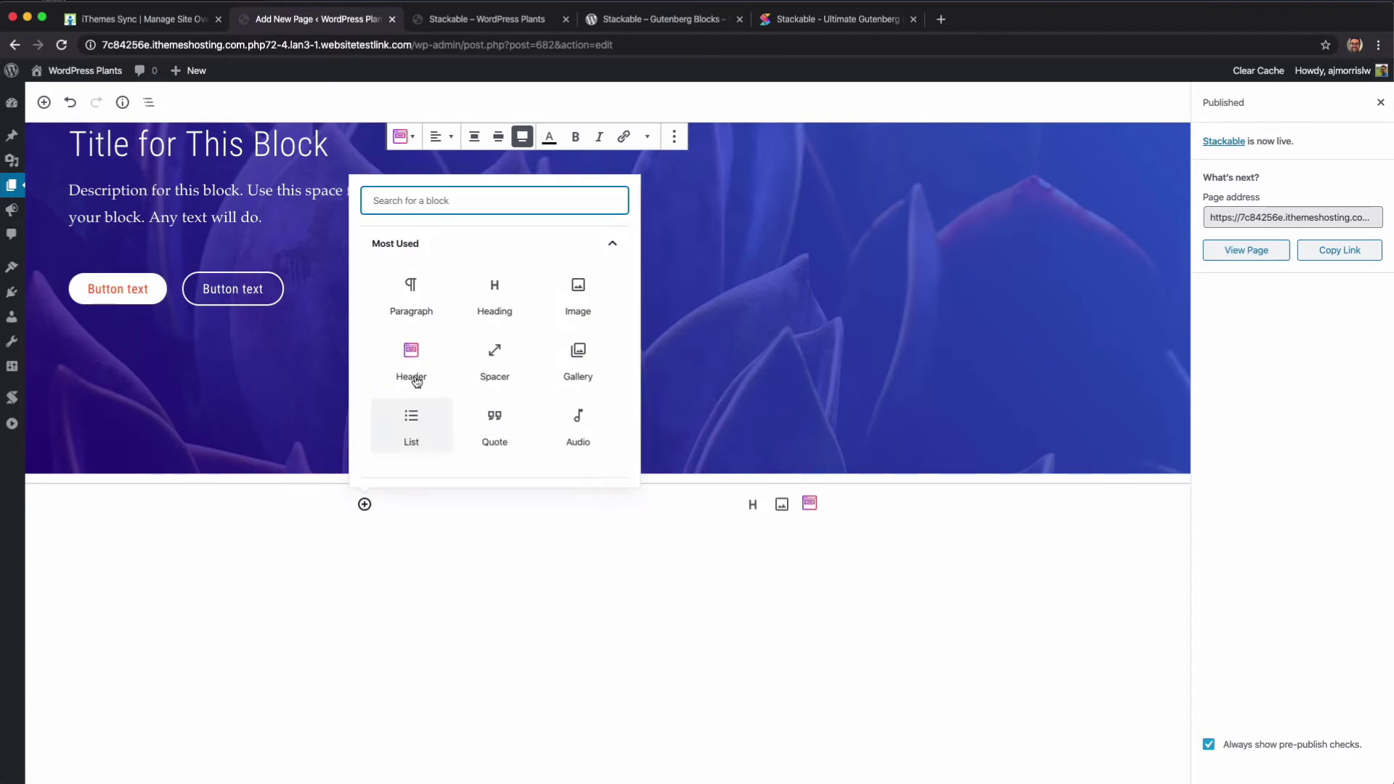
{"action": "left_click", "coordinate": [429, 244]}
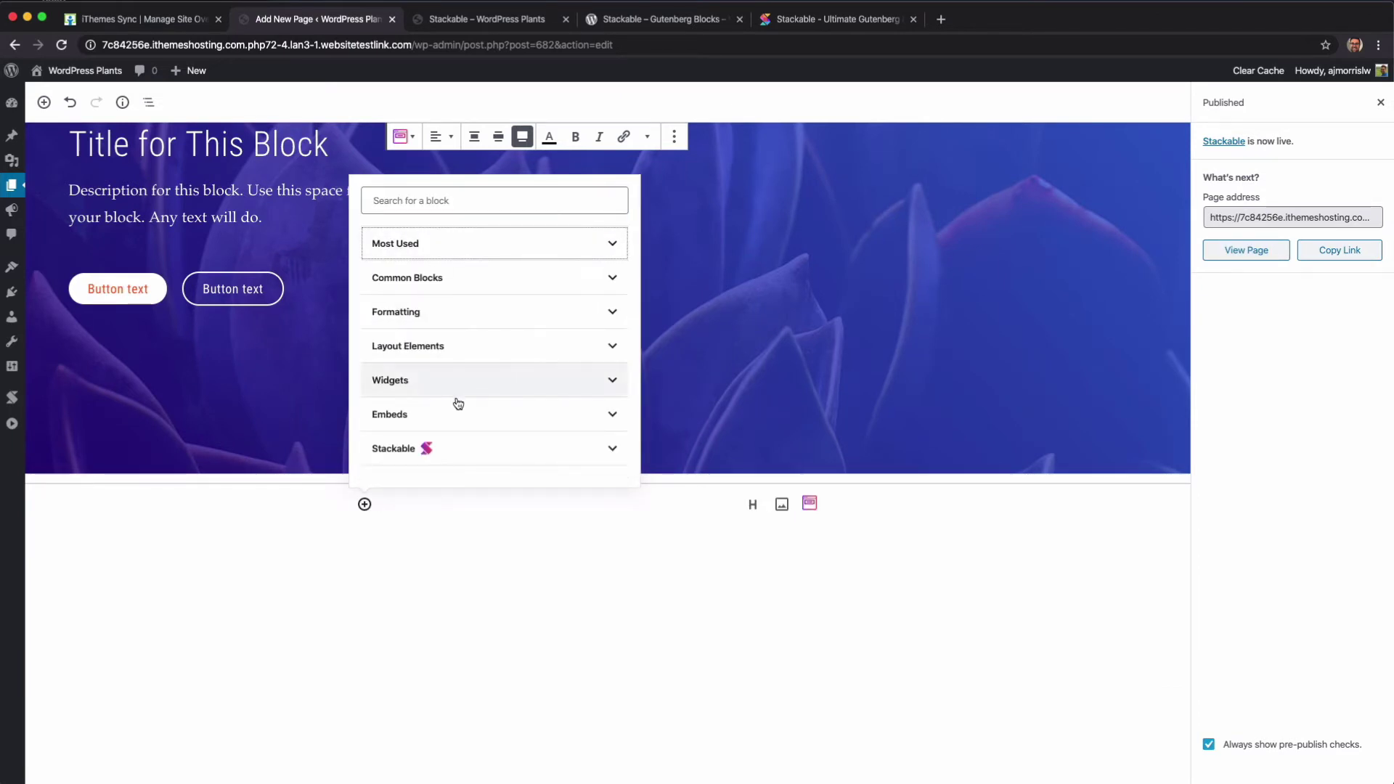
{"action": "left_click", "coordinate": [482, 448]}
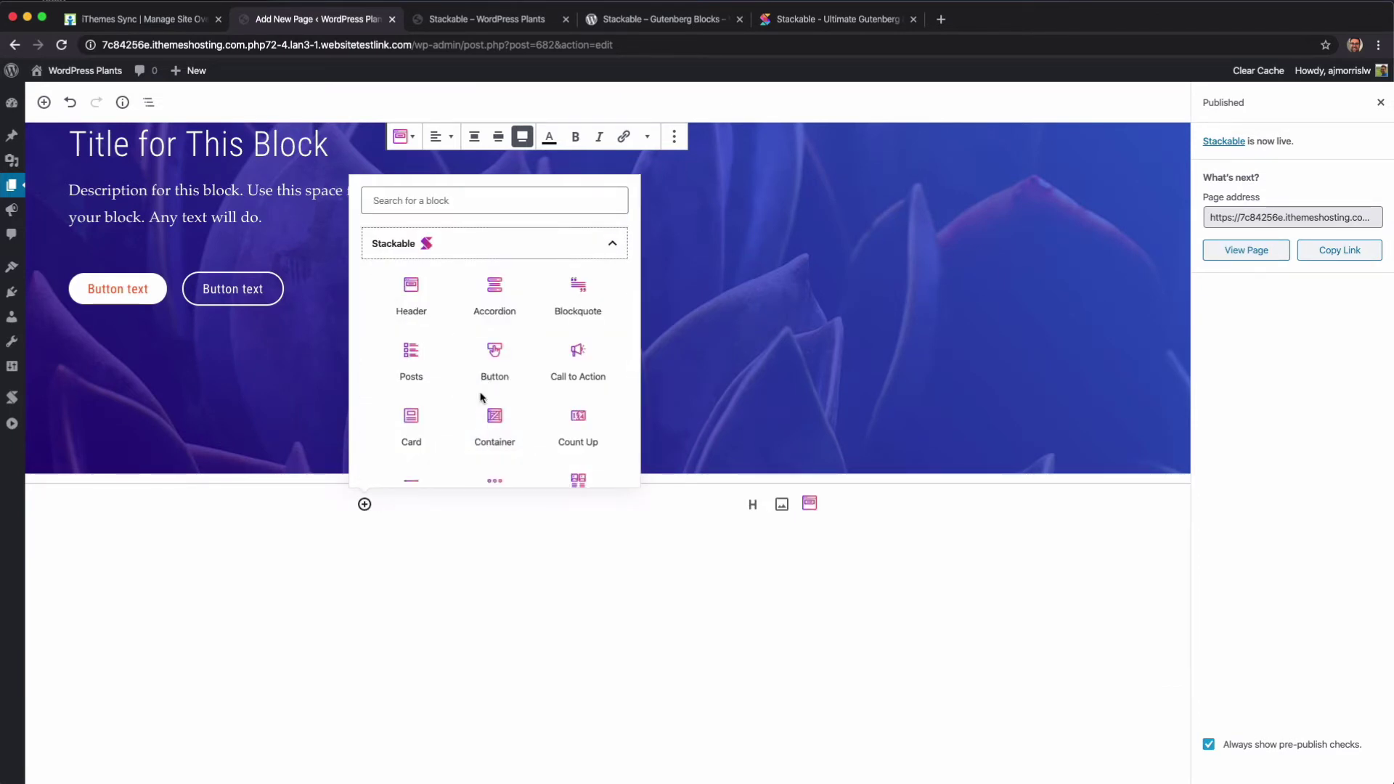
{"action": "scroll", "coordinate": [482, 397], "scroll_direction": "down", "scroll_amount": 3}
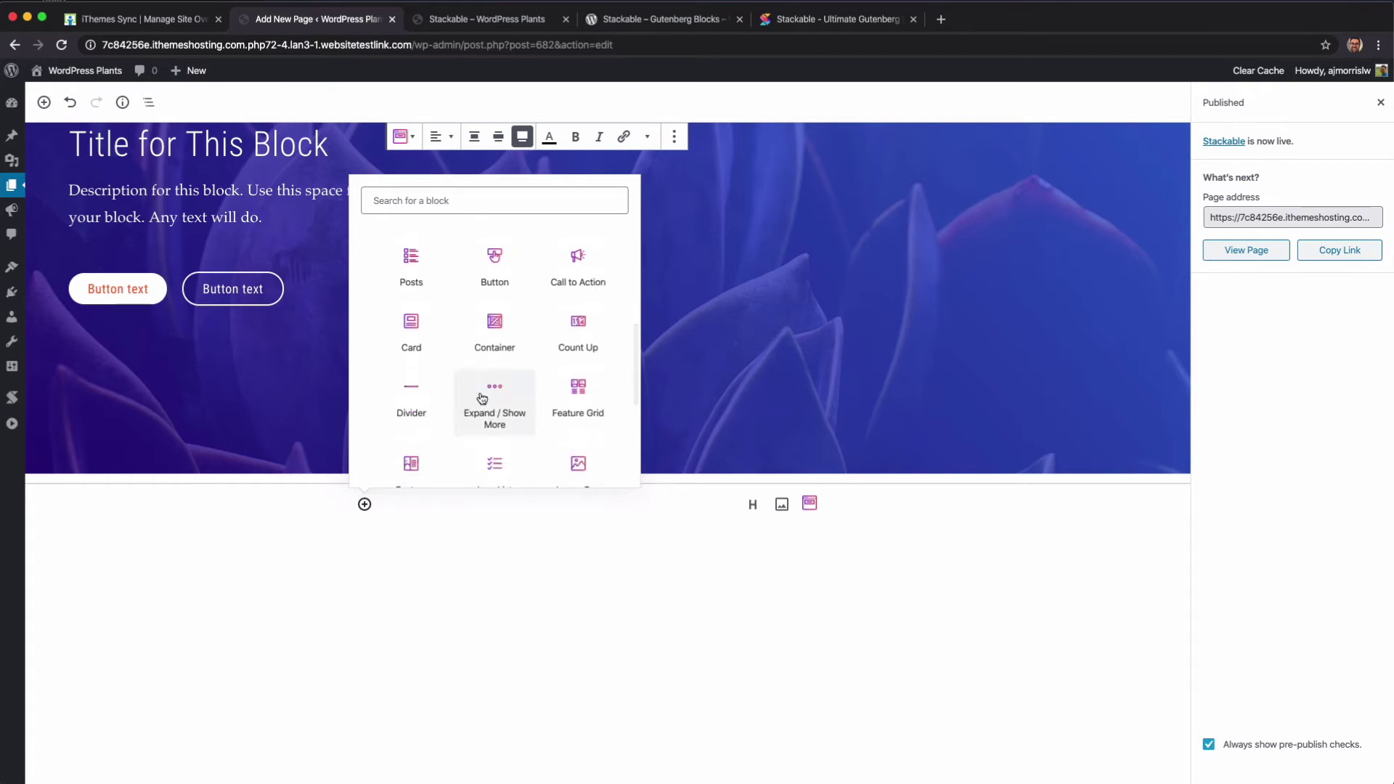
{"action": "left_click", "coordinate": [574, 395]}
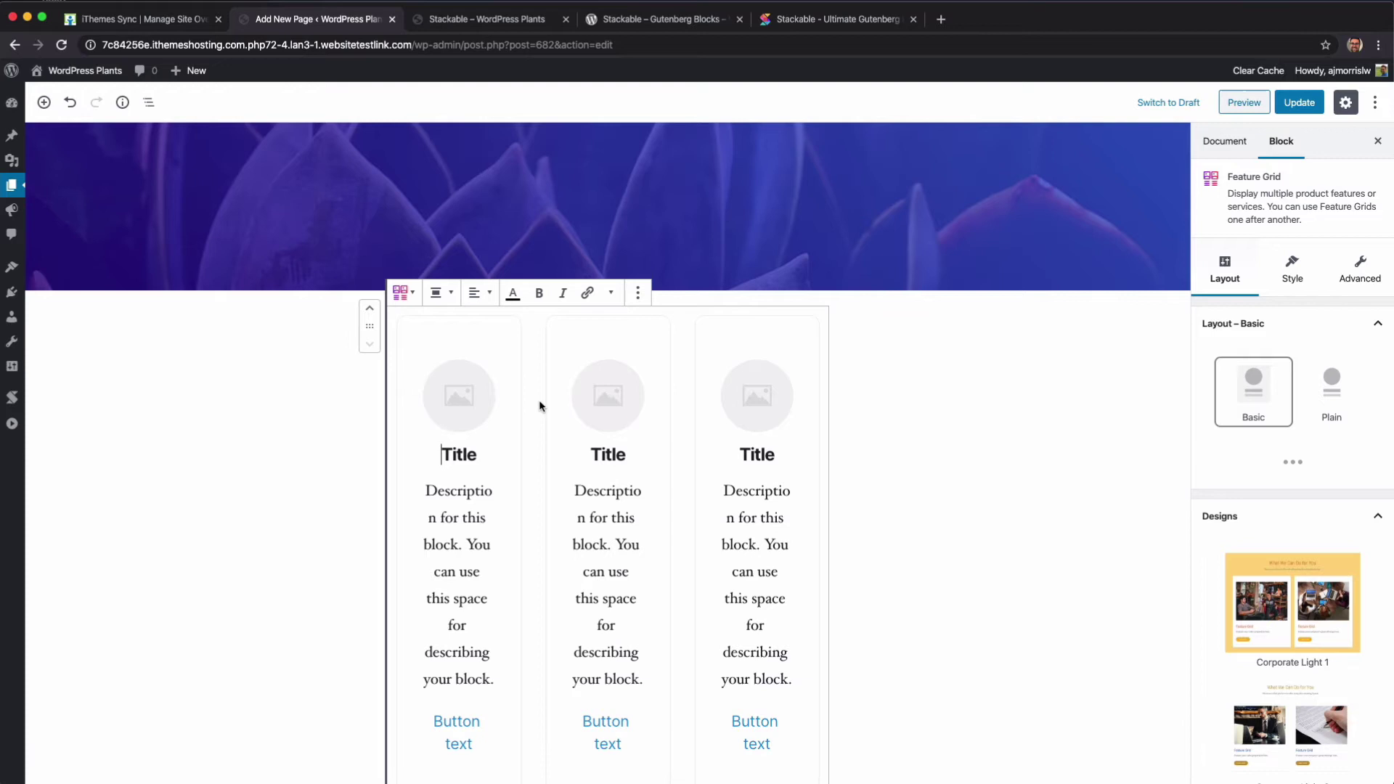
{"action": "left_click", "coordinate": [445, 293]}
{"action": "left_click", "coordinate": [427, 235]}
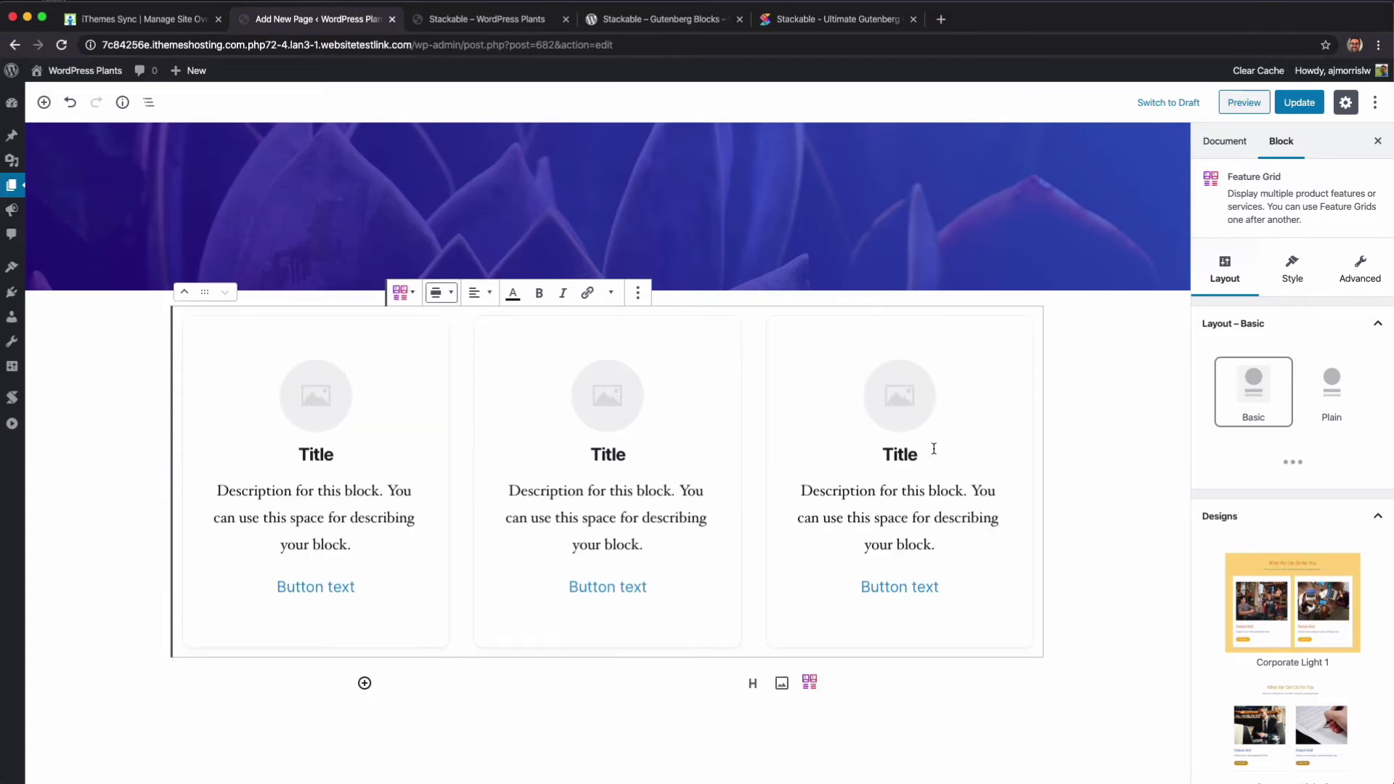
Step: Apply the Corporate Dark 1 design to the Feature Grid block
{"action": "scroll", "coordinate": [1307, 552], "scroll_direction": "down", "scroll_amount": 3}
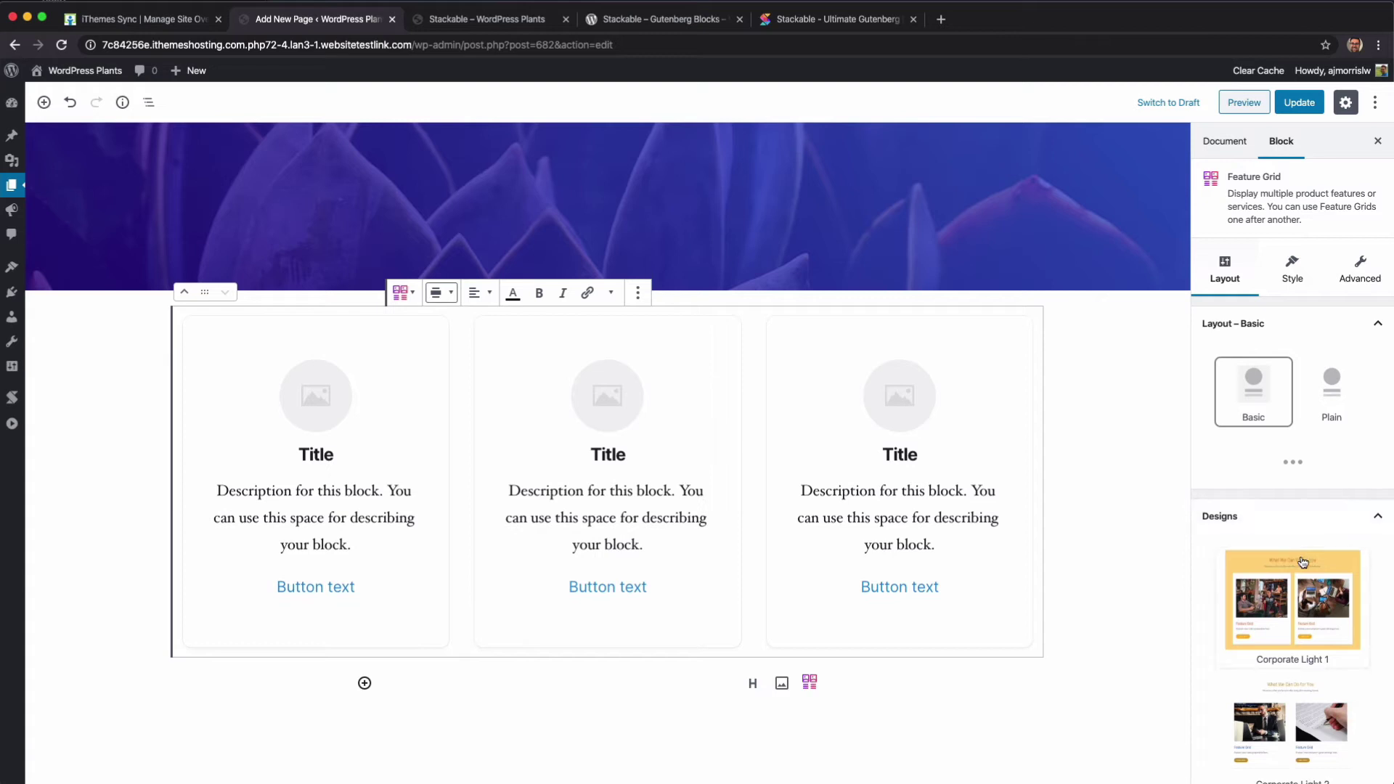
{"action": "scroll", "coordinate": [1304, 561], "scroll_direction": "down", "scroll_amount": 1}
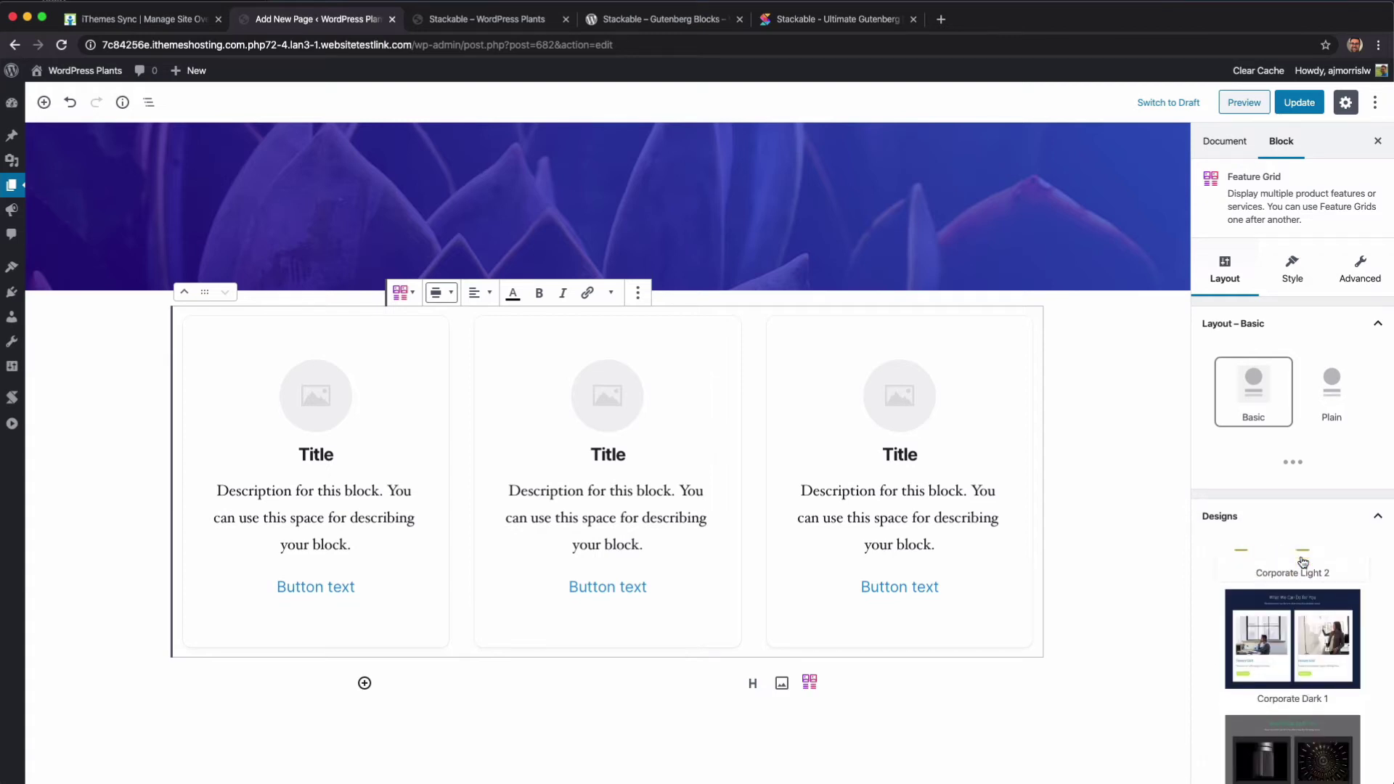
{"action": "left_click", "coordinate": [1282, 622]}
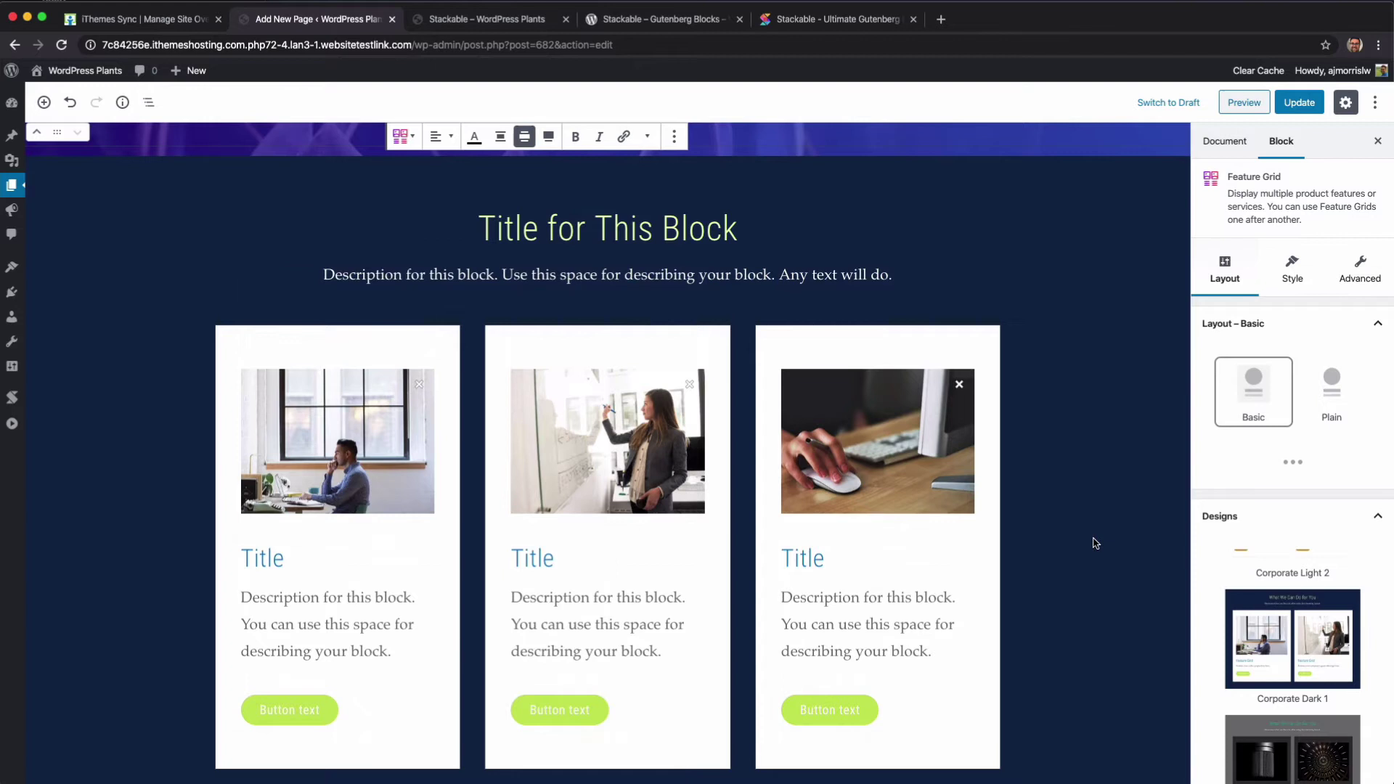
Step: Look through the remaining Feature Grid designs and apply the Corporate Light 2 design to the block
{"action": "scroll", "coordinate": [1309, 648], "scroll_direction": "down", "scroll_amount": 3}
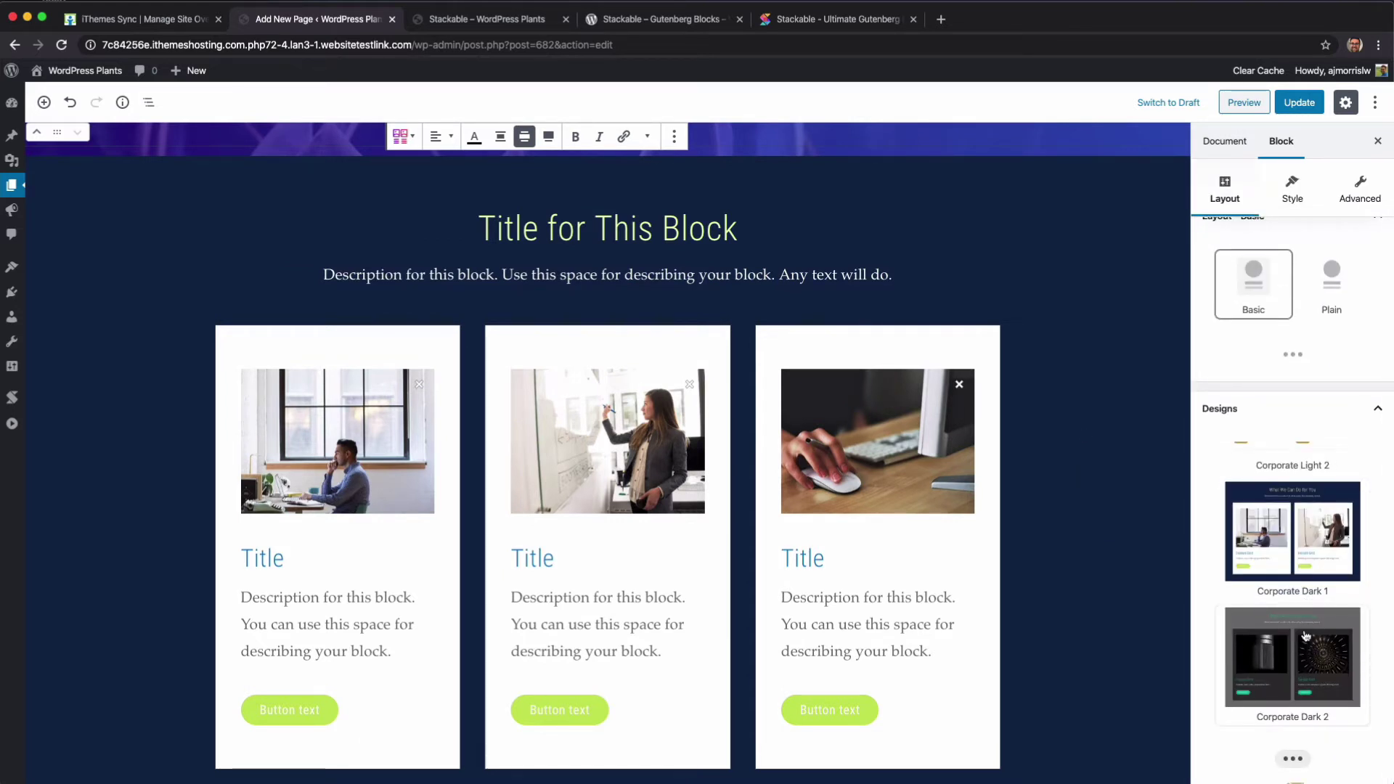
{"action": "scroll", "coordinate": [1300, 755], "scroll_direction": "down", "scroll_amount": 3}
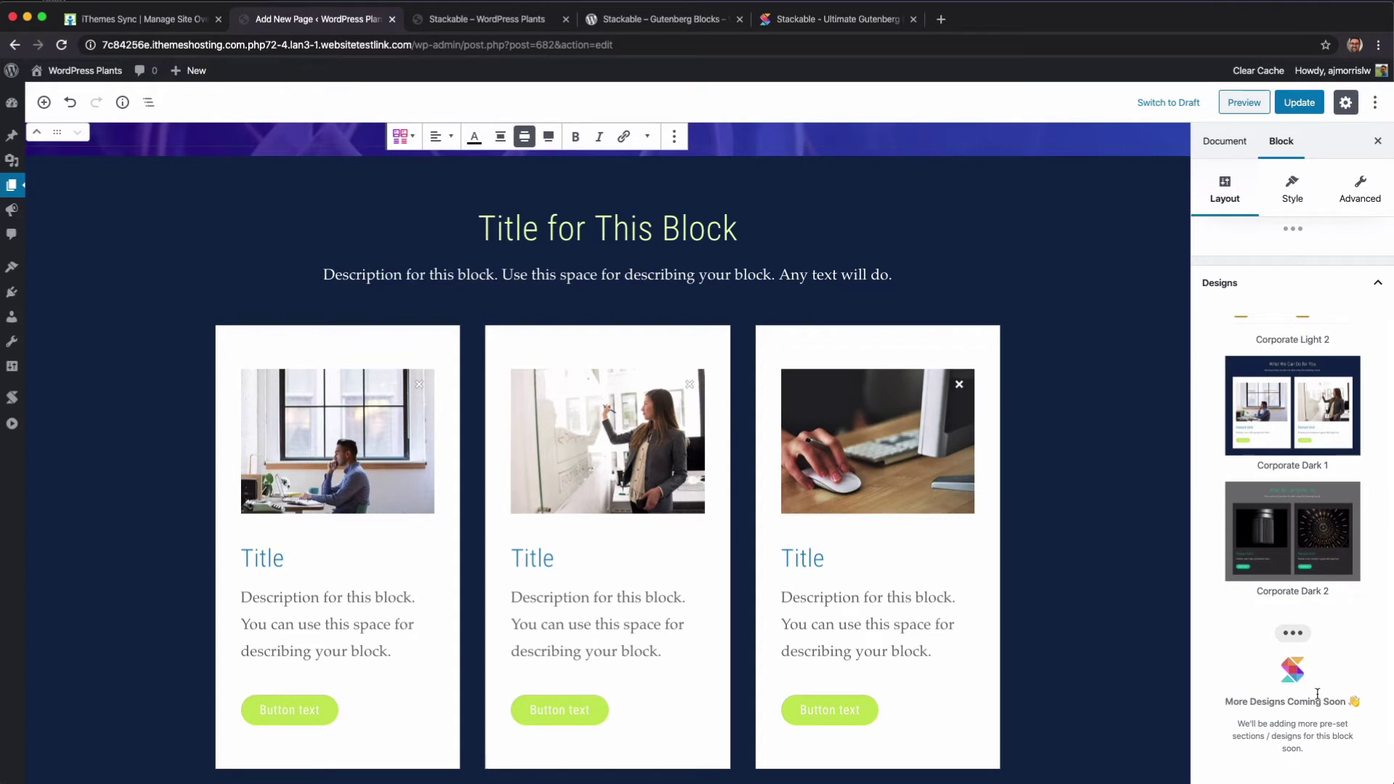
{"action": "left_click_drag", "start_coordinate": [1213, 703], "coordinate": [1338, 750]}
{"action": "left_click", "coordinate": [1298, 723]}
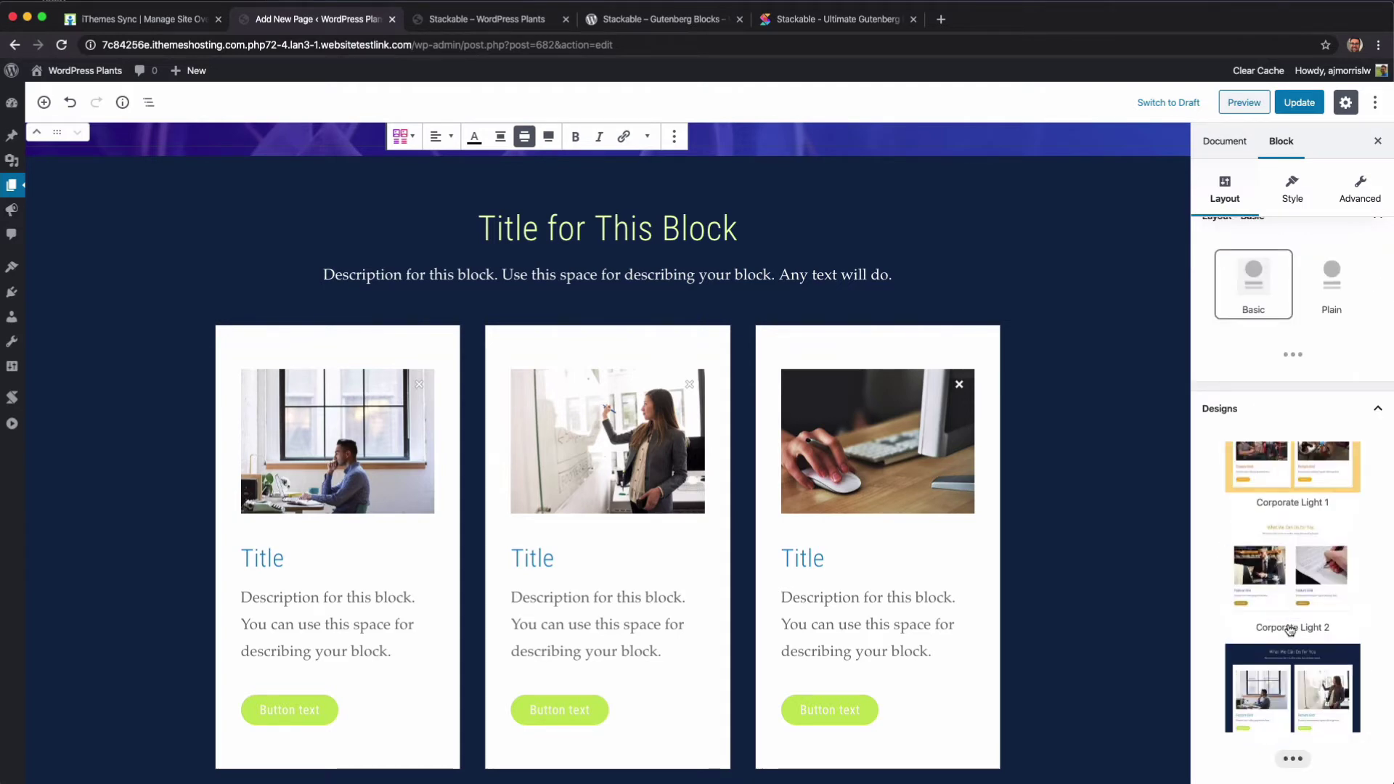
{"action": "left_click", "coordinate": [1283, 594]}
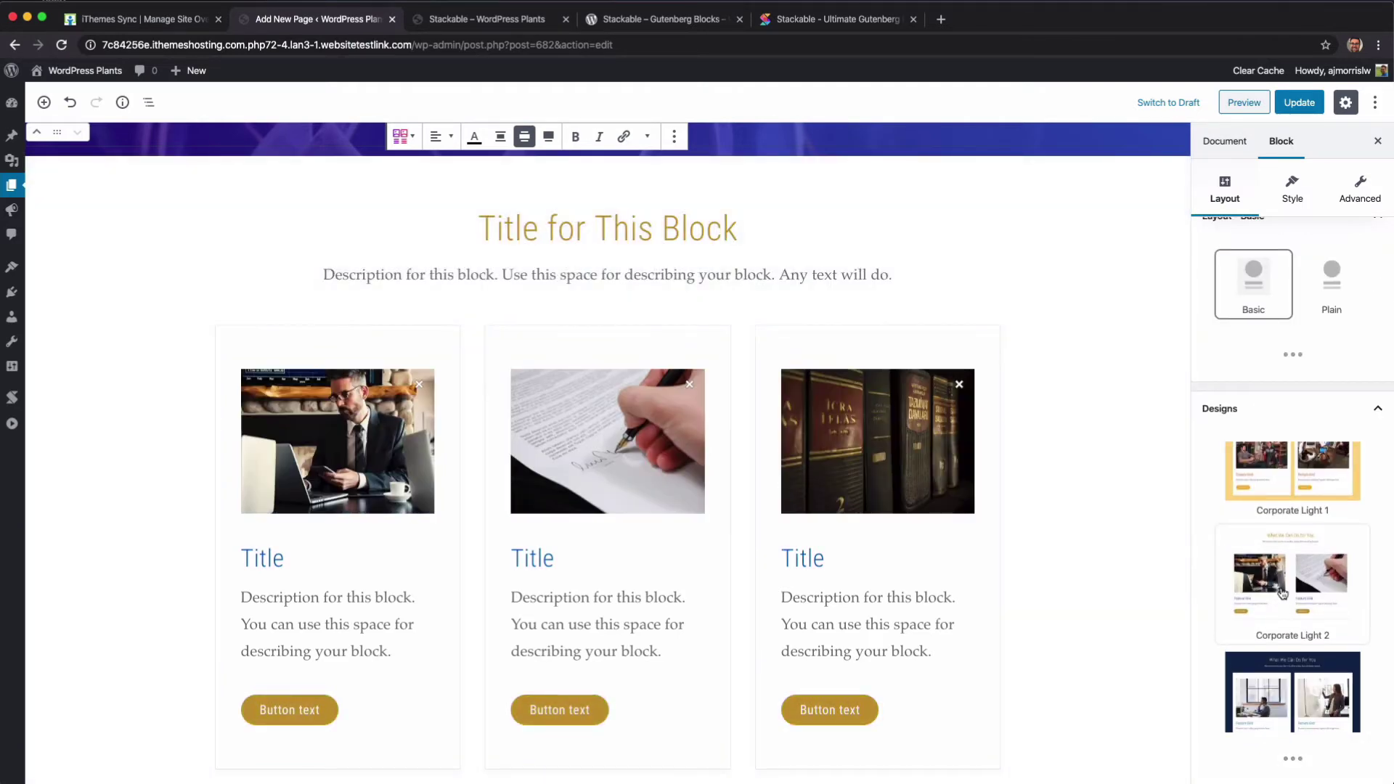
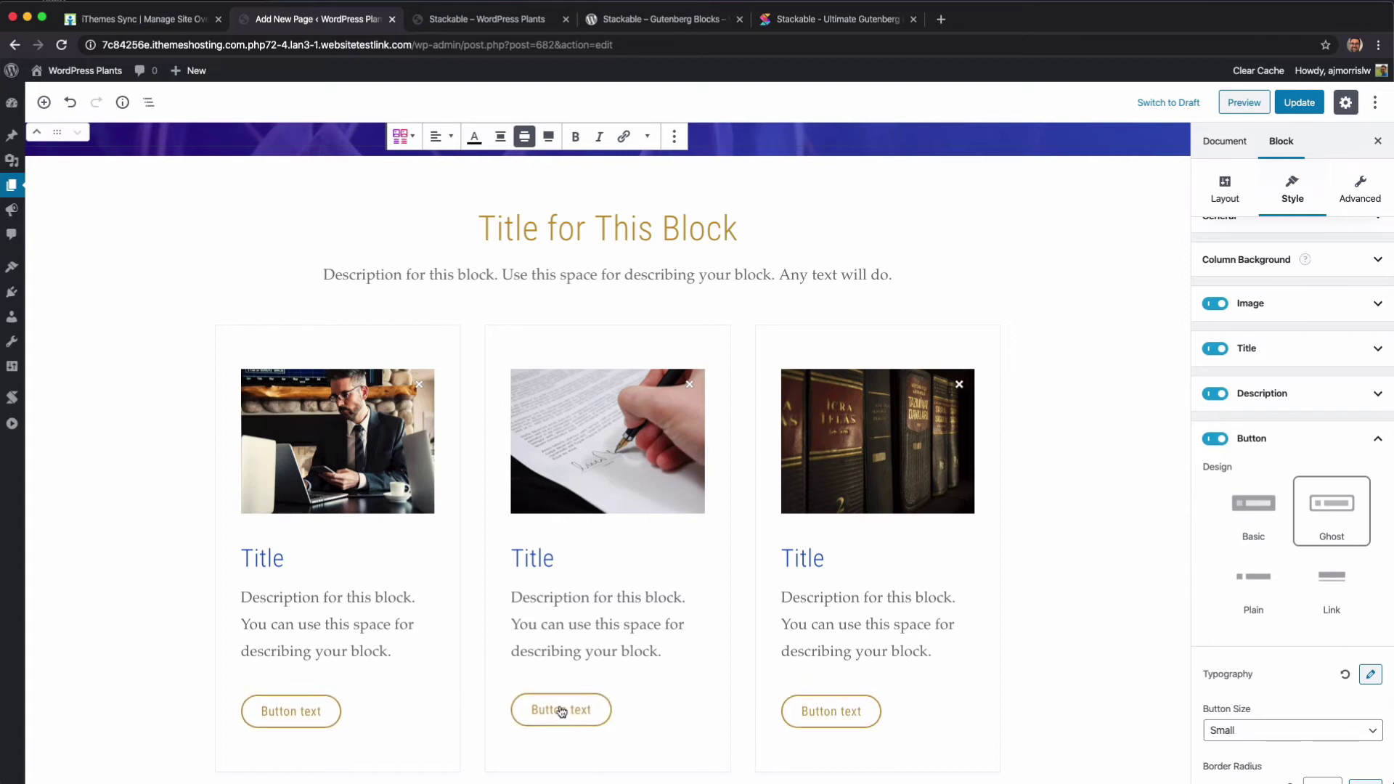
Step: Try the Tiny and Large sizes on the Feature Grid buttons, settle on Small, and set the button color to blue
{"action": "scroll", "coordinate": [1304, 610], "scroll_direction": "down", "scroll_amount": 5}
{"action": "left_click", "coordinate": [1238, 432]}
{"action": "left_click", "coordinate": [1240, 446]}
{"action": "left_click", "coordinate": [1244, 430]}
{"action": "left_click", "coordinate": [1242, 403]}
{"action": "left_click", "coordinate": [1250, 432]}
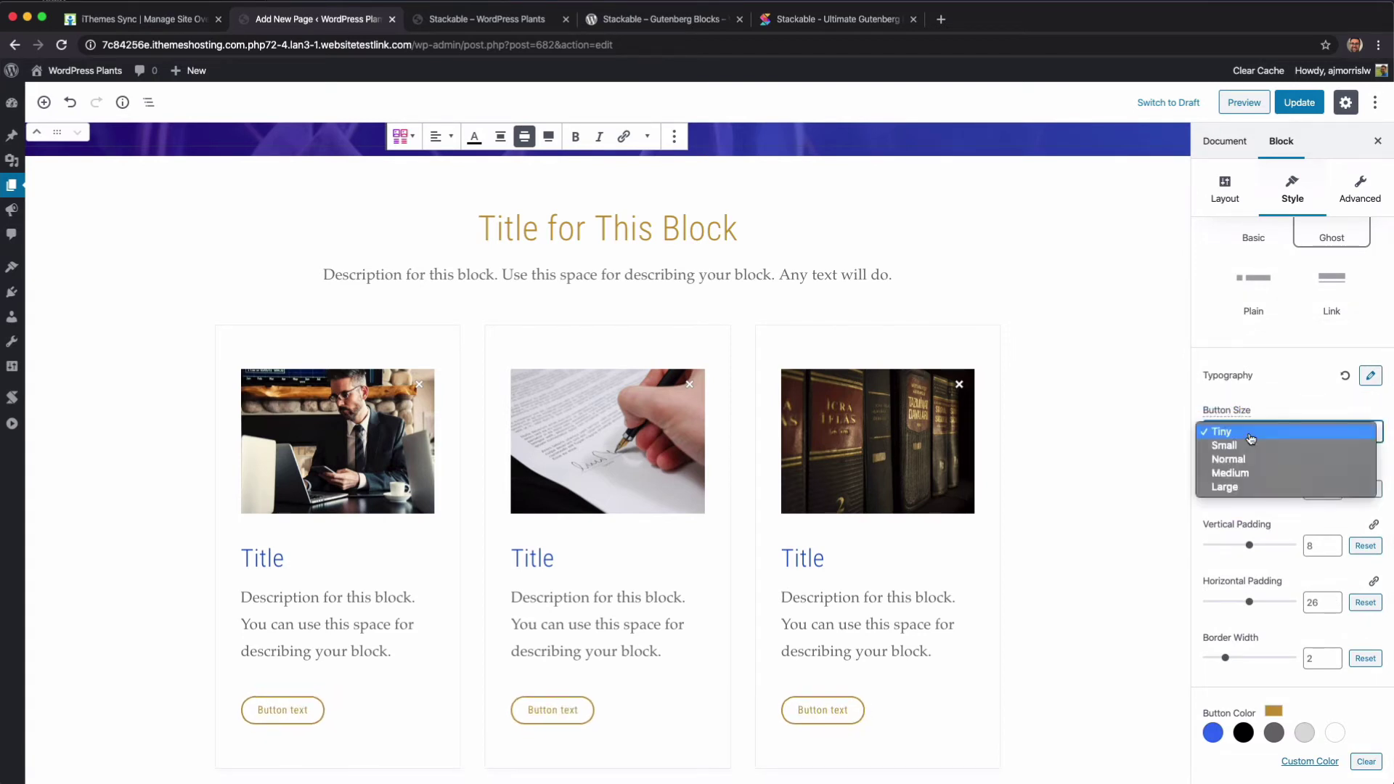
{"action": "left_click", "coordinate": [1225, 487]}
{"action": "left_click", "coordinate": [1252, 431]}
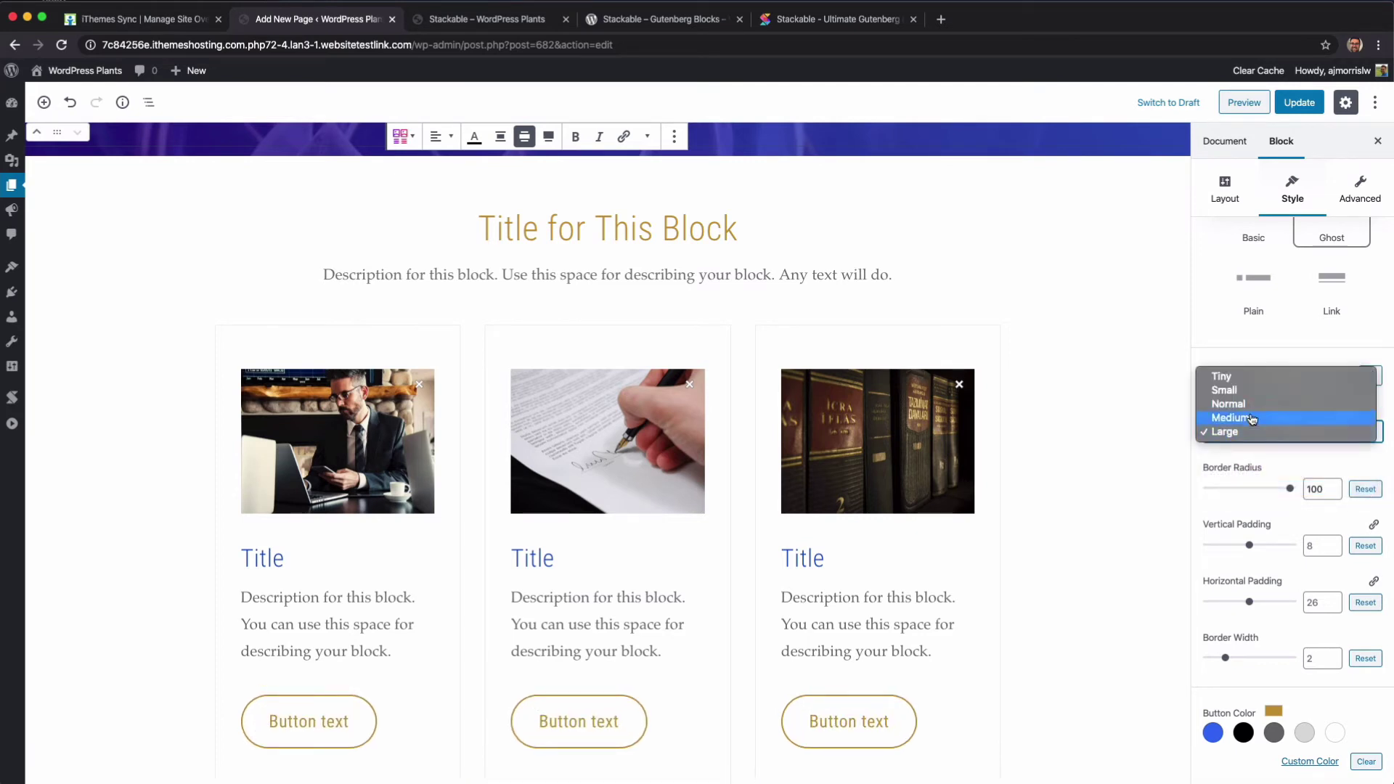
{"action": "left_click", "coordinate": [1247, 387]}
{"action": "left_click", "coordinate": [1213, 734]}
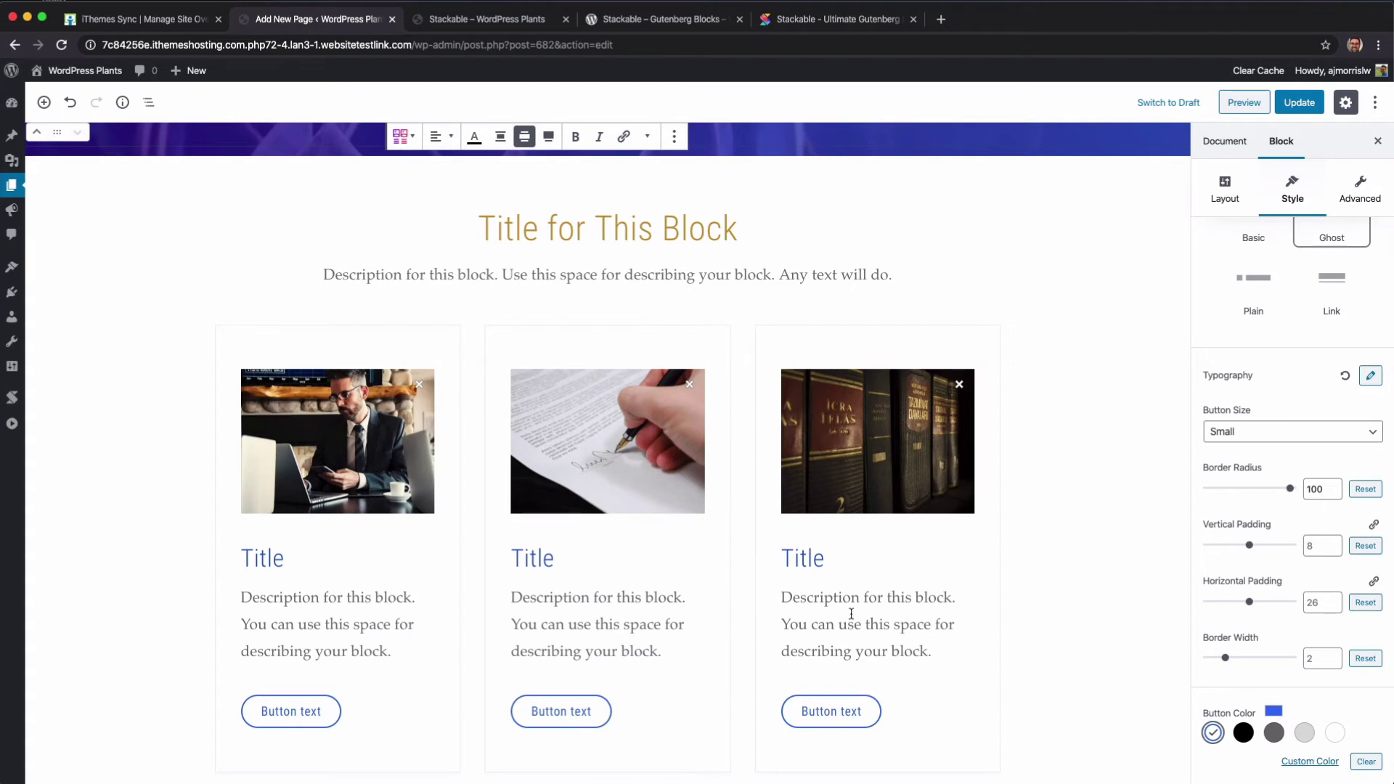
Step: Set the Feature Grid's block title color to blue to match the column titles and buttons
{"action": "left_click", "coordinate": [628, 228]}
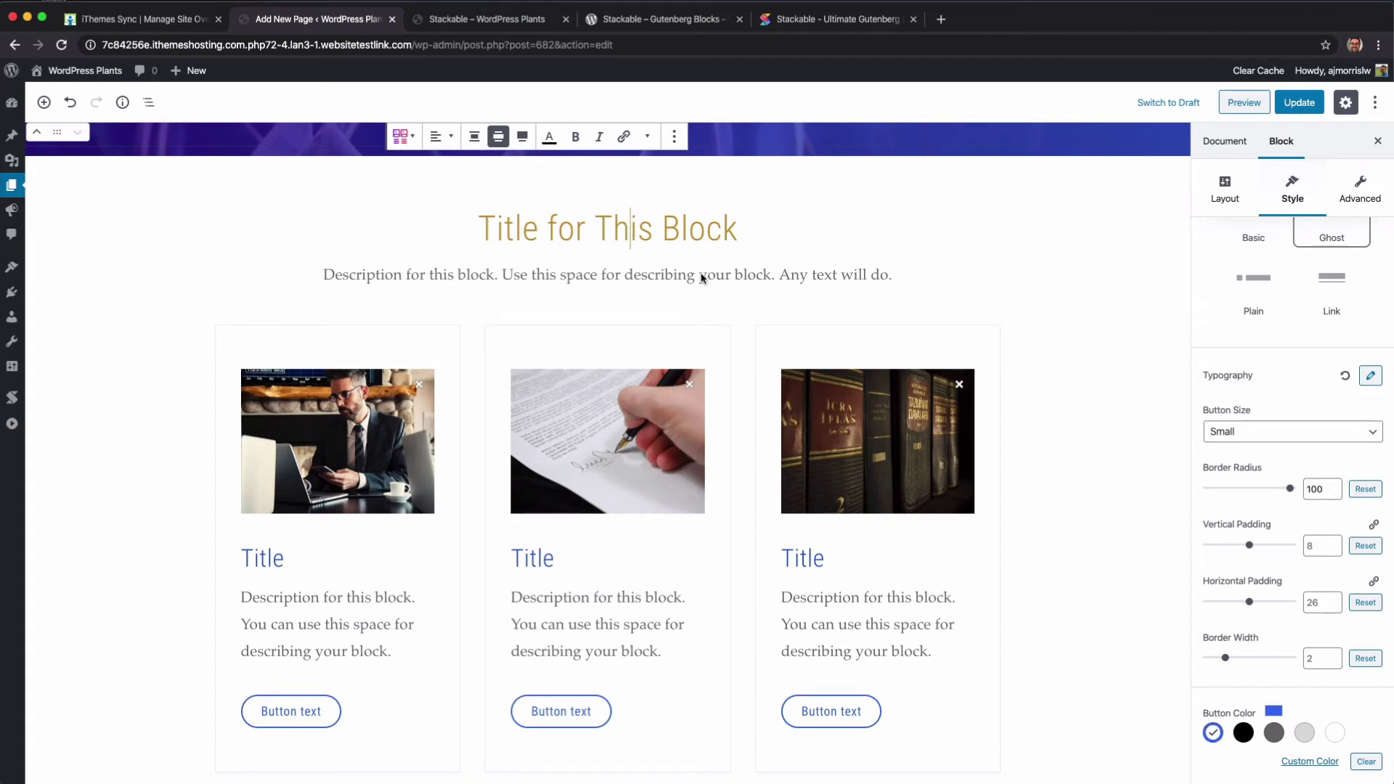
{"action": "scroll", "coordinate": [1271, 433], "scroll_direction": "up", "scroll_amount": 5}
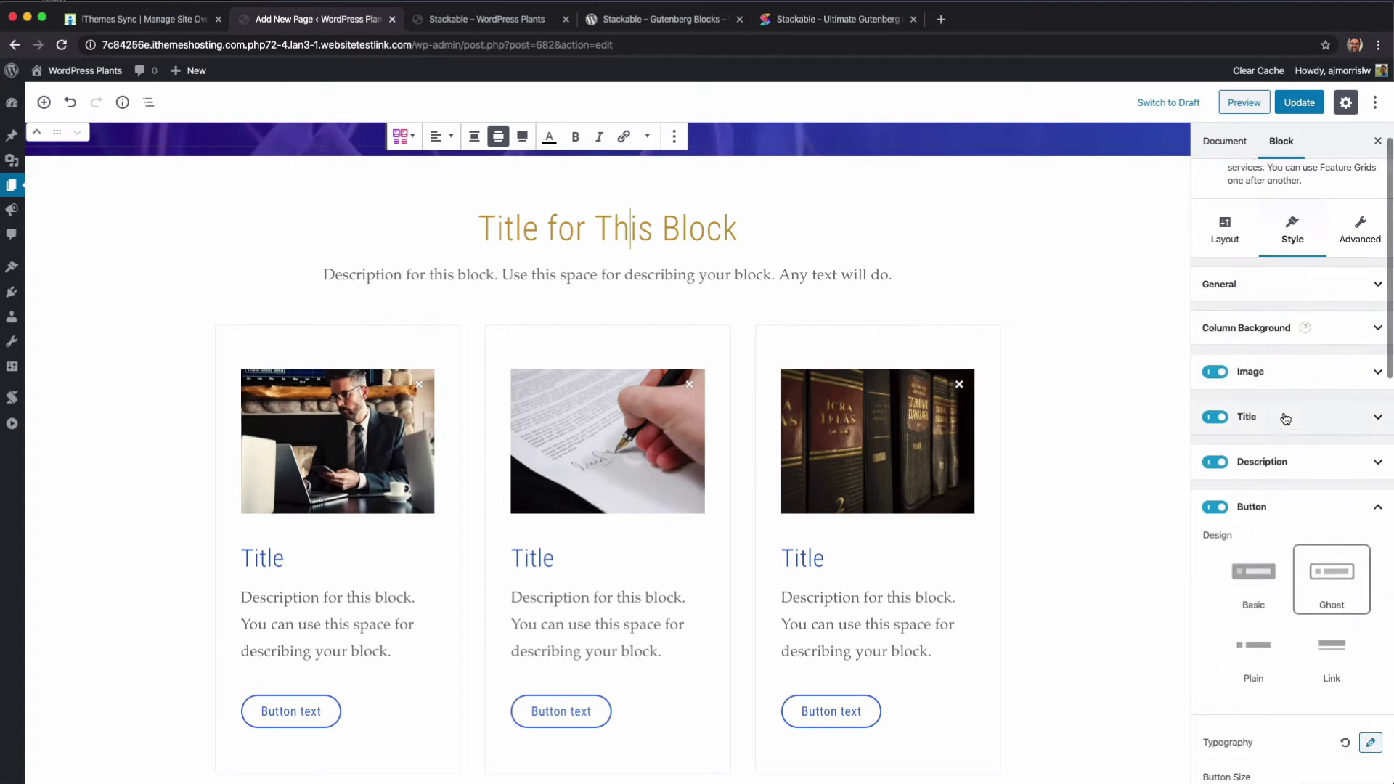
{"action": "left_click", "coordinate": [1287, 419]}
{"action": "left_click", "coordinate": [1213, 622]}
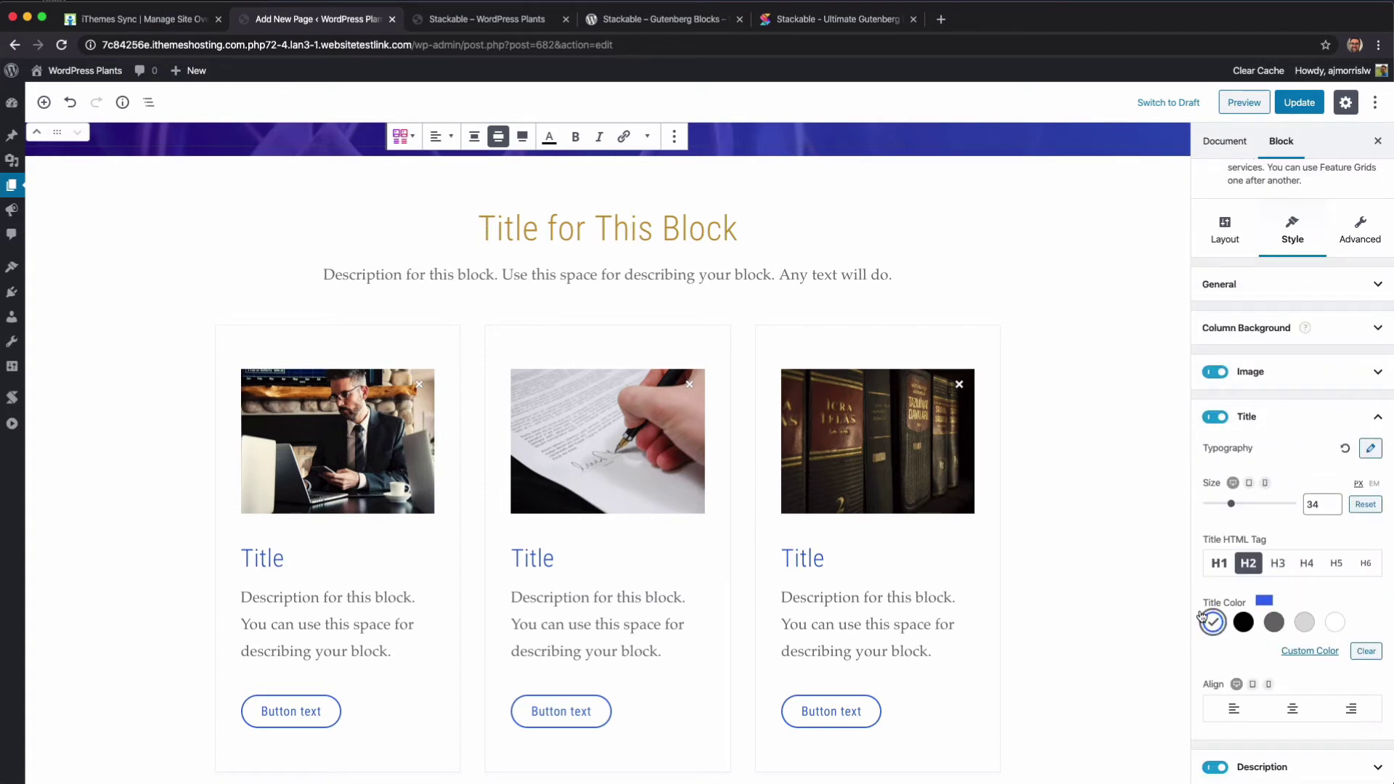
{"action": "left_click", "coordinate": [1283, 417]}
{"action": "left_click", "coordinate": [1297, 622]}
{"action": "scroll", "coordinate": [1297, 623], "scroll_direction": "down", "scroll_amount": 2}
{"action": "left_click", "coordinate": [1213, 717]}
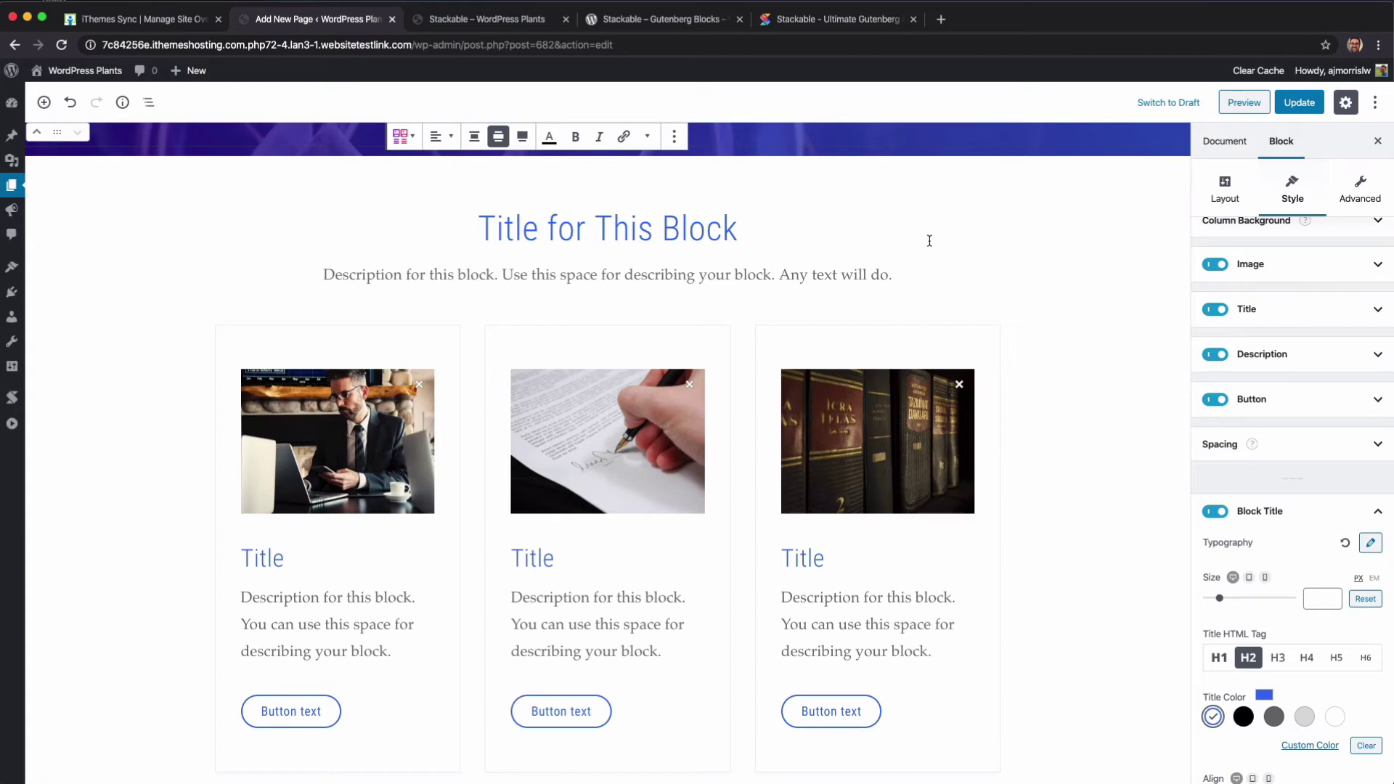
Step: Look over the restyled Feature Grid, update the page, and open its live version in a new browser tab
{"action": "scroll", "coordinate": [930, 241], "scroll_direction": "down", "scroll_amount": 5}
{"action": "scroll", "coordinate": [930, 241], "scroll_direction": "up", "scroll_amount": 5}
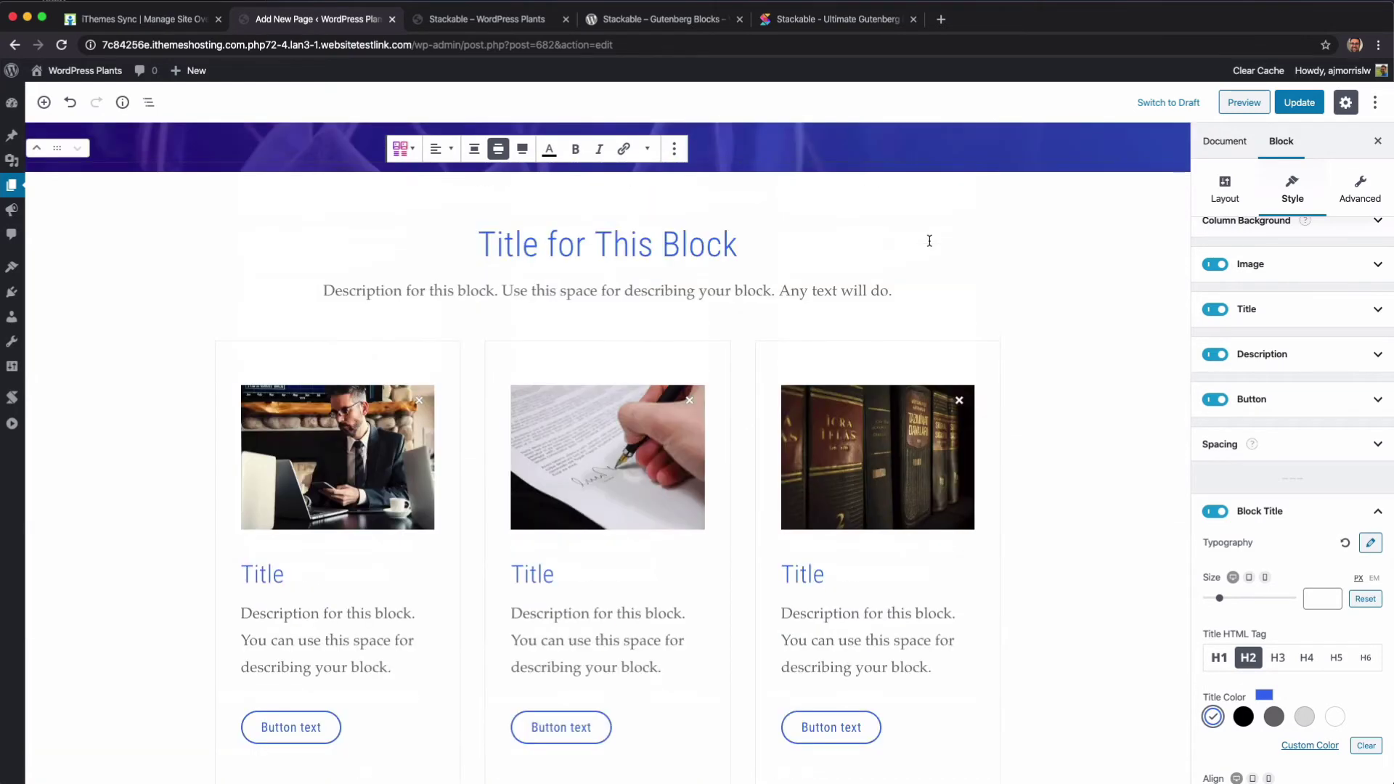
{"action": "scroll", "coordinate": [929, 237], "scroll_direction": "down", "scroll_amount": 1}
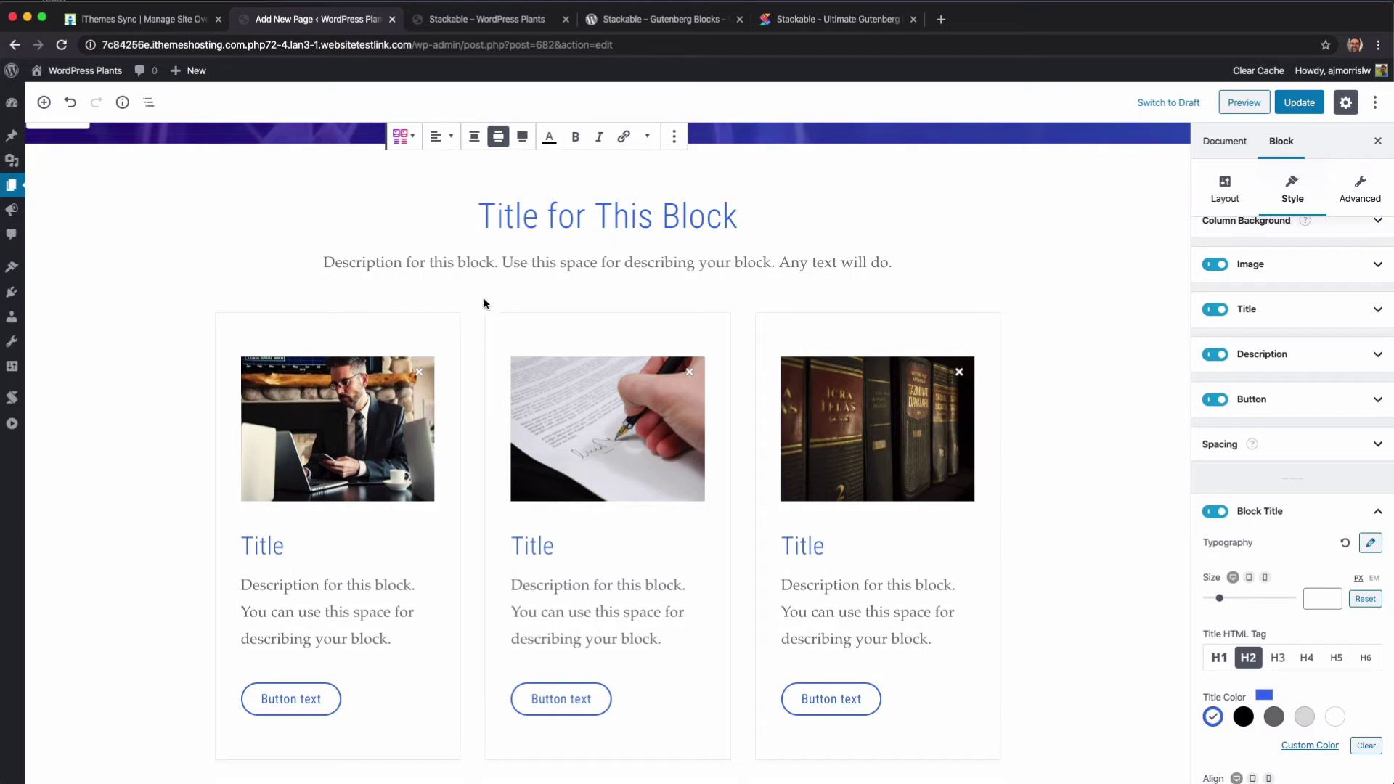
{"action": "left_click", "coordinate": [1299, 102]}
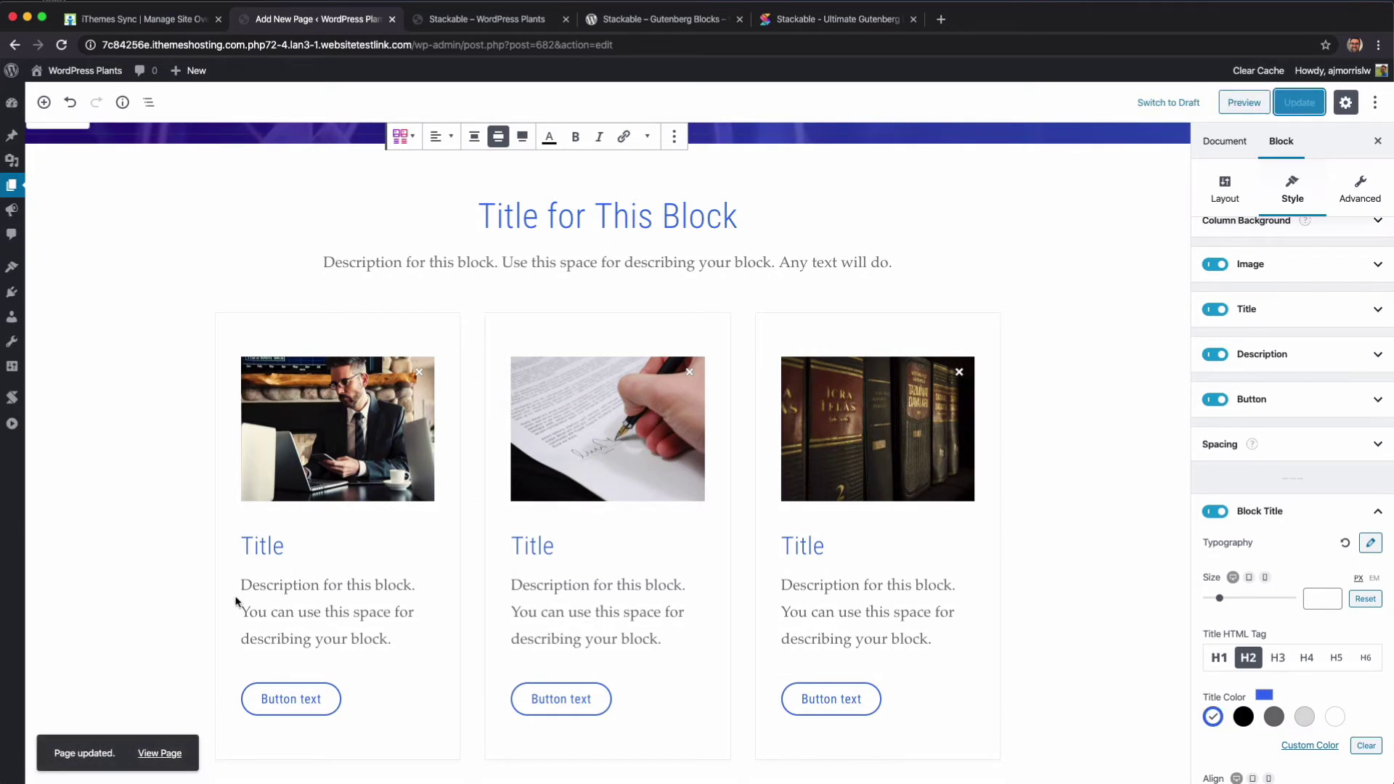
{"action": "right_click", "coordinate": [160, 753]}
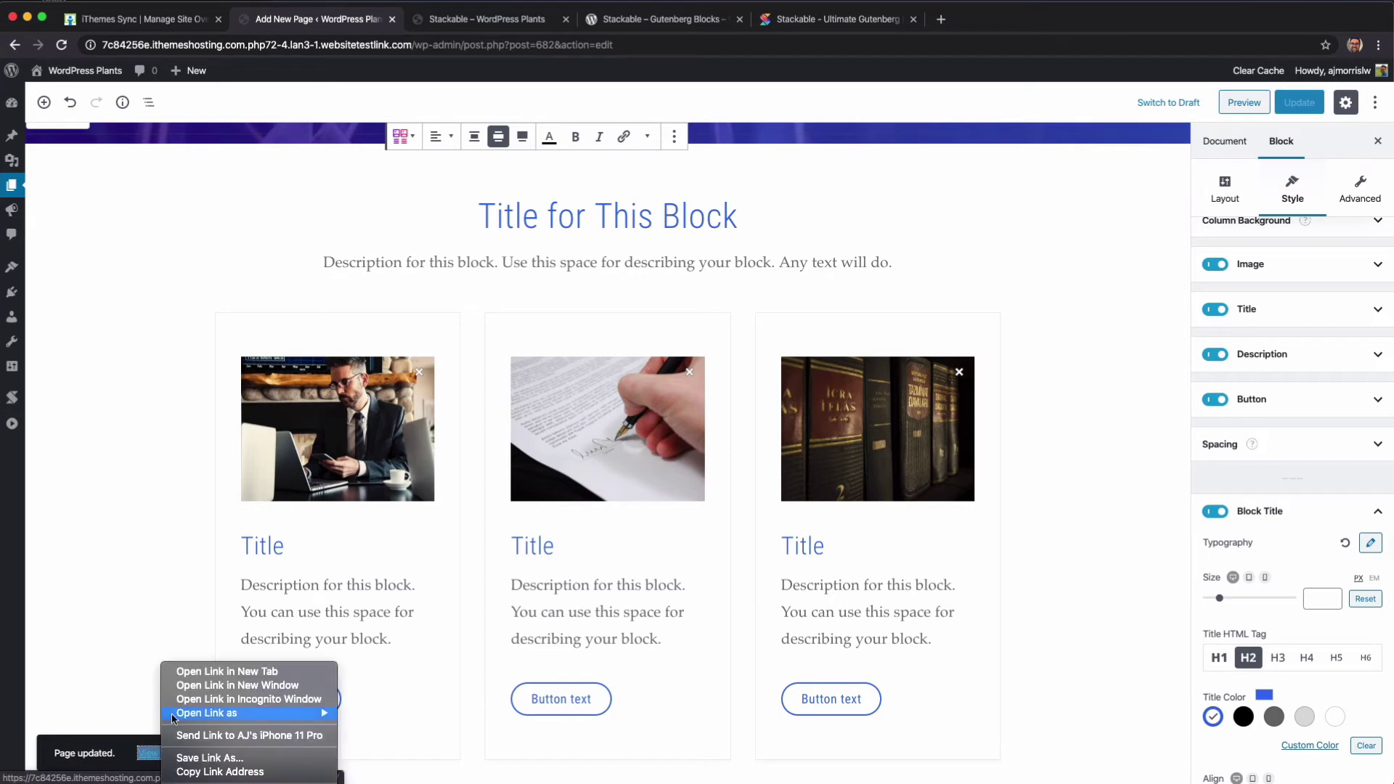
{"action": "left_click", "coordinate": [191, 672]}
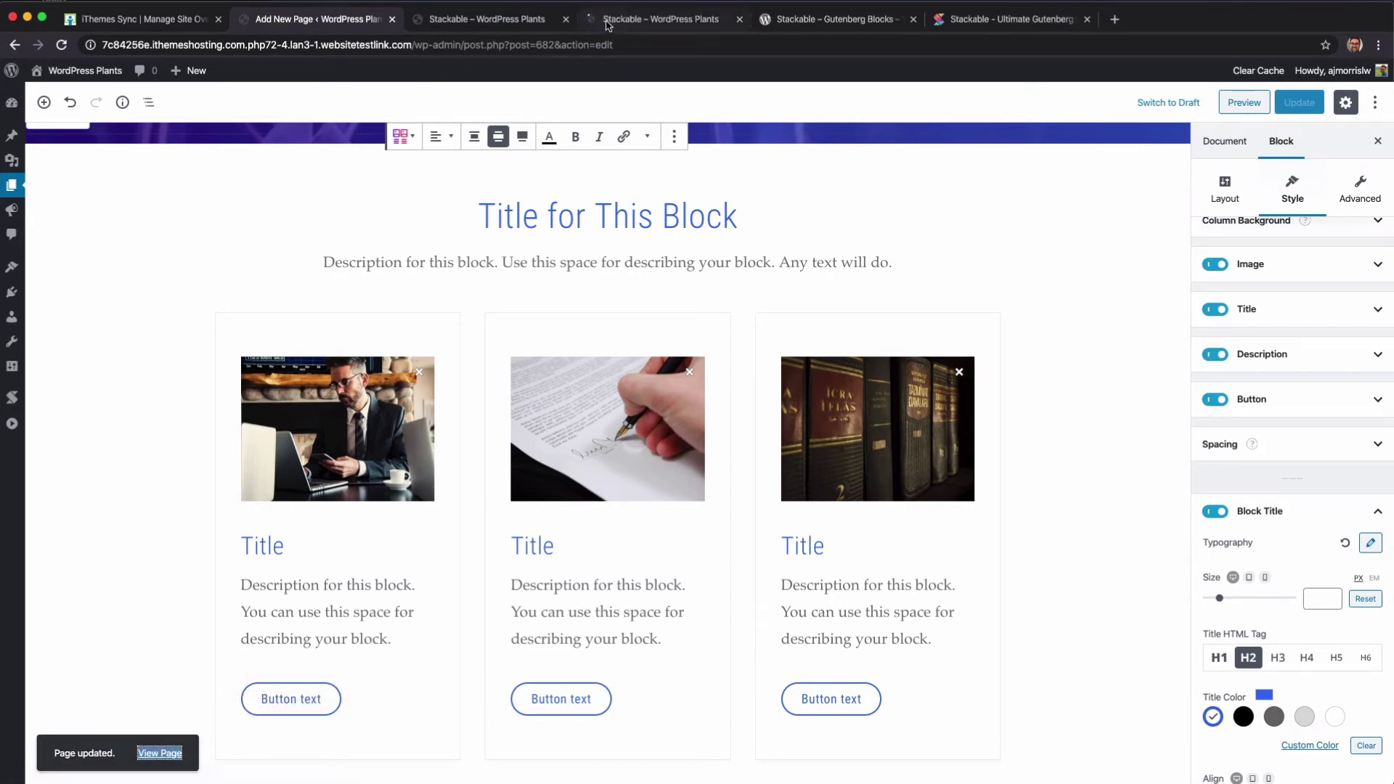
Step: Switch to the refreshed existing live page, close the duplicate tab, and review the Feature Grid below the Header block
{"action": "left_click", "coordinate": [544, 24]}
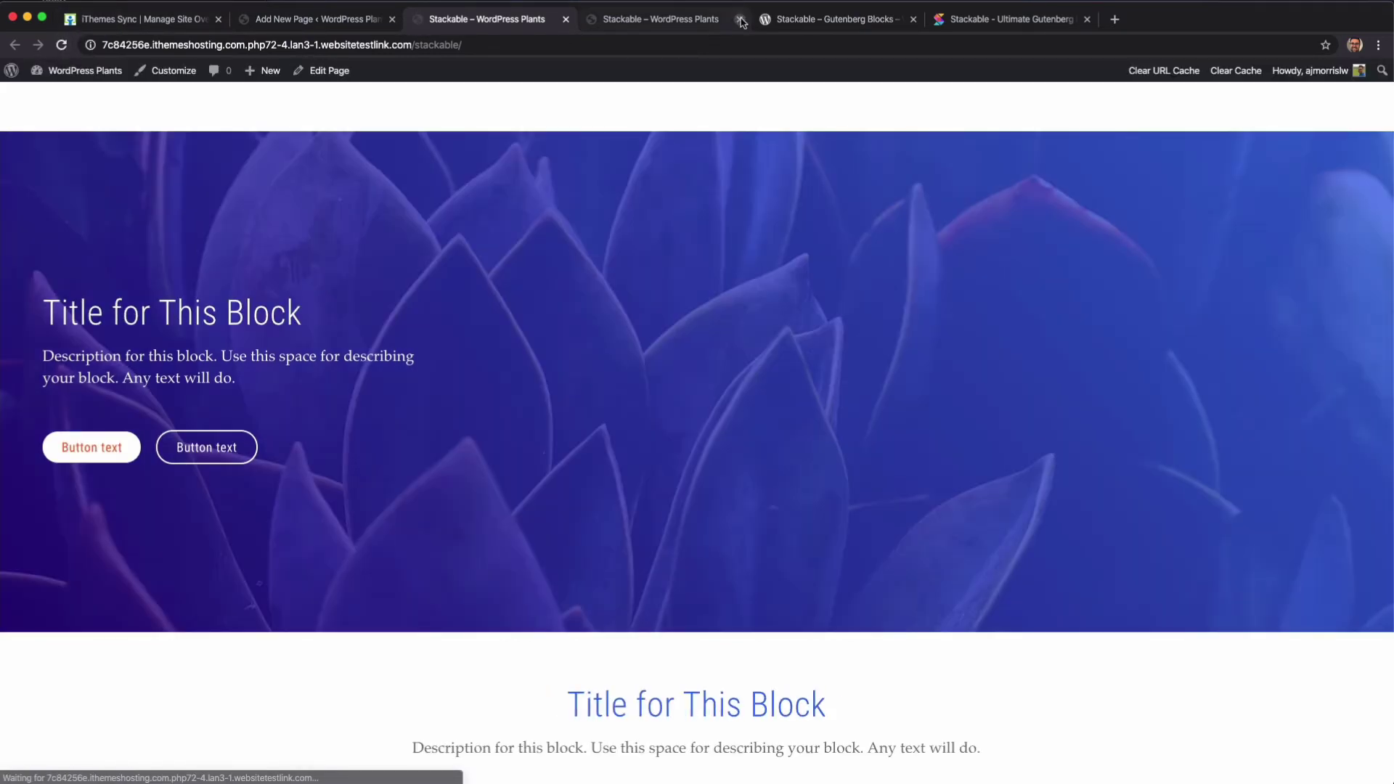
{"action": "left_click", "coordinate": [739, 19]}
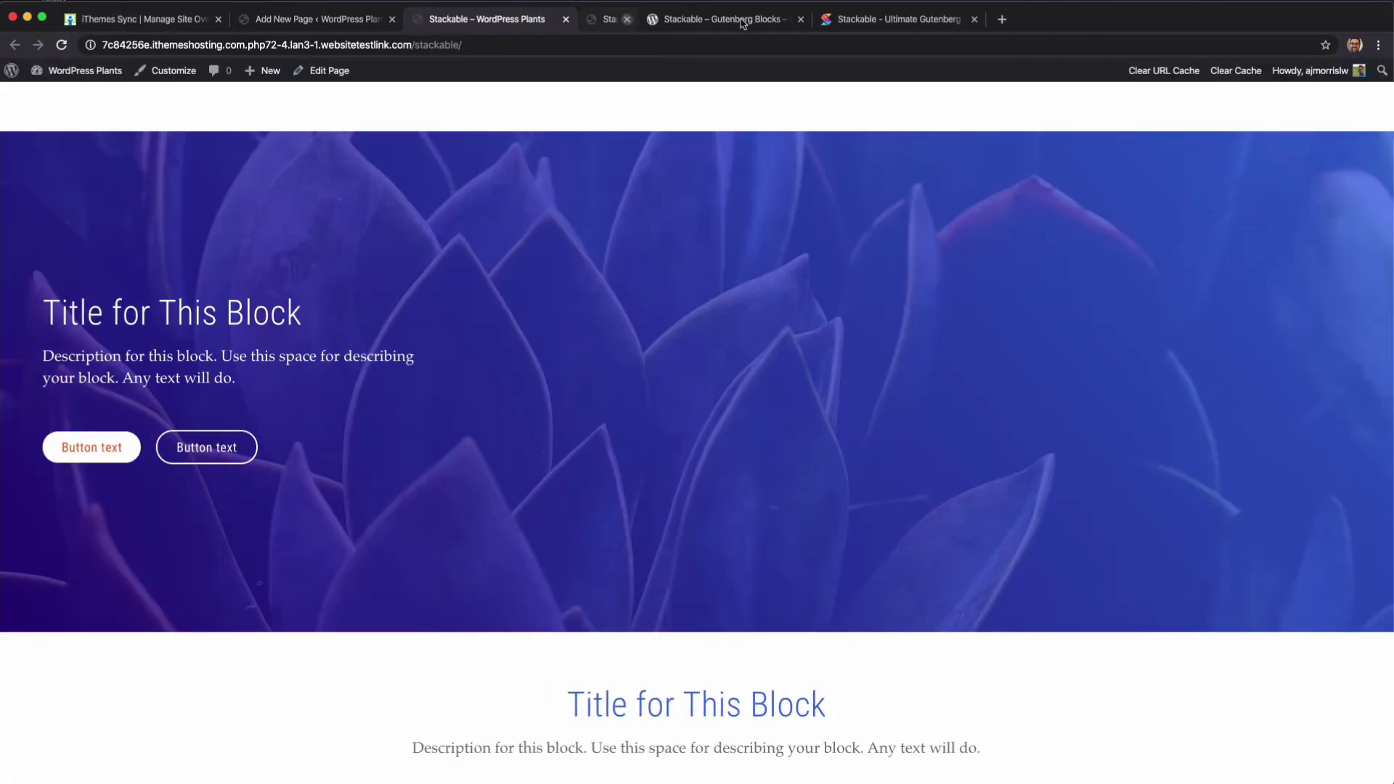
{"action": "scroll", "coordinate": [620, 241], "scroll_direction": "down", "scroll_amount": 10}
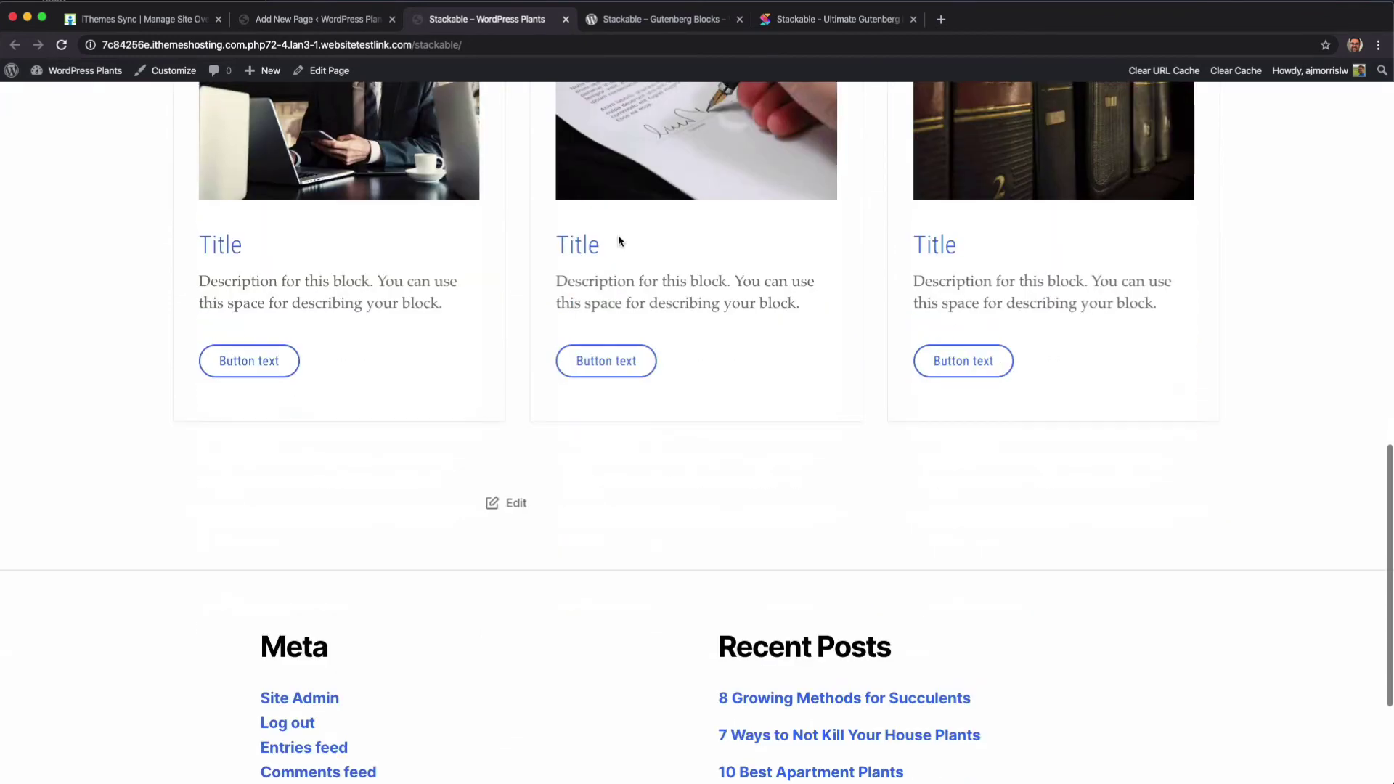
{"action": "scroll", "coordinate": [619, 240], "scroll_direction": "up", "scroll_amount": 12}
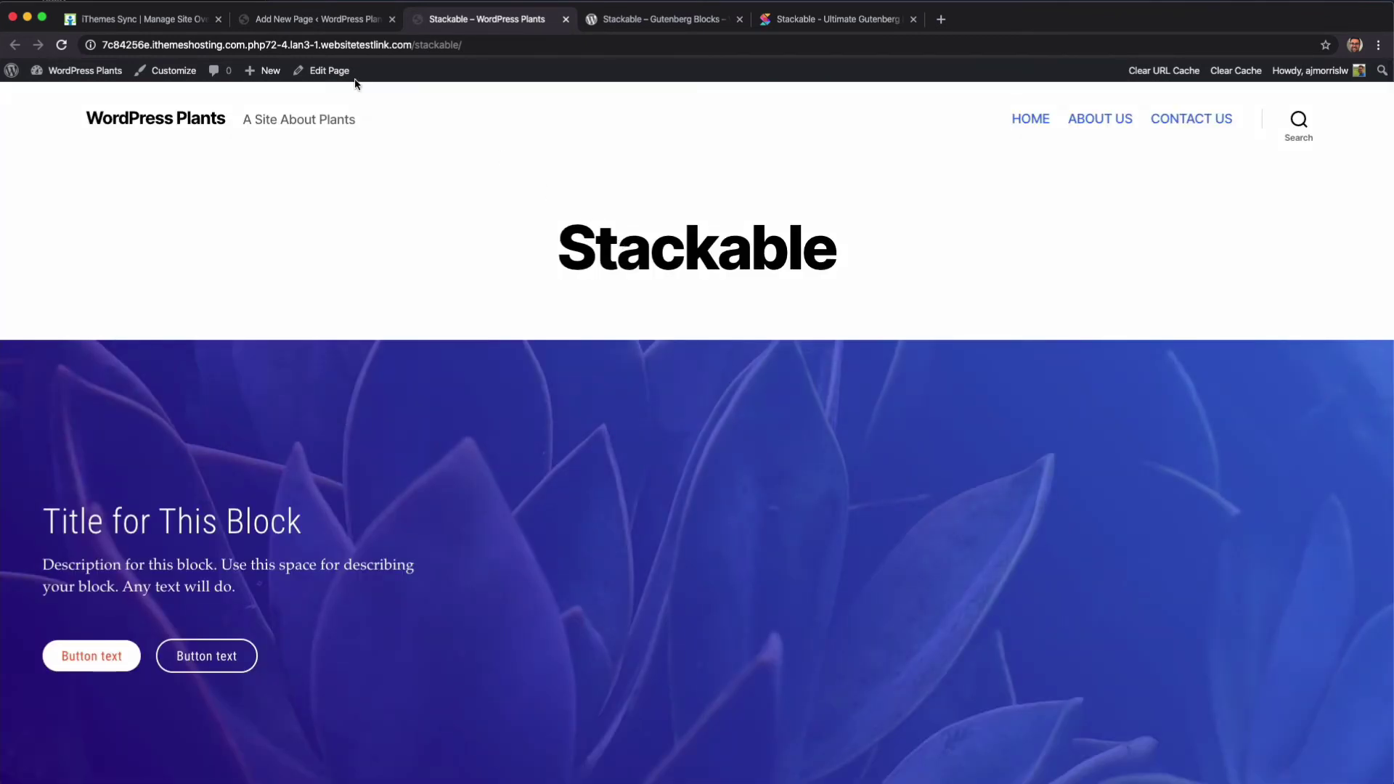
Step: Return to the page editor and add a Stackable Accordion block below the Feature Grid
{"action": "left_click", "coordinate": [354, 20]}
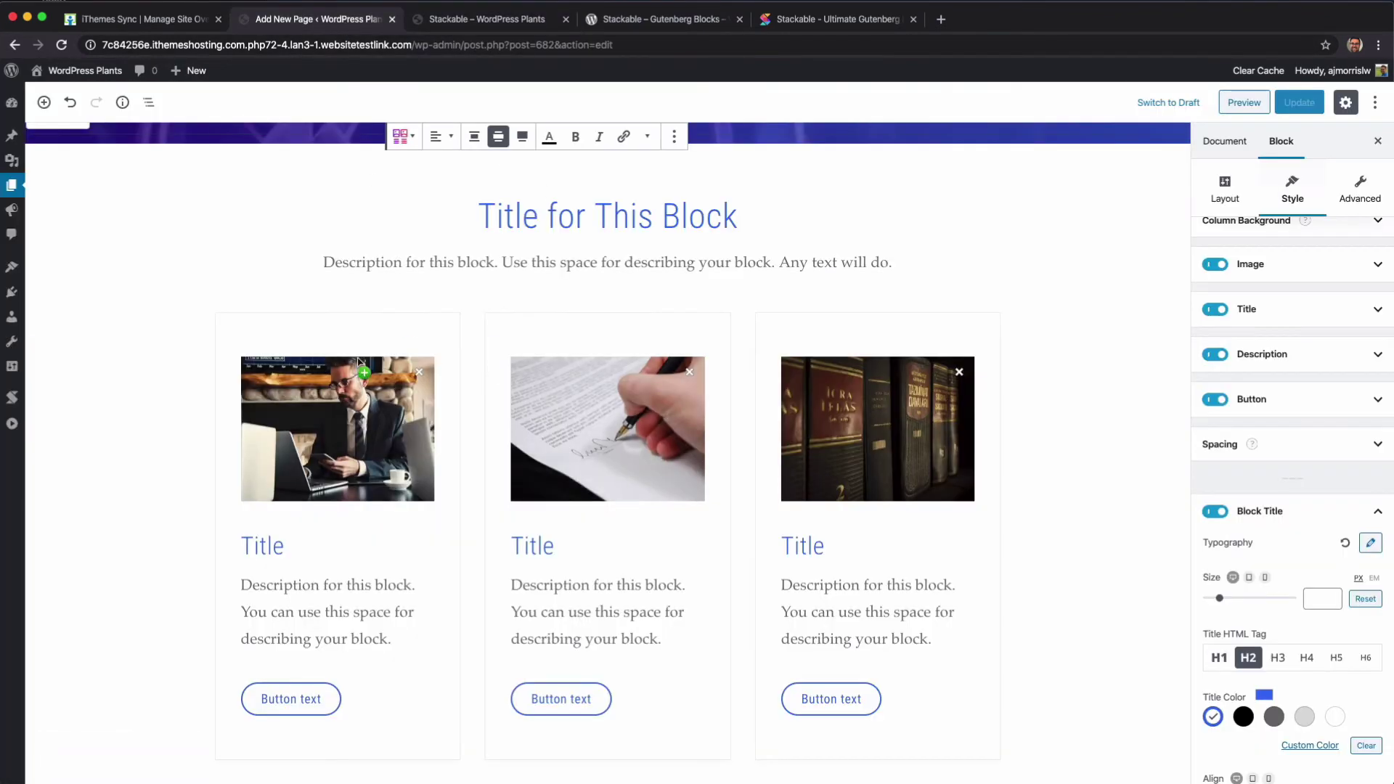
{"action": "scroll", "coordinate": [472, 407], "scroll_direction": "down", "scroll_amount": 6}
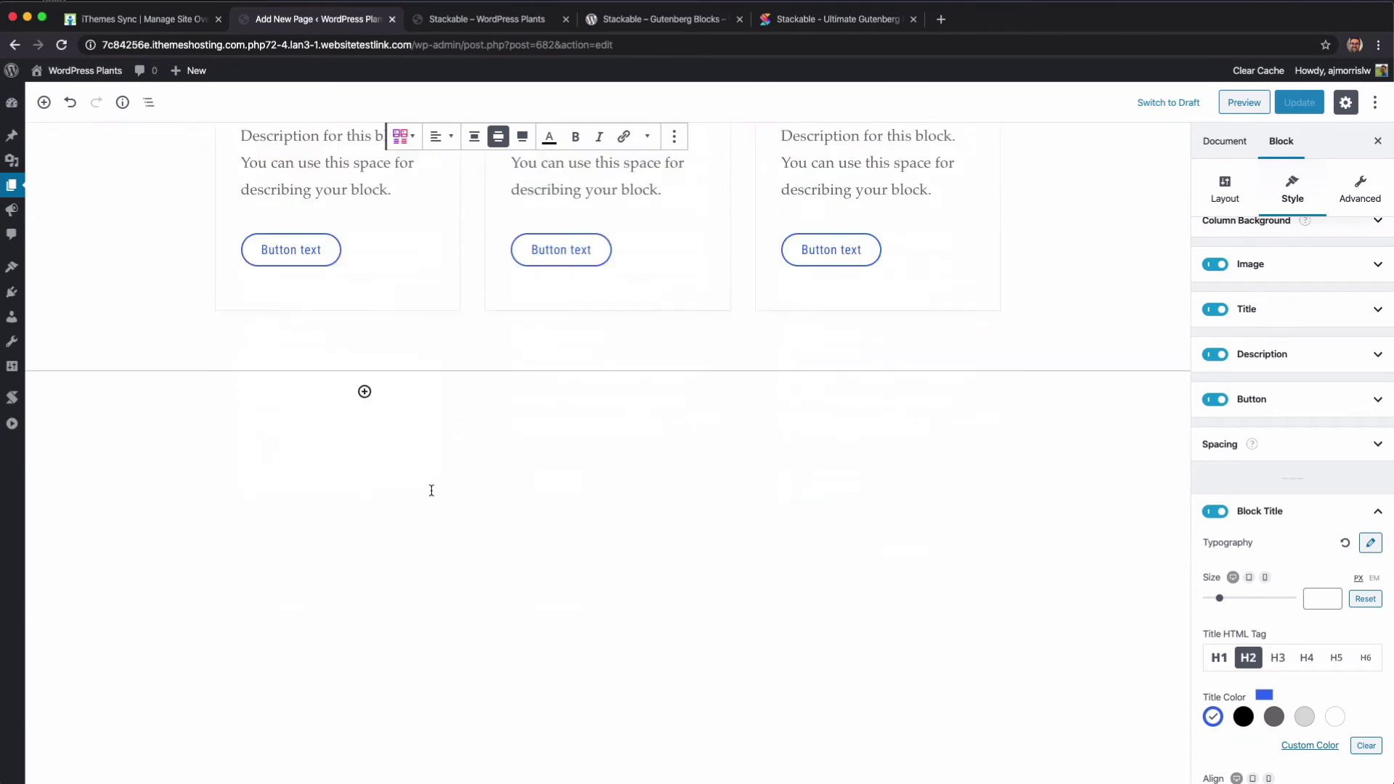
{"action": "left_click", "coordinate": [364, 391]}
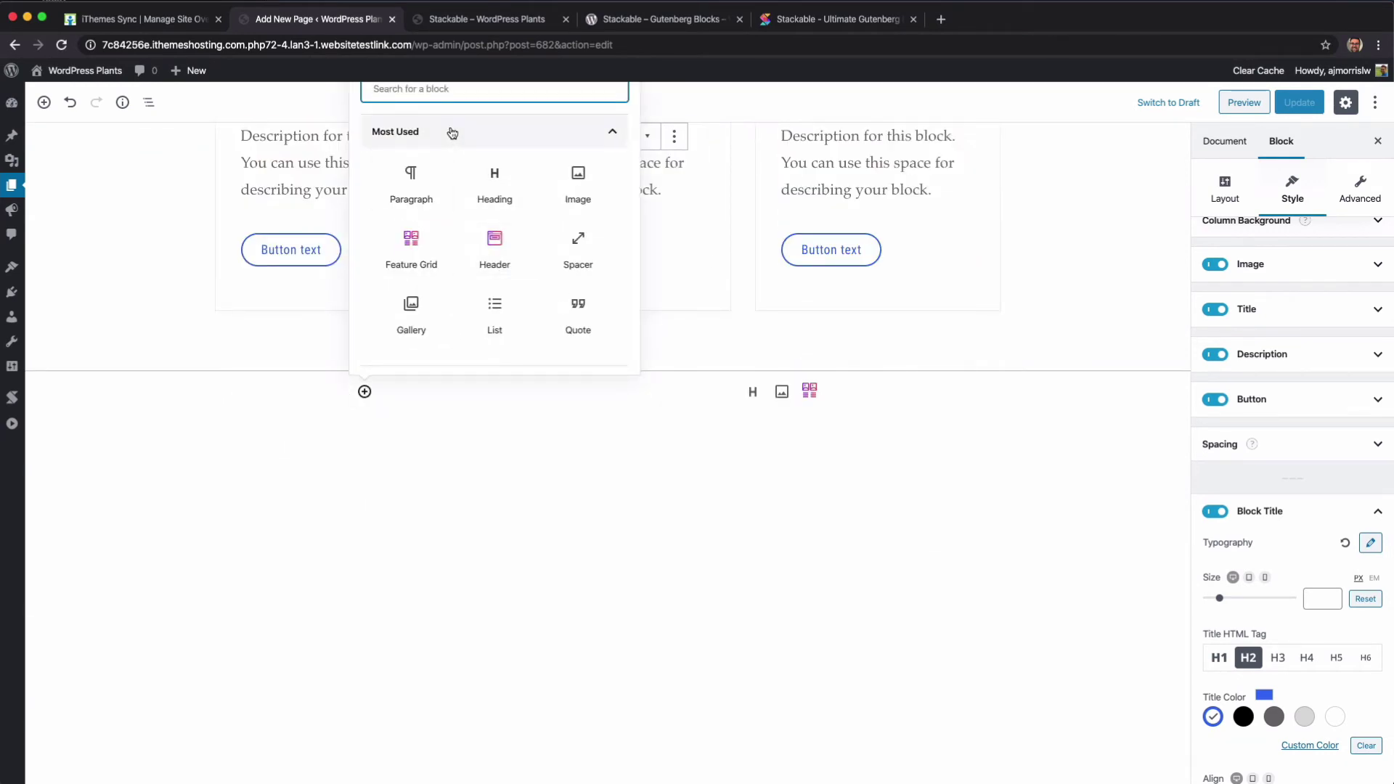
{"action": "scroll", "coordinate": [488, 249], "scroll_direction": "down", "scroll_amount": 1}
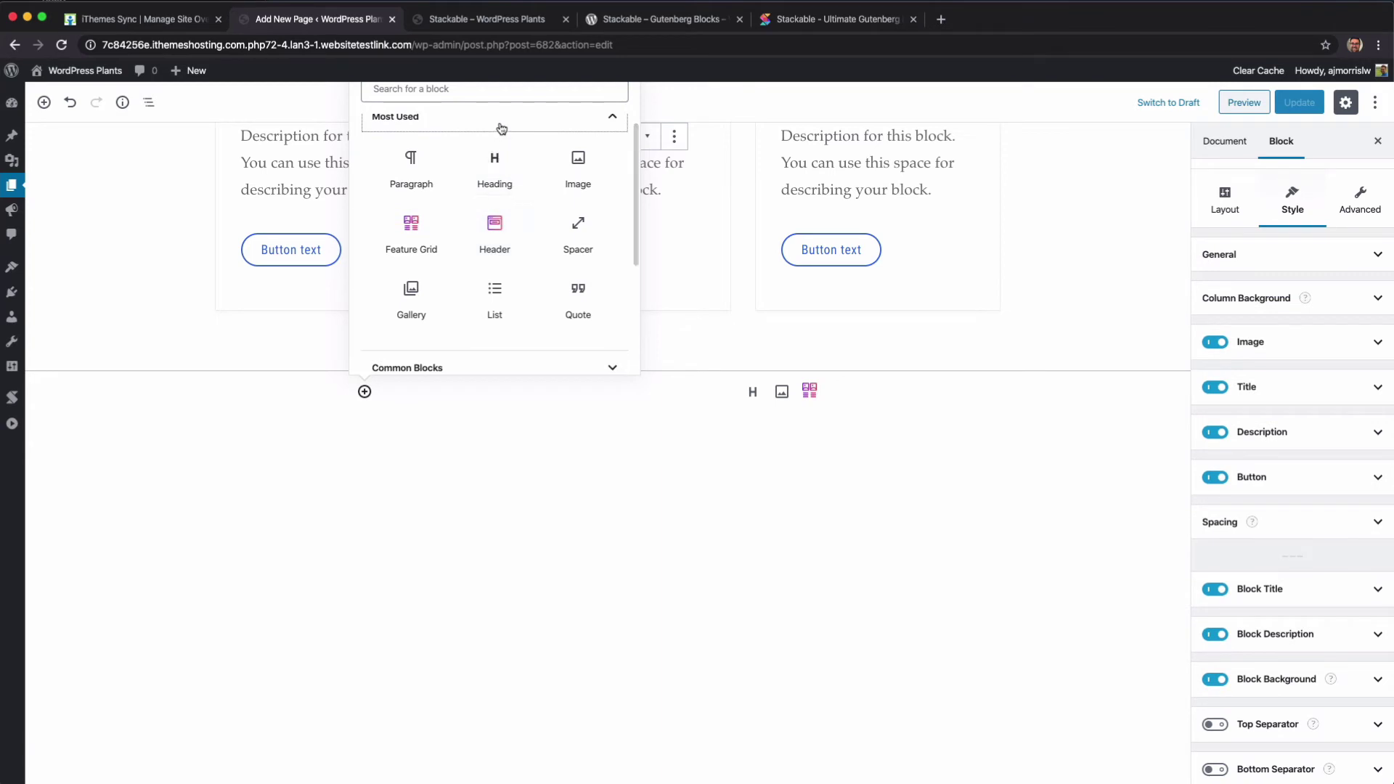
{"action": "scroll", "coordinate": [498, 227], "scroll_direction": "down", "scroll_amount": 5}
{"action": "left_click", "coordinate": [501, 337]}
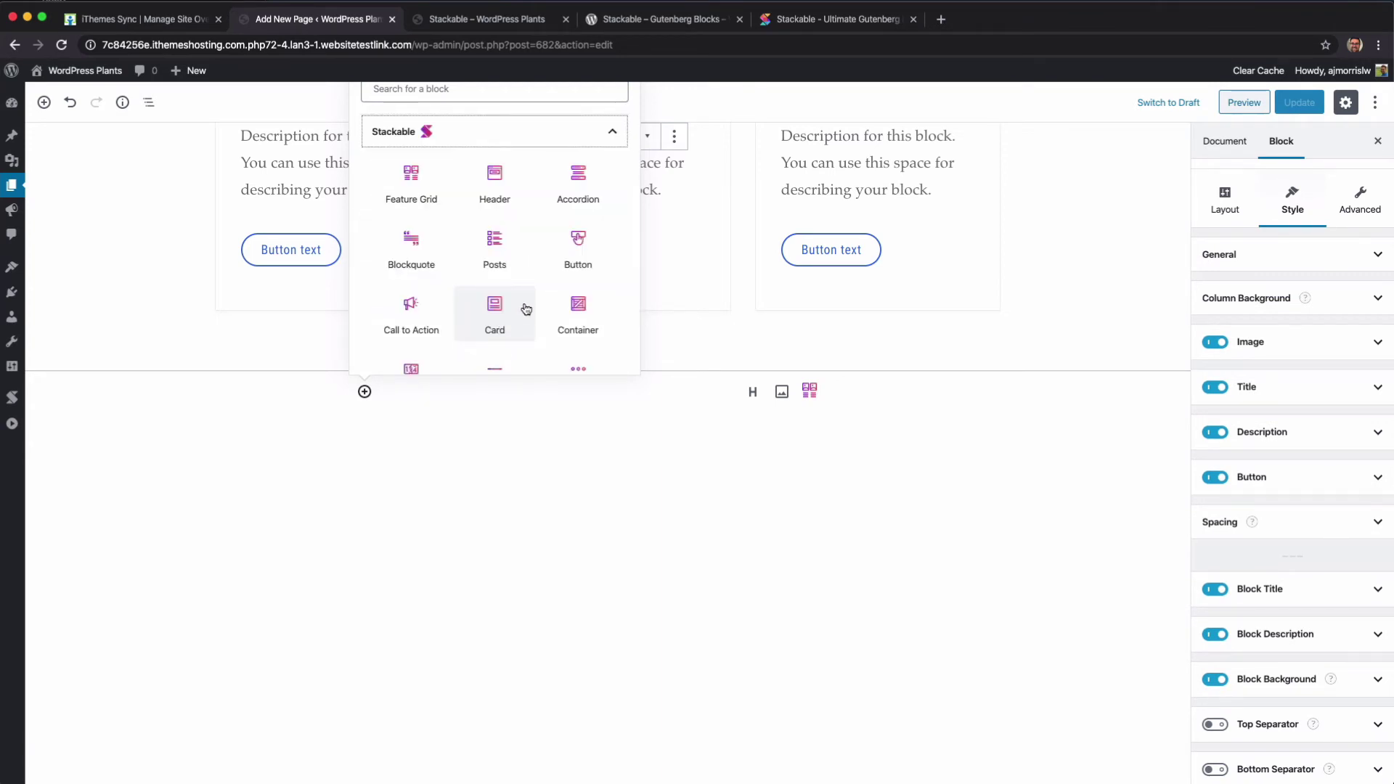
{"action": "left_click", "coordinate": [587, 186]}
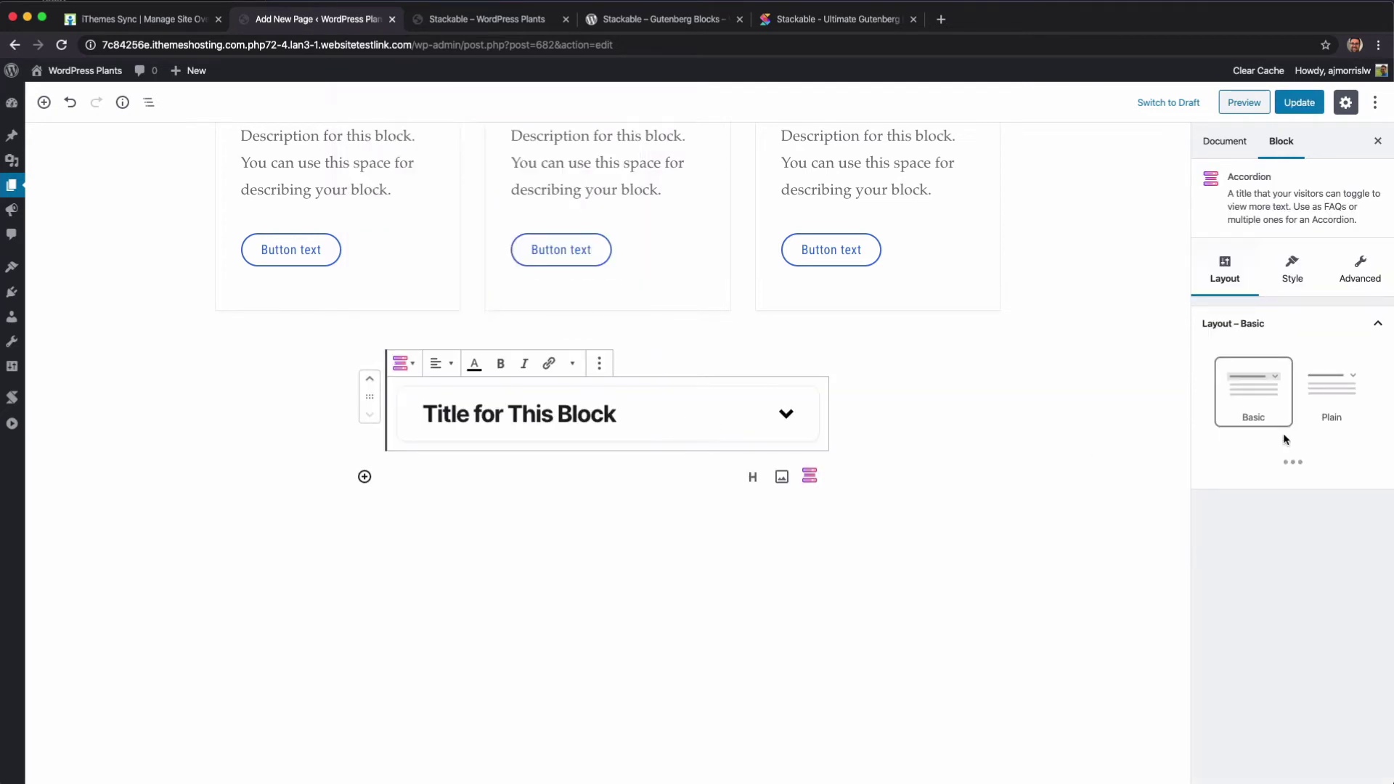
Step: Try the Accordion's Plain layout, switch back to Basic, and expand and collapse the block
{"action": "left_click", "coordinate": [1340, 402]}
{"action": "left_click", "coordinate": [1252, 398]}
{"action": "left_click", "coordinate": [604, 415]}
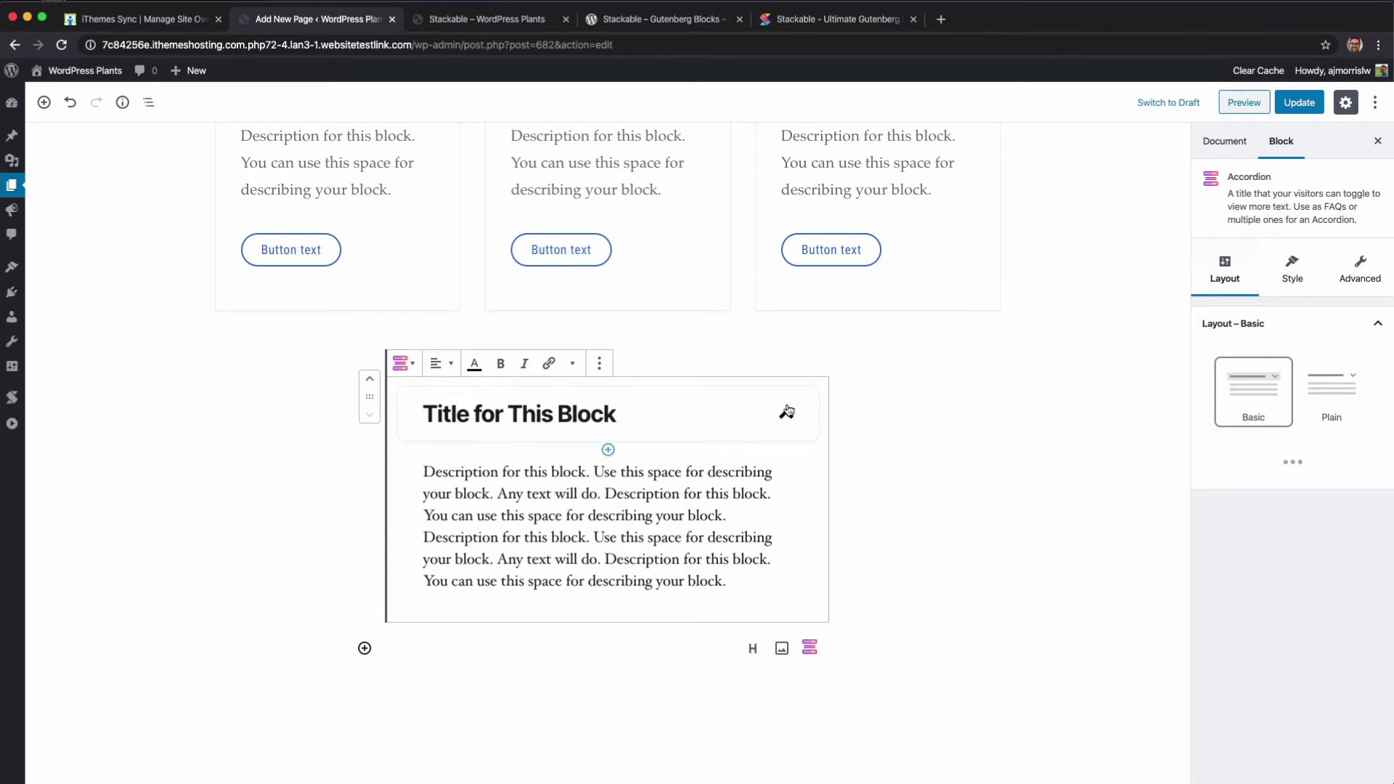
{"action": "left_click", "coordinate": [786, 414]}
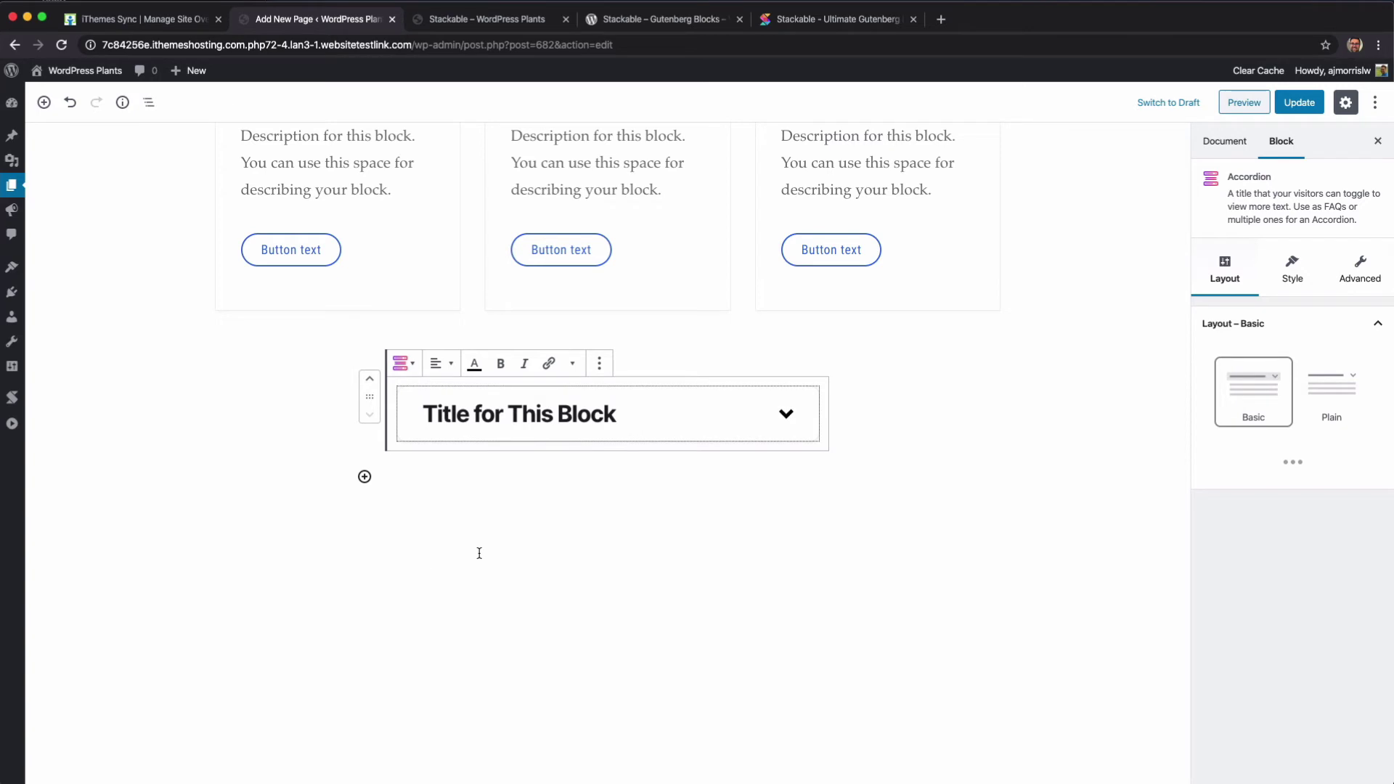
Step: Add a Stackable Call to Action block below the Accordion
{"action": "left_click", "coordinate": [364, 476]}
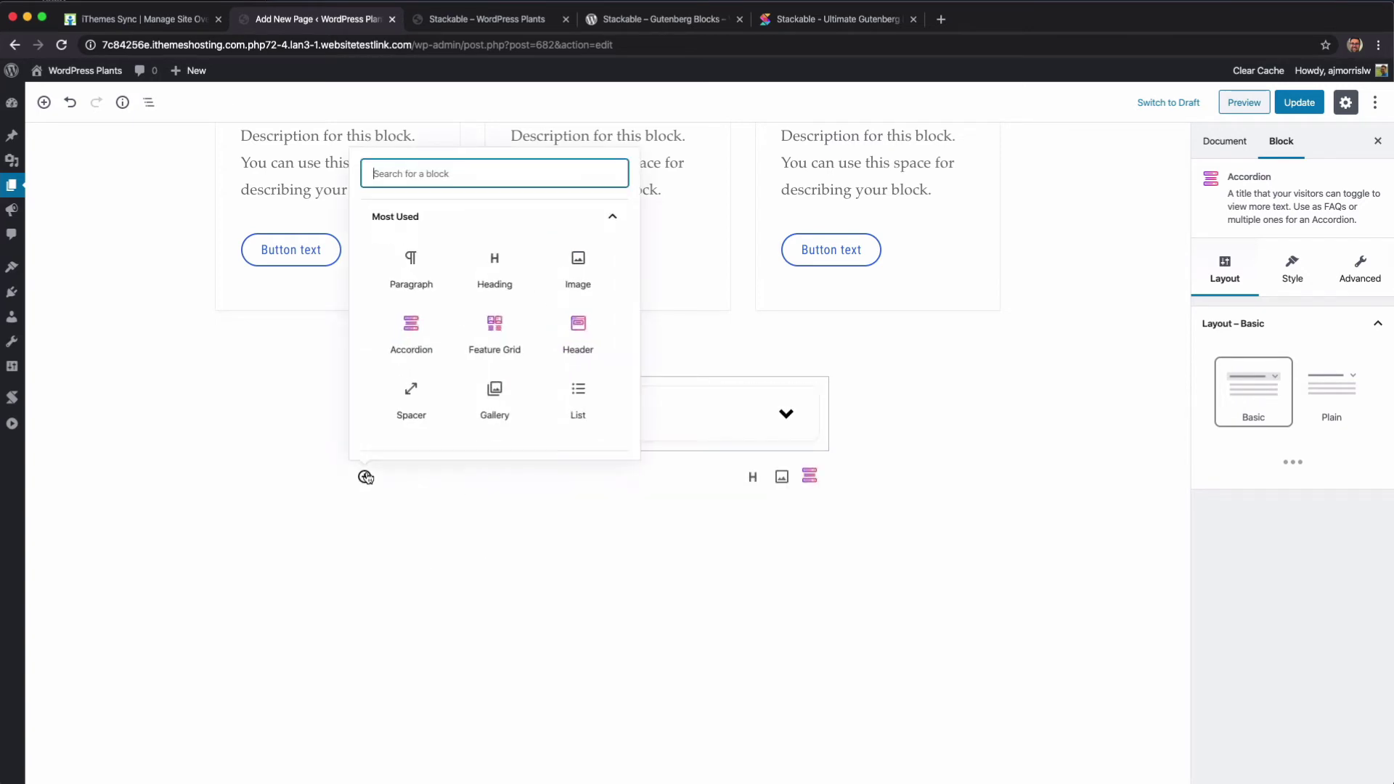
{"action": "left_click", "coordinate": [445, 217]}
{"action": "left_click", "coordinate": [492, 417]}
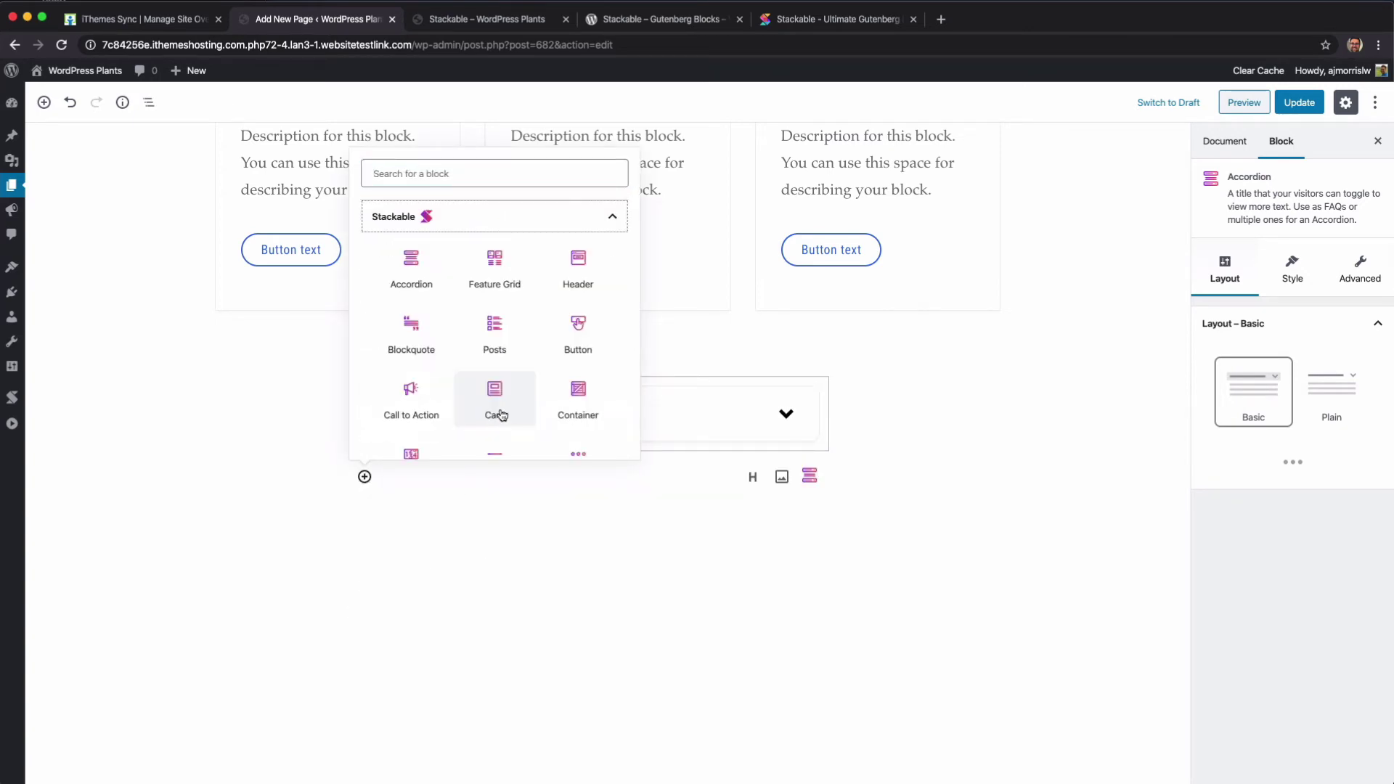
{"action": "left_click", "coordinate": [421, 415]}
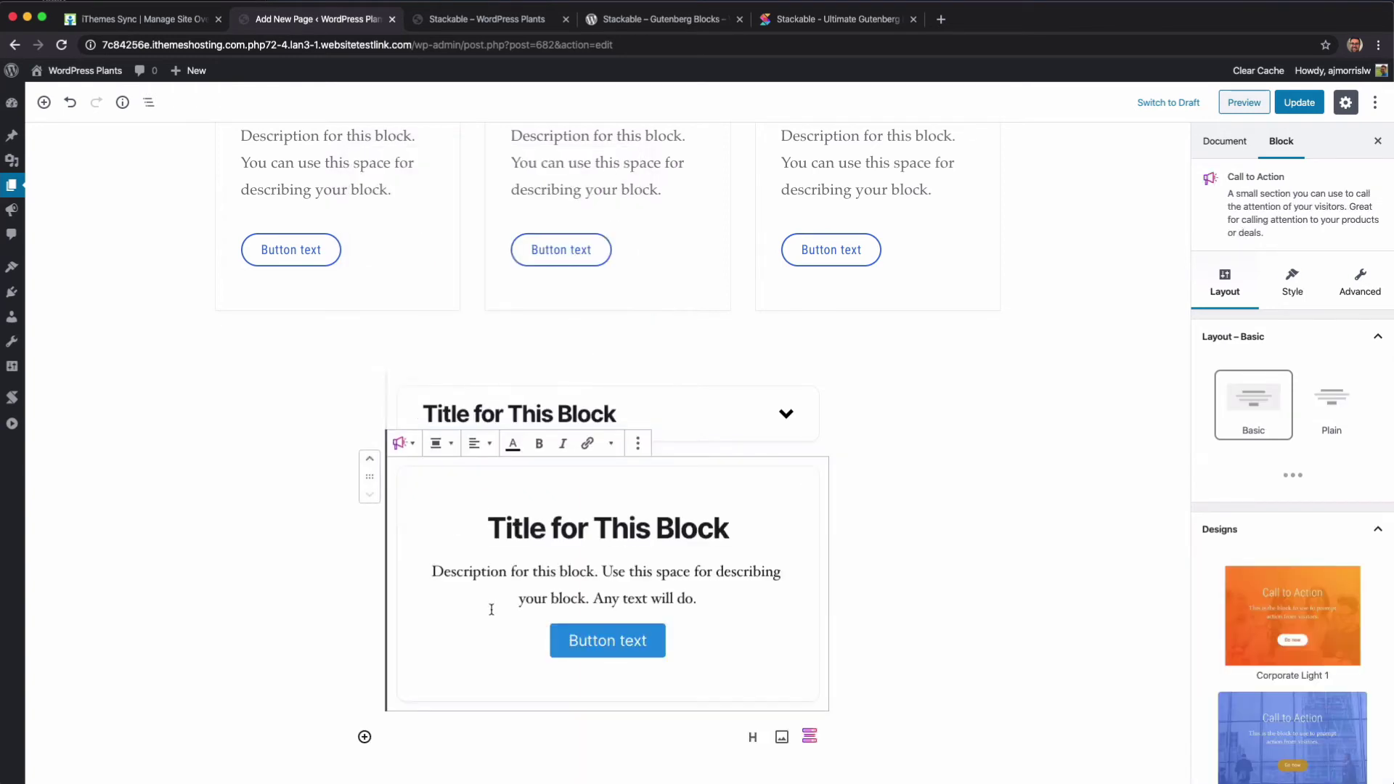
Step: Check the Call to Action's alignment options, try its Plain layout, and return it to Basic
{"action": "left_click", "coordinate": [438, 444]}
{"action": "left_click", "coordinate": [438, 444]}
{"action": "left_click", "coordinate": [1321, 407]}
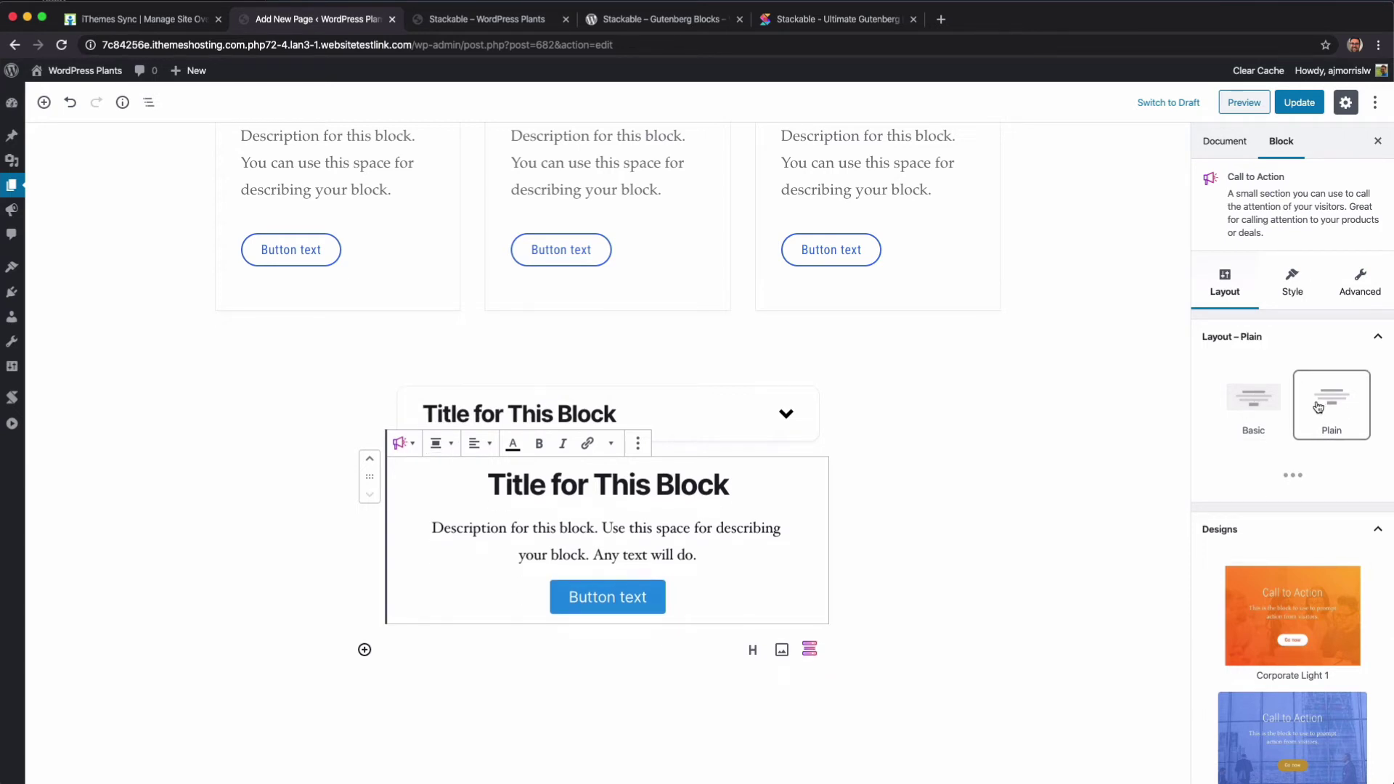
{"action": "left_click", "coordinate": [1264, 406]}
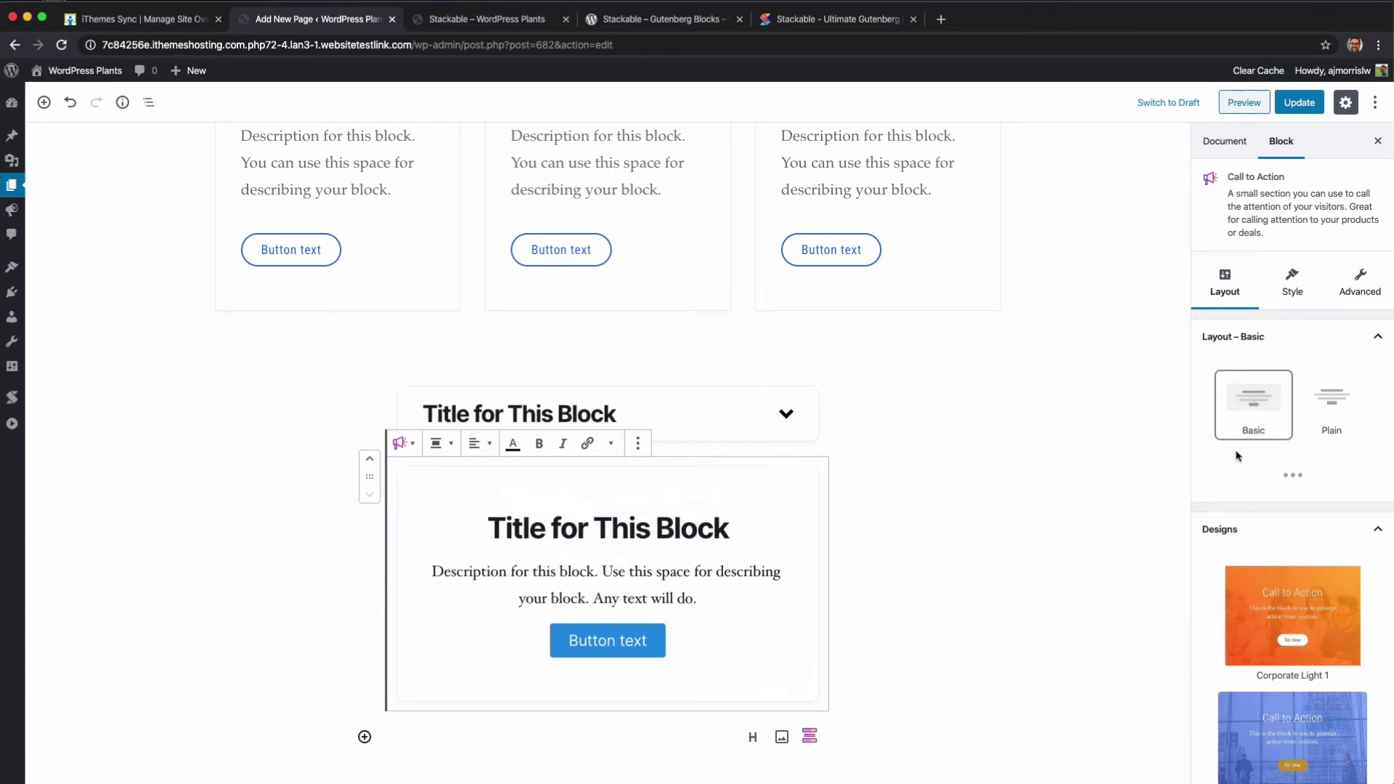
Step: Browse the Call to Action designs and apply Corporate Light 1
{"action": "scroll", "coordinate": [1238, 458], "scroll_direction": "down", "scroll_amount": 3}
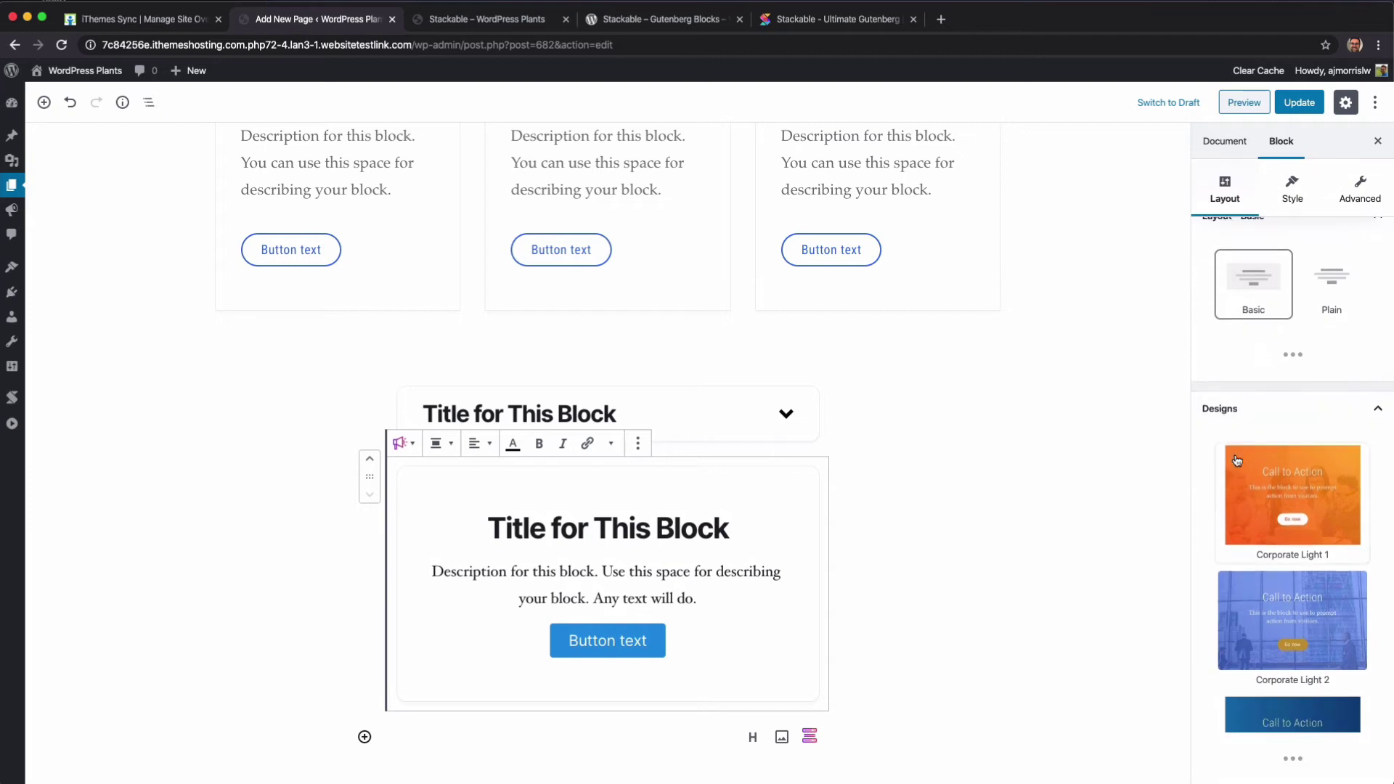
{"action": "scroll", "coordinate": [1237, 460], "scroll_direction": "down", "scroll_amount": 5}
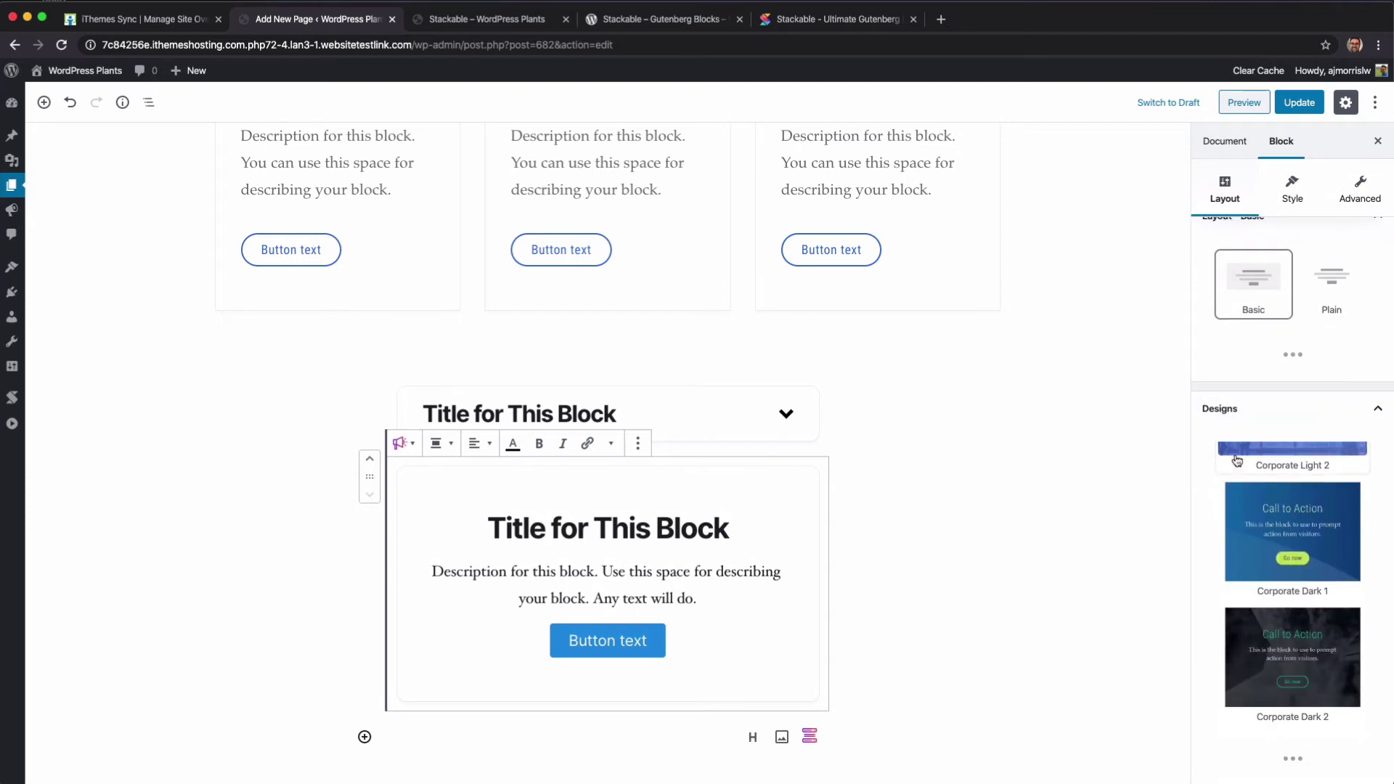
{"action": "scroll", "coordinate": [1237, 460], "scroll_direction": "up", "scroll_amount": 5}
{"action": "left_click", "coordinate": [1262, 481]}
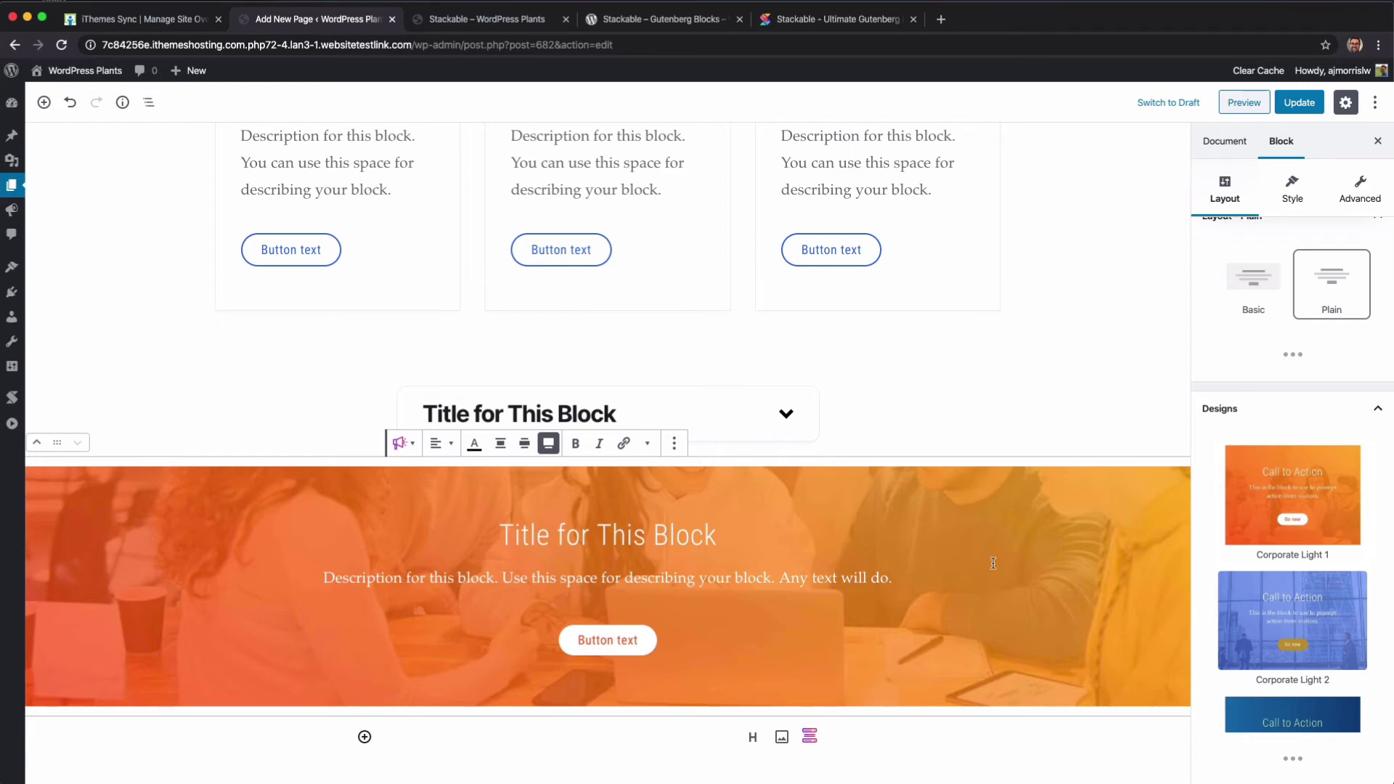
Step: Look over the page, show the Call to Action's style settings, and update the page
{"action": "scroll", "coordinate": [427, 373], "scroll_direction": "up", "scroll_amount": 10}
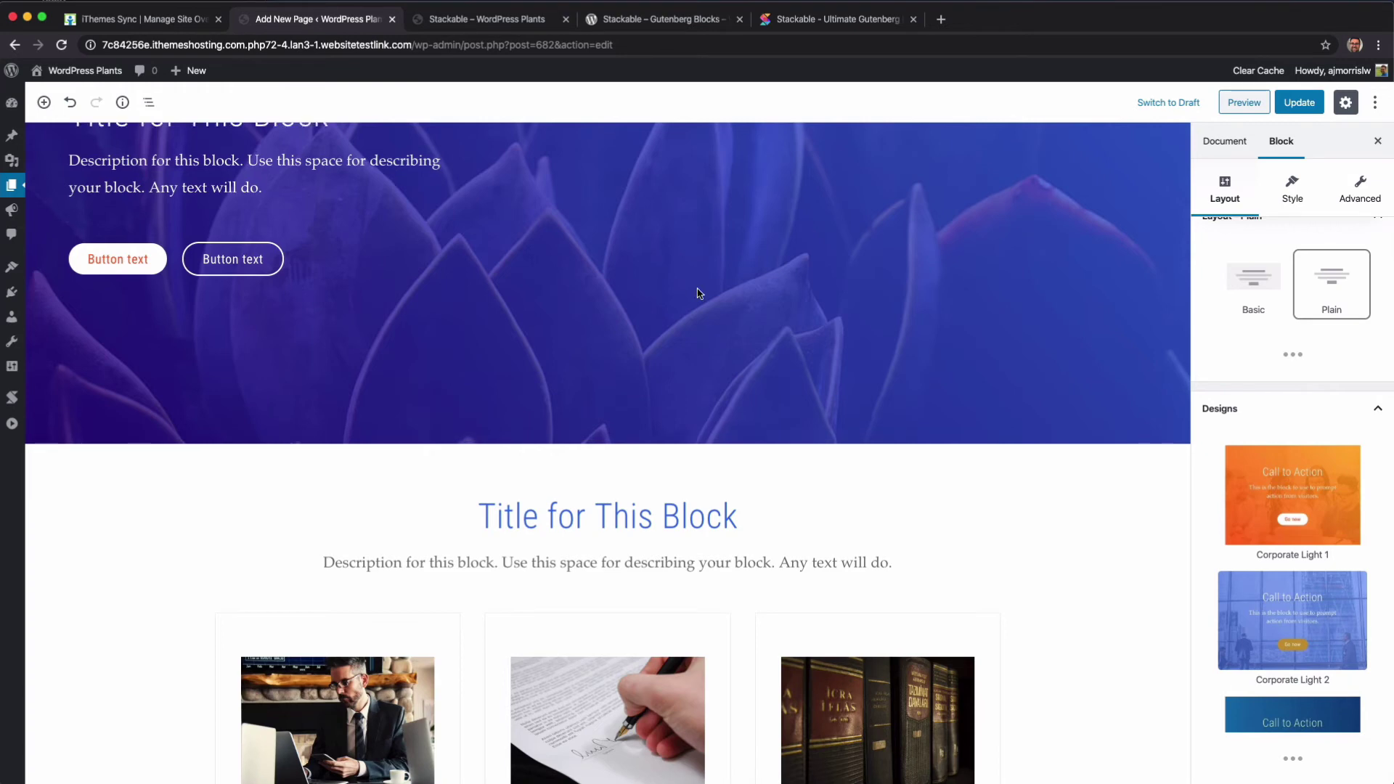
{"action": "scroll", "coordinate": [637, 282], "scroll_direction": "down", "scroll_amount": 3}
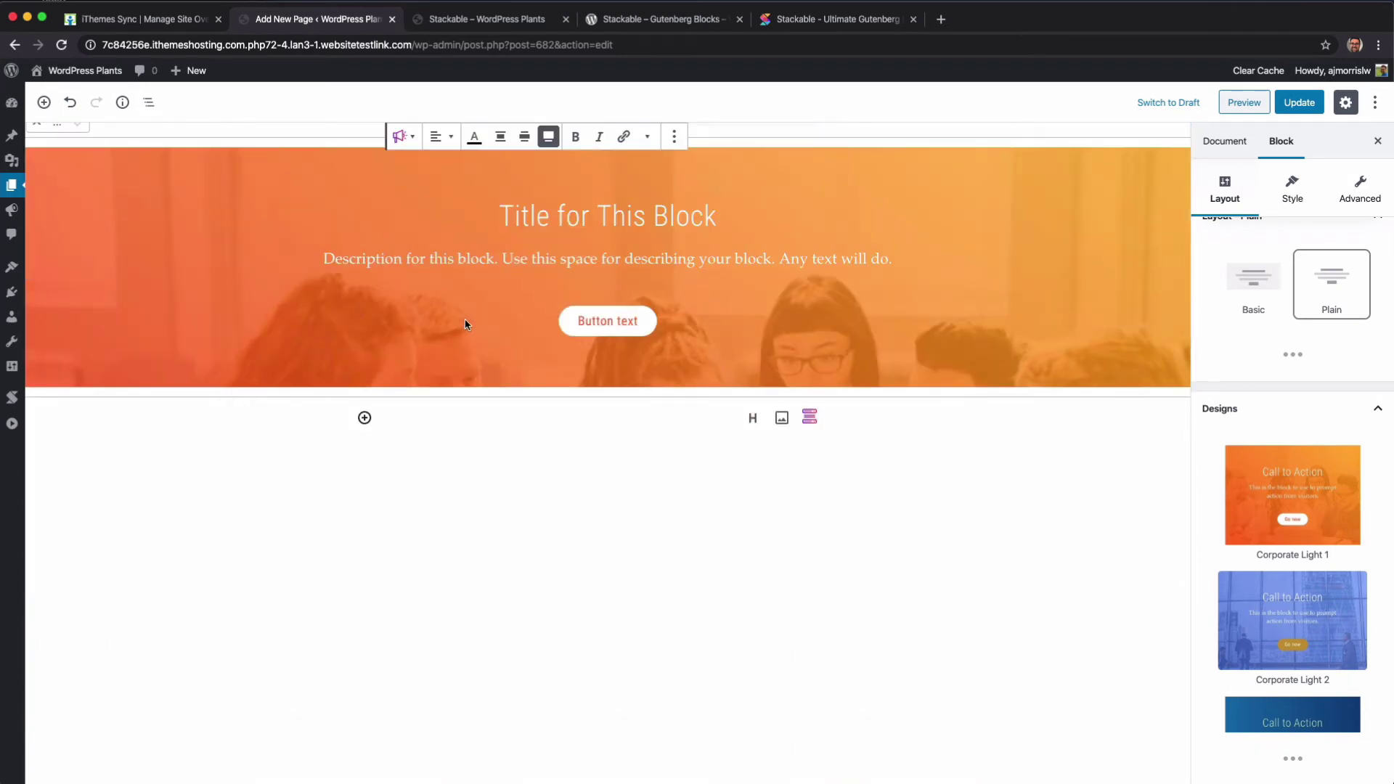
{"action": "left_click", "coordinate": [1293, 191]}
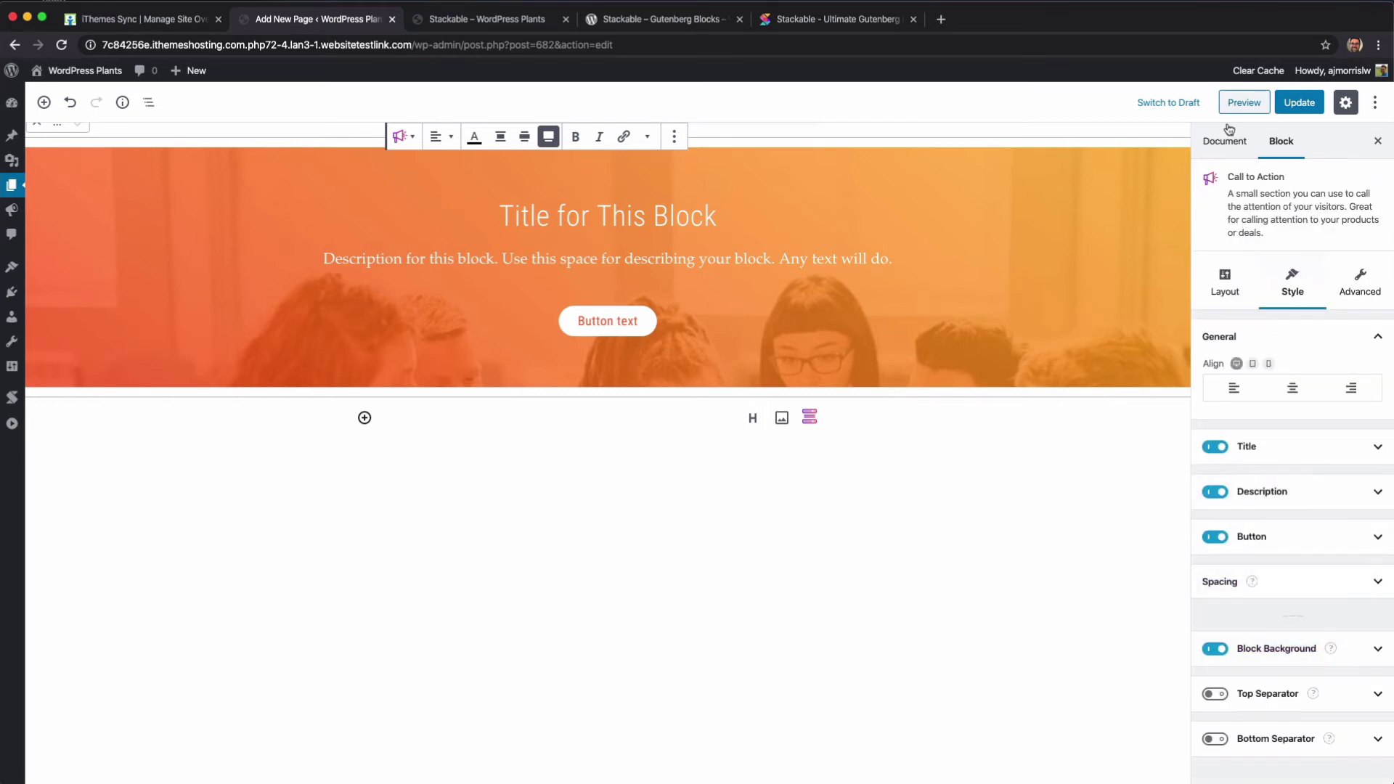
{"action": "left_click", "coordinate": [1297, 107]}
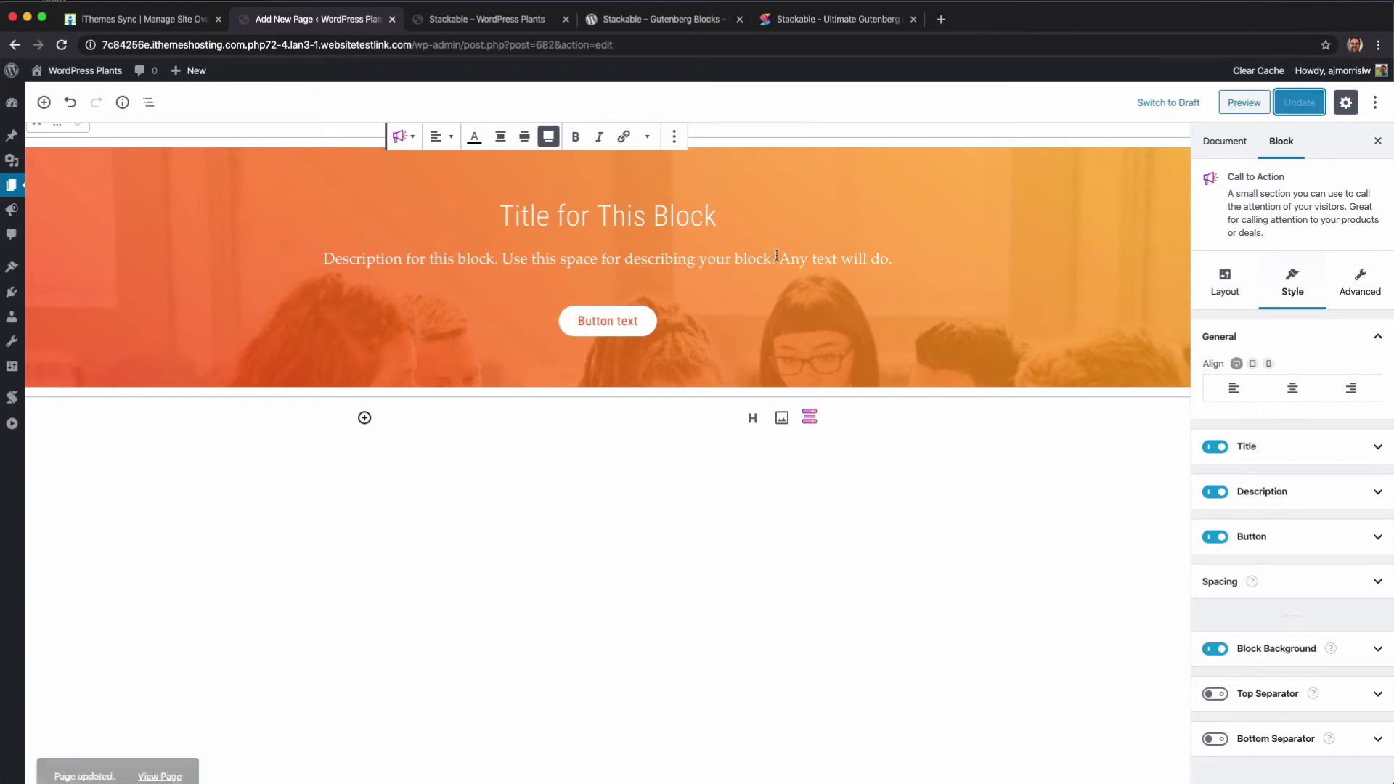
Step: Refresh the live Stackable page, review the new blocks below the Feature Grid, and expand and collapse the Accordion
{"action": "left_click", "coordinate": [437, 20]}
{"action": "key", "text": "super+r"}
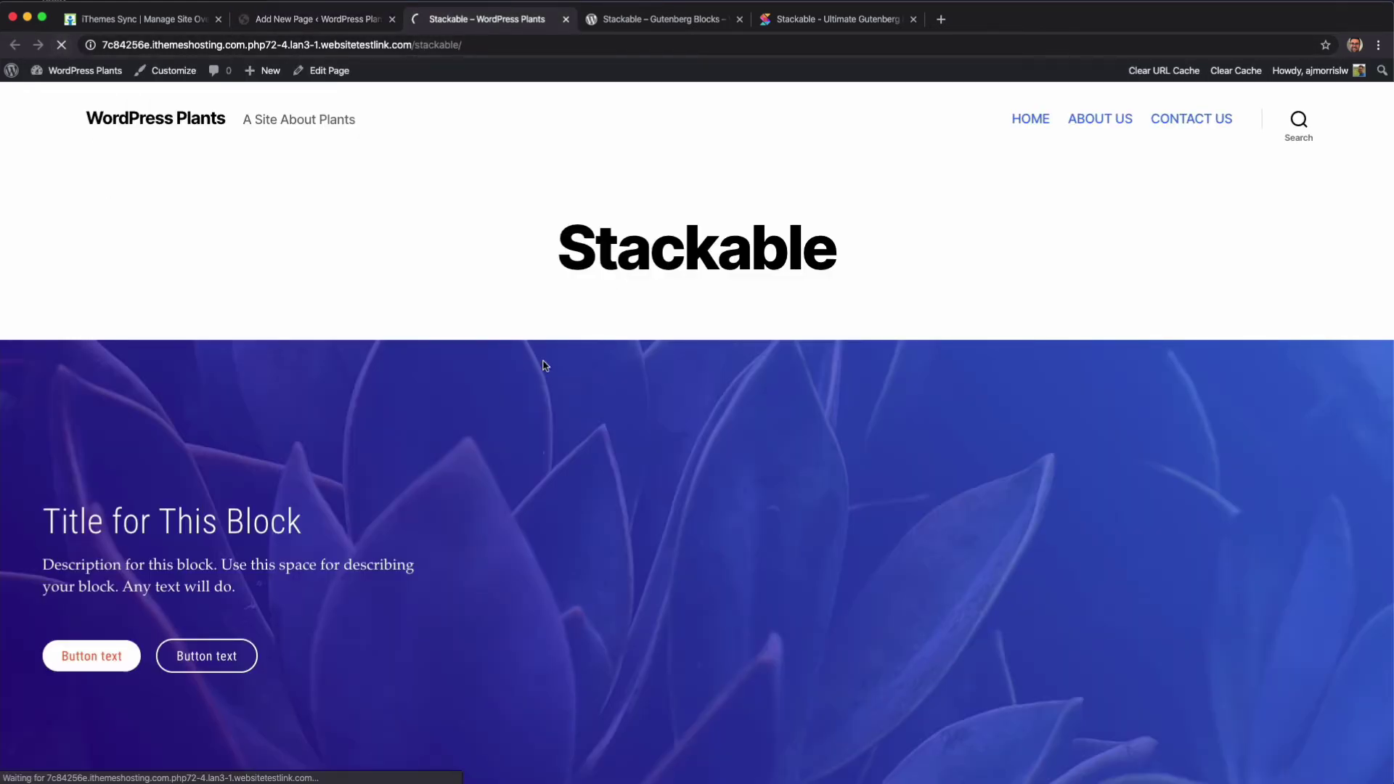
{"action": "scroll", "coordinate": [682, 405], "scroll_direction": "down", "scroll_amount": 10}
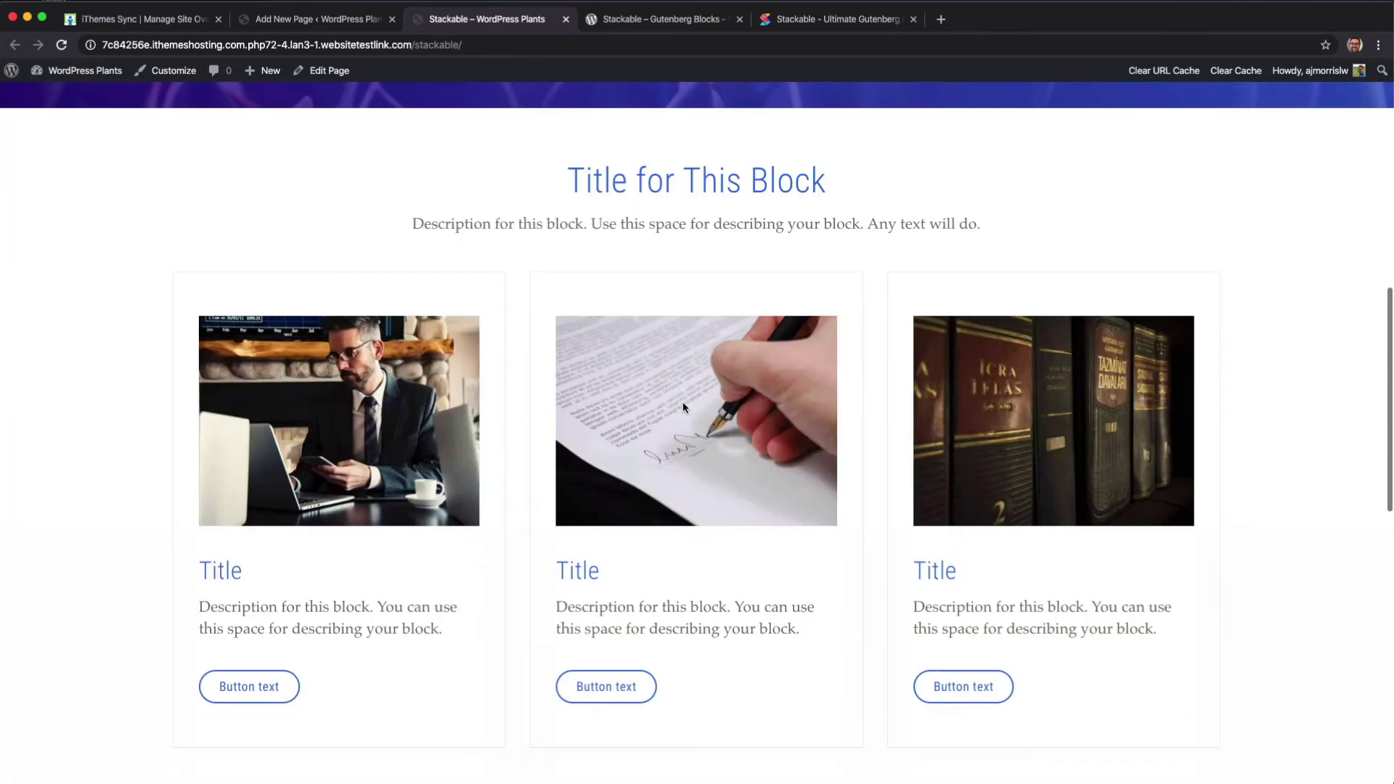
{"action": "scroll", "coordinate": [683, 406], "scroll_direction": "down", "scroll_amount": 10}
{"action": "scroll", "coordinate": [683, 406], "scroll_direction": "up", "scroll_amount": 1}
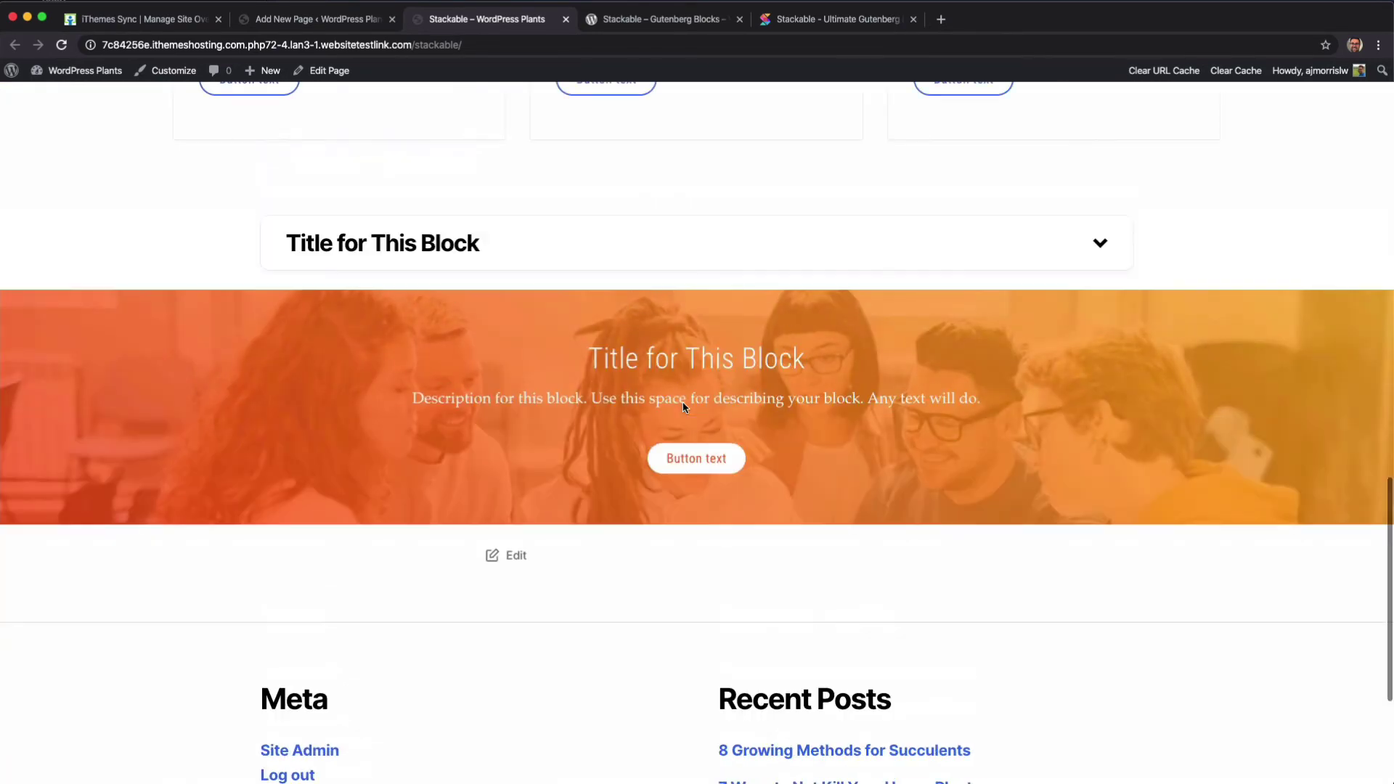
{"action": "left_click", "coordinate": [700, 240]}
{"action": "left_click", "coordinate": [647, 259]}
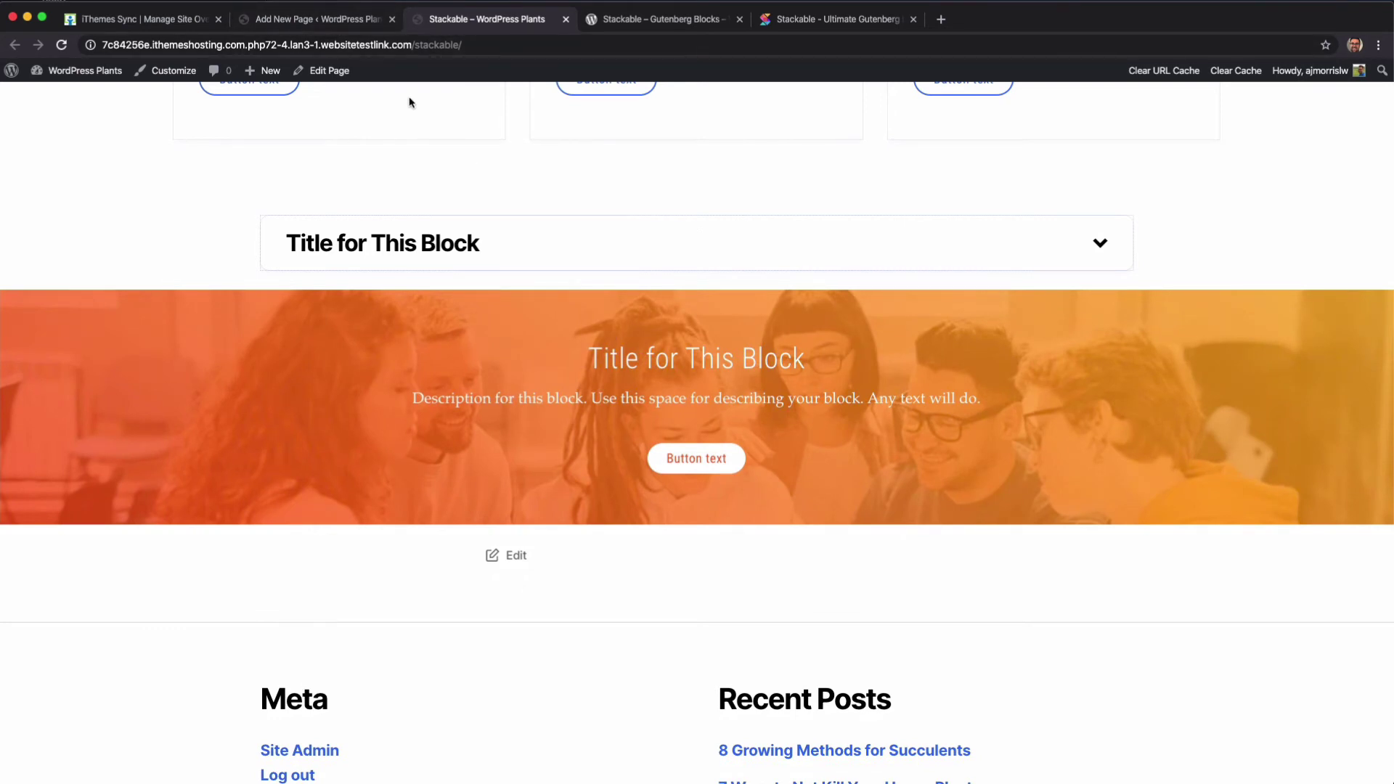
Step: Return to the page editor and remove the Accordion block above the Call to Action
{"action": "left_click", "coordinate": [346, 33]}
{"action": "scroll", "coordinate": [637, 336], "scroll_direction": "up", "scroll_amount": 2}
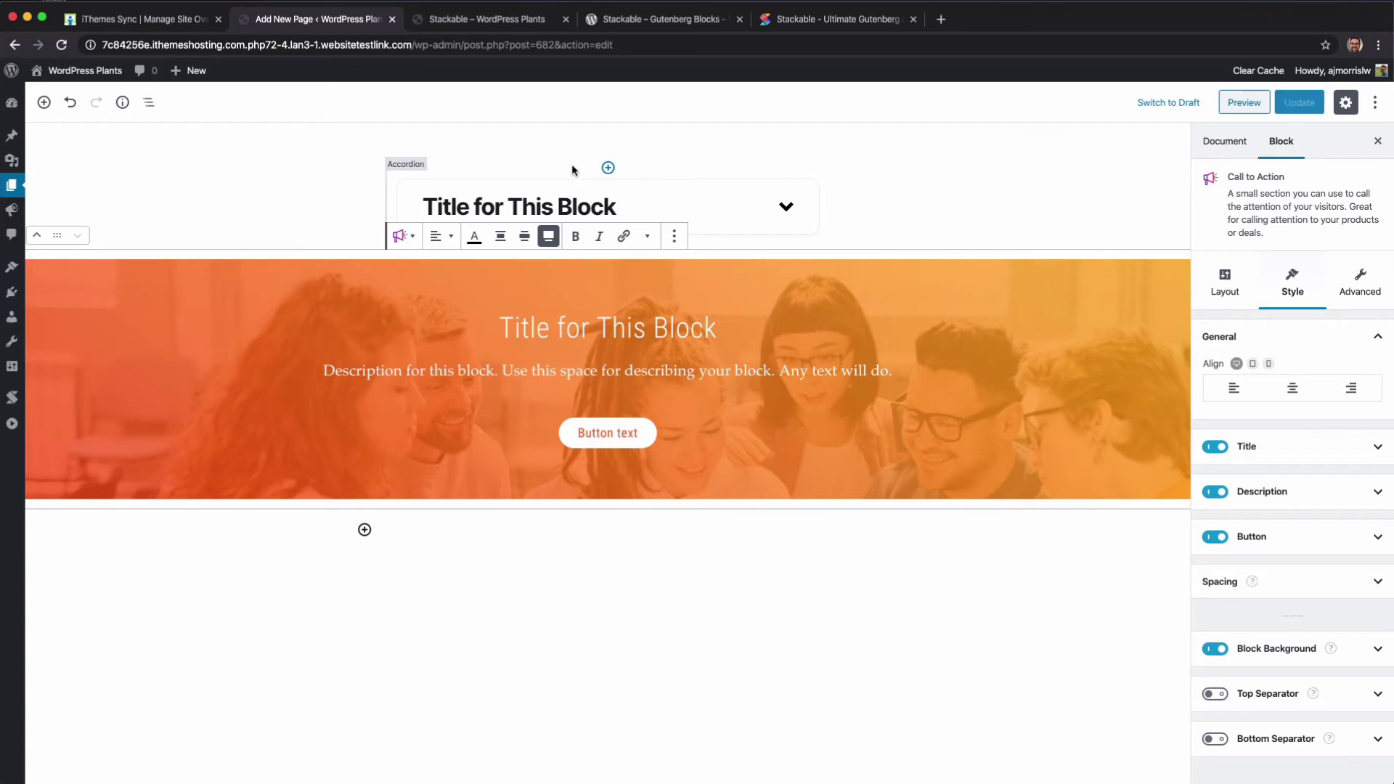
{"action": "left_click", "coordinate": [405, 187]}
{"action": "left_click", "coordinate": [475, 157]}
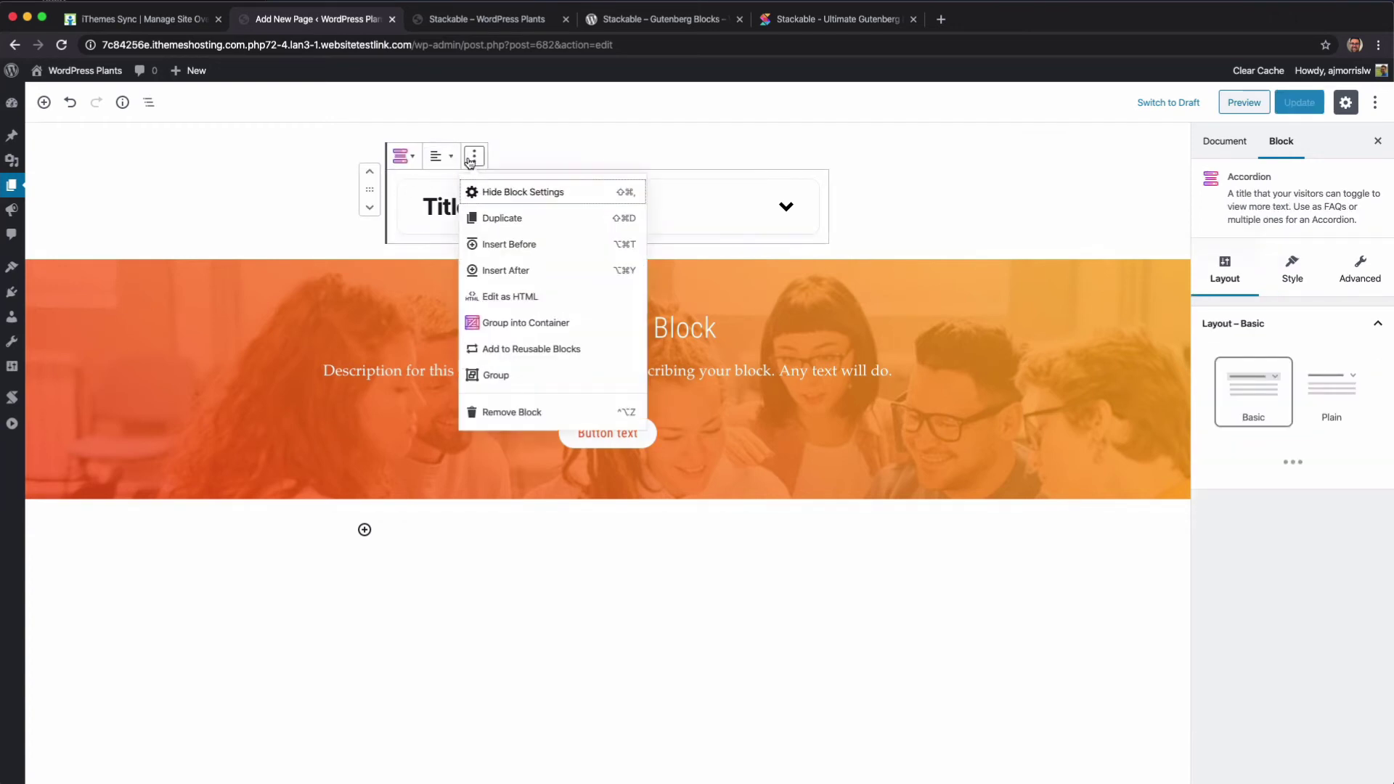
{"action": "left_click", "coordinate": [493, 411]}
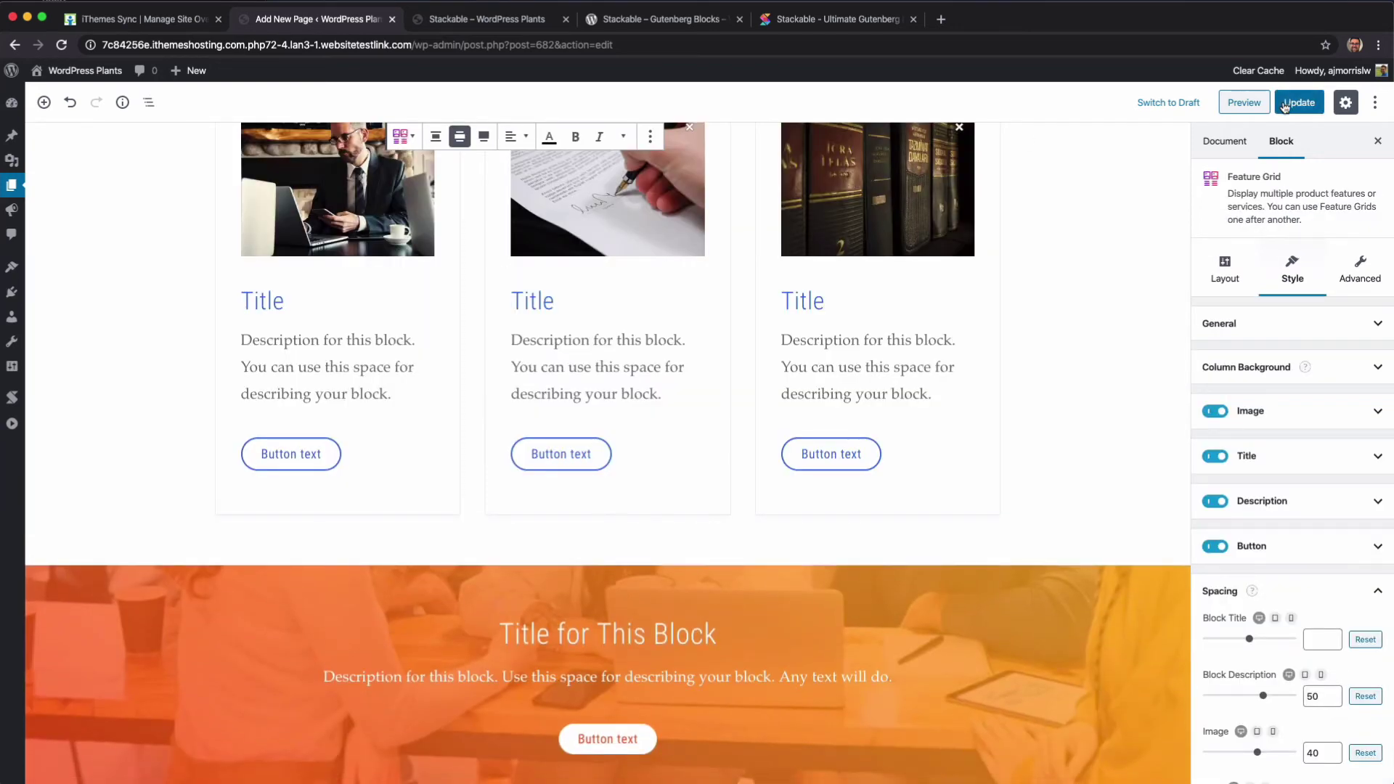
Step: Add a Stackable Container block below the Call to Action
{"action": "scroll", "coordinate": [601, 368], "scroll_direction": "down", "scroll_amount": 6}
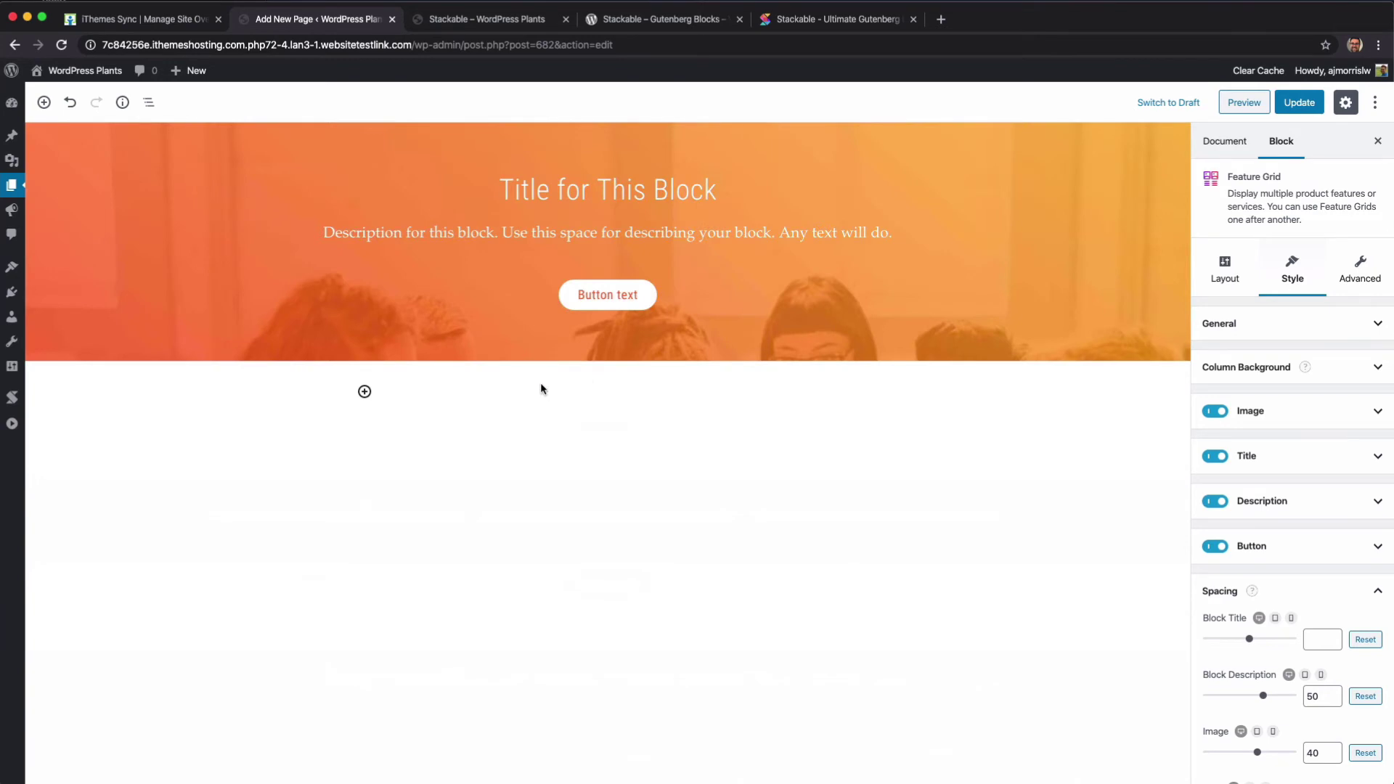
{"action": "left_click", "coordinate": [365, 393]}
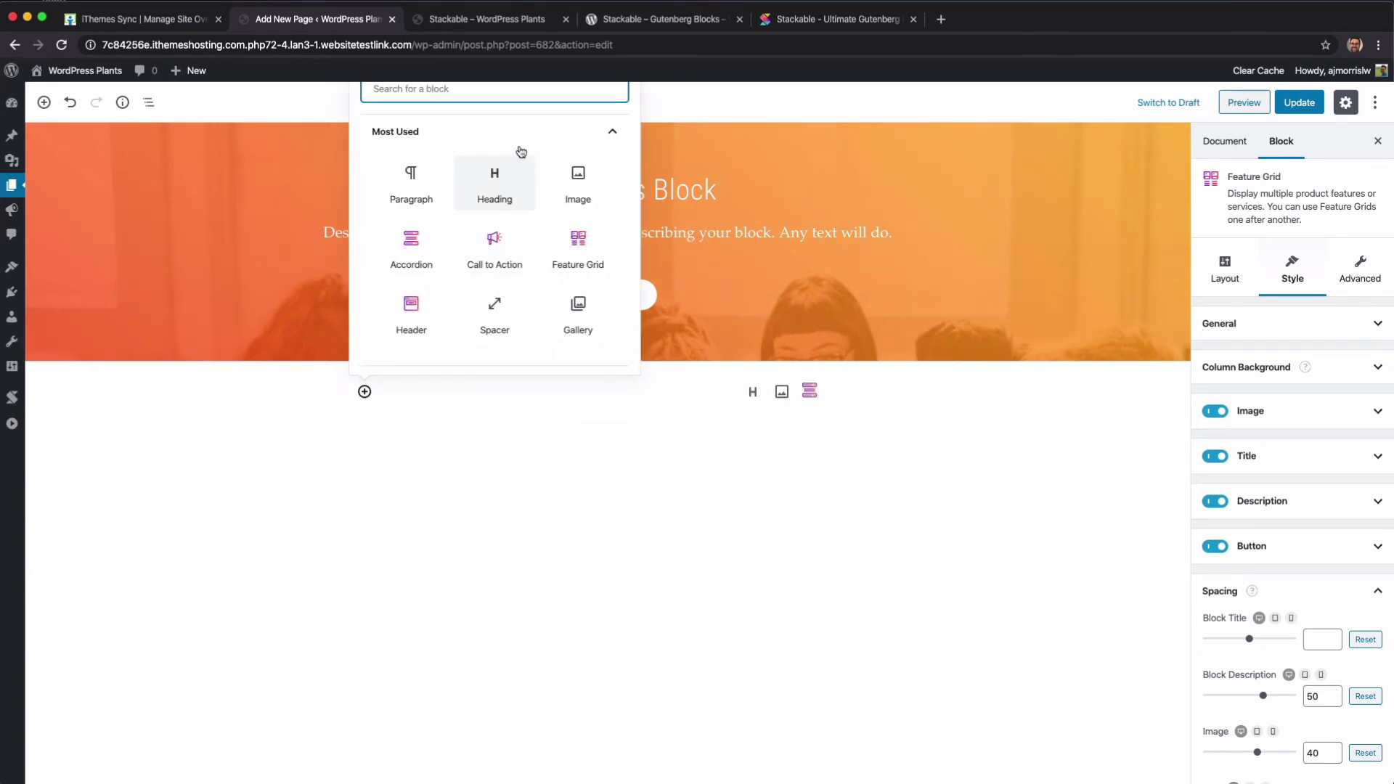
{"action": "left_click", "coordinate": [488, 132]}
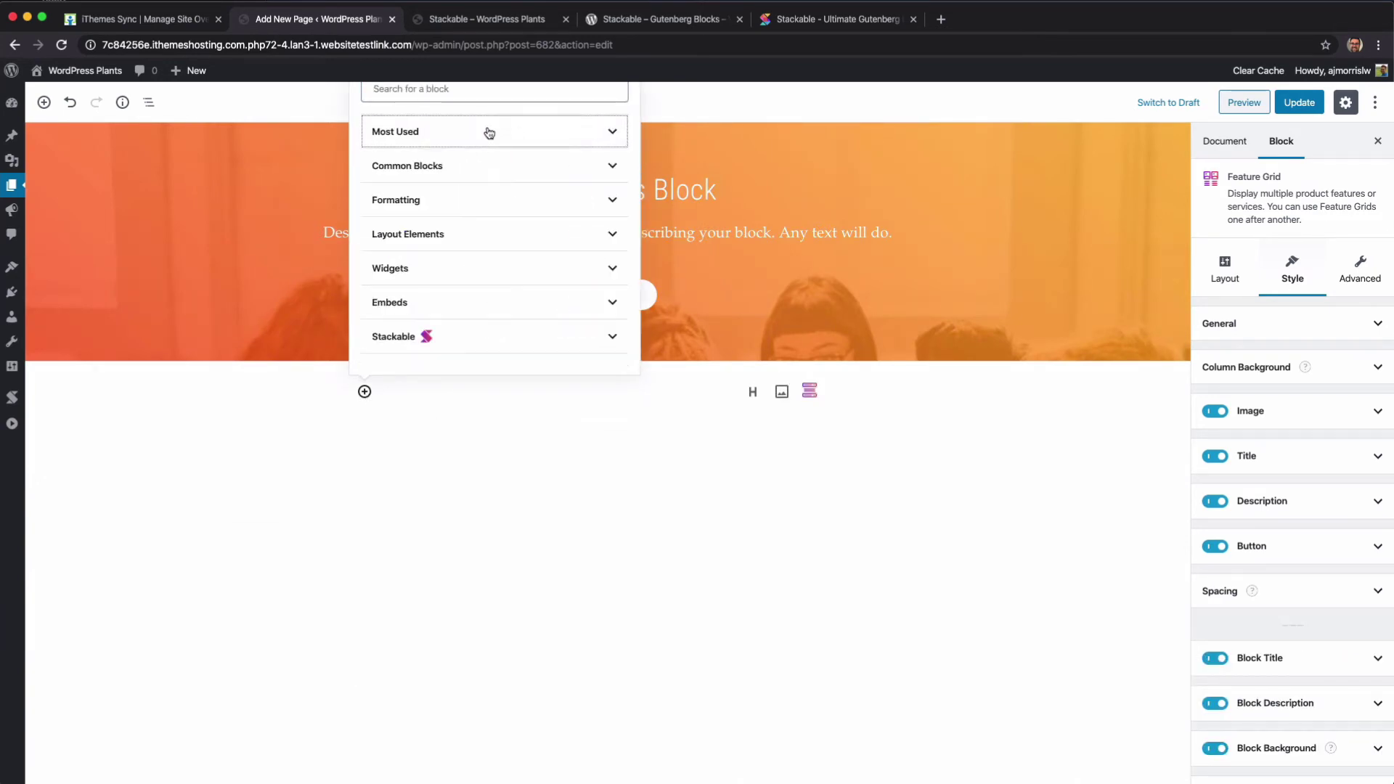
{"action": "left_click", "coordinate": [469, 338]}
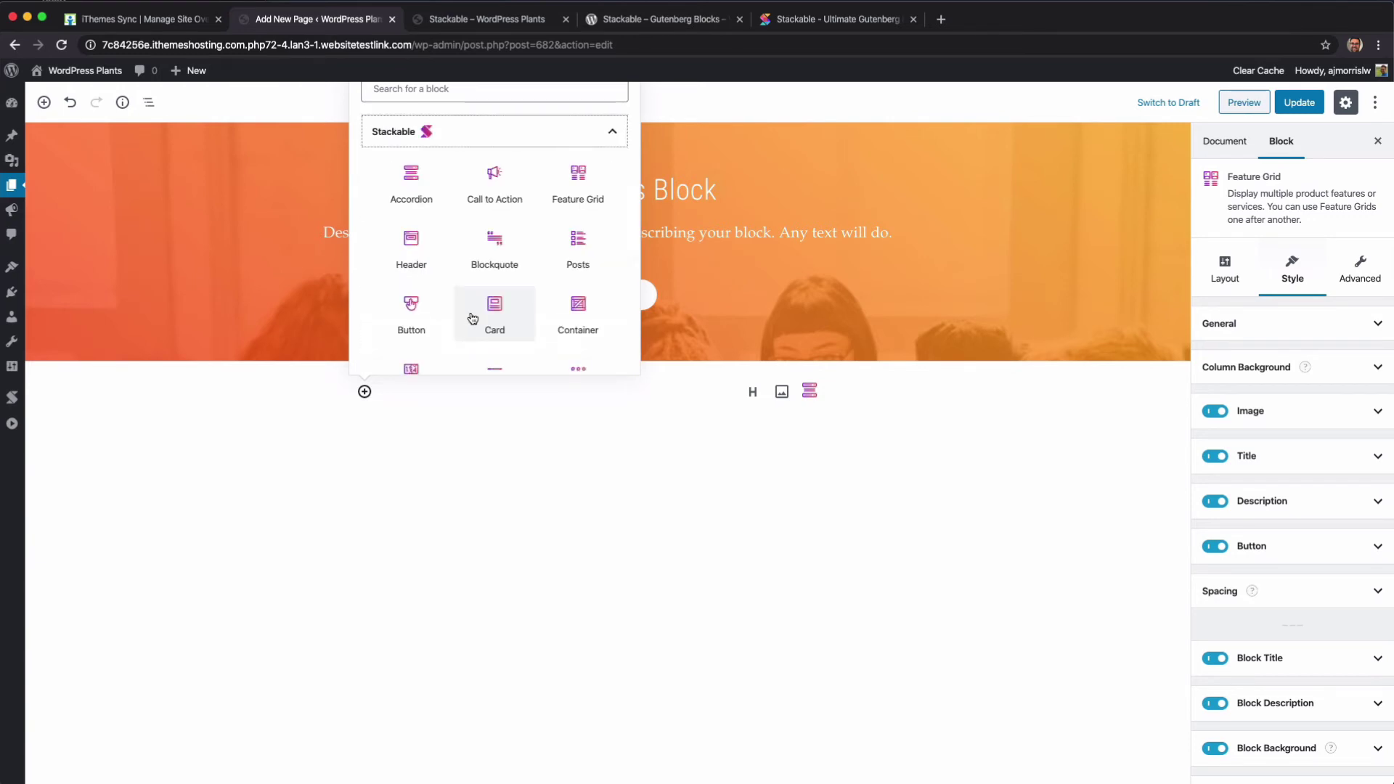
{"action": "left_click", "coordinate": [574, 313]}
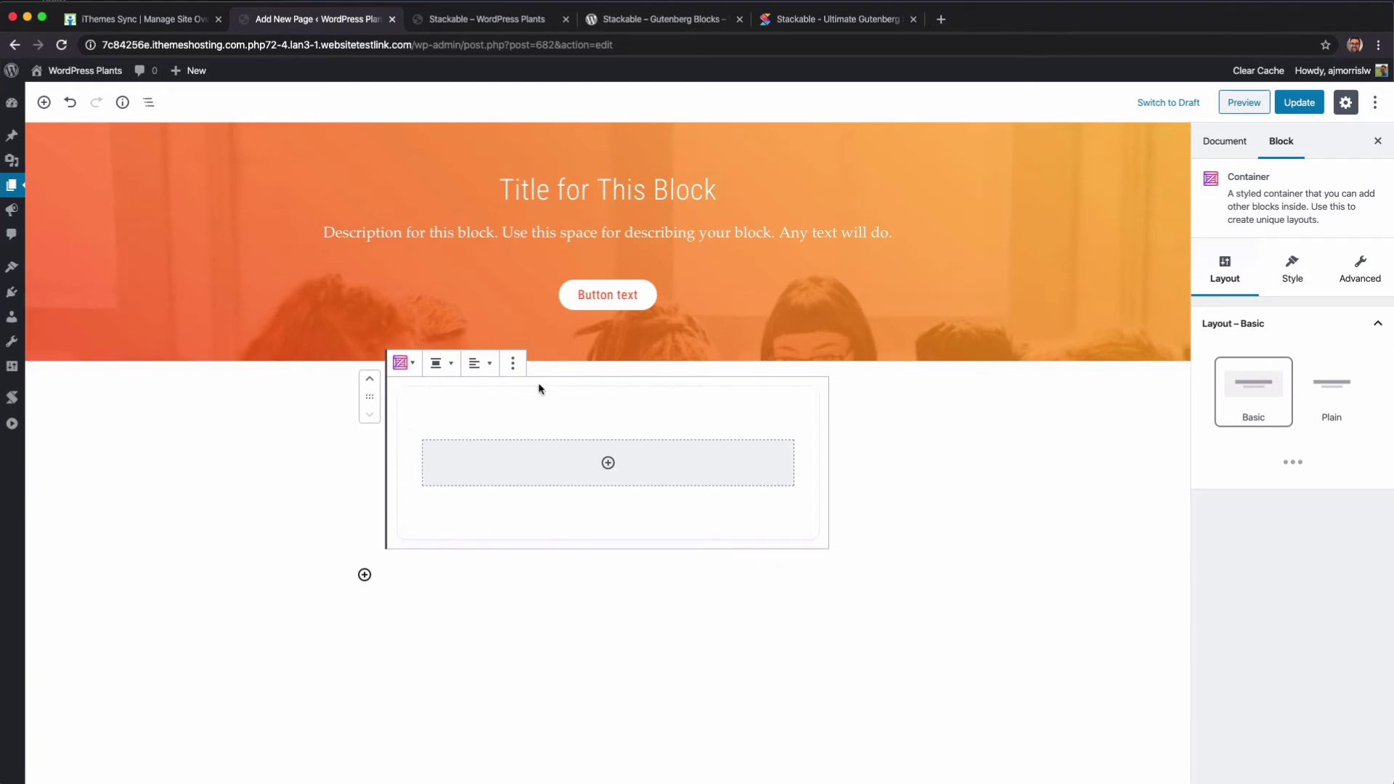
Step: Set the Container's background to a single blue color in its style settings
{"action": "left_click", "coordinate": [1270, 280]}
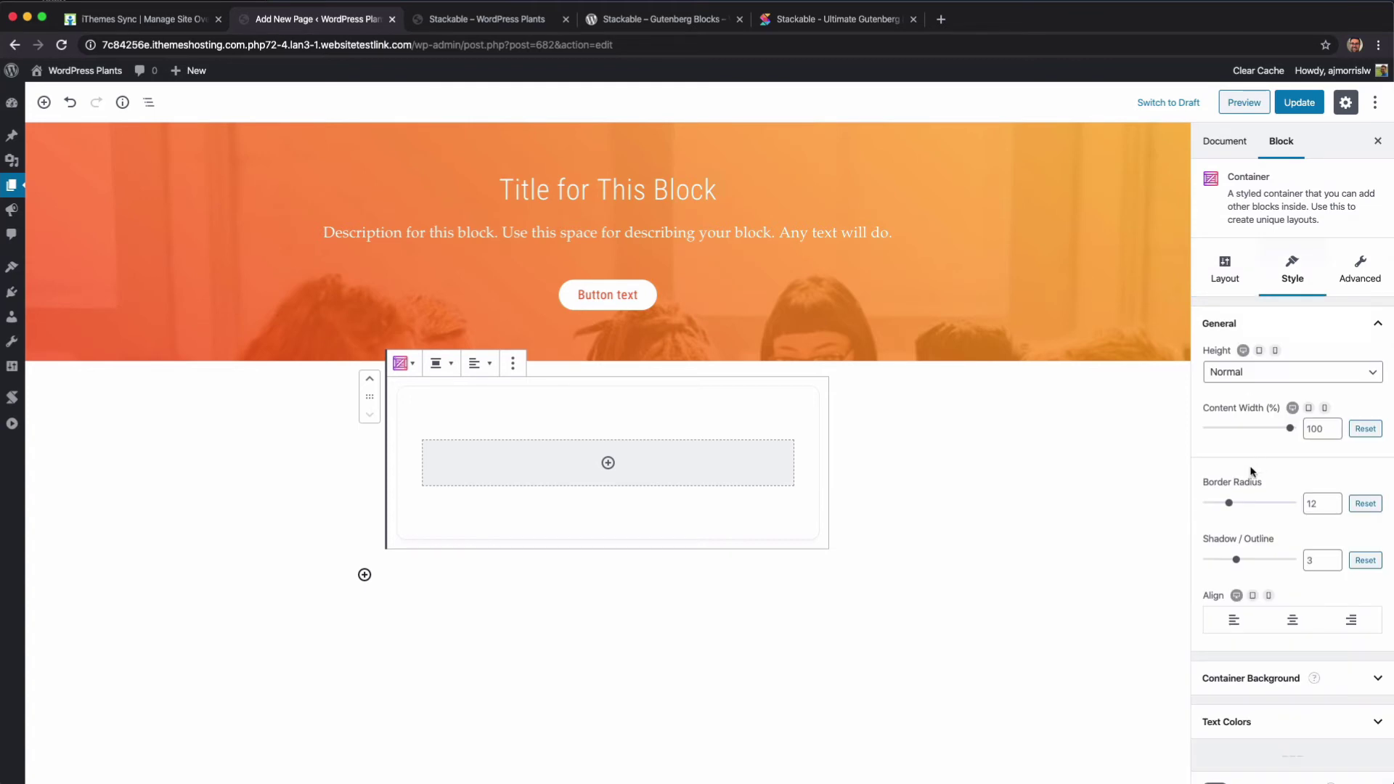
{"action": "scroll", "coordinate": [1251, 472], "scroll_direction": "down", "scroll_amount": 2}
{"action": "left_click", "coordinate": [1212, 614]}
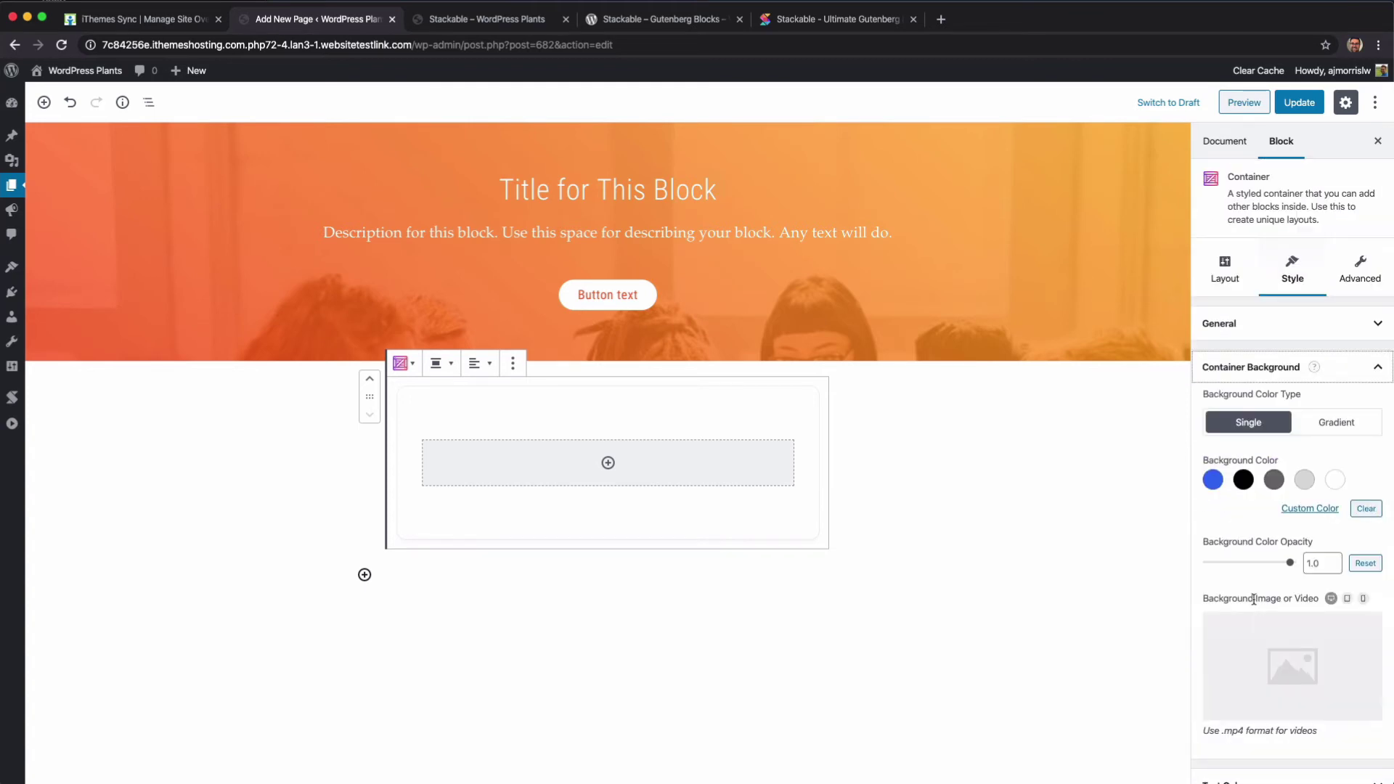
{"action": "left_click", "coordinate": [1213, 480]}
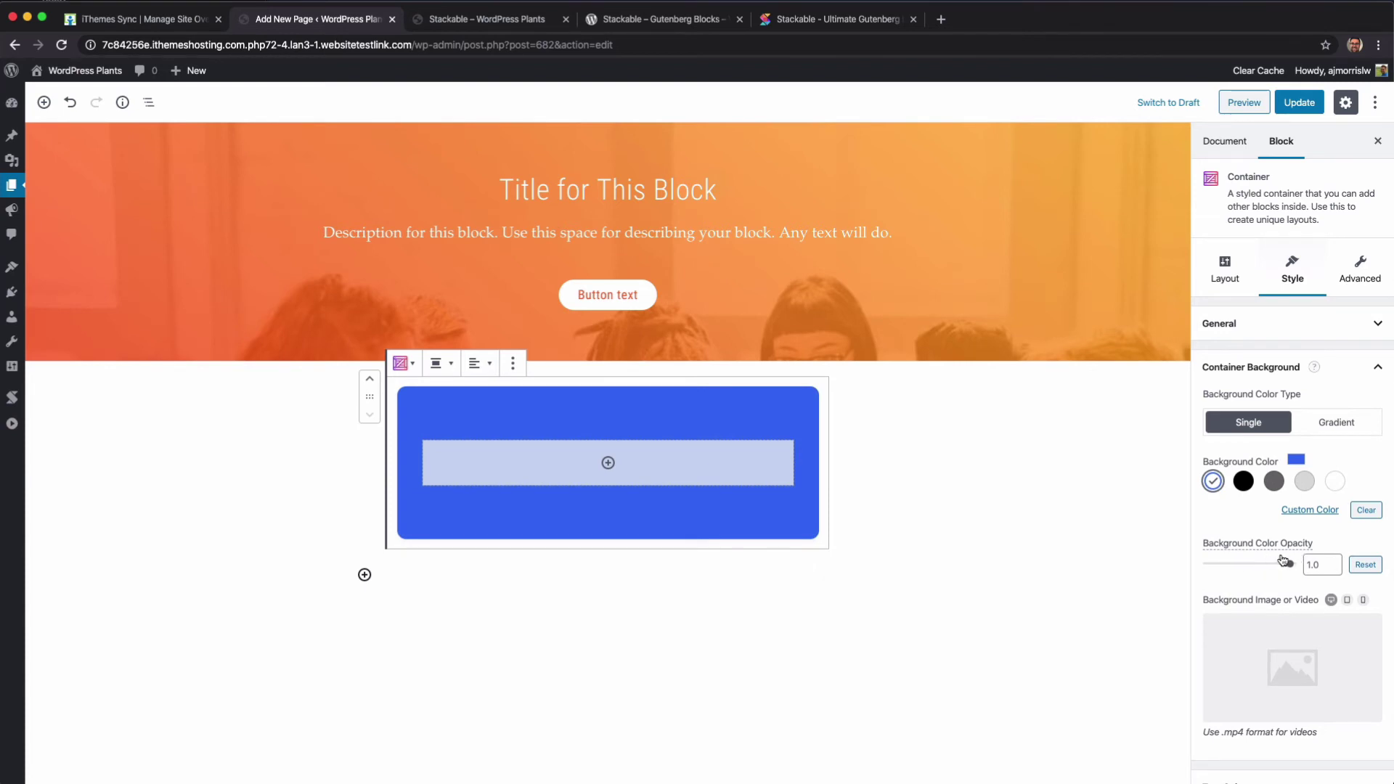
Step: Switch the Container's background to a gradient and set its second color to dark purple #330375
{"action": "left_click", "coordinate": [1334, 422]}
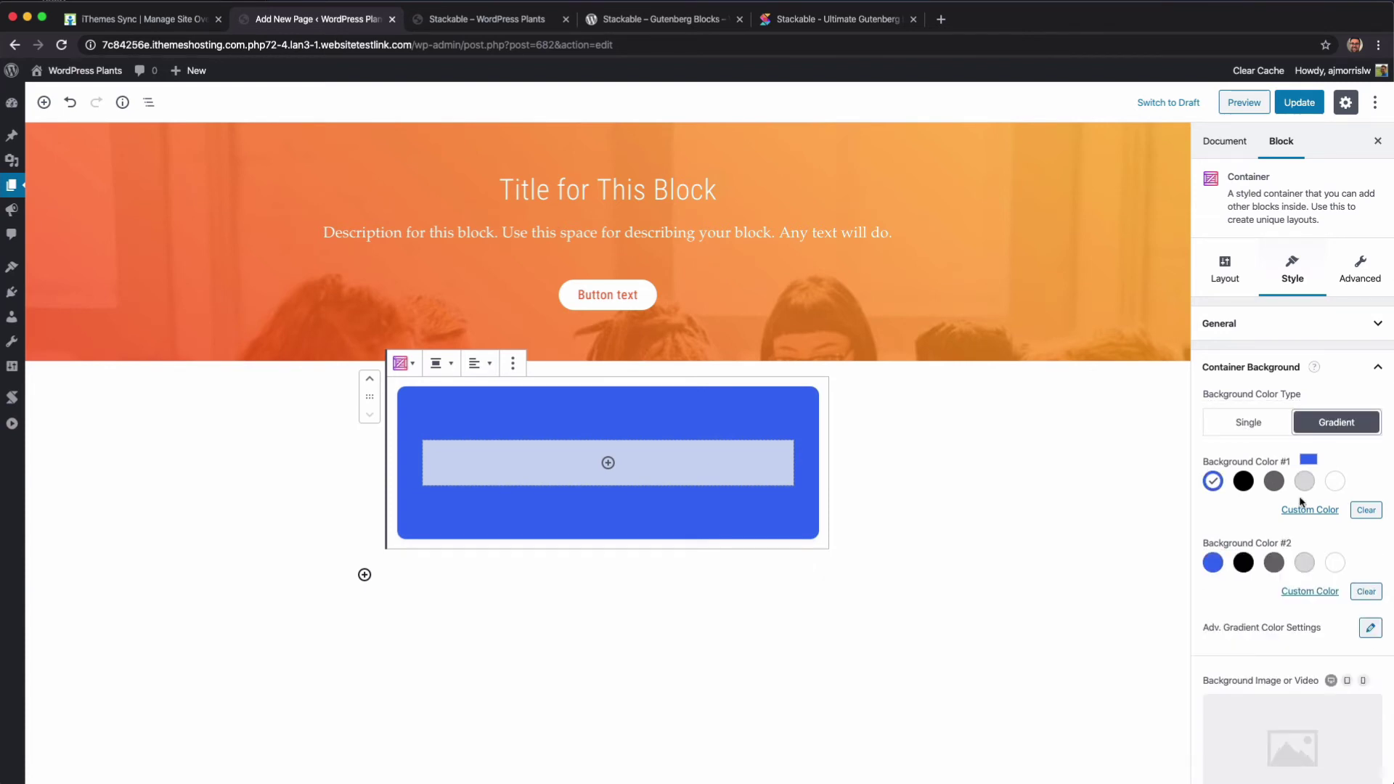
{"action": "left_click", "coordinate": [1310, 591]}
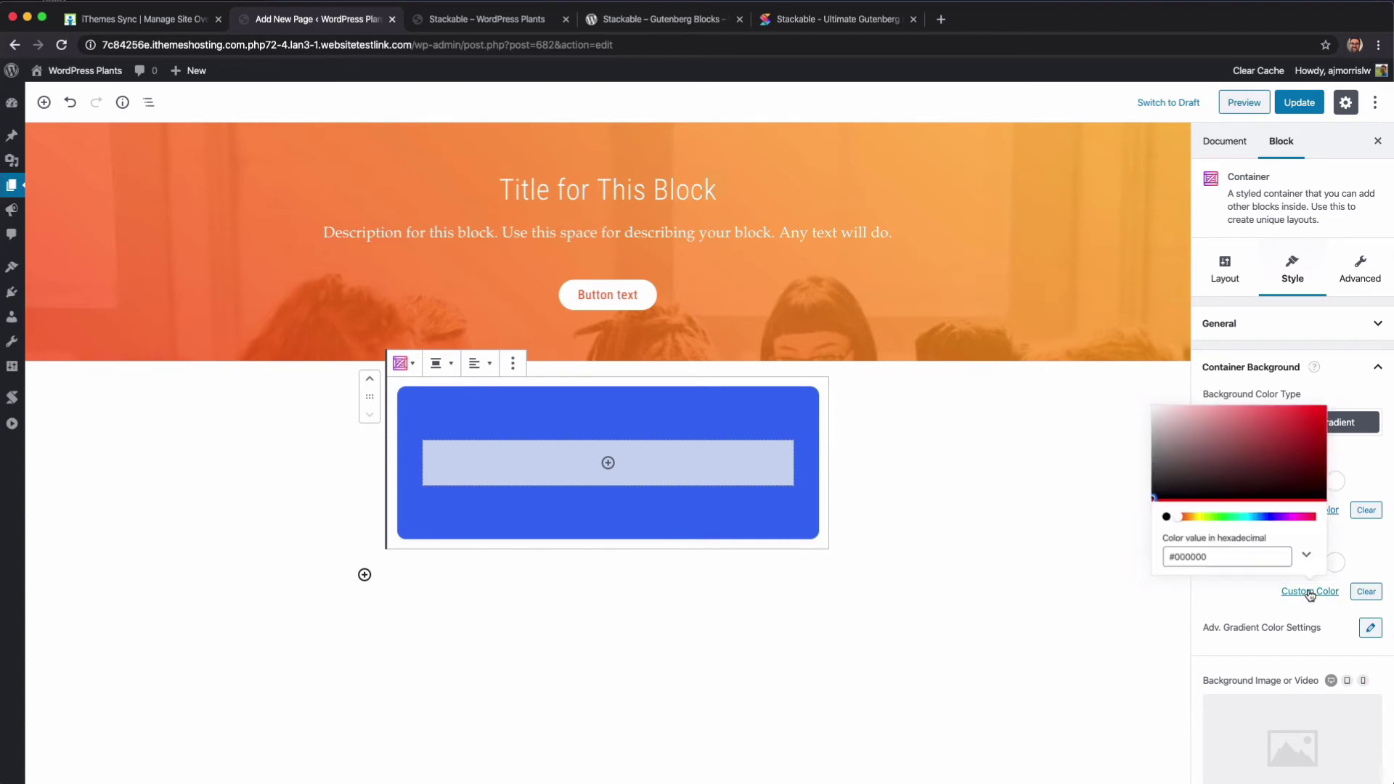
{"action": "left_click_drag", "start_coordinate": [1238, 513], "coordinate": [1273, 514]}
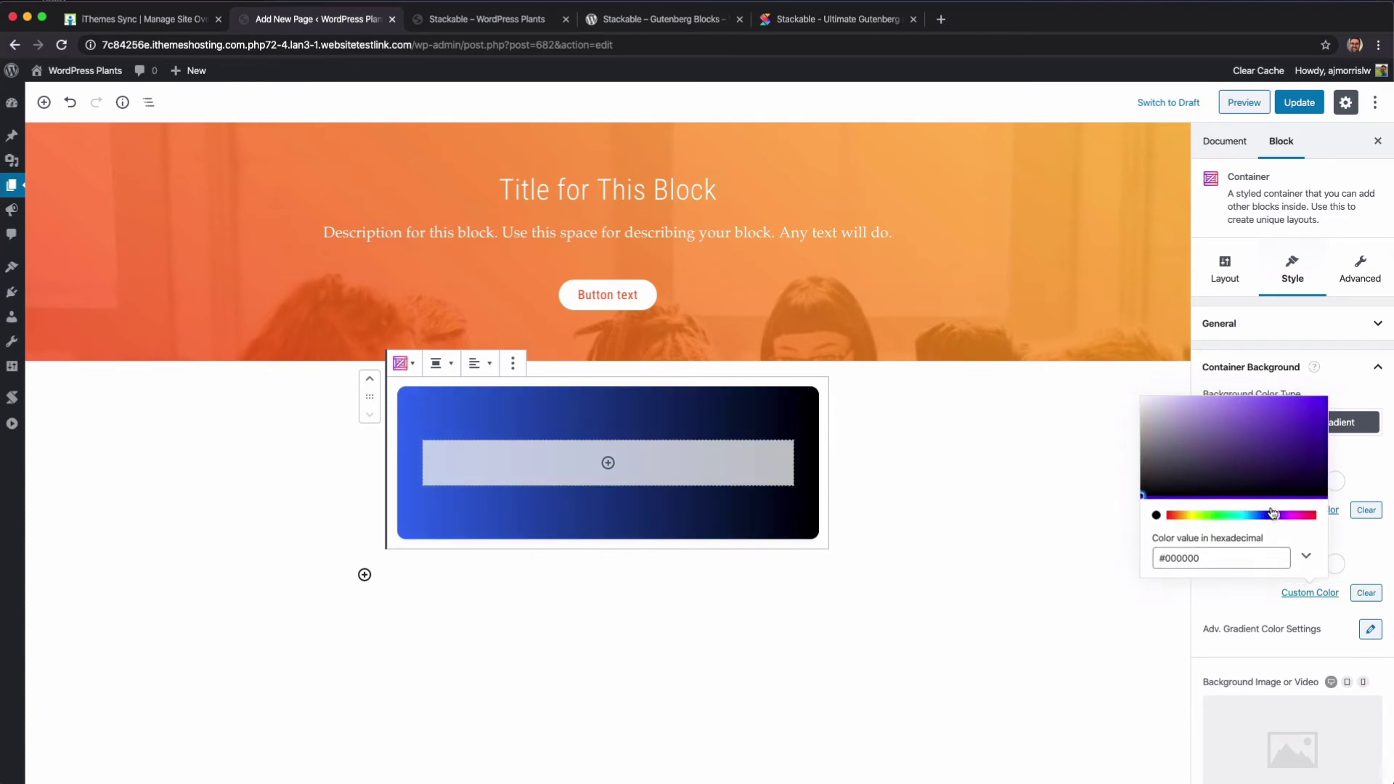
{"action": "left_click_drag", "start_coordinate": [1295, 425], "coordinate": [1321, 454]}
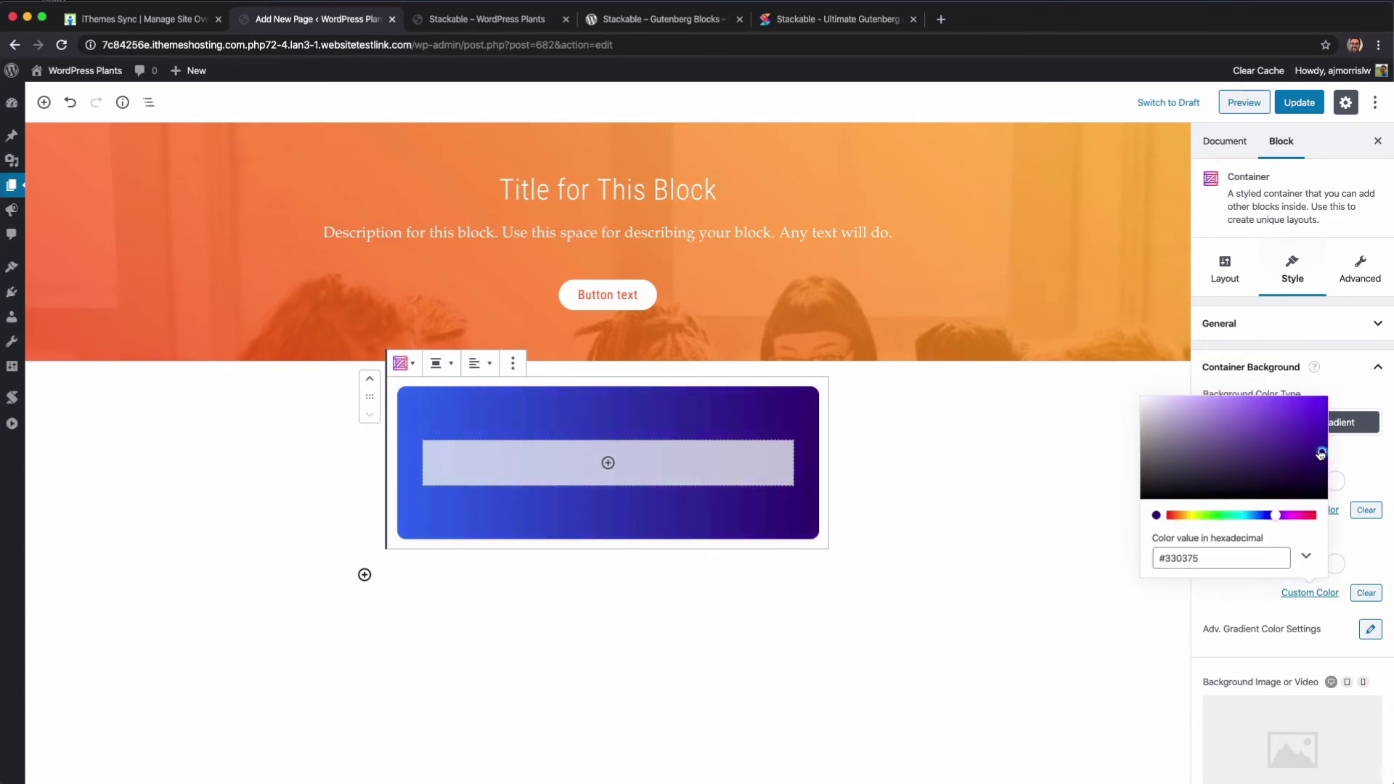
Step: Set the Container's gradient direction to 240 degrees and the first color's location to 20
{"action": "left_click", "coordinate": [1371, 629]}
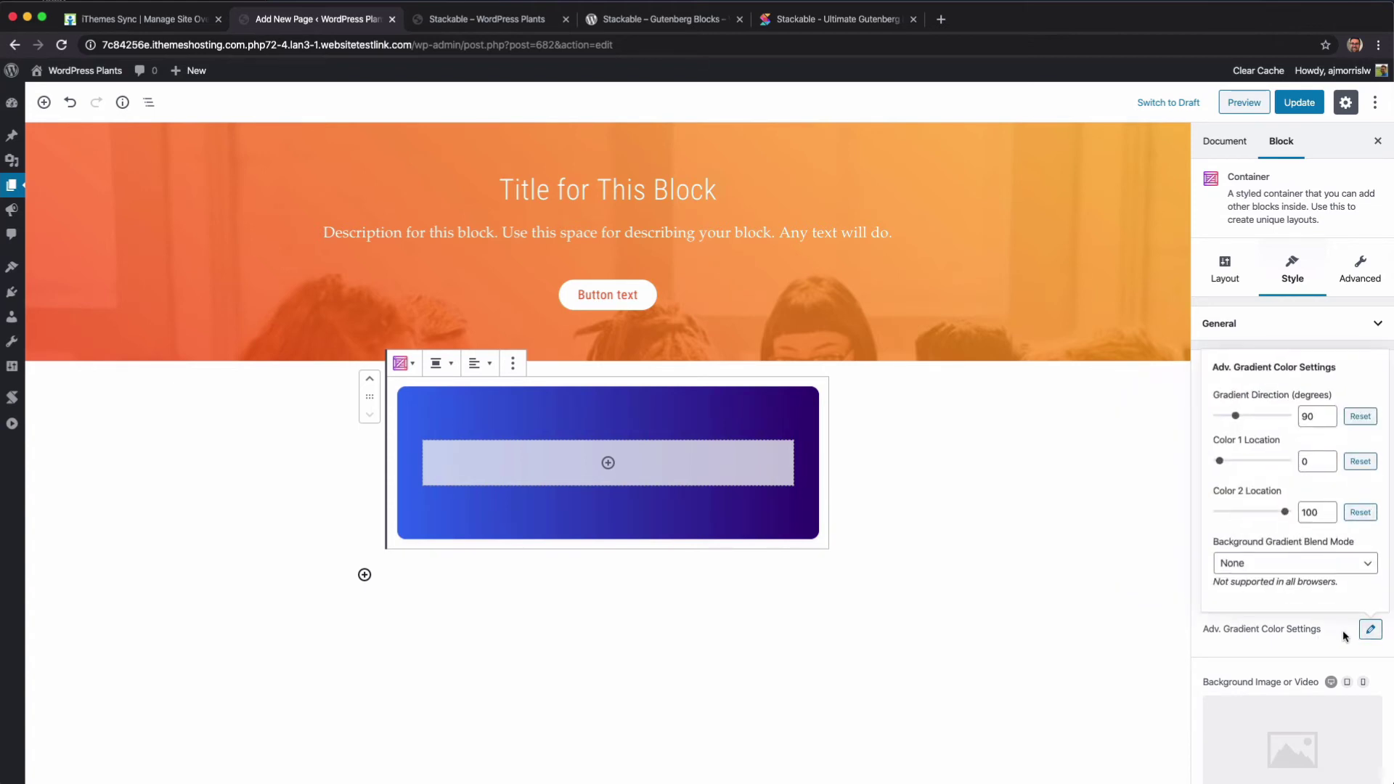
{"action": "left_click_drag", "start_coordinate": [1234, 417], "coordinate": [1251, 420]}
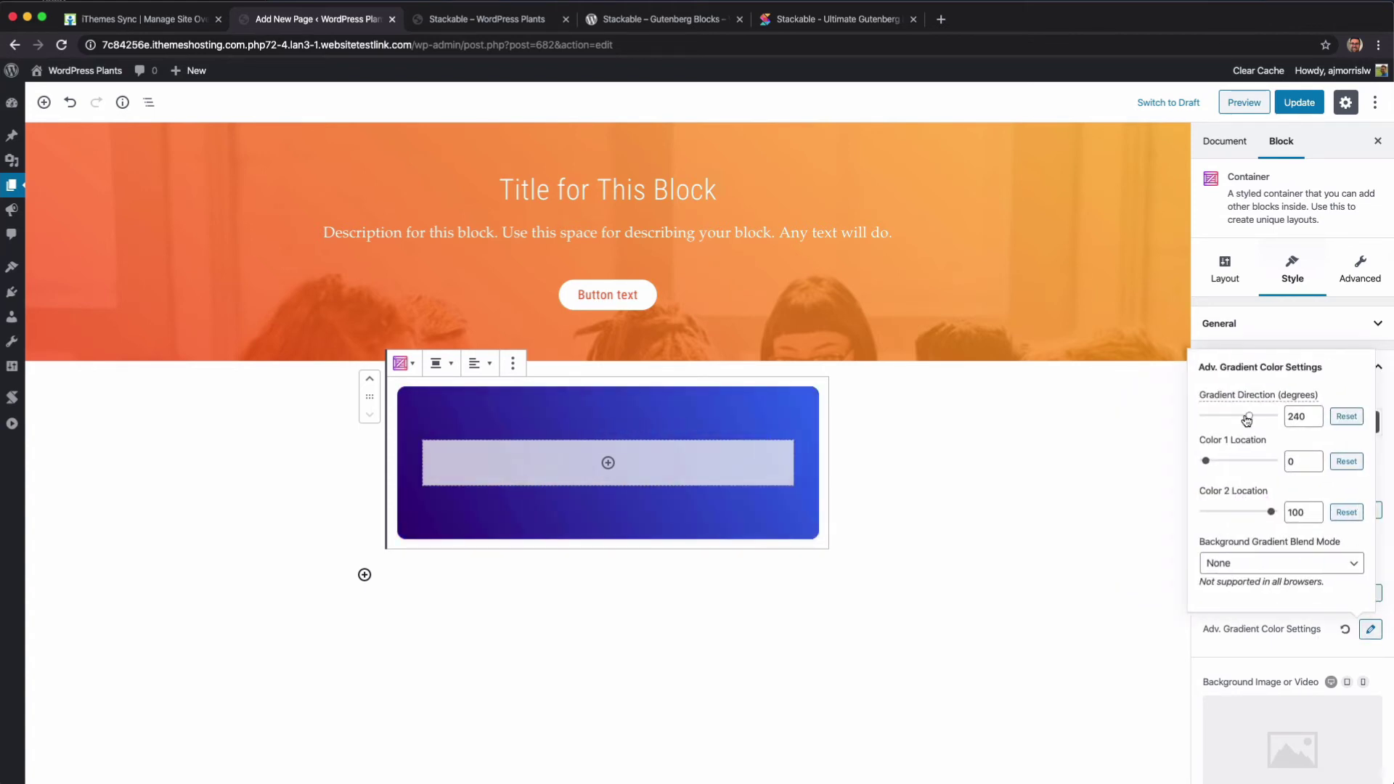
{"action": "left_click_drag", "start_coordinate": [1207, 461], "coordinate": [1211, 465]}
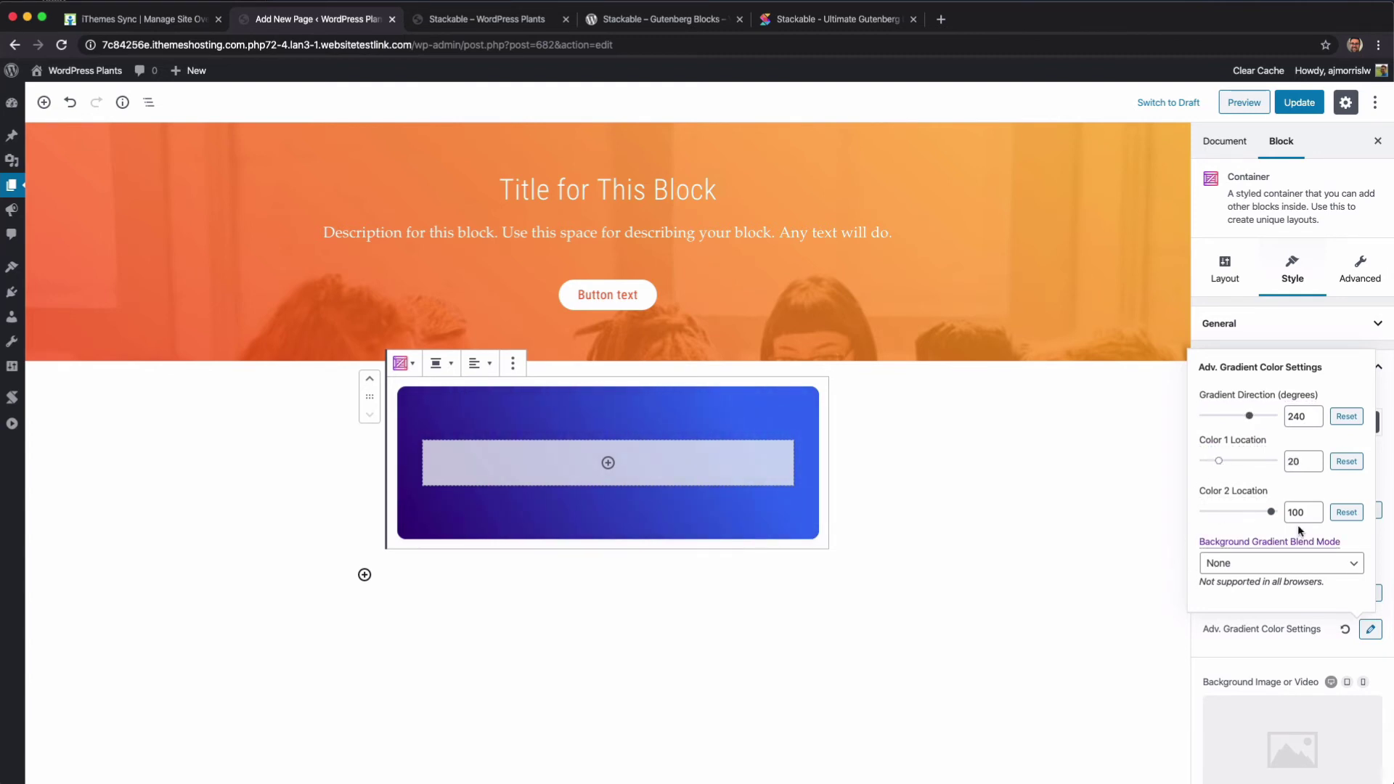
{"action": "left_click", "coordinate": [1098, 659]}
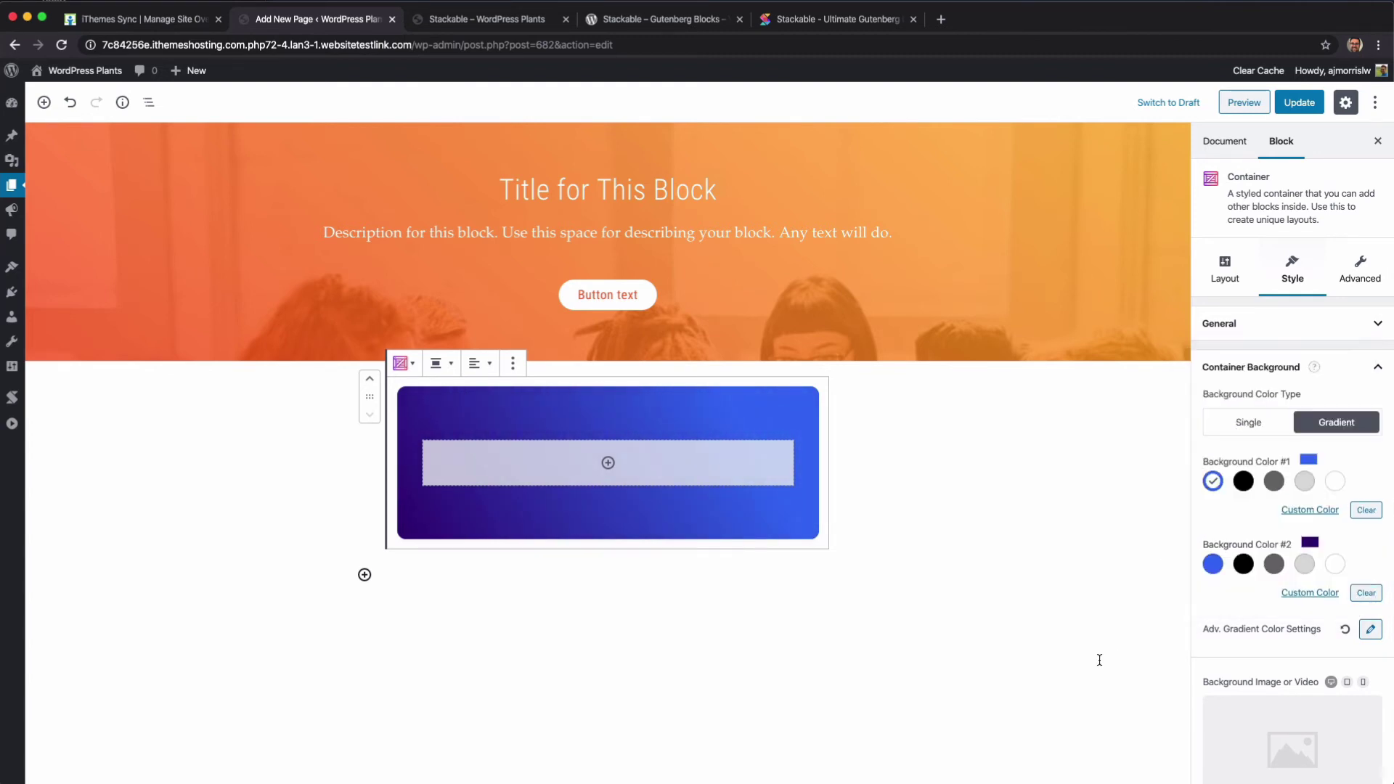
Step: Try a Header block inside the Container and remove it again
{"action": "left_click", "coordinate": [574, 413]}
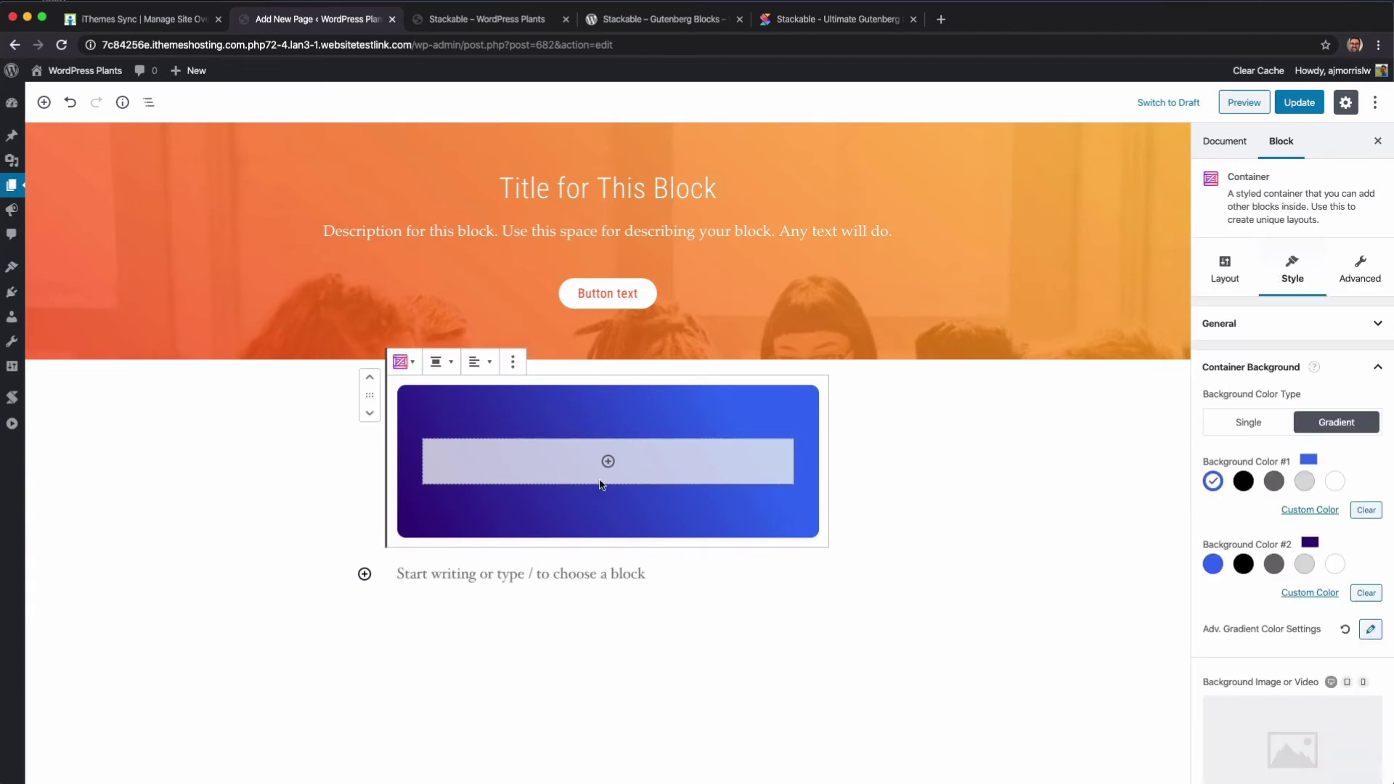
{"action": "left_click", "coordinate": [609, 465]}
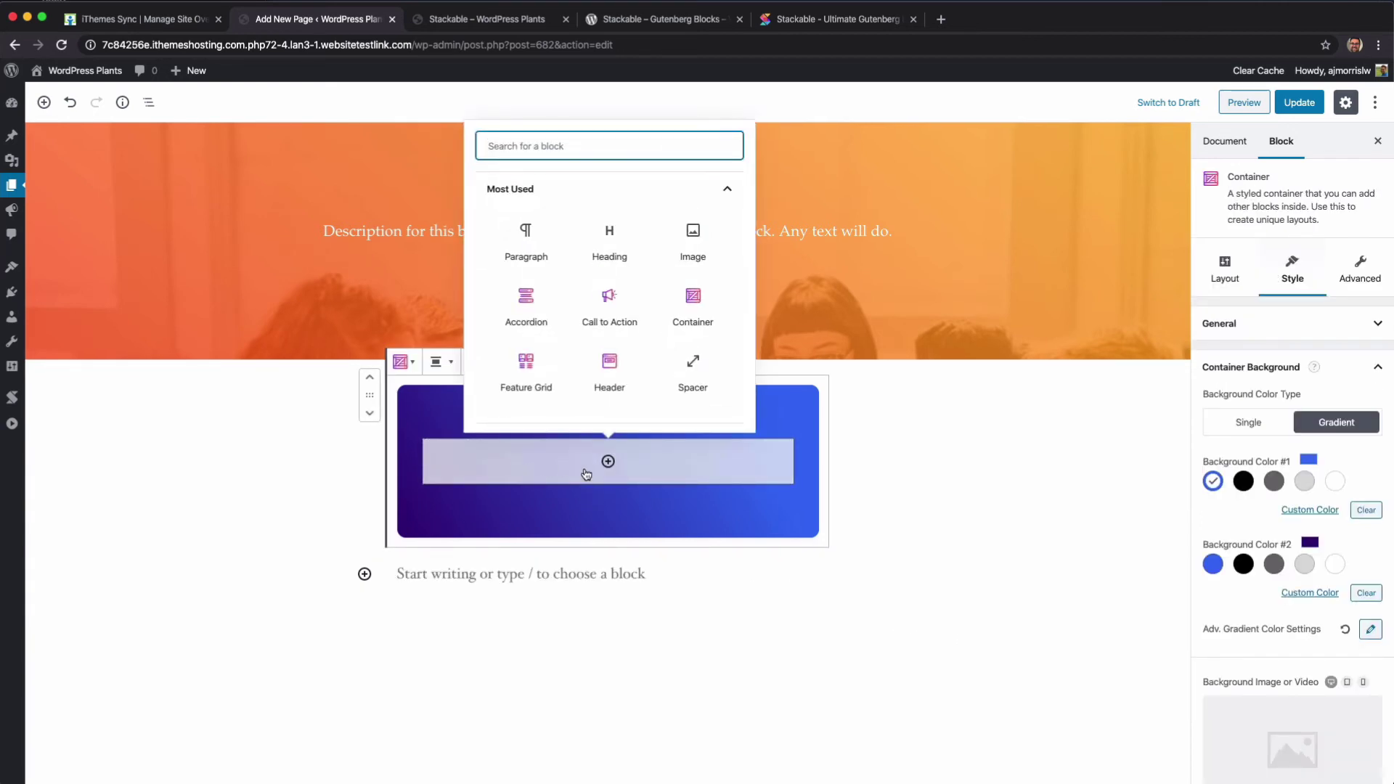
{"action": "left_click", "coordinate": [610, 369]}
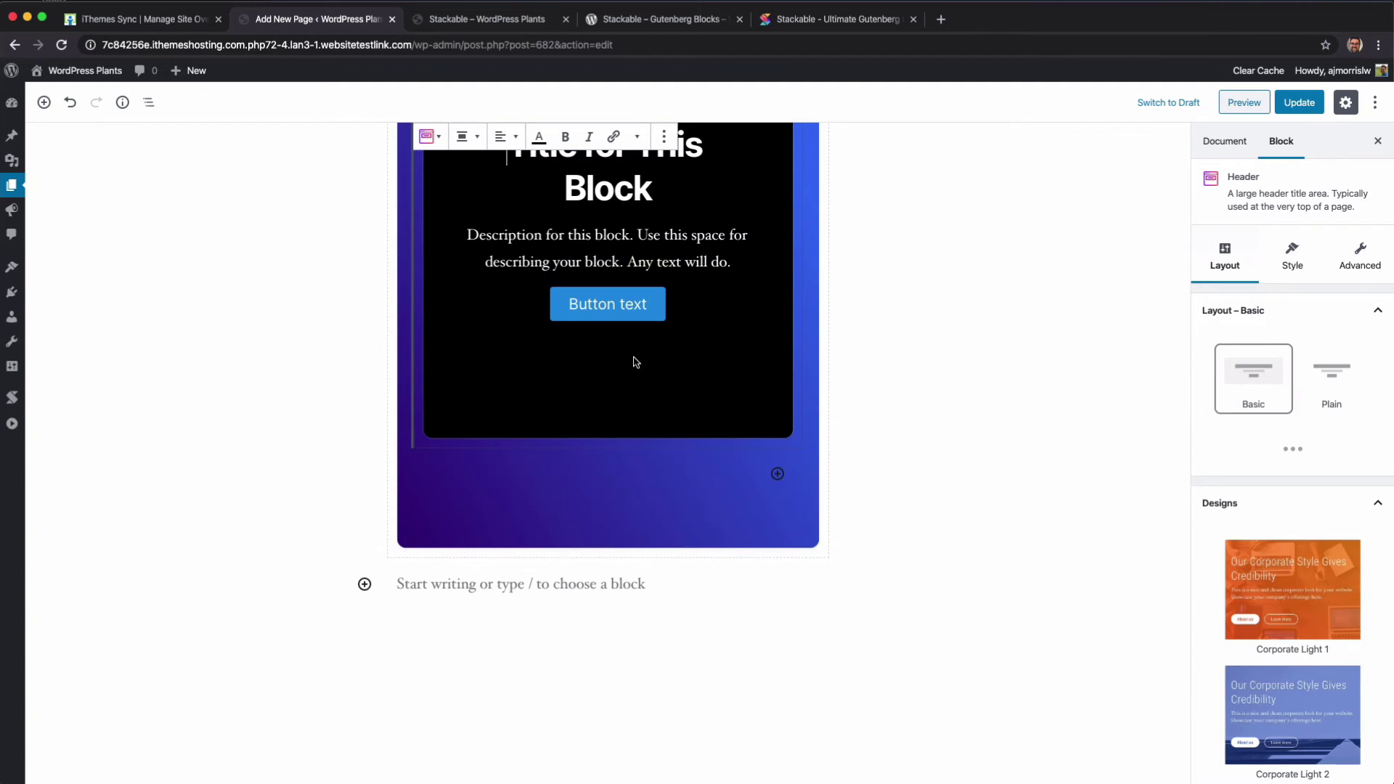
{"action": "left_click", "coordinate": [664, 137]}
{"action": "left_click", "coordinate": [696, 389]}
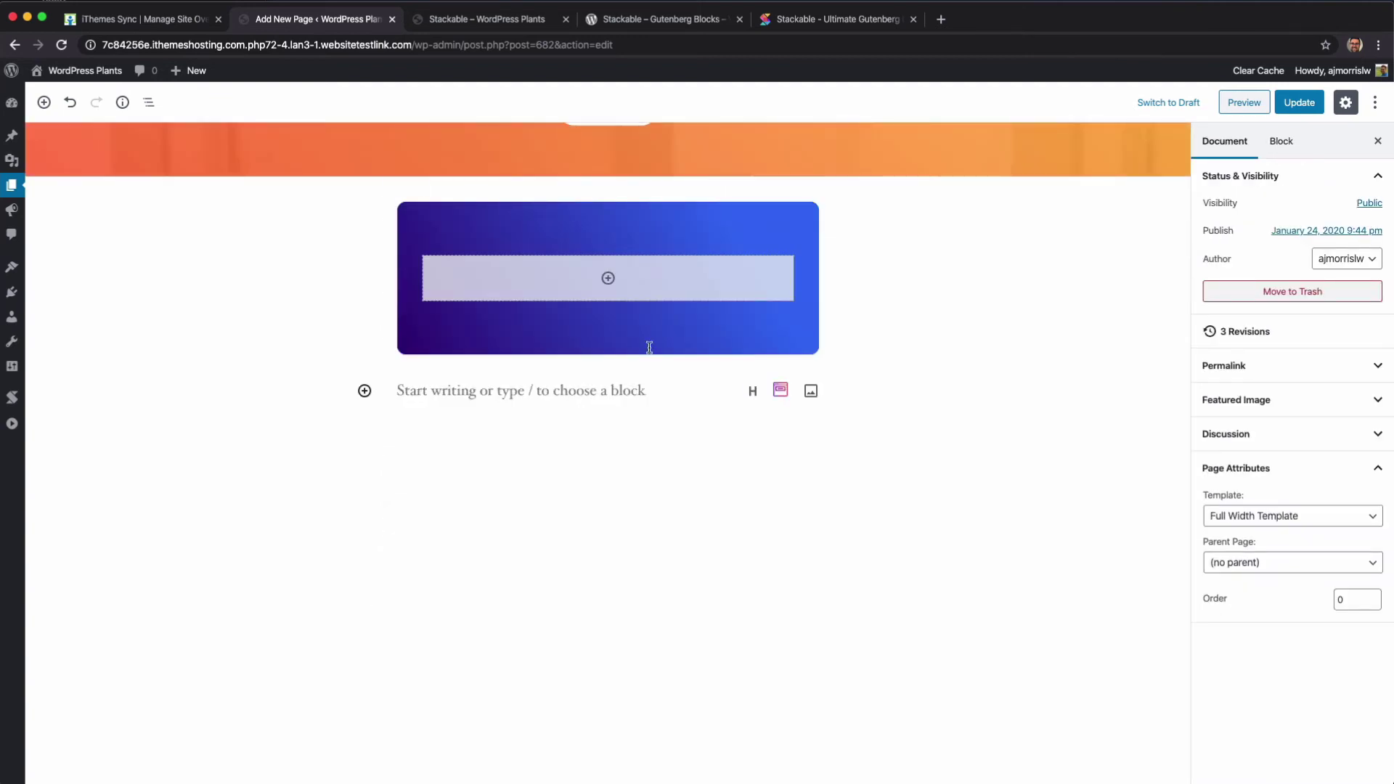
Step: Add a Heading block inside the Container reading "Check out this cool box" and make its text white
{"action": "left_click", "coordinate": [609, 284]}
{"action": "left_click", "coordinate": [607, 279]}
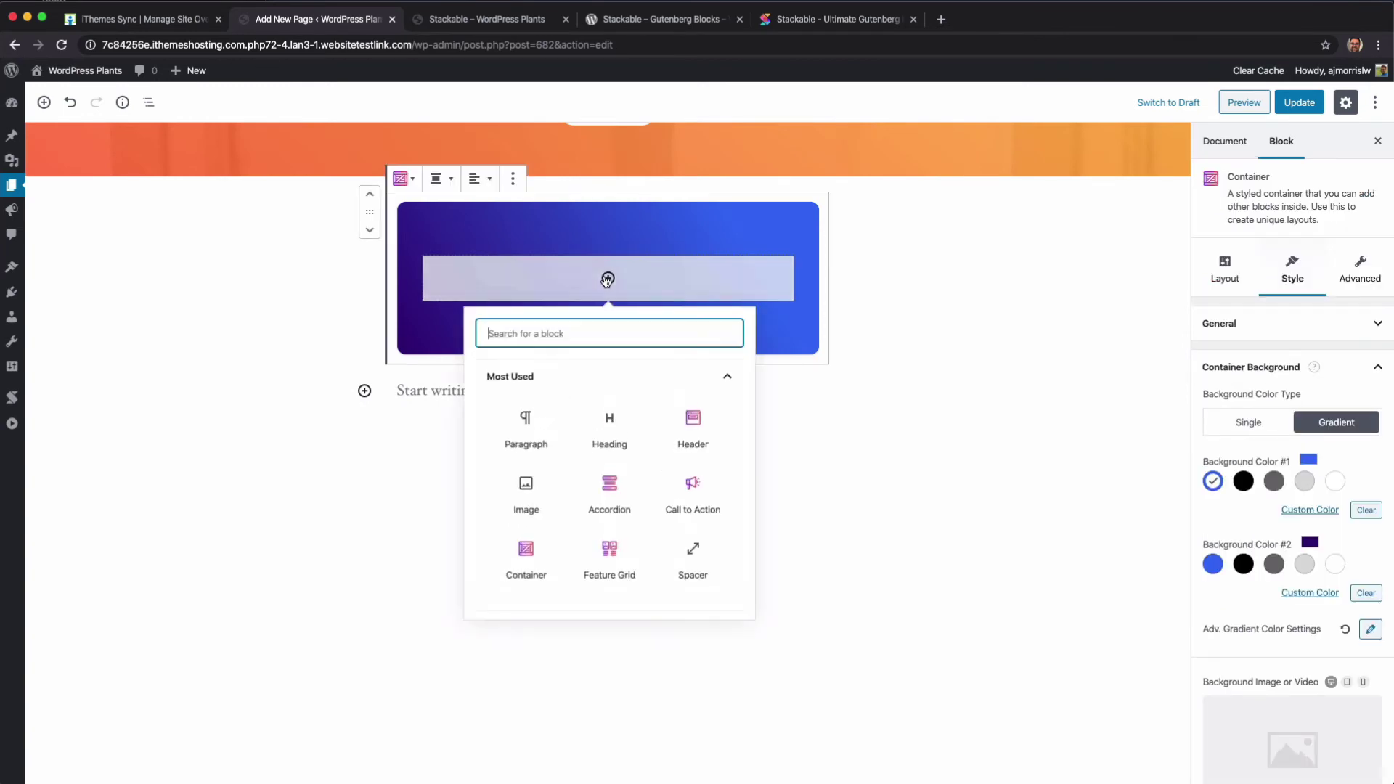
{"action": "left_click", "coordinate": [613, 409]}
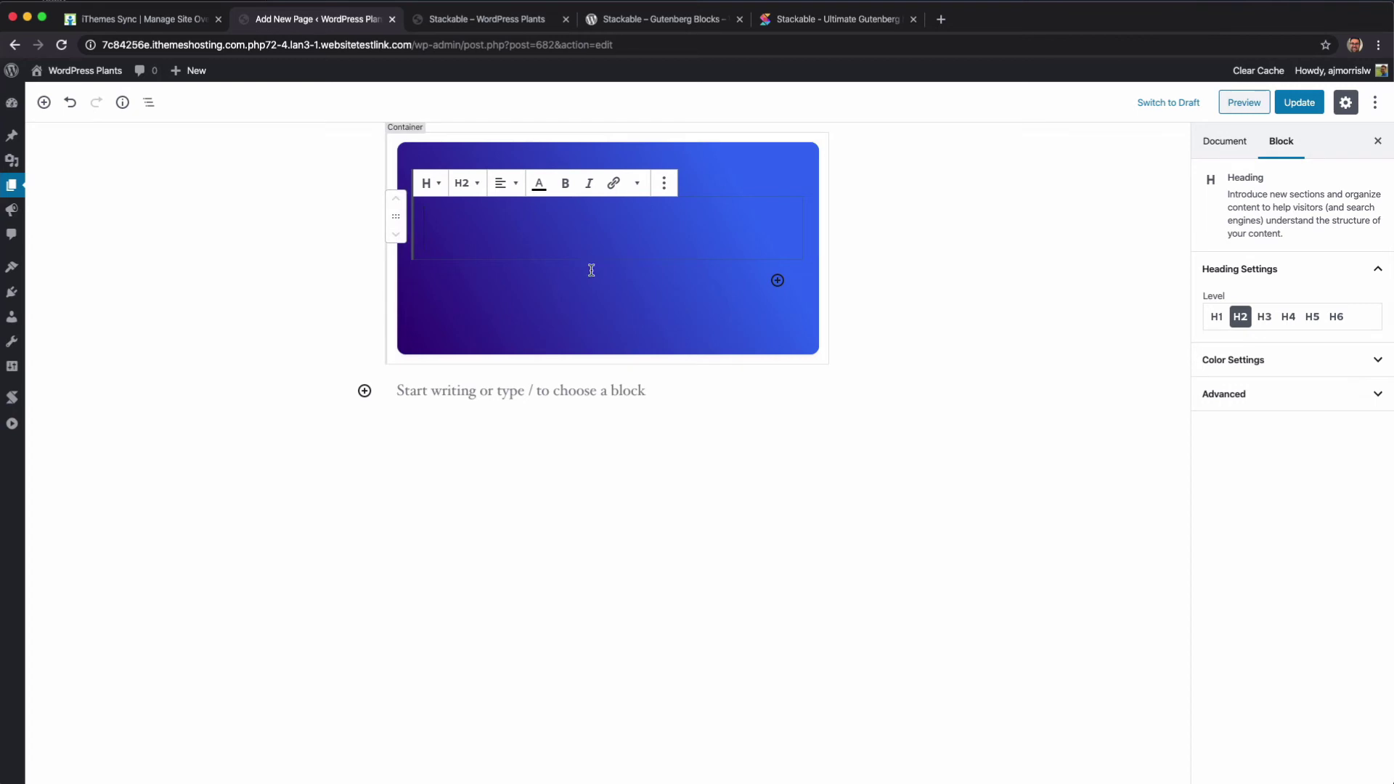
{"action": "type", "text": "Check out t"}
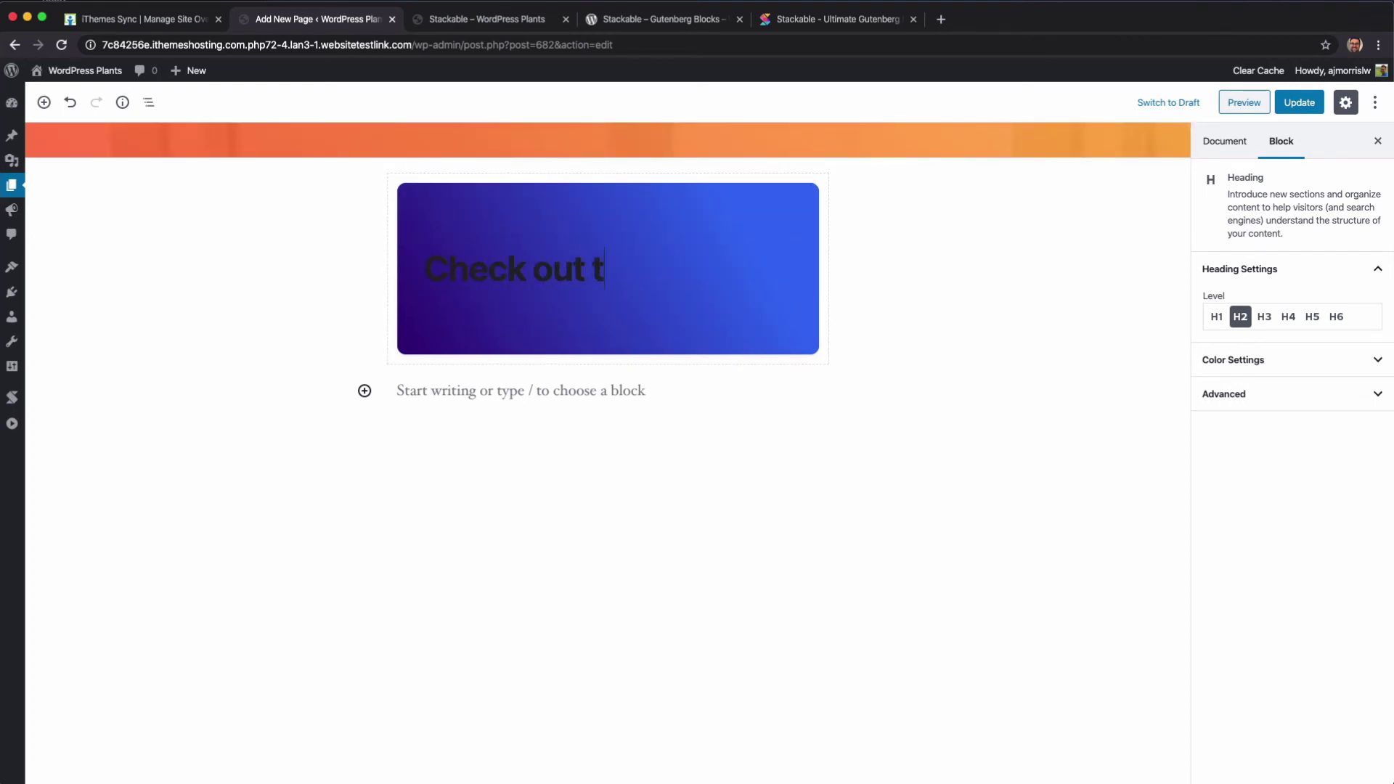
{"action": "type", "text": "his cool box"}
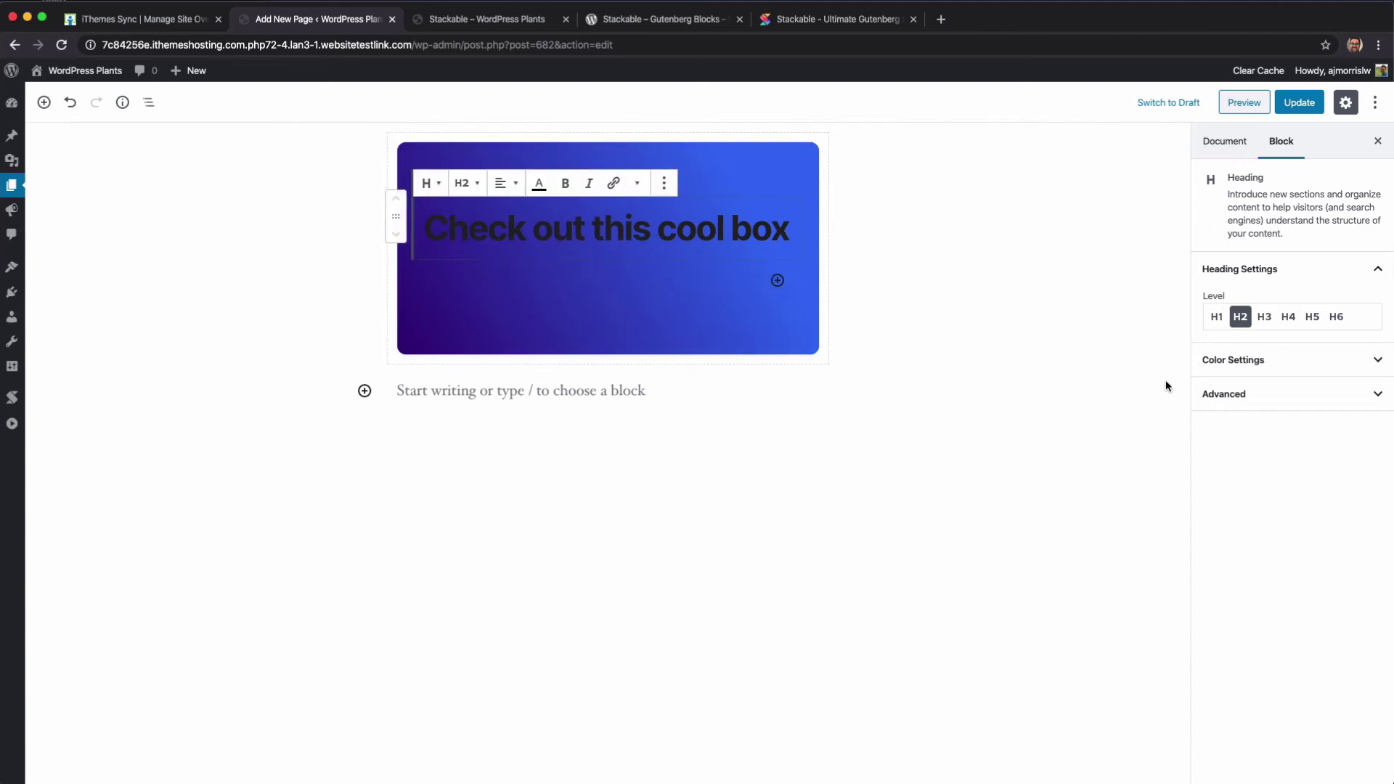
{"action": "left_click", "coordinate": [1228, 360]}
{"action": "left_click", "coordinate": [1334, 415]}
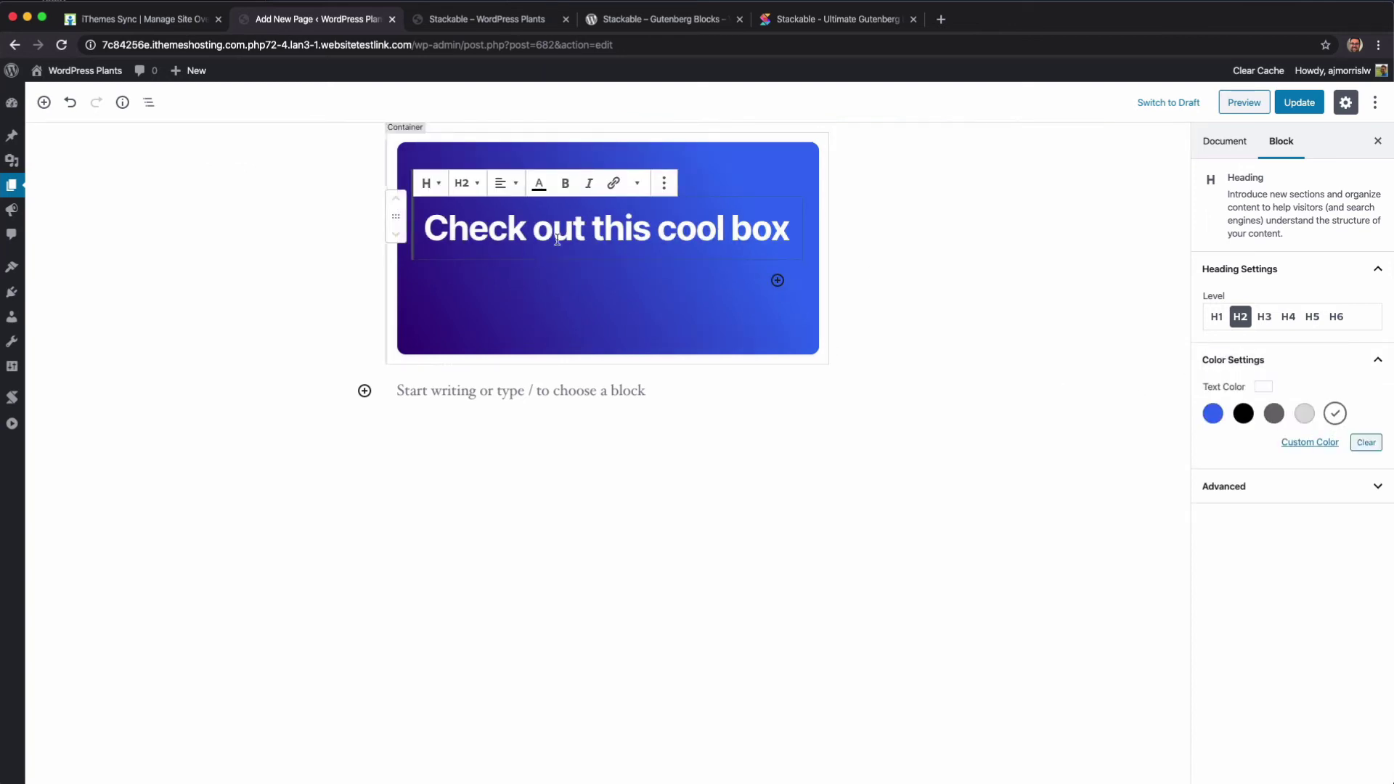
Step: Browse the Stackable block collection and add a Pricing Box block below the Container
{"action": "left_click", "coordinate": [364, 391]}
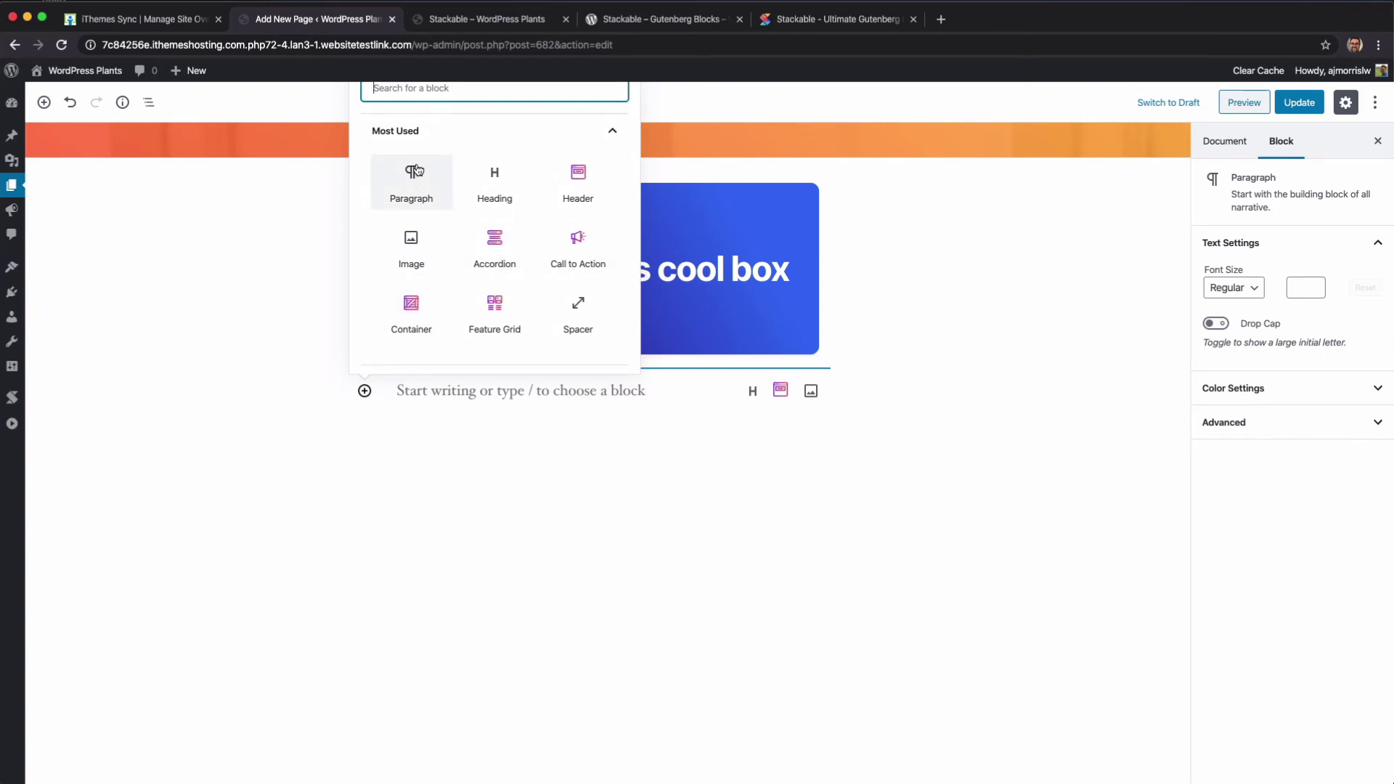
{"action": "left_click", "coordinate": [410, 141]}
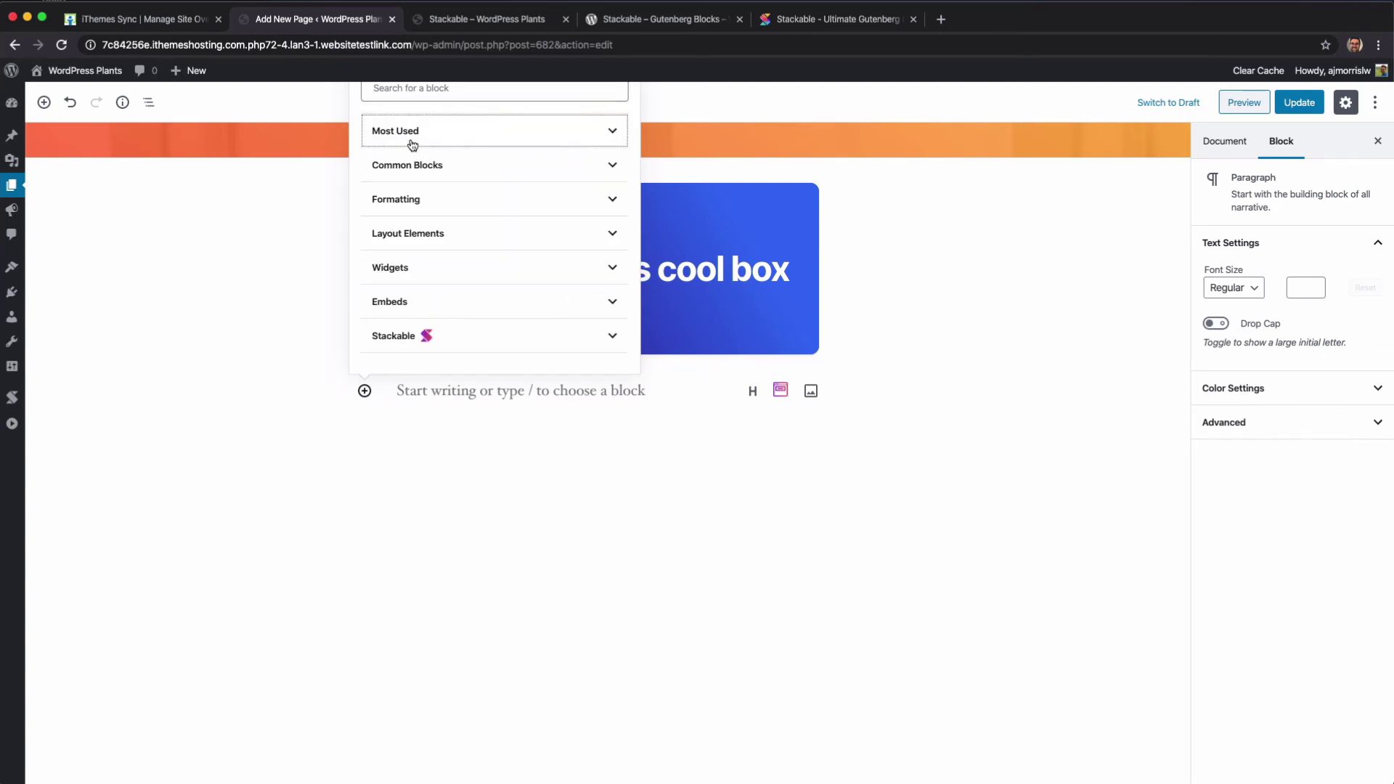
{"action": "left_click", "coordinate": [484, 335]}
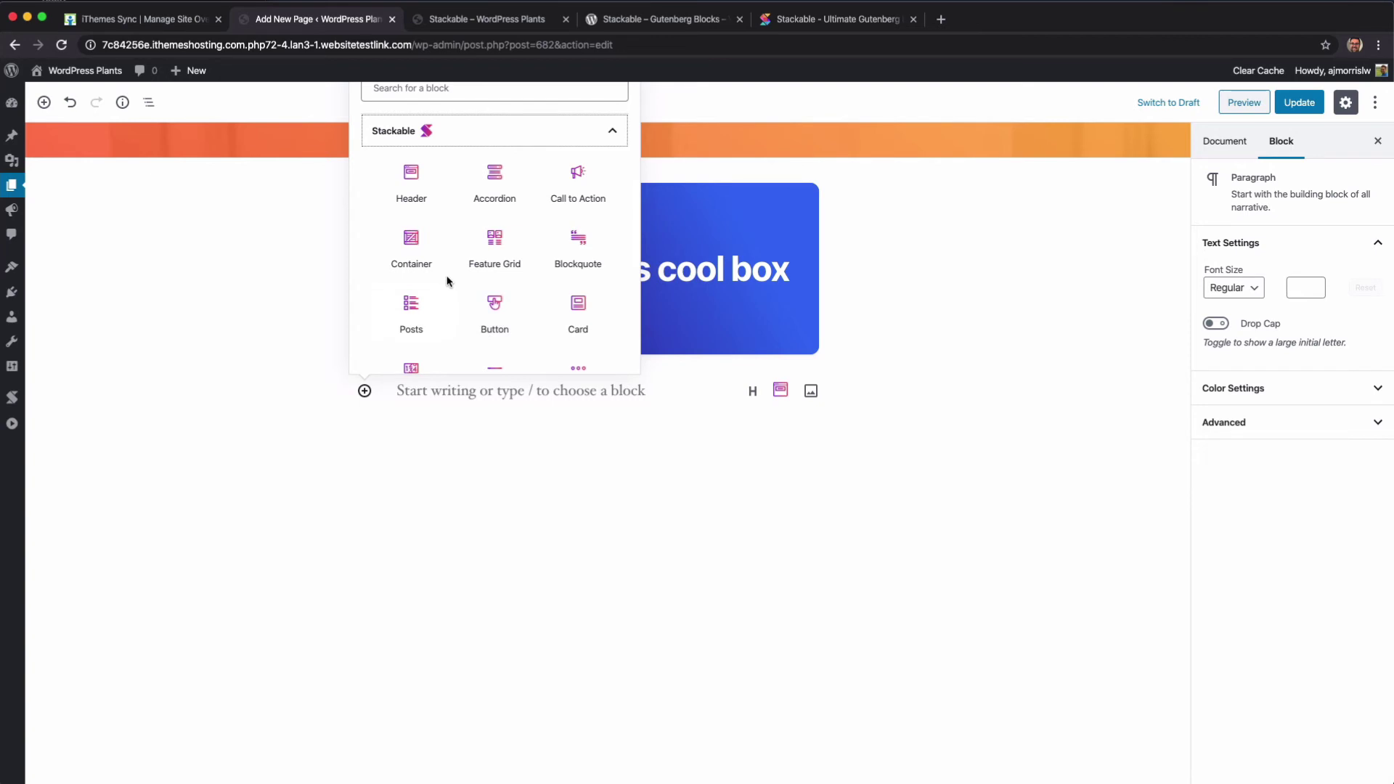
{"action": "scroll", "coordinate": [448, 282], "scroll_direction": "down", "scroll_amount": 3}
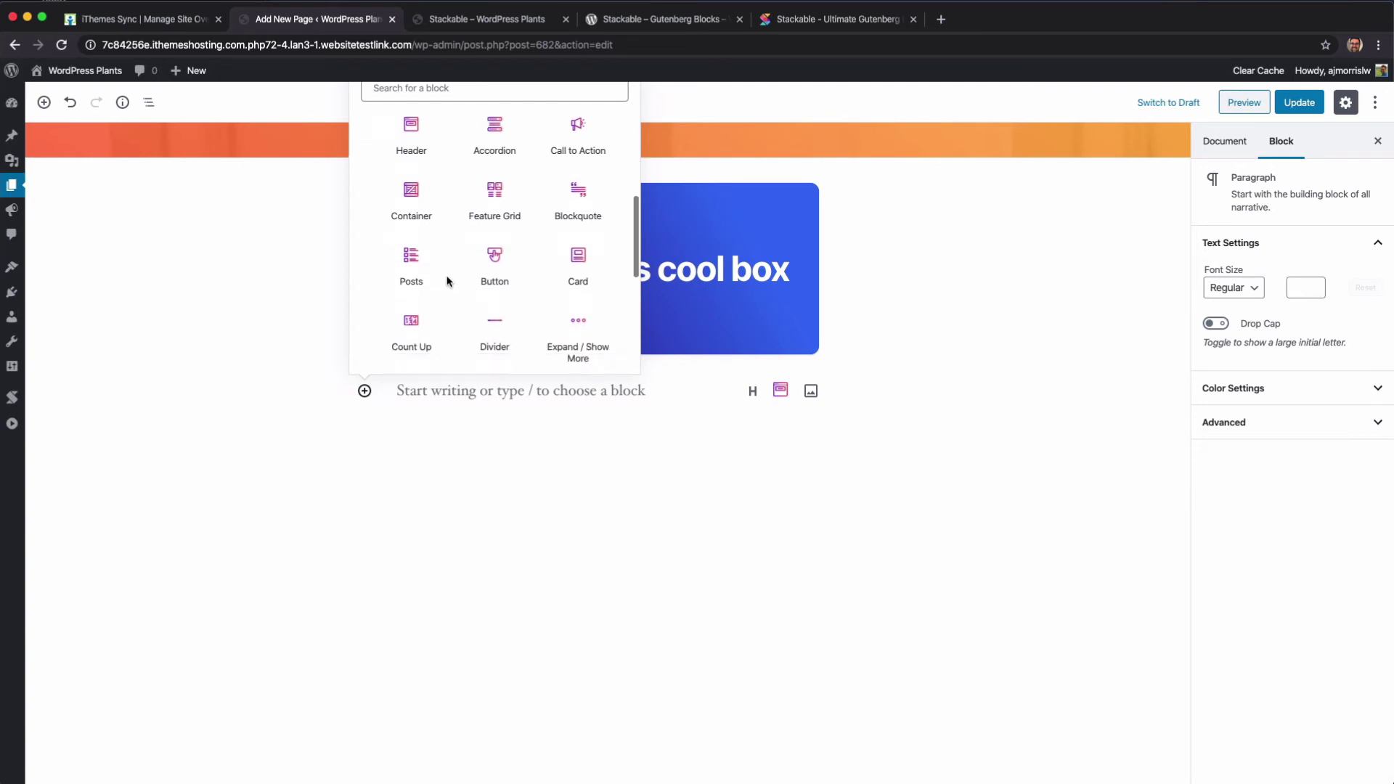
{"action": "scroll", "coordinate": [449, 282], "scroll_direction": "down", "scroll_amount": 3}
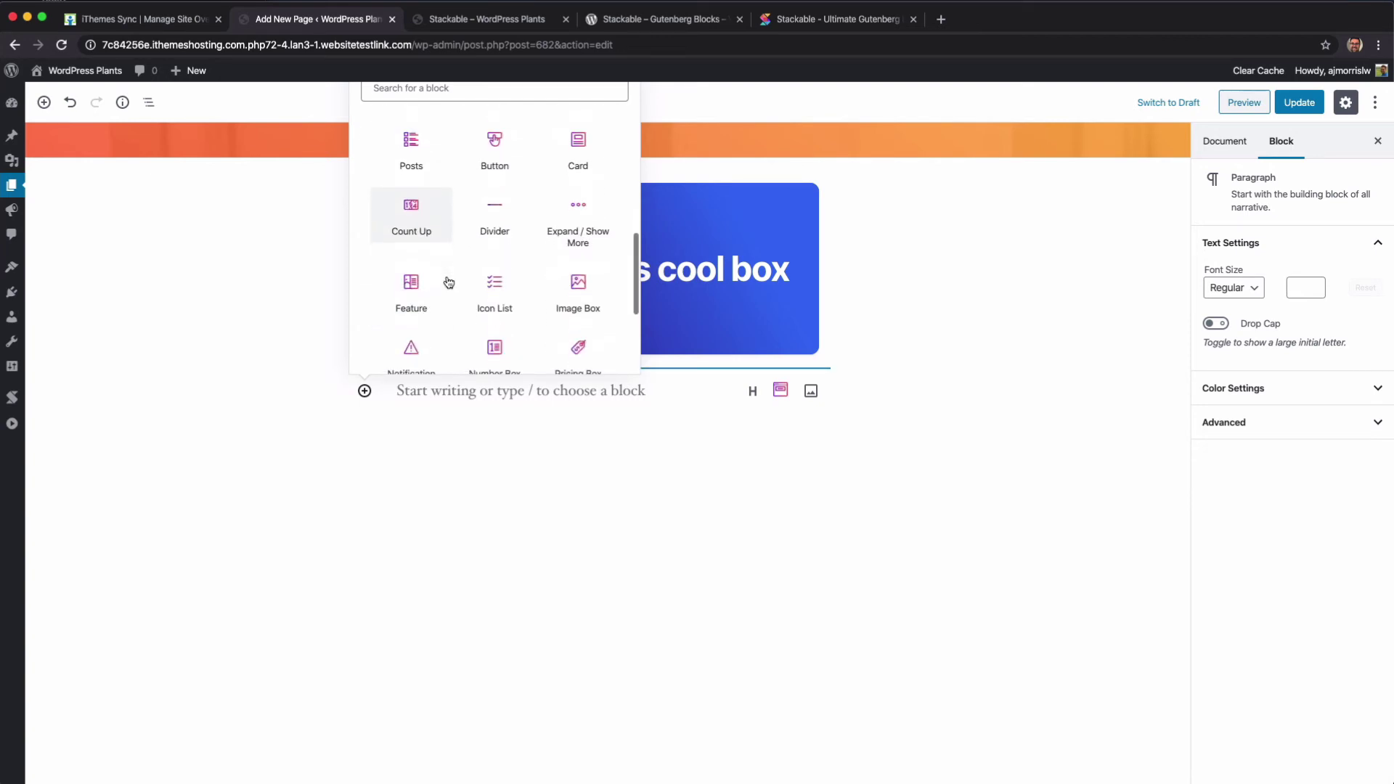
{"action": "scroll", "coordinate": [449, 281], "scroll_direction": "down", "scroll_amount": 2}
{"action": "scroll", "coordinate": [449, 282], "scroll_direction": "down", "scroll_amount": 2}
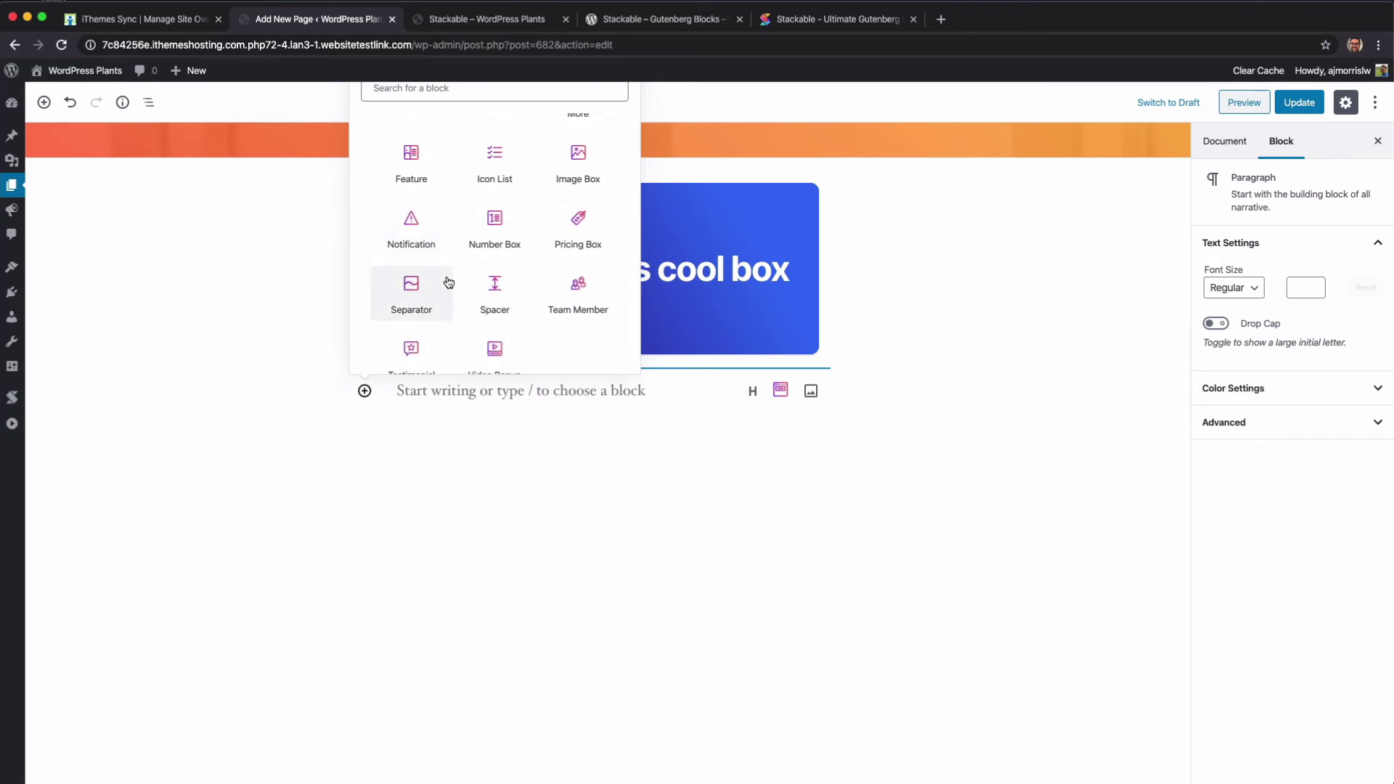
{"action": "left_click", "coordinate": [576, 231]}
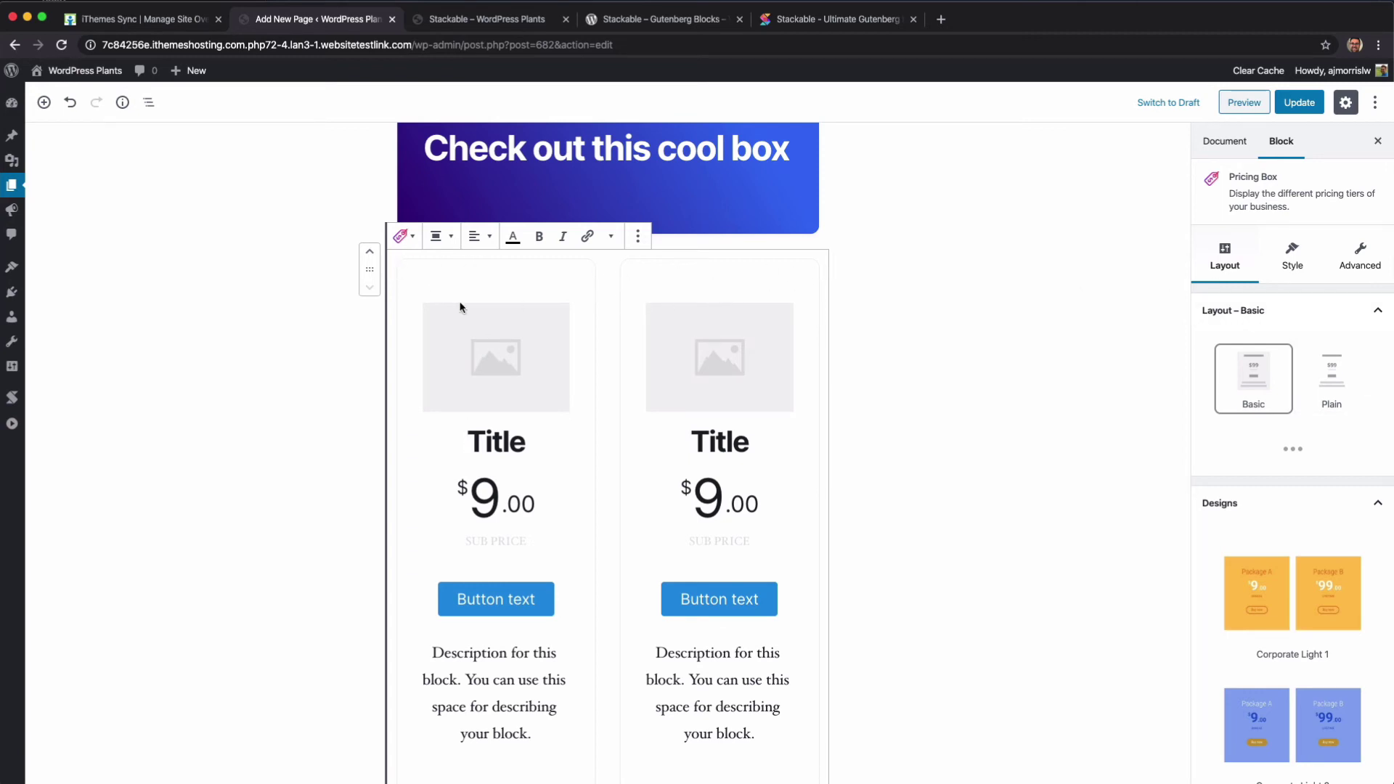
Step: Check the image selection for the first pricing column, and try the Plain layout before restoring Basic
{"action": "left_click", "coordinate": [538, 357]}
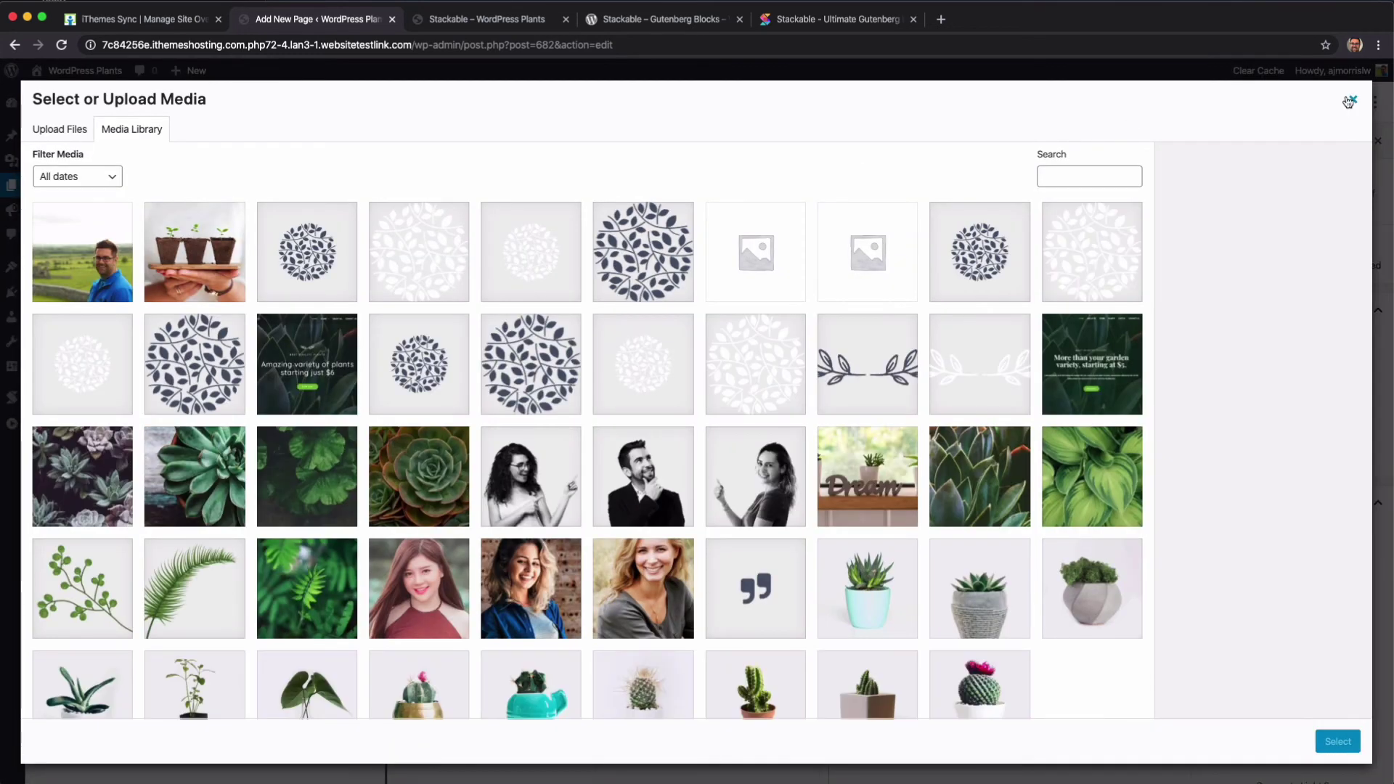
{"action": "left_click", "coordinate": [1353, 99]}
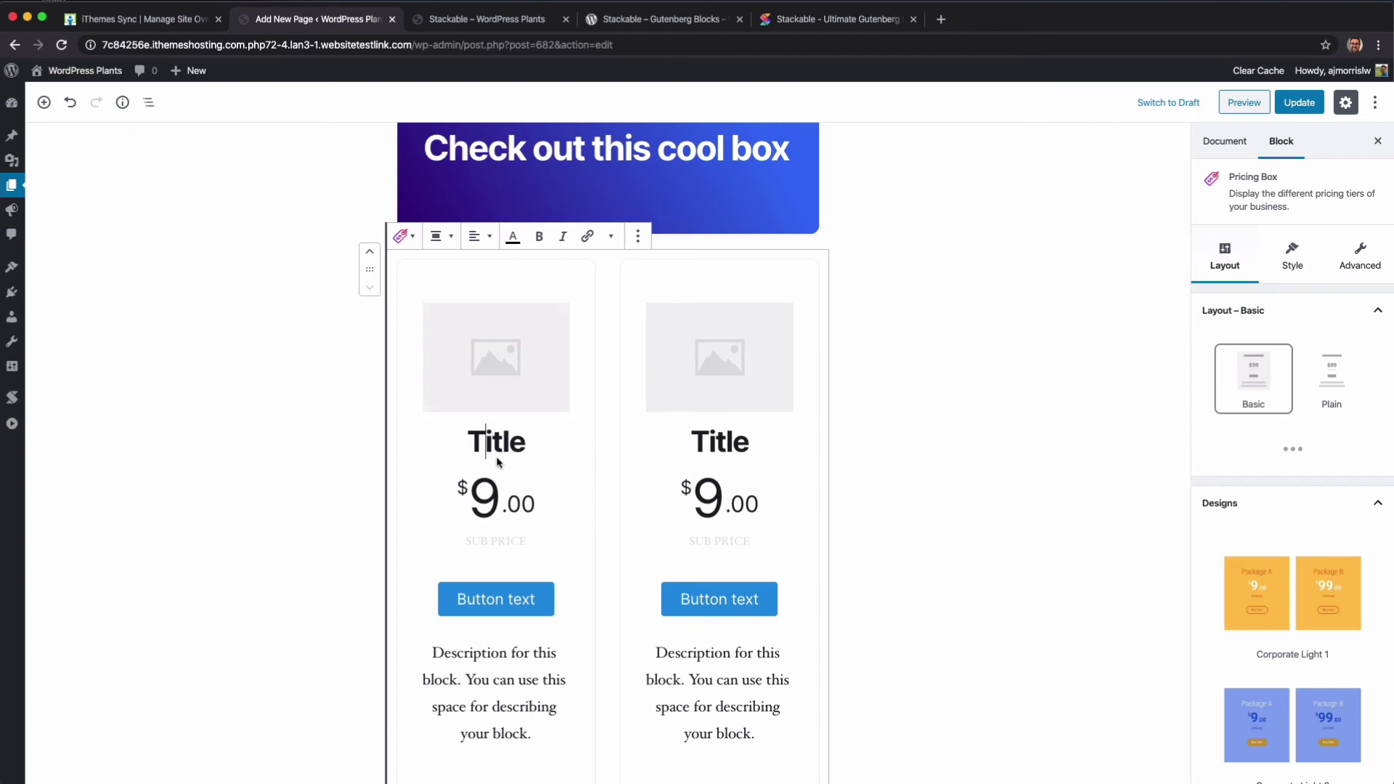
{"action": "scroll", "coordinate": [563, 501], "scroll_direction": "down", "scroll_amount": 3}
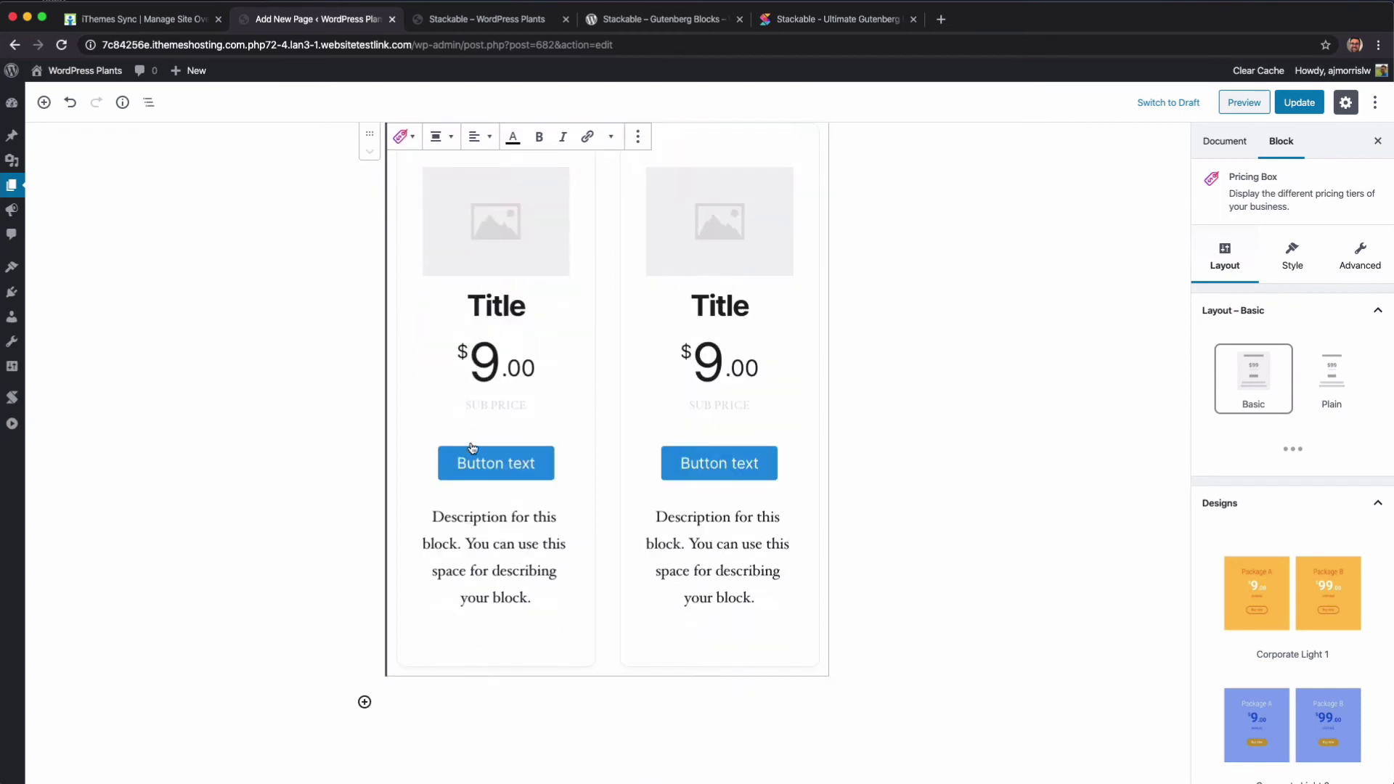
{"action": "left_click", "coordinate": [1332, 375]}
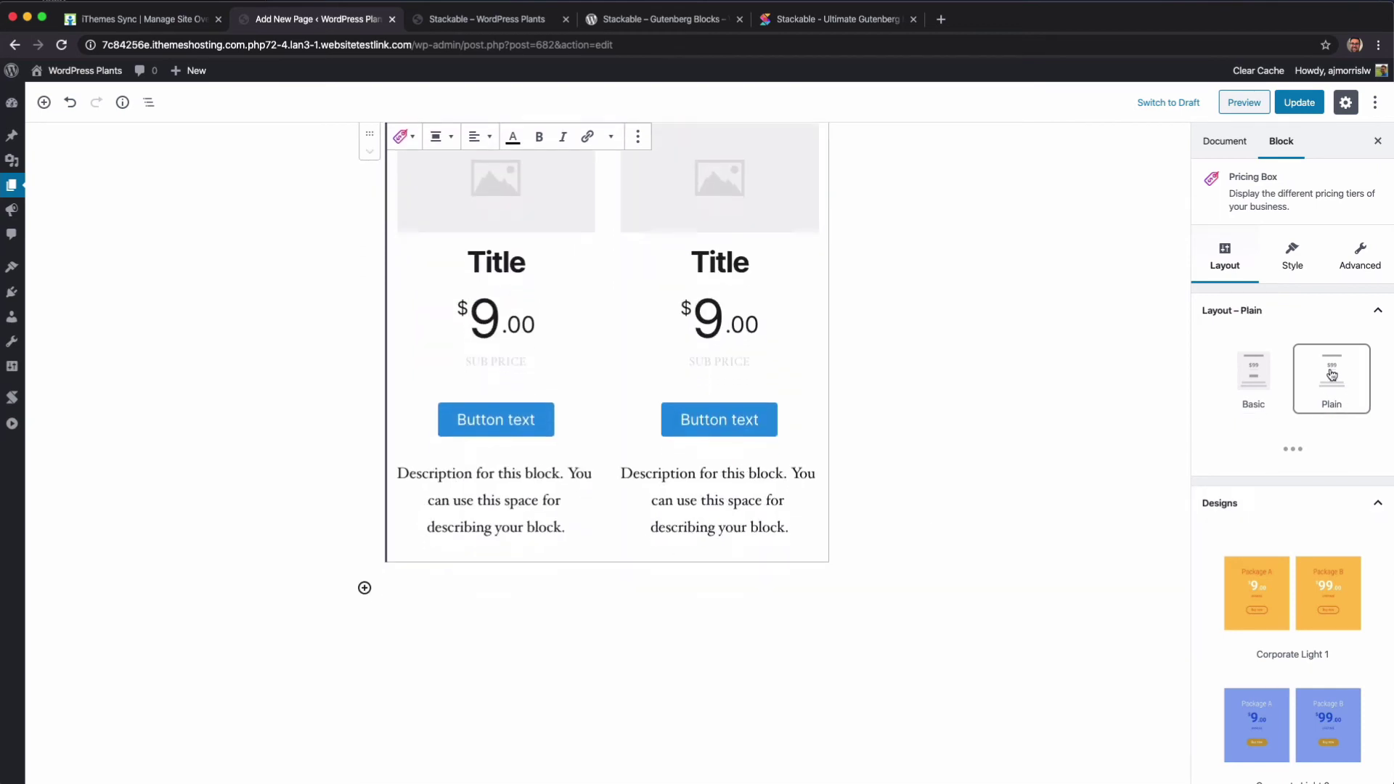
{"action": "left_click", "coordinate": [1261, 383]}
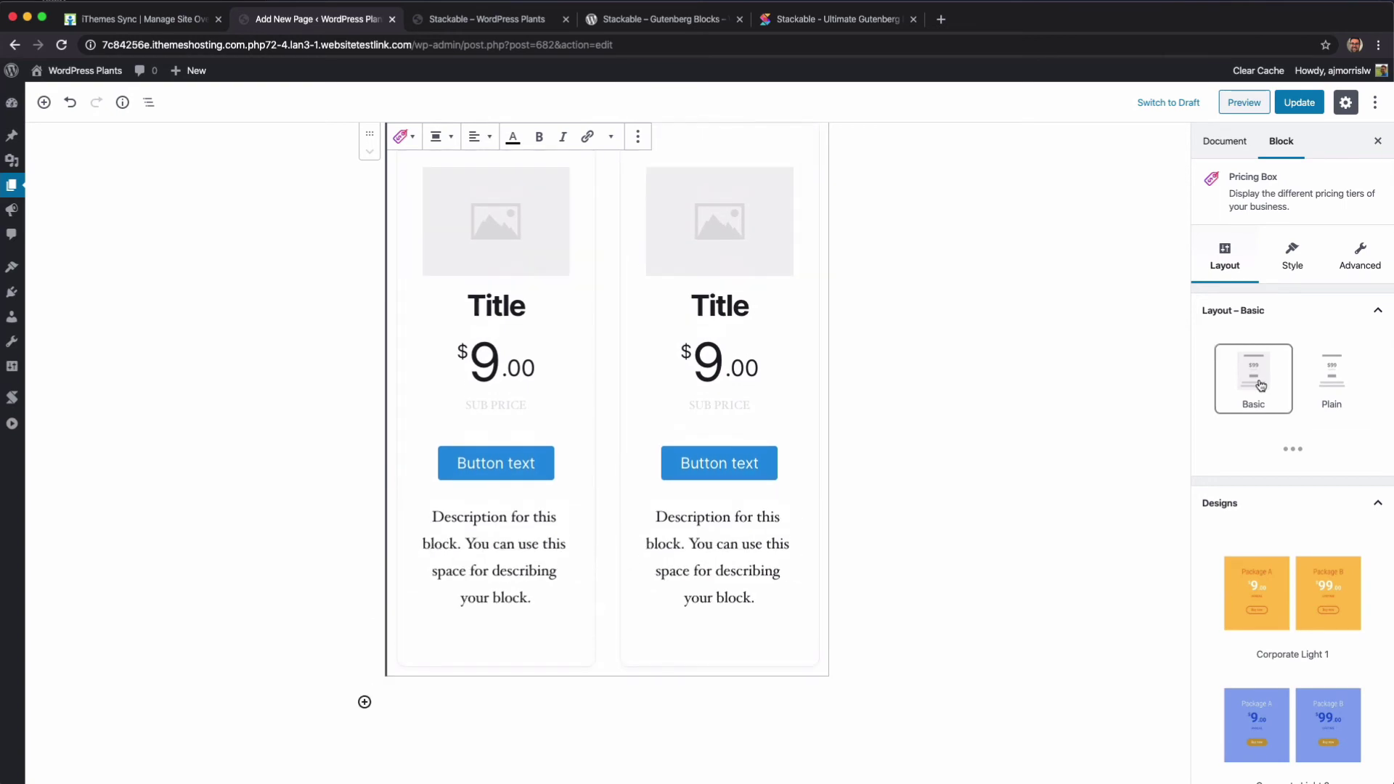
Step: Set the Pricing Box block's alignment to Wide Width
{"action": "left_click", "coordinate": [441, 138]}
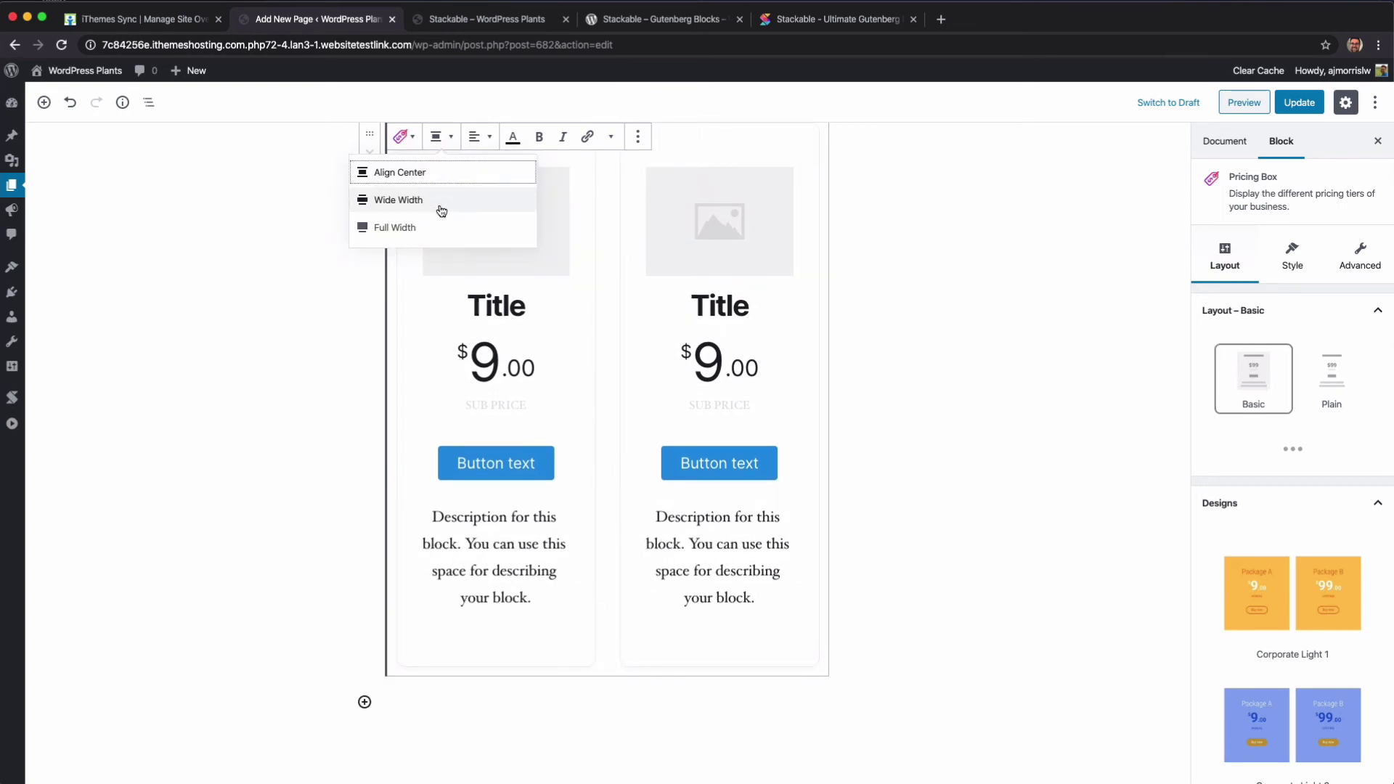
{"action": "left_click", "coordinate": [441, 211]}
{"action": "scroll", "coordinate": [560, 416], "scroll_direction": "up", "scroll_amount": 3}
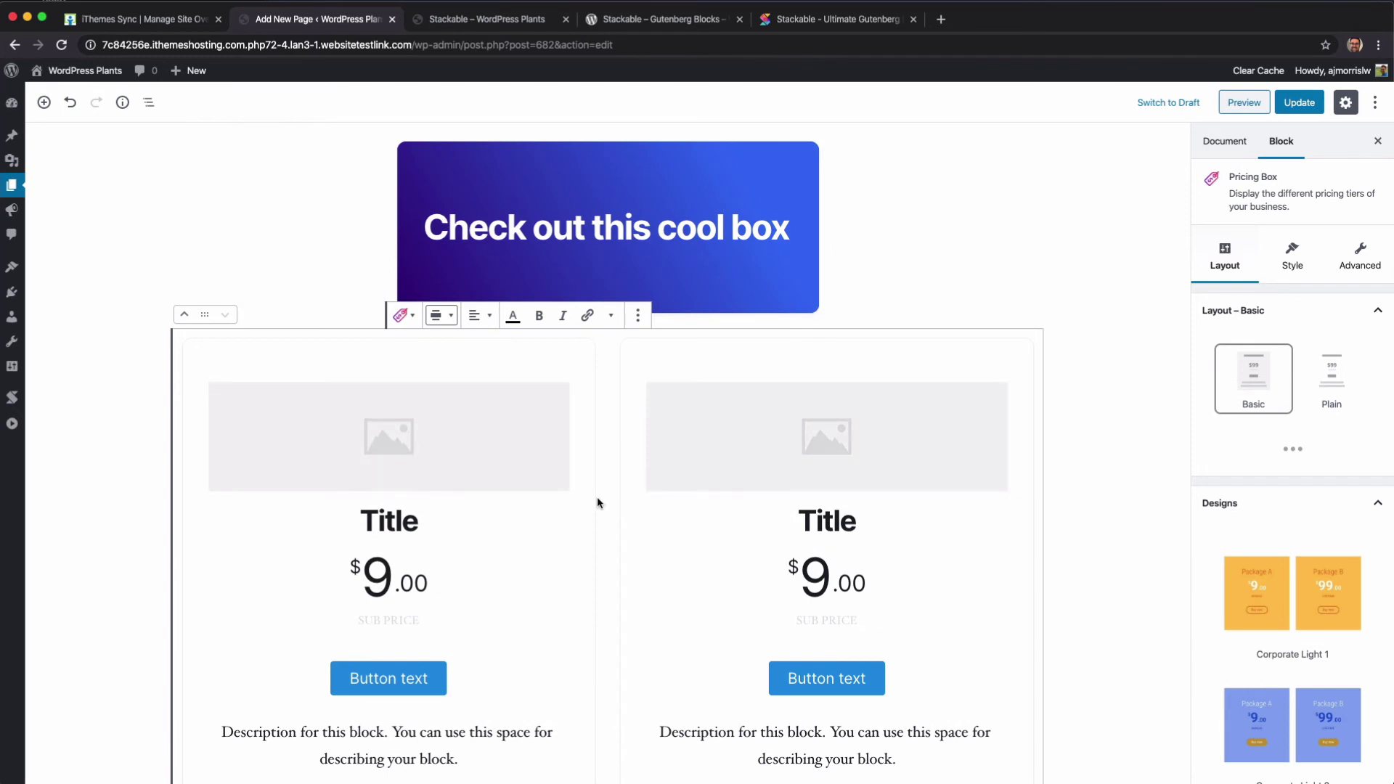
Step: Examine the Pricing Box's advanced settings, additional layouts, block type options and extra text formatting choices
{"action": "left_click", "coordinate": [1361, 256]}
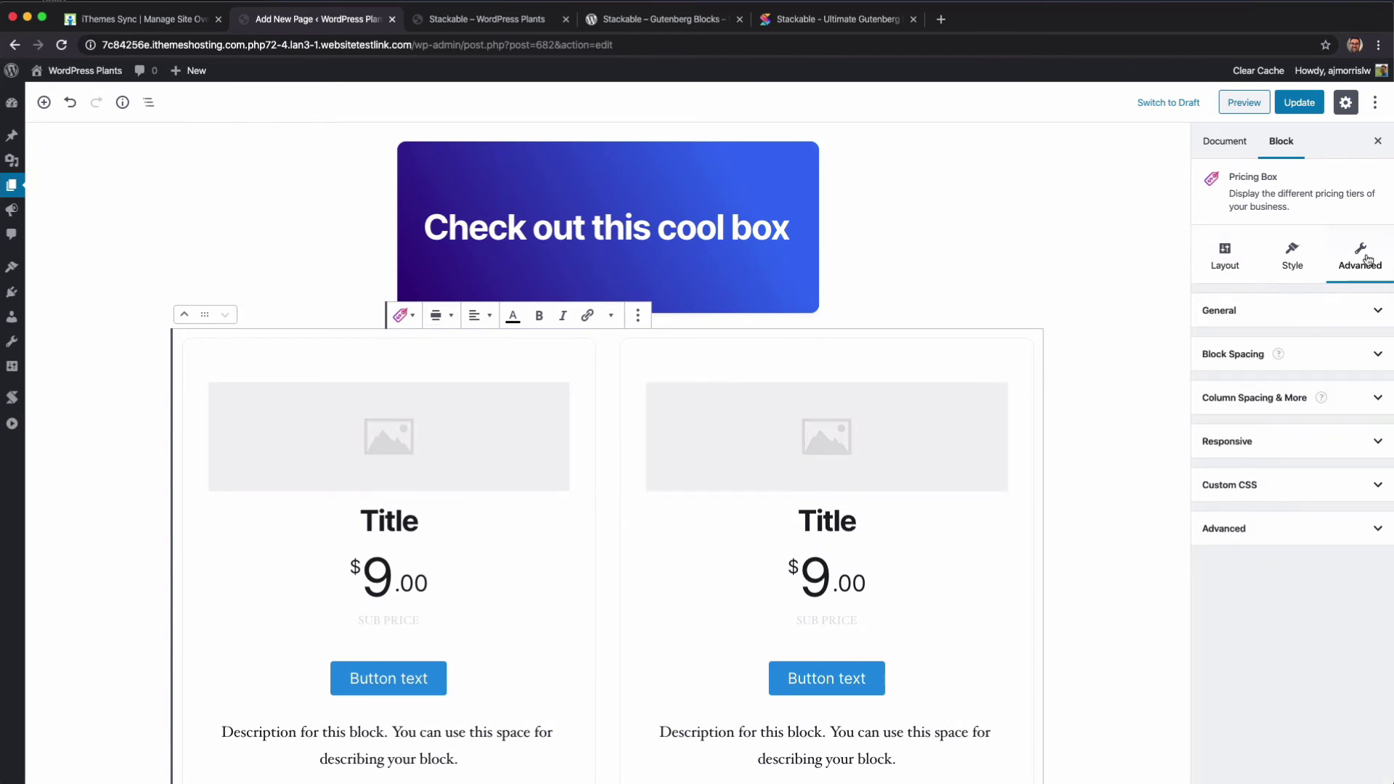
{"action": "left_click", "coordinate": [1237, 311]}
{"action": "left_click", "coordinate": [1224, 263]}
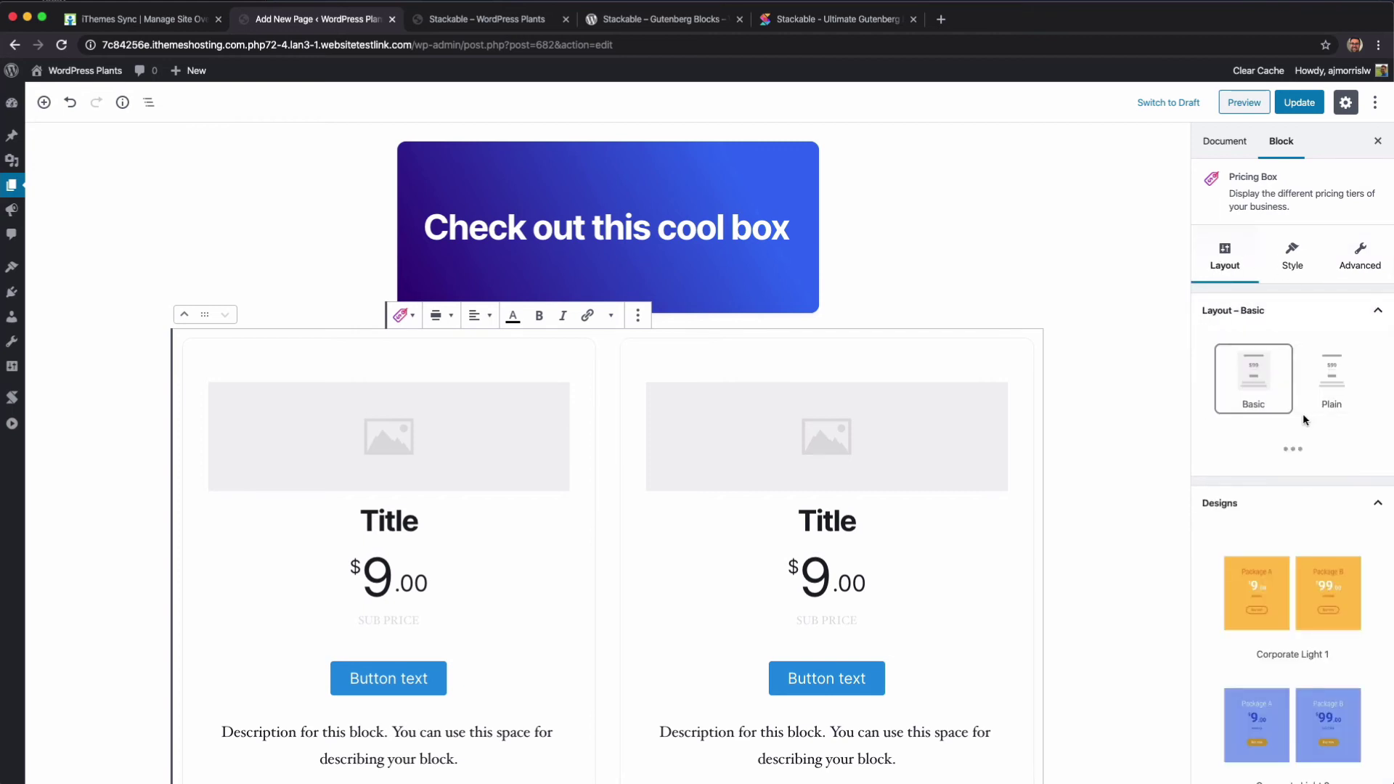
{"action": "left_click", "coordinate": [1291, 450]}
{"action": "left_click", "coordinate": [1291, 450]}
{"action": "left_click", "coordinate": [396, 316]}
{"action": "left_click", "coordinate": [401, 316]}
{"action": "left_click", "coordinate": [611, 318]}
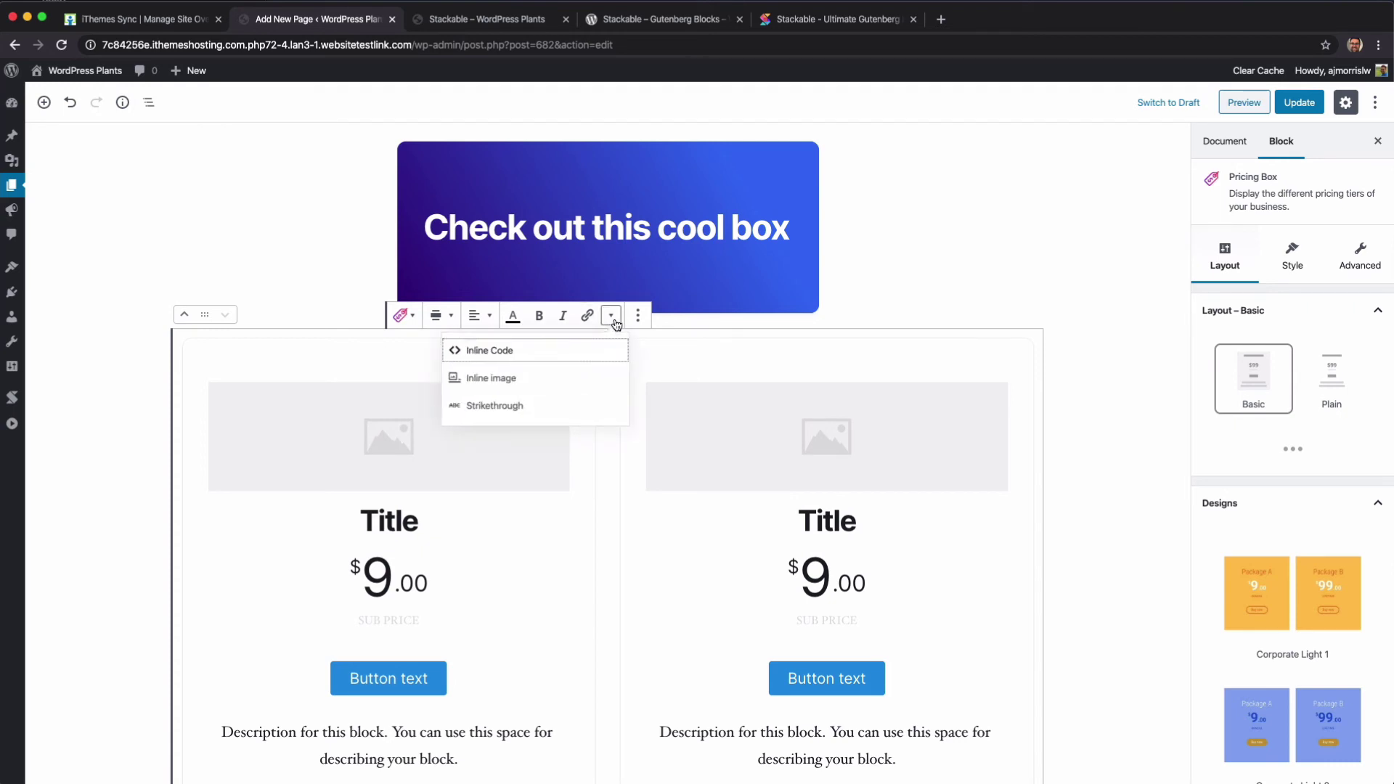
{"action": "left_click", "coordinate": [614, 322]}
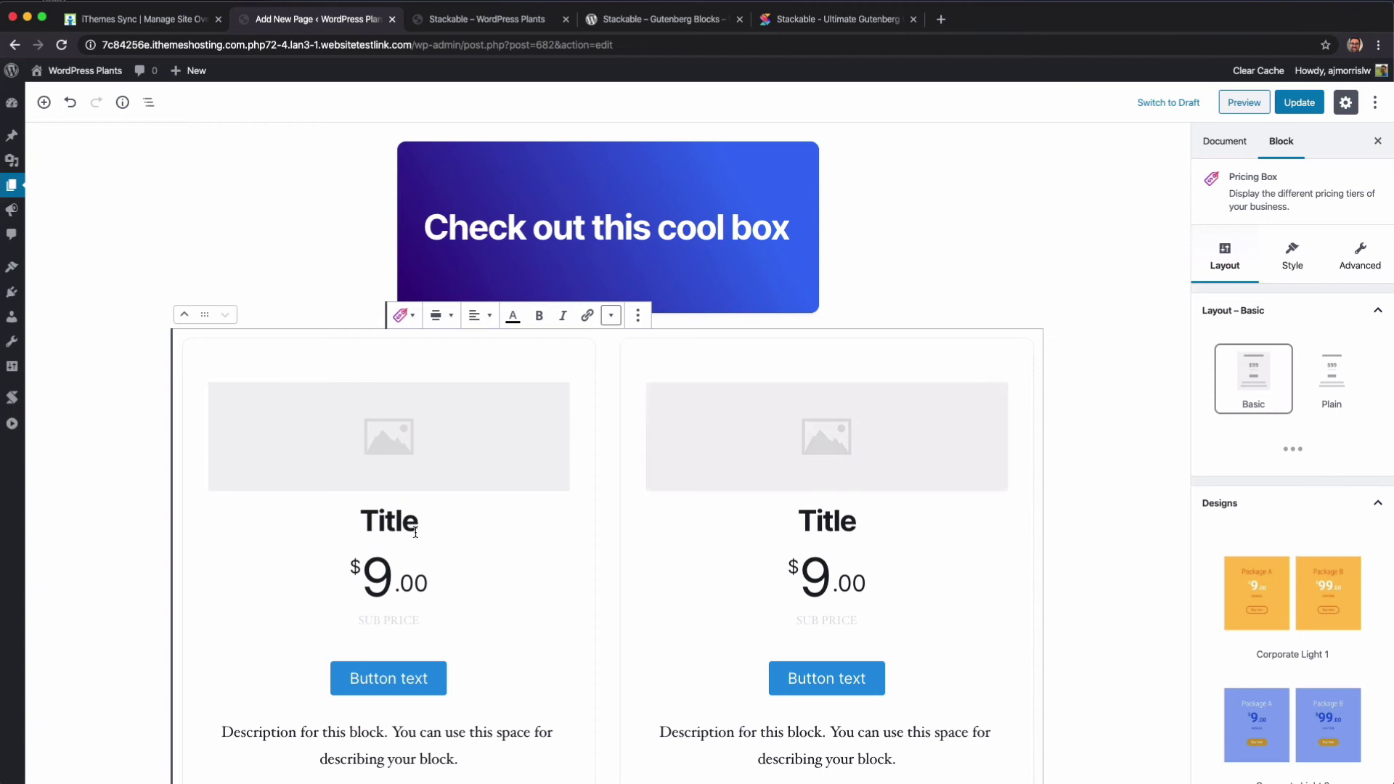
Step: Browse the block collection on the Stackable website and open the Pricing Table block's demo
{"action": "left_click_drag", "start_coordinate": [1188, 554], "coordinate": [1279, 615]}
{"action": "scroll", "coordinate": [606, 515], "scroll_direction": "down", "scroll_amount": 3}
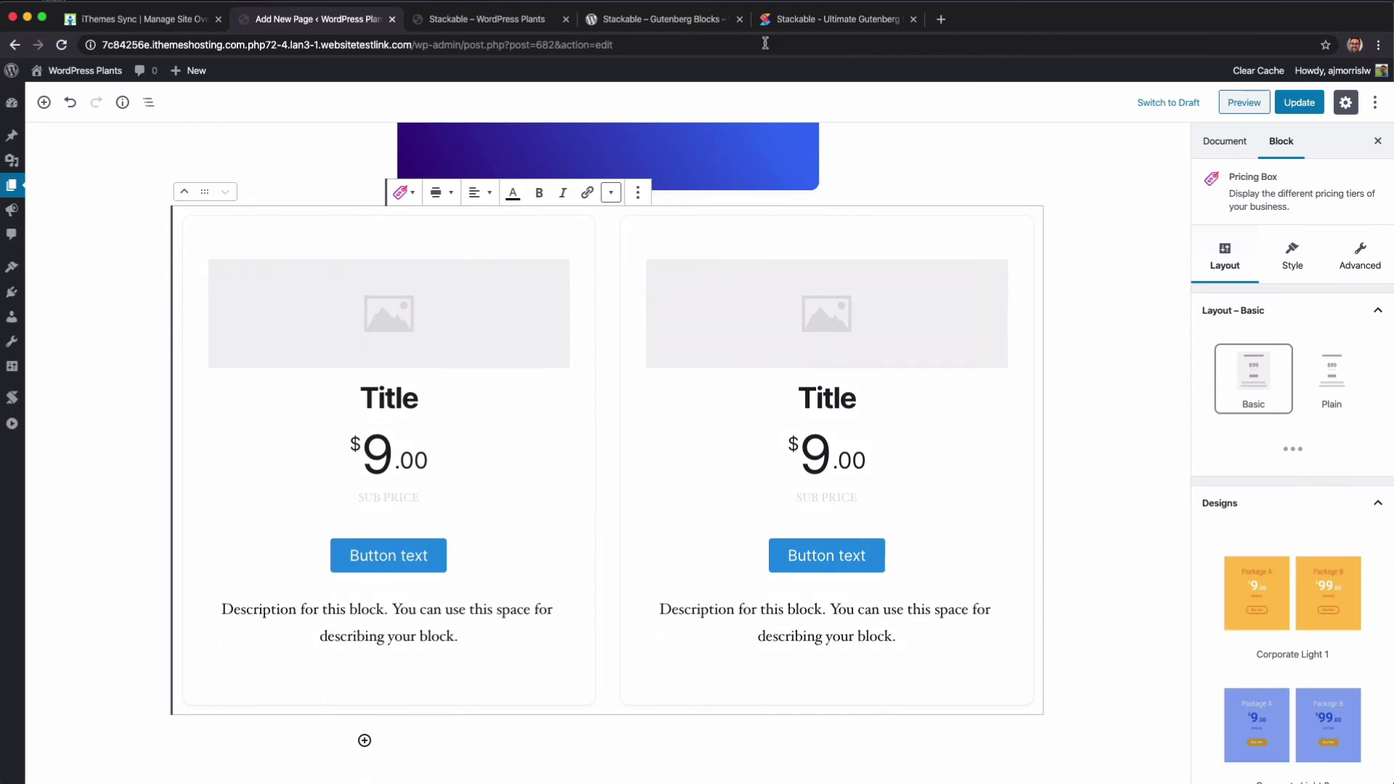
{"action": "left_click", "coordinate": [816, 20]}
{"action": "scroll", "coordinate": [635, 483], "scroll_direction": "down", "scroll_amount": 10}
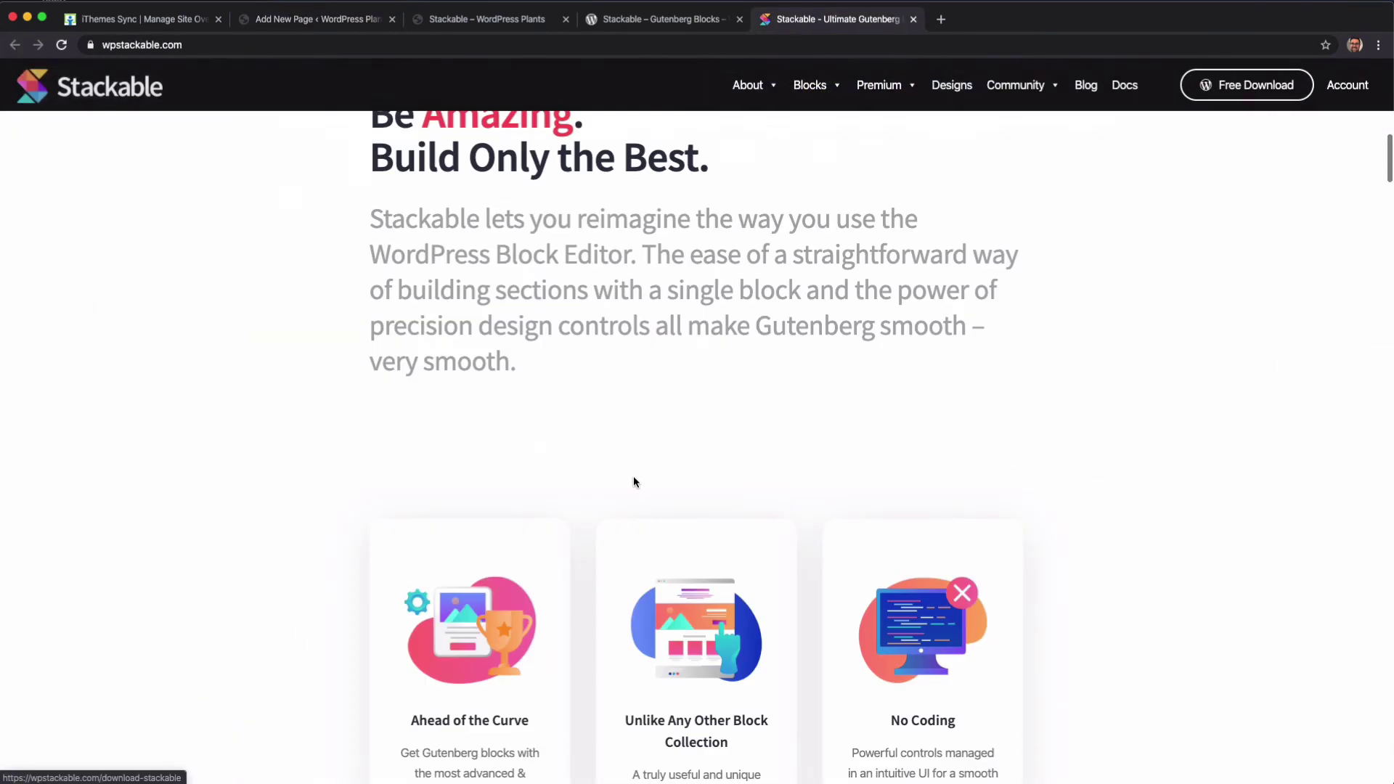
{"action": "scroll", "coordinate": [634, 482], "scroll_direction": "down", "scroll_amount": 20}
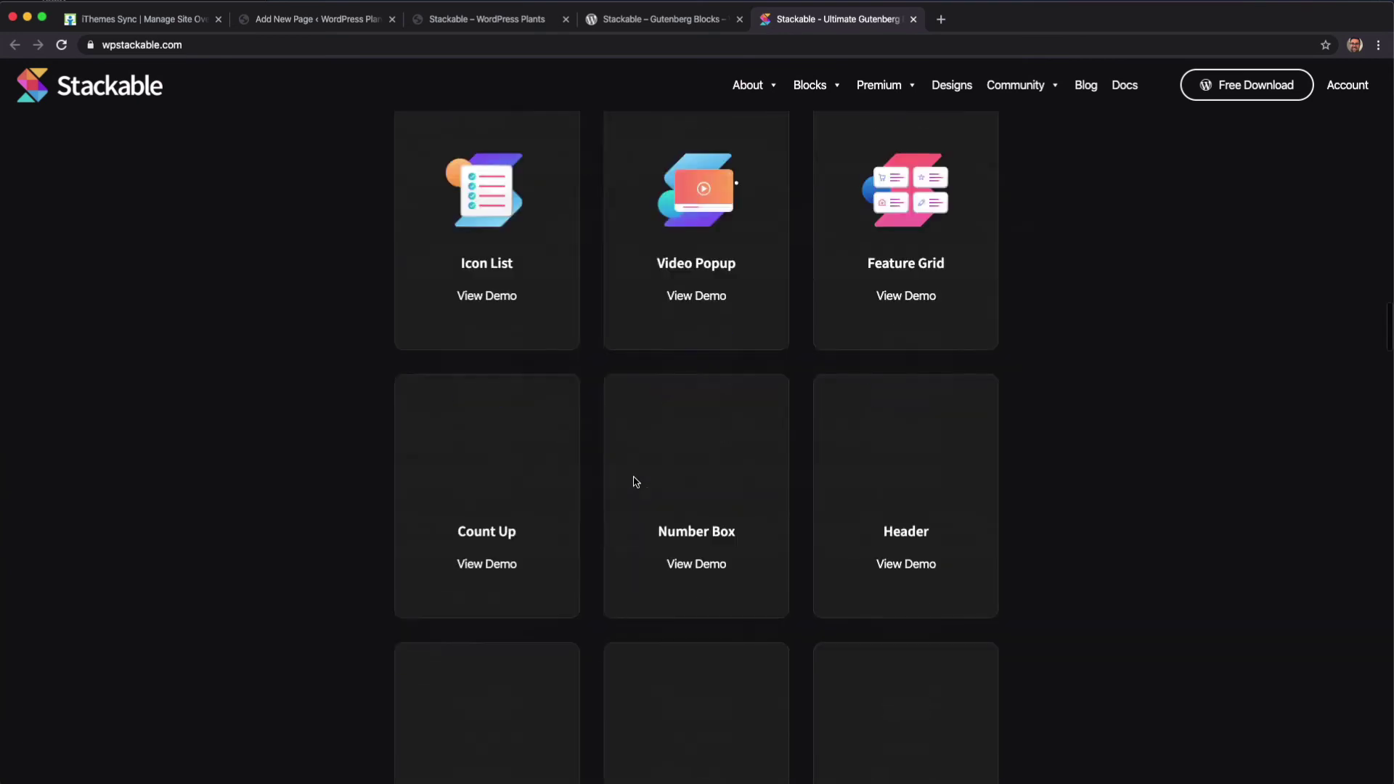
{"action": "scroll", "coordinate": [635, 482], "scroll_direction": "down", "scroll_amount": 5}
{"action": "scroll", "coordinate": [636, 482], "scroll_direction": "up", "scroll_amount": 8}
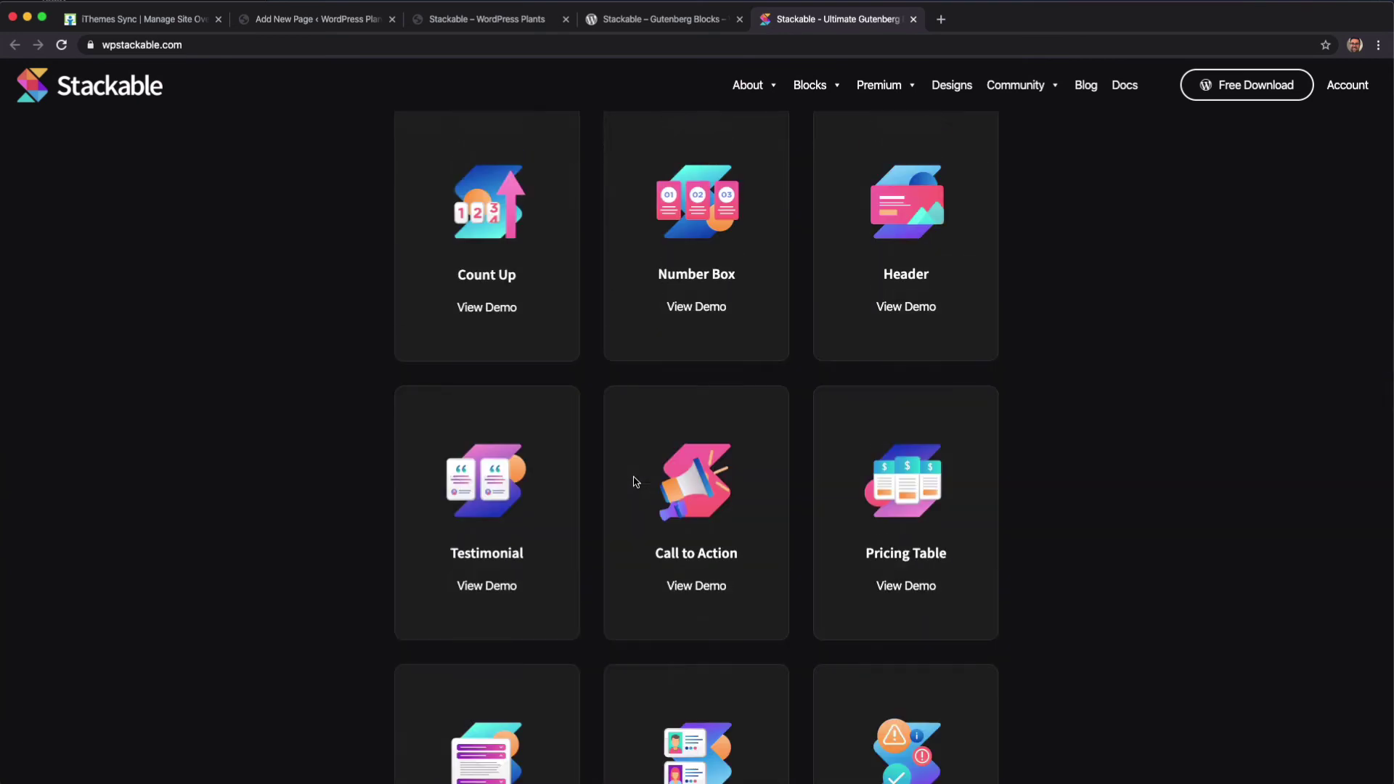
{"action": "left_click", "coordinate": [900, 585]}
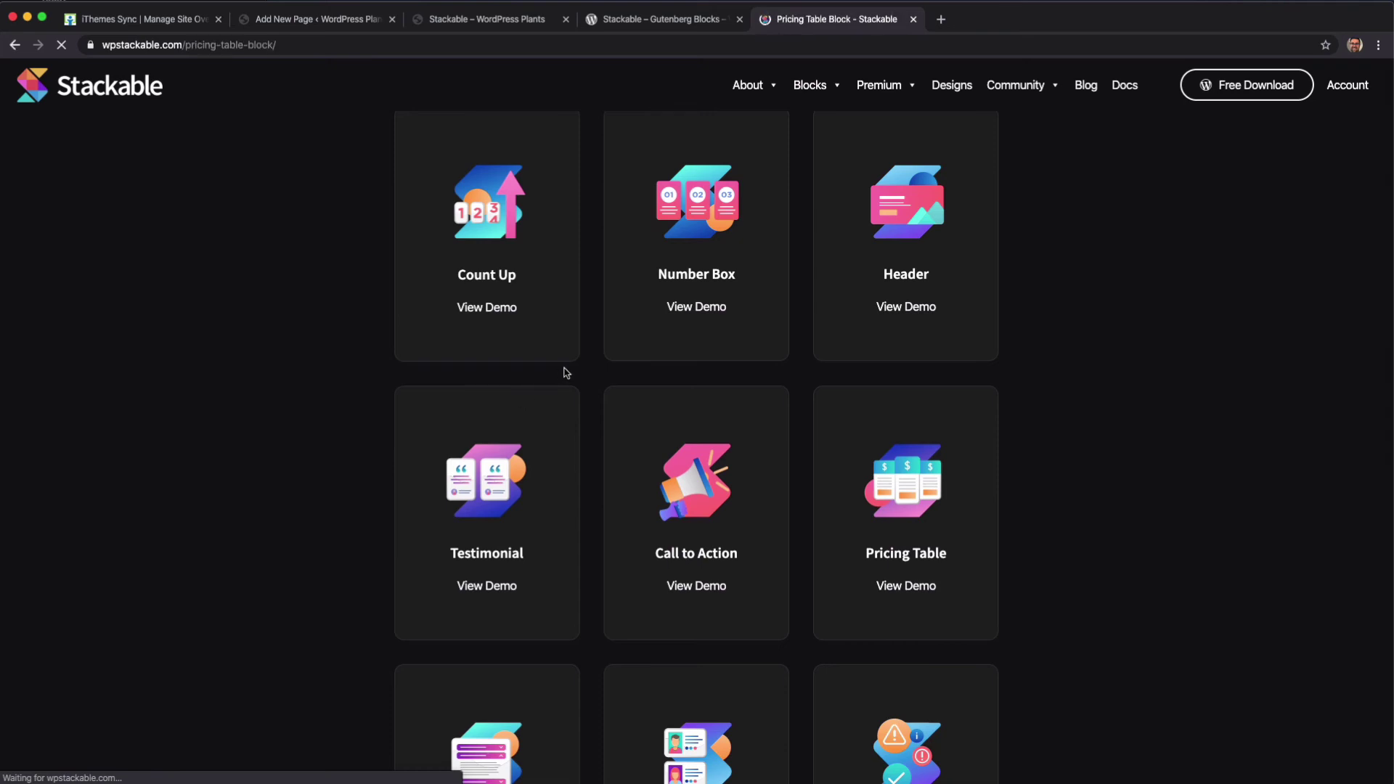
Step: Examine the Pricing Table Block page's demos, features, premium demos and pre-set designs
{"action": "scroll", "coordinate": [579, 367], "scroll_direction": "down", "scroll_amount": 6}
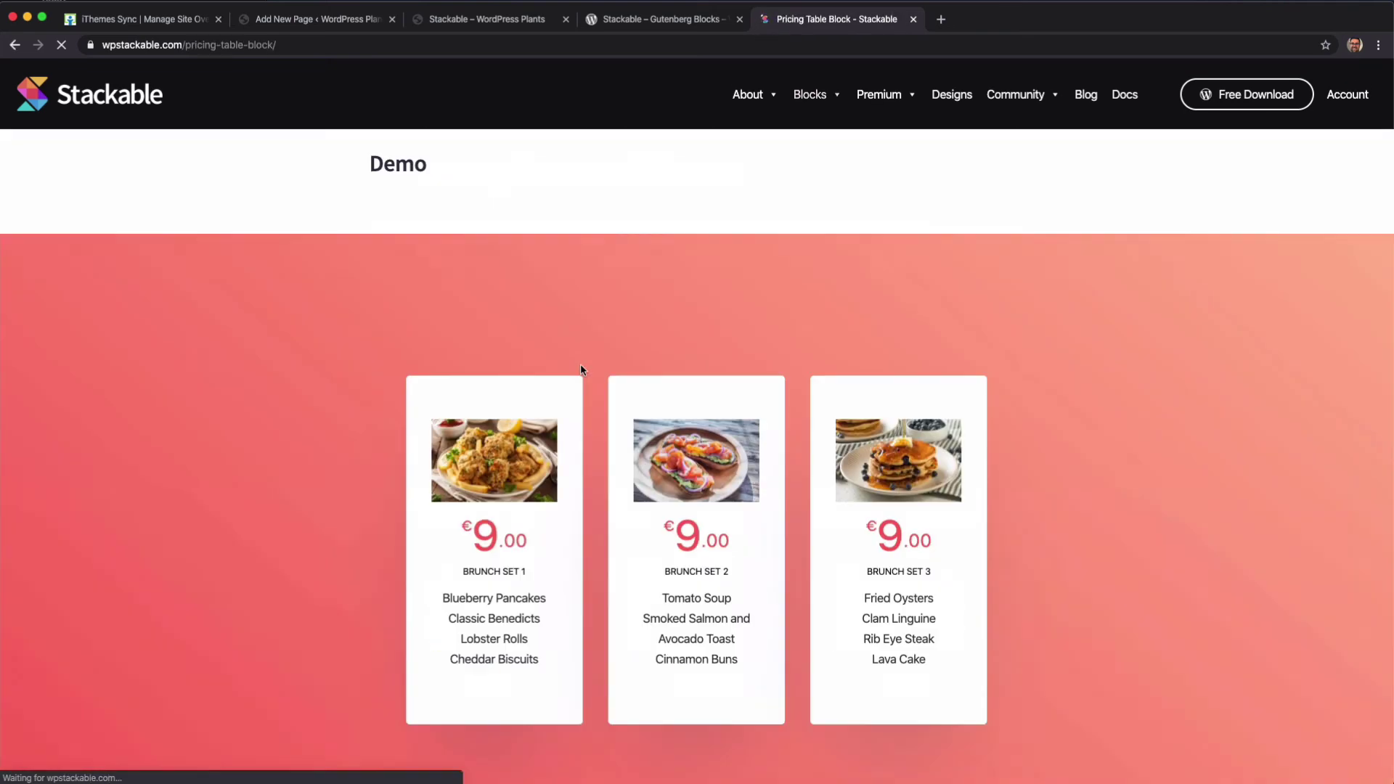
{"action": "scroll", "coordinate": [719, 398], "scroll_direction": "down", "scroll_amount": 15}
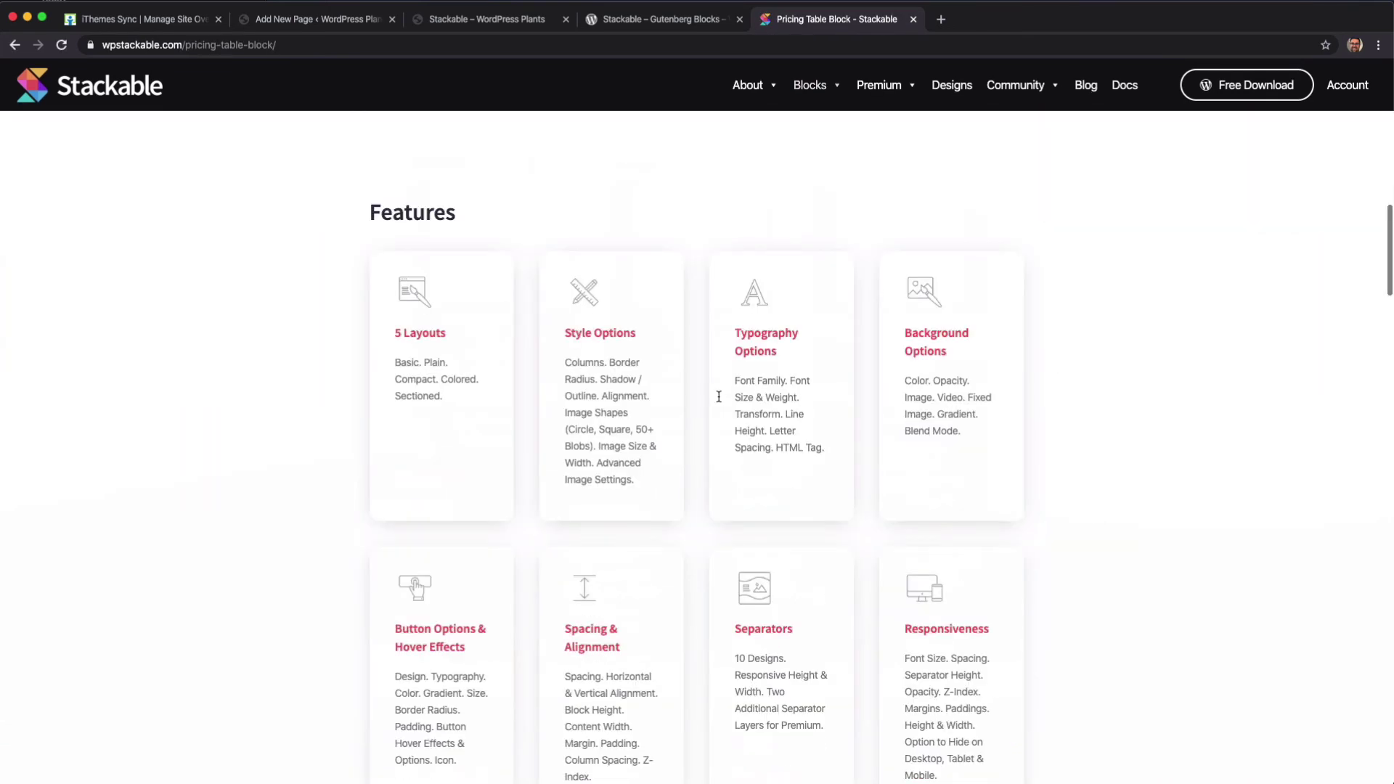
{"action": "scroll", "coordinate": [719, 398], "scroll_direction": "down", "scroll_amount": 2}
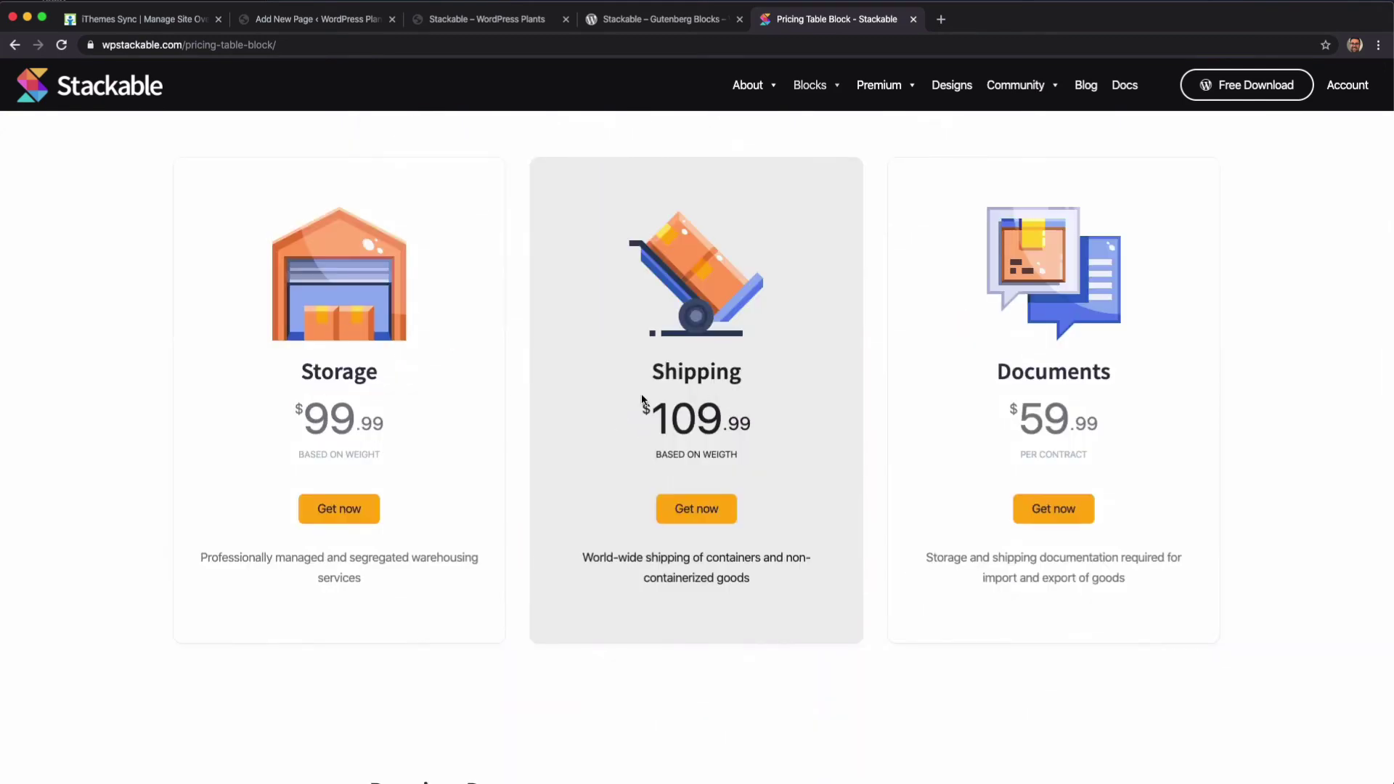
{"action": "scroll", "coordinate": [804, 417], "scroll_direction": "down", "scroll_amount": 15}
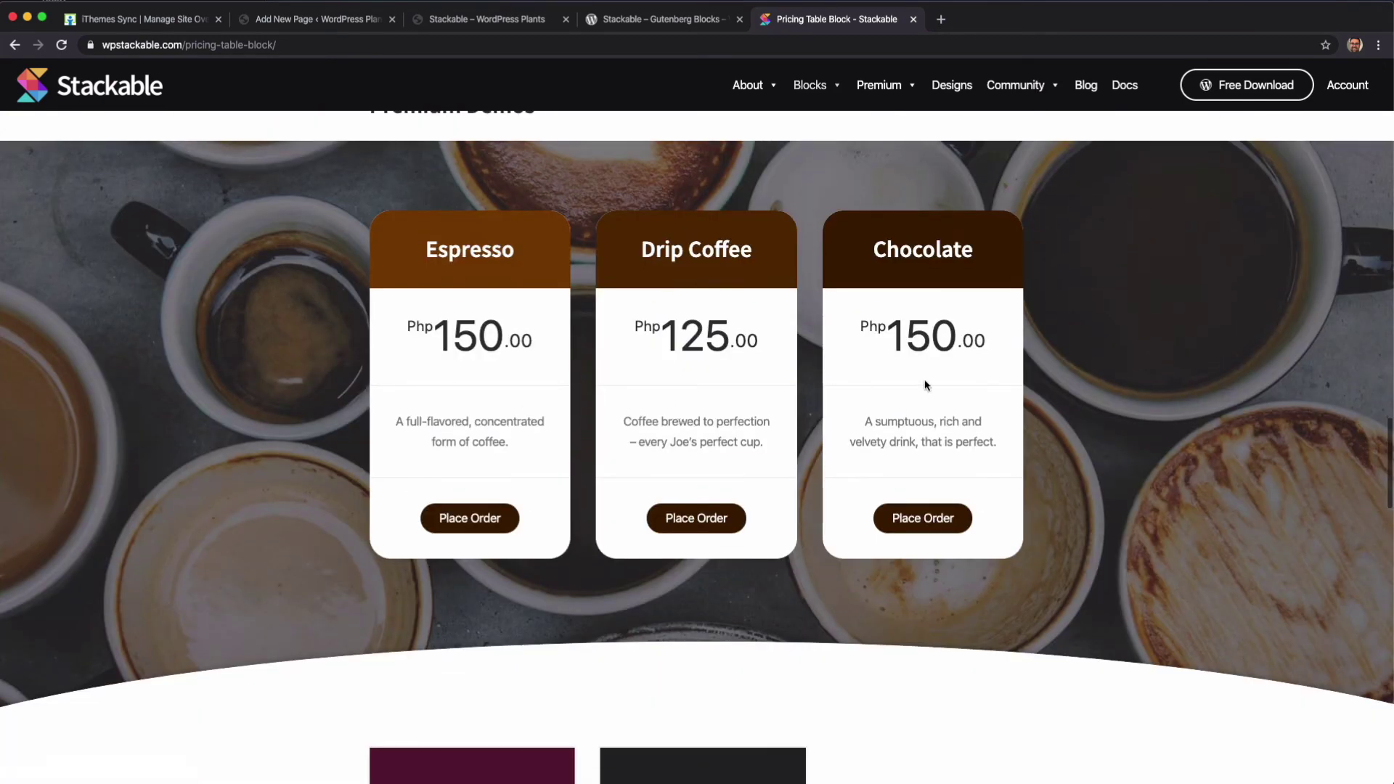
{"action": "scroll", "coordinate": [697, 405], "scroll_direction": "down", "scroll_amount": 7}
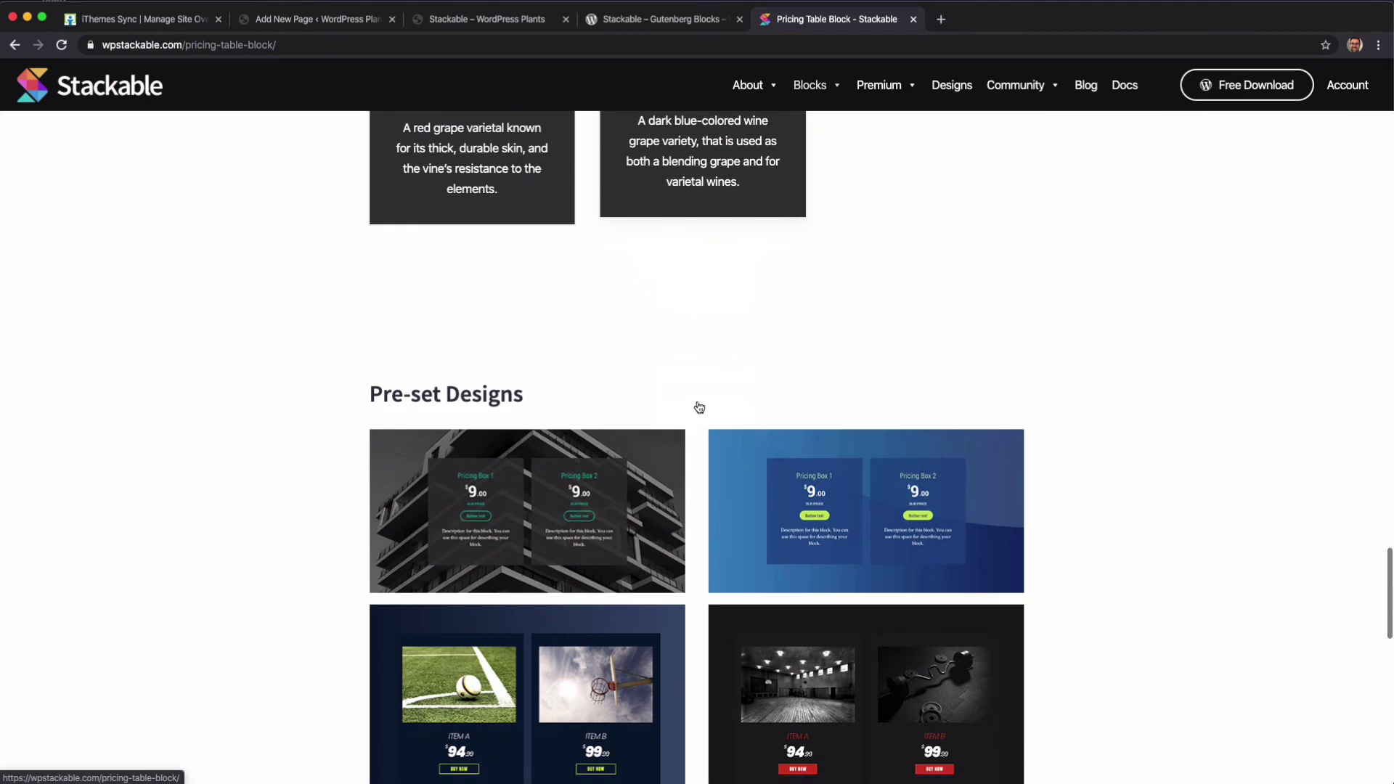
{"action": "scroll", "coordinate": [817, 547], "scroll_direction": "down", "scroll_amount": 7}
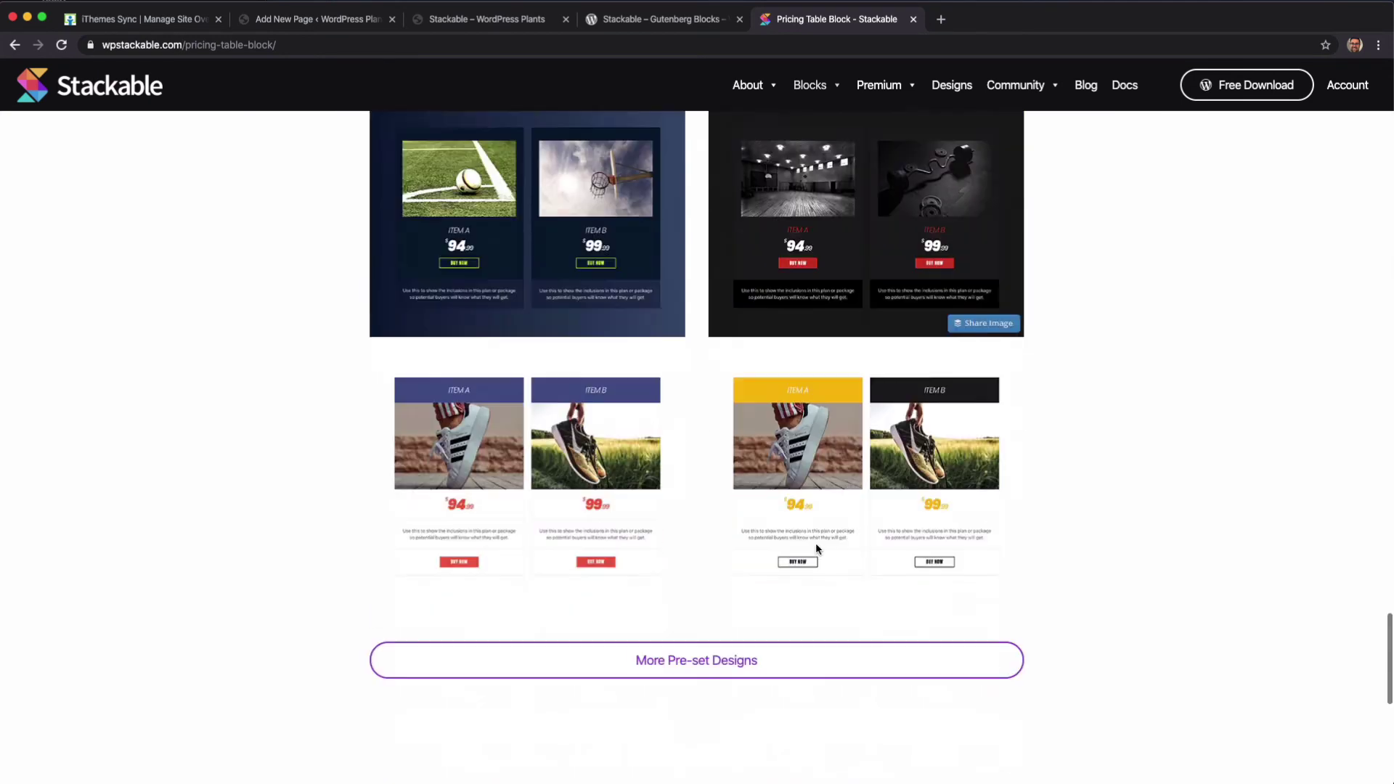
{"action": "left_click", "coordinate": [697, 457]}
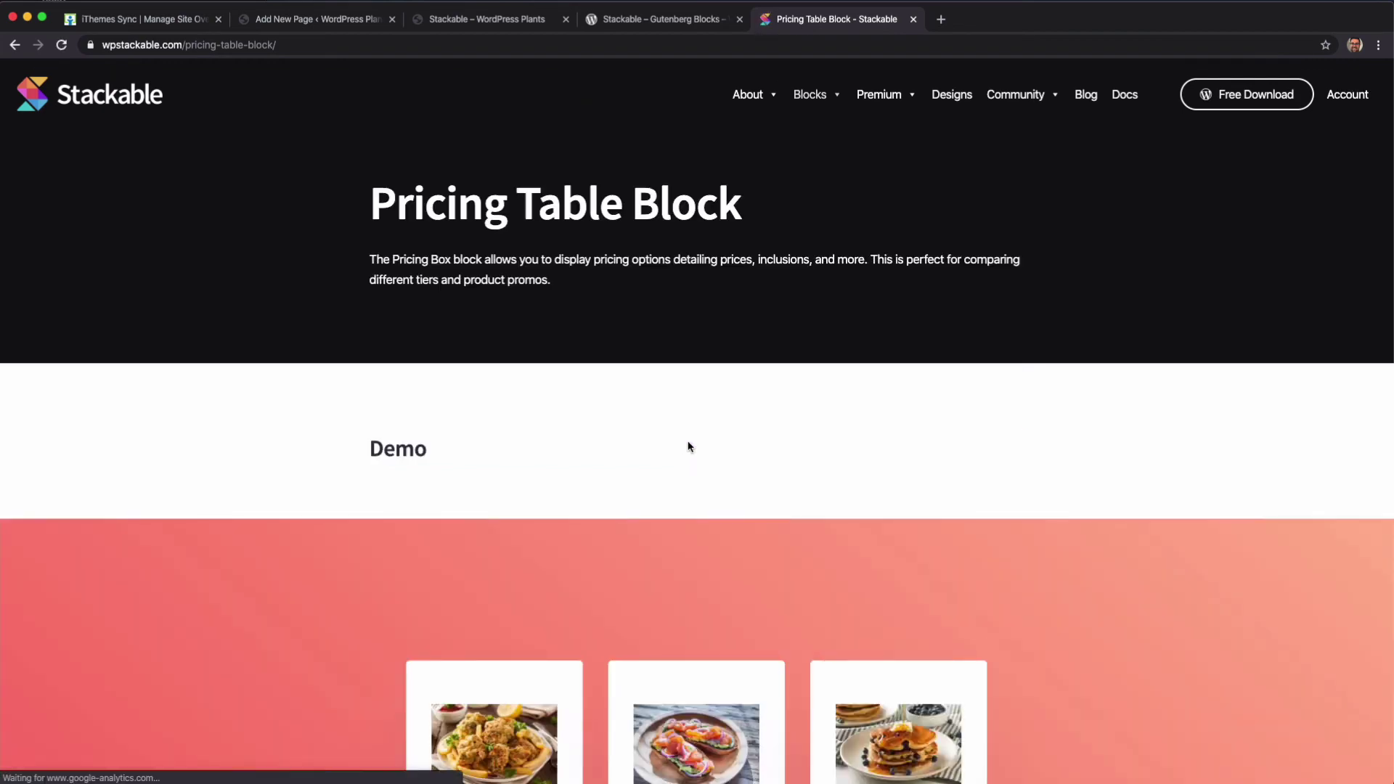
{"action": "scroll", "coordinate": [689, 446], "scroll_direction": "down", "scroll_amount": 15}
{"action": "scroll", "coordinate": [688, 446], "scroll_direction": "down", "scroll_amount": 20}
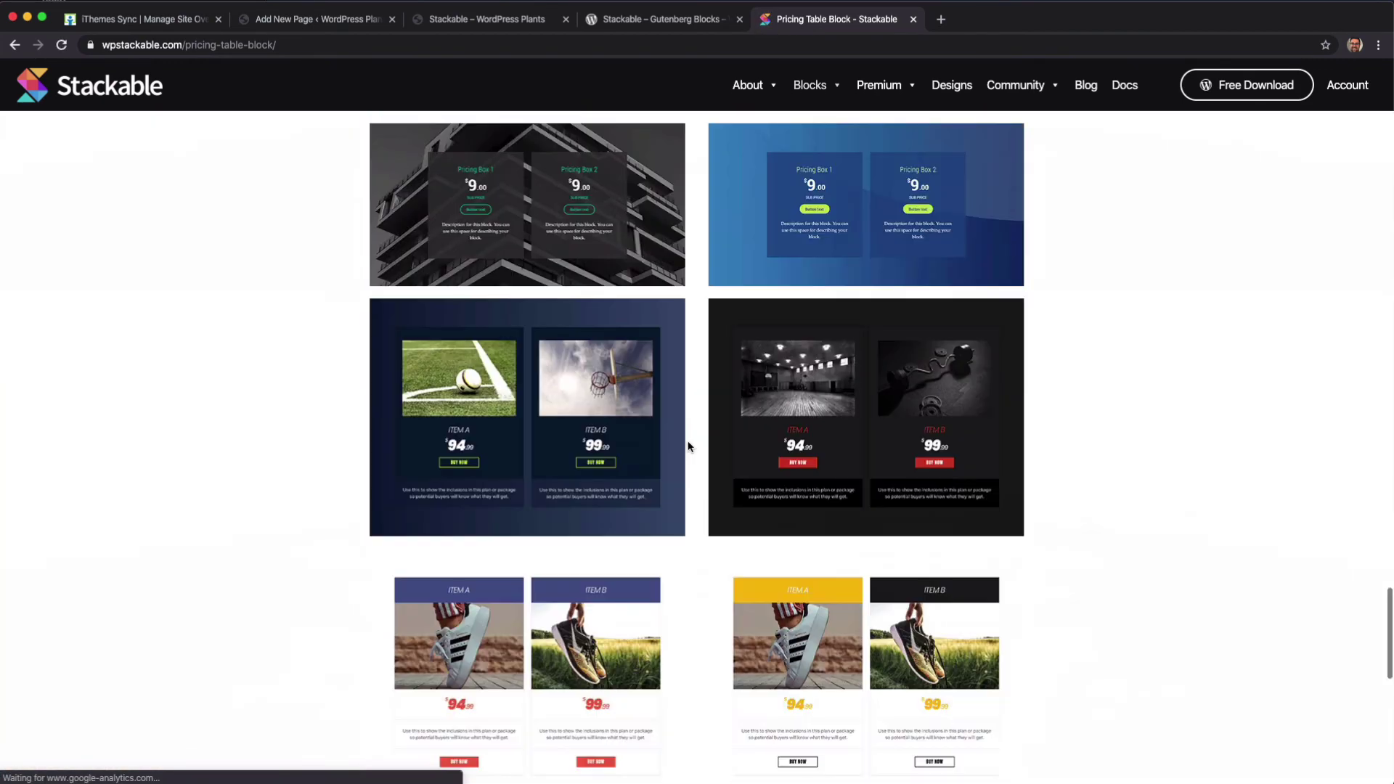
{"action": "scroll", "coordinate": [689, 445], "scroll_direction": "up", "scroll_amount": 20}
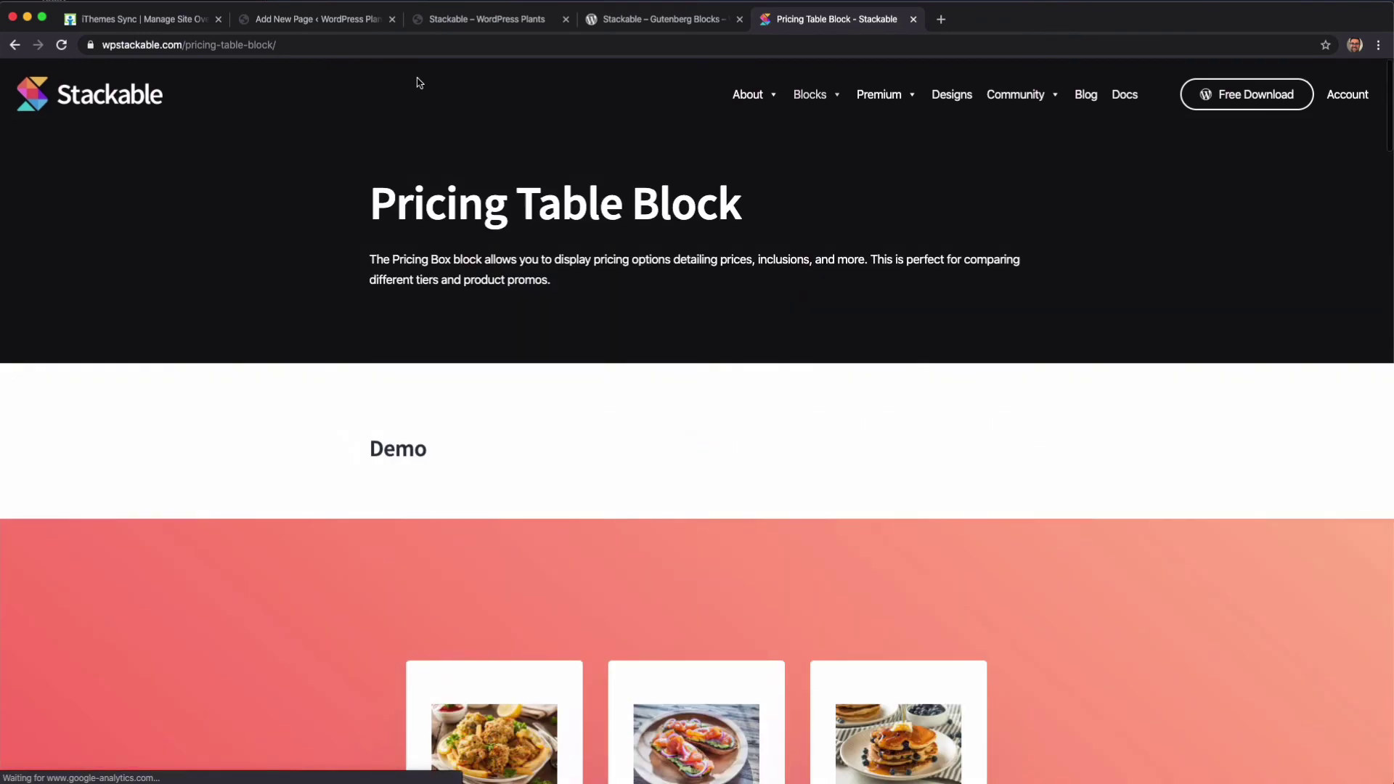
Step: Return to the WordPress page editor and apply the Corporate Light 1 design to the Pricing Box block
{"action": "left_click", "coordinate": [330, 19]}
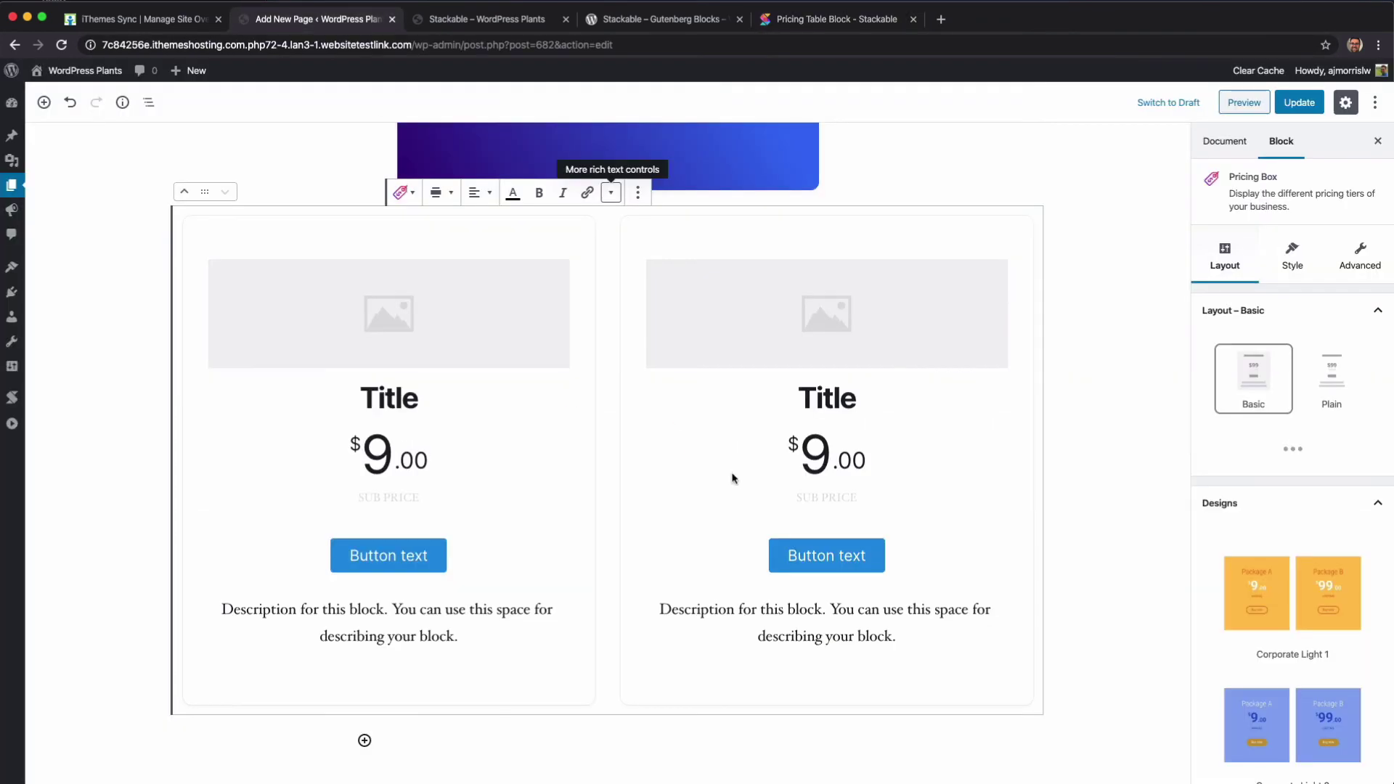
{"action": "scroll", "coordinate": [1264, 581], "scroll_direction": "down", "scroll_amount": 1}
{"action": "left_click", "coordinate": [1269, 564]}
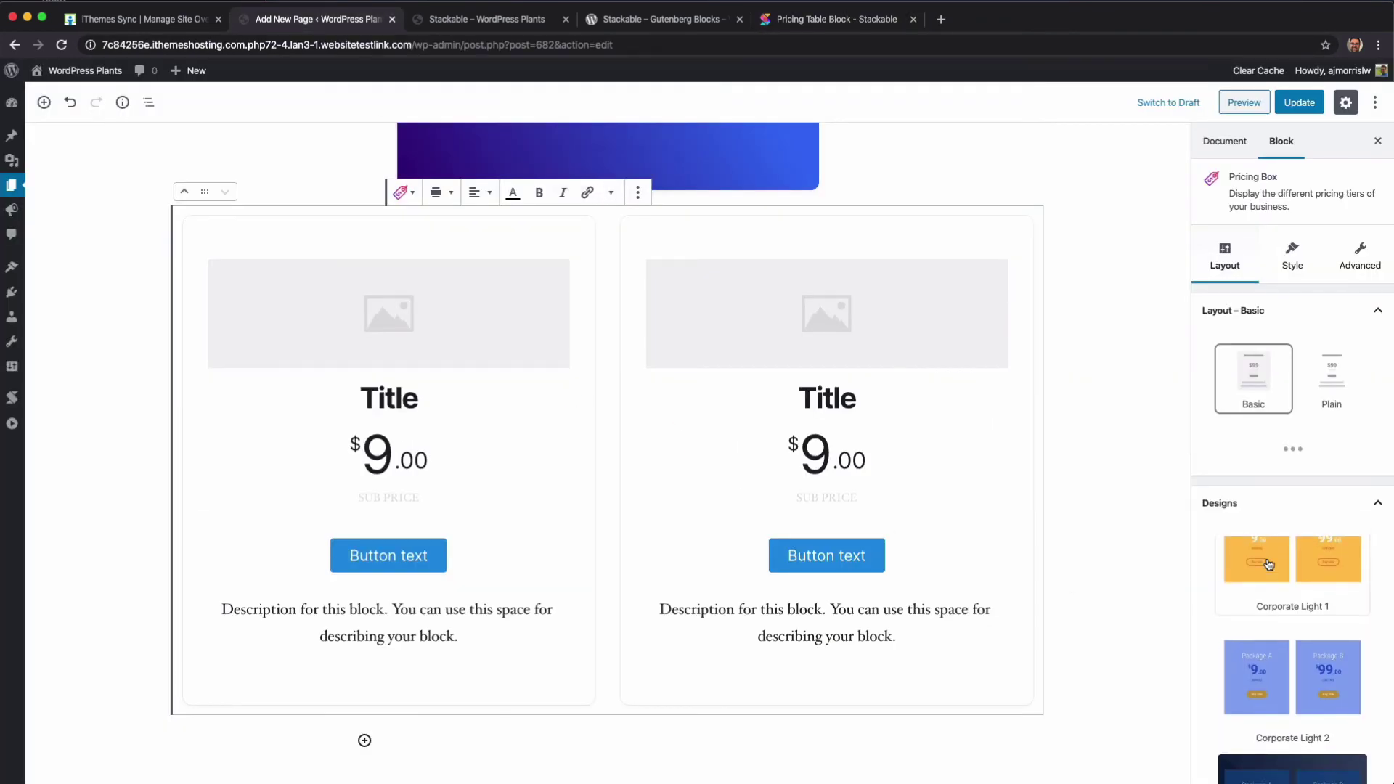
{"action": "scroll", "coordinate": [616, 532], "scroll_direction": "down", "scroll_amount": 5}
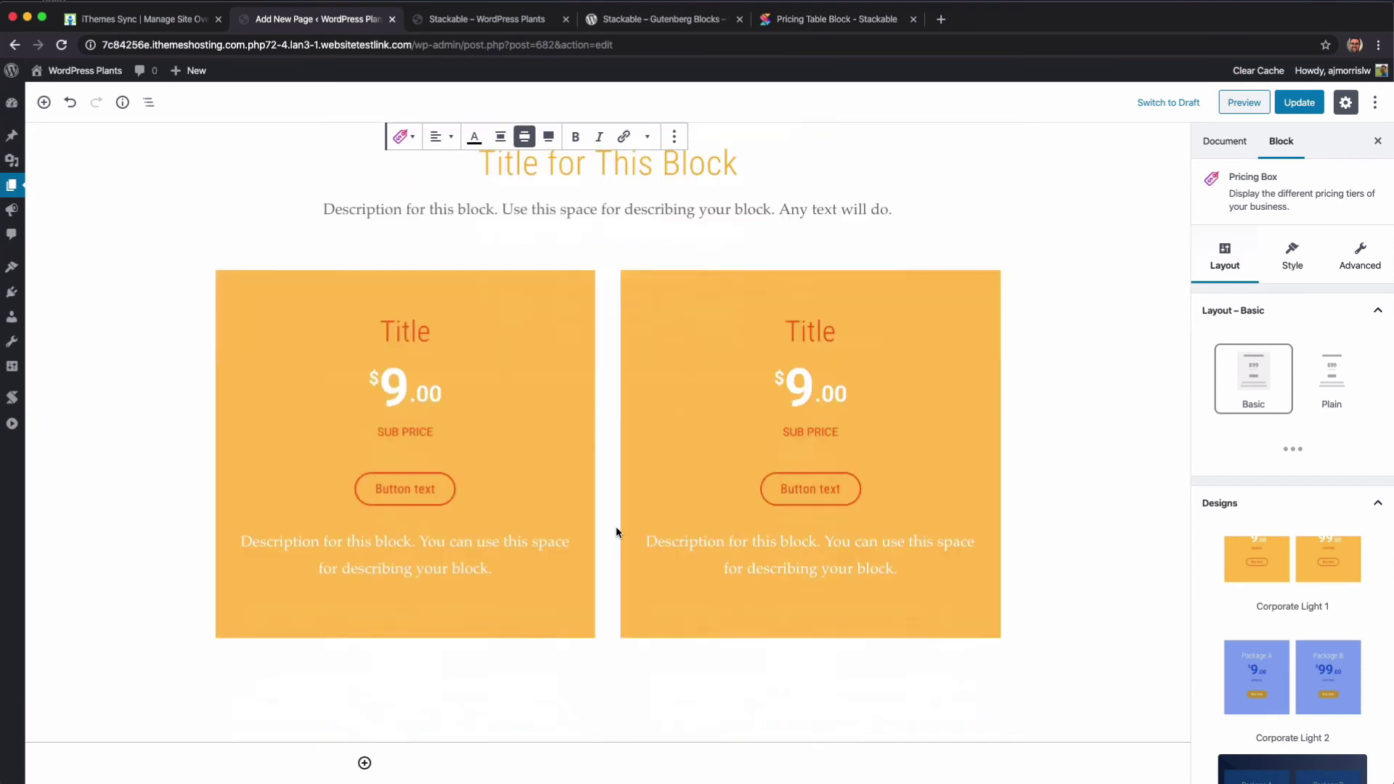
{"action": "scroll", "coordinate": [616, 532], "scroll_direction": "up", "scroll_amount": 4}
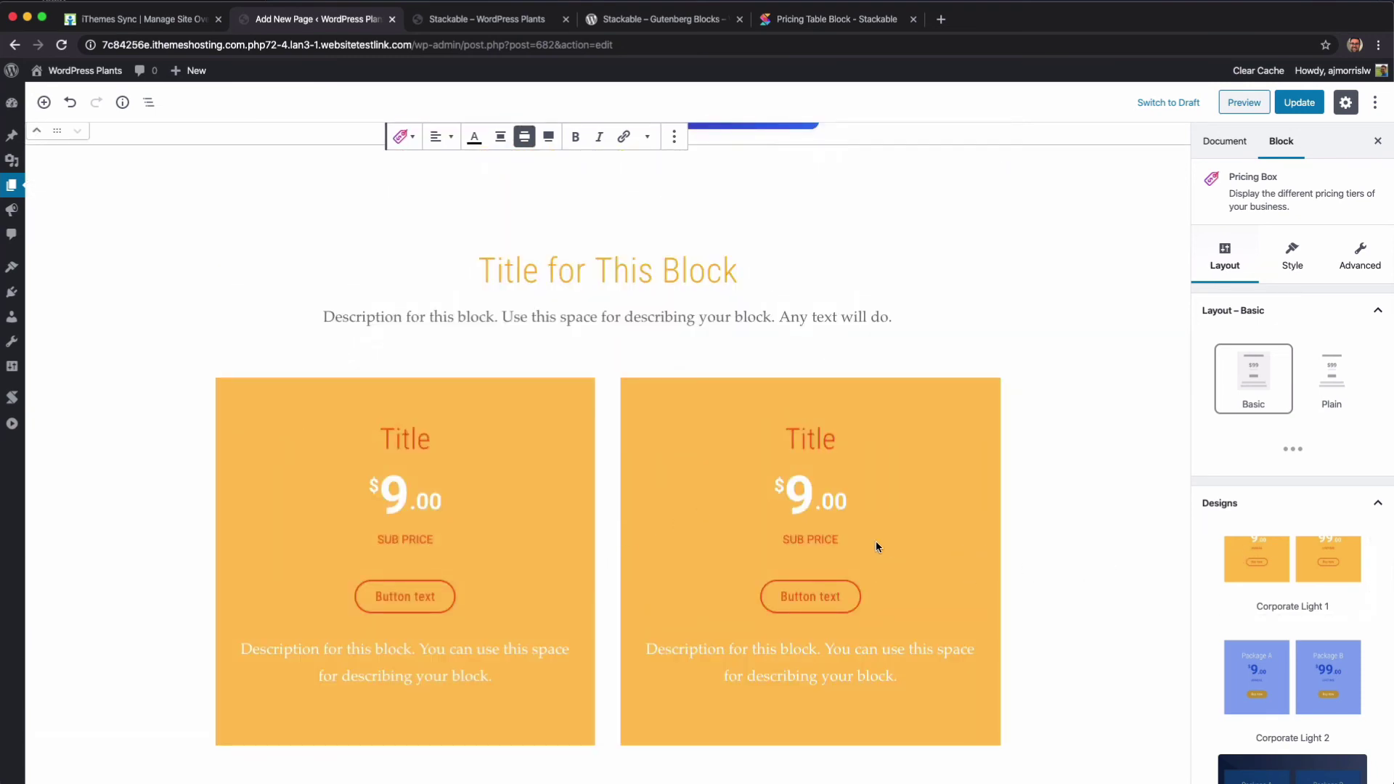
{"action": "left_click", "coordinate": [966, 449]}
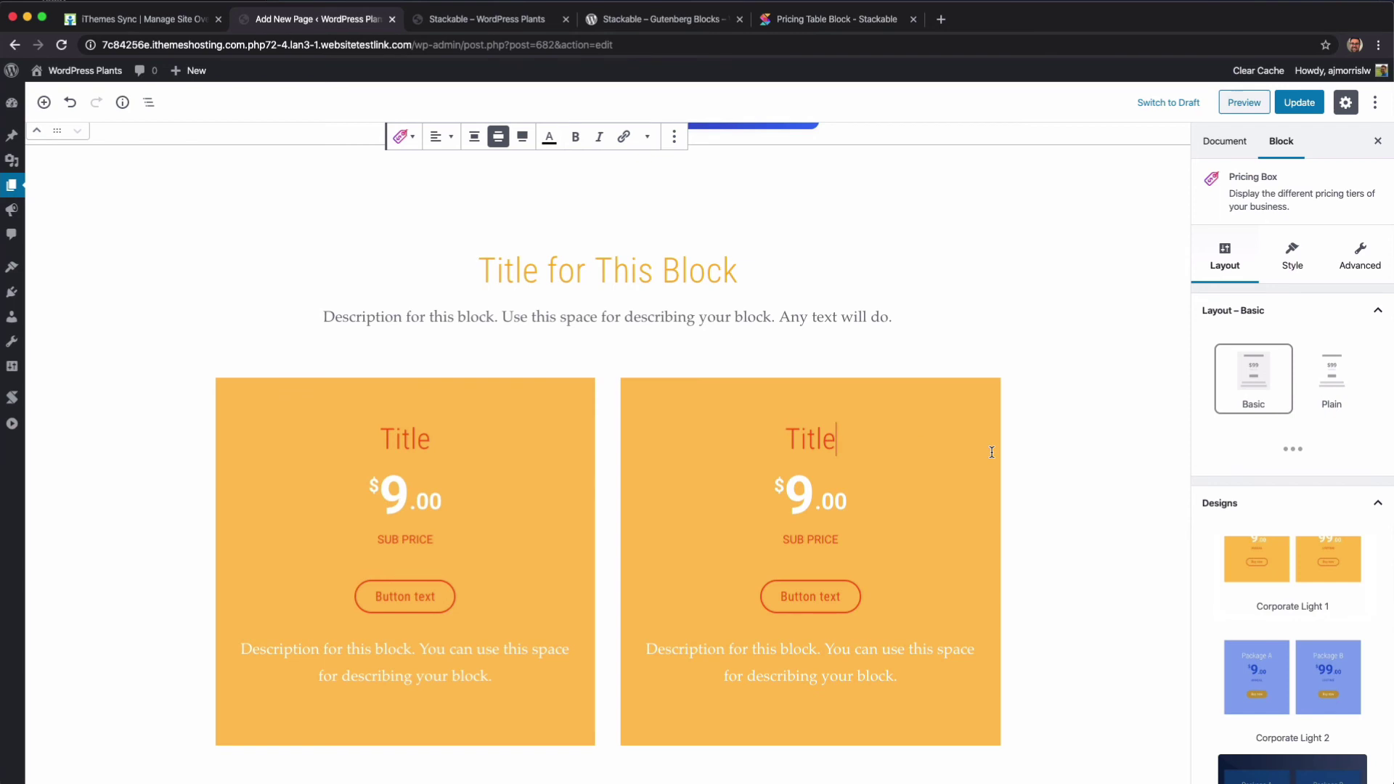
Step: Try a blue block background on the Pricing Box, and restore the white background
{"action": "left_click", "coordinate": [1282, 265]}
{"action": "scroll", "coordinate": [1275, 607], "scroll_direction": "down", "scroll_amount": 3}
{"action": "scroll", "coordinate": [1275, 606], "scroll_direction": "down", "scroll_amount": 4}
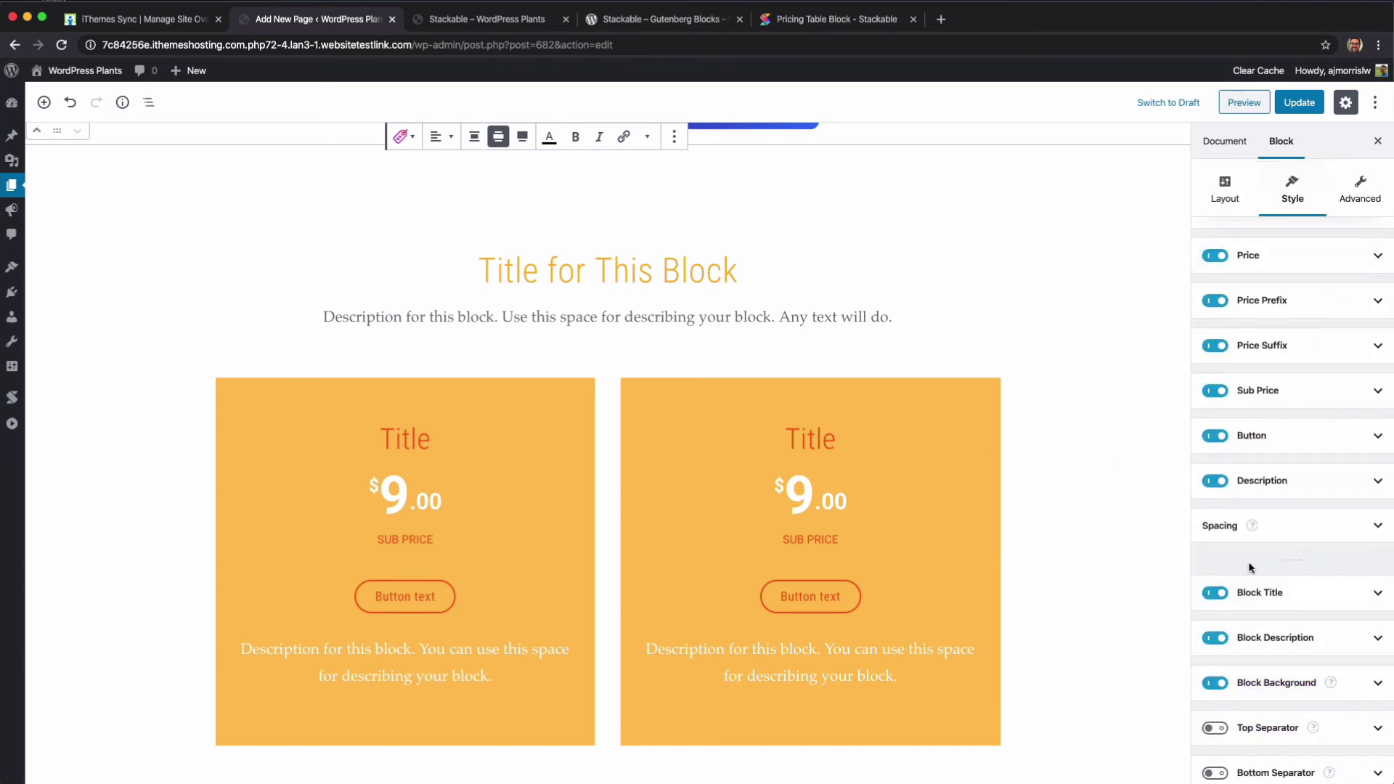
{"action": "left_click", "coordinate": [1260, 683]}
{"action": "scroll", "coordinate": [1259, 676], "scroll_direction": "down", "scroll_amount": 5}
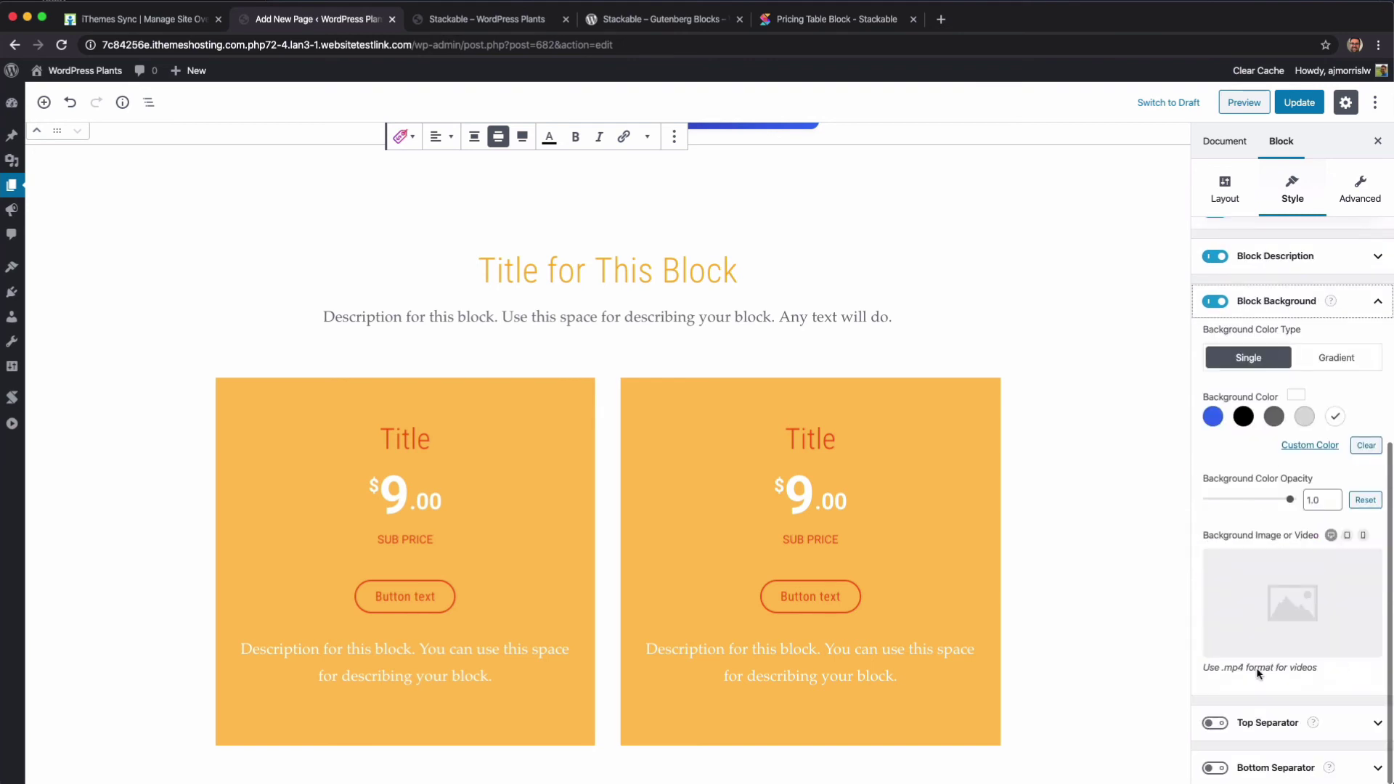
{"action": "left_click", "coordinate": [1213, 418]}
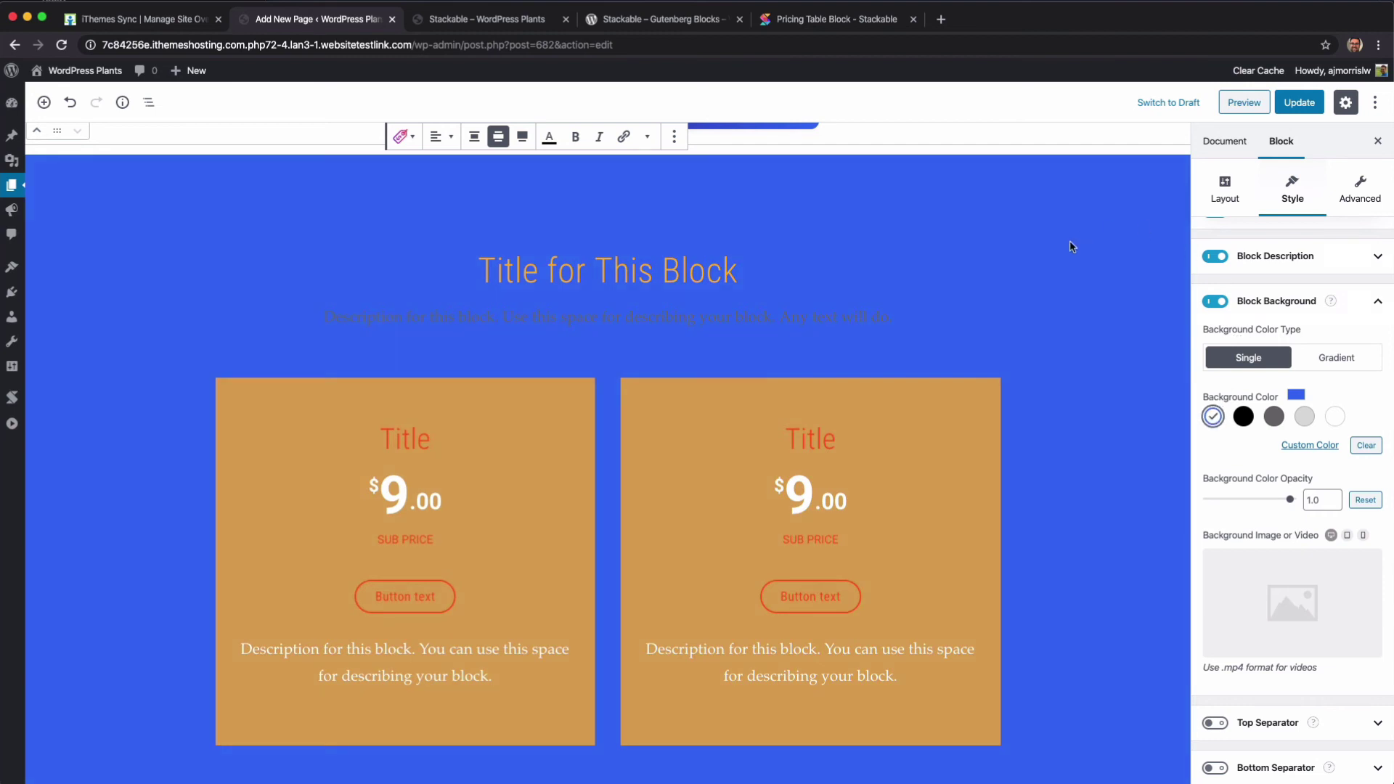
{"action": "left_click", "coordinate": [1336, 418]}
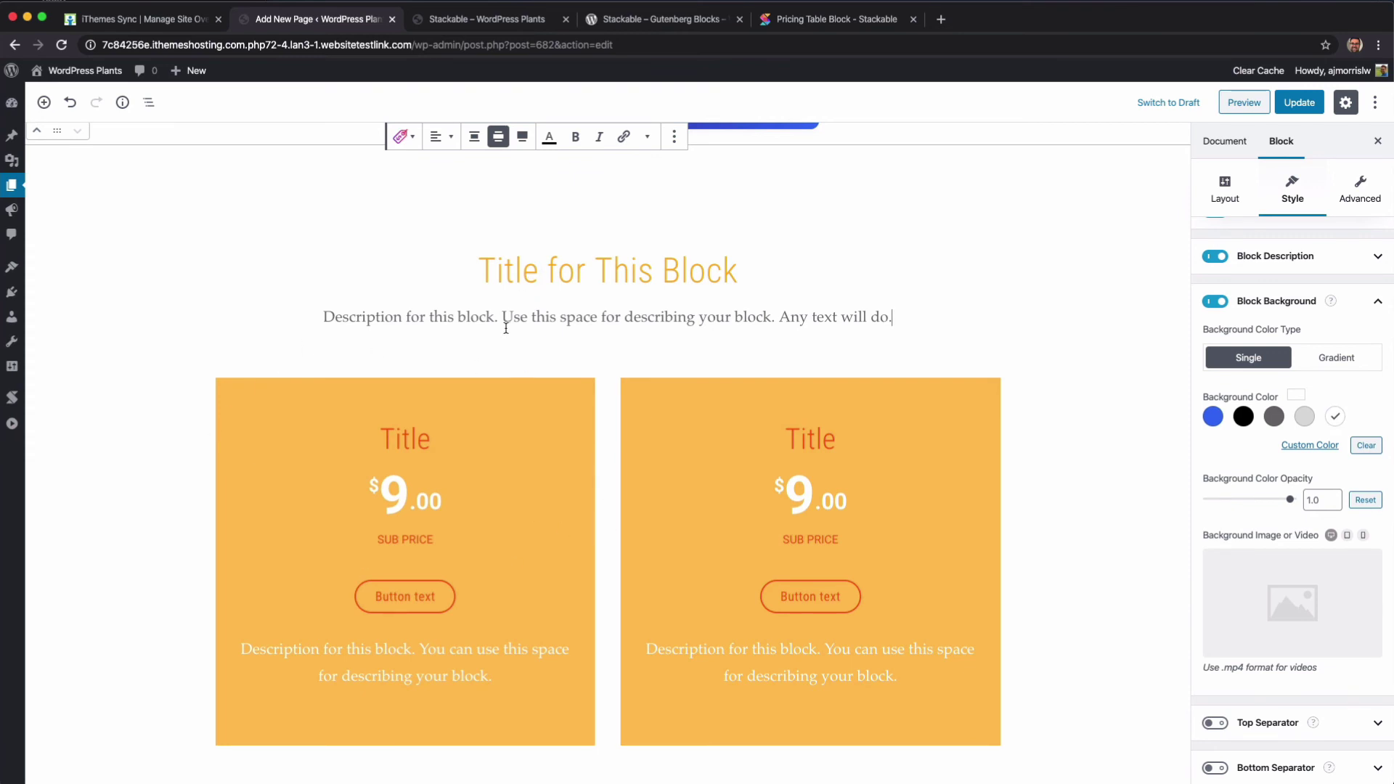
Step: Set the pricing columns' background to single blue and raise its opacity to the maximum
{"action": "left_click", "coordinate": [483, 406]}
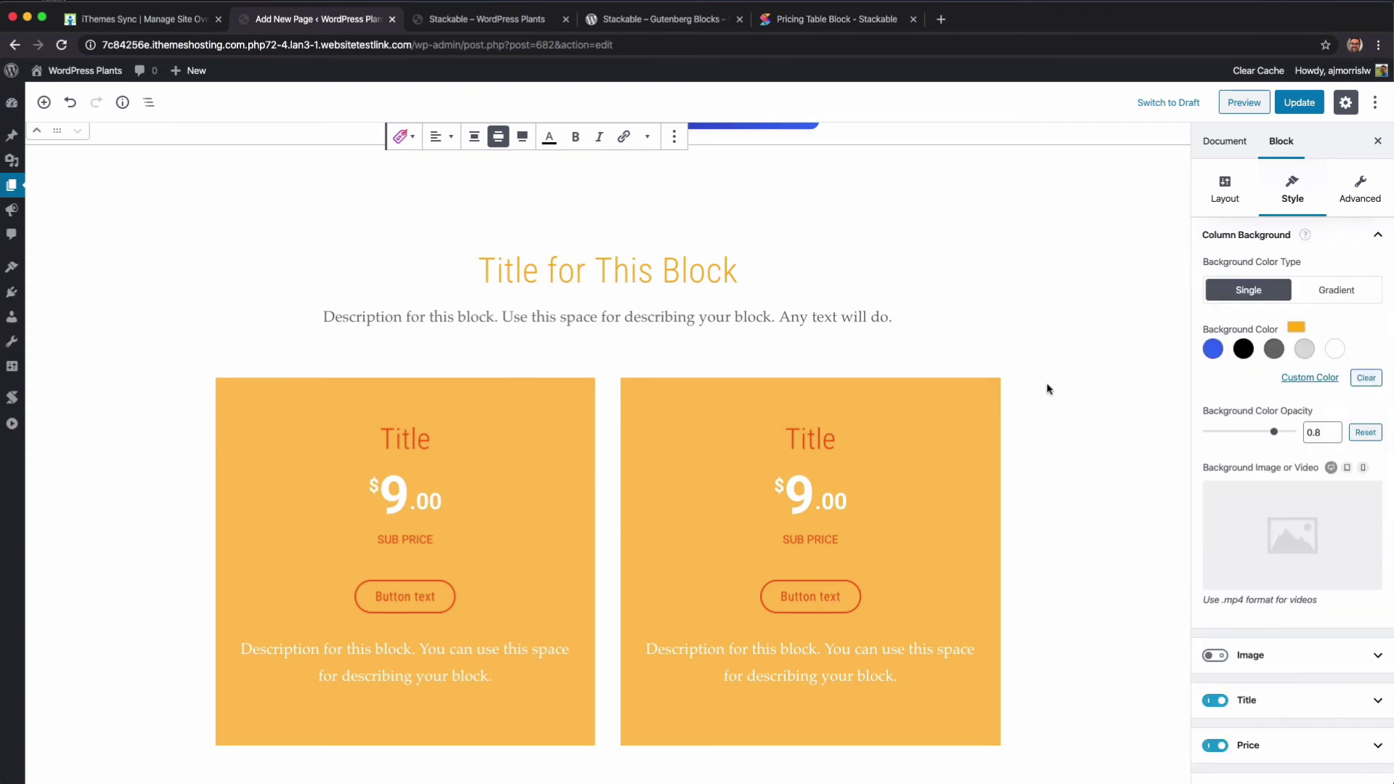
{"action": "left_click", "coordinate": [1210, 349]}
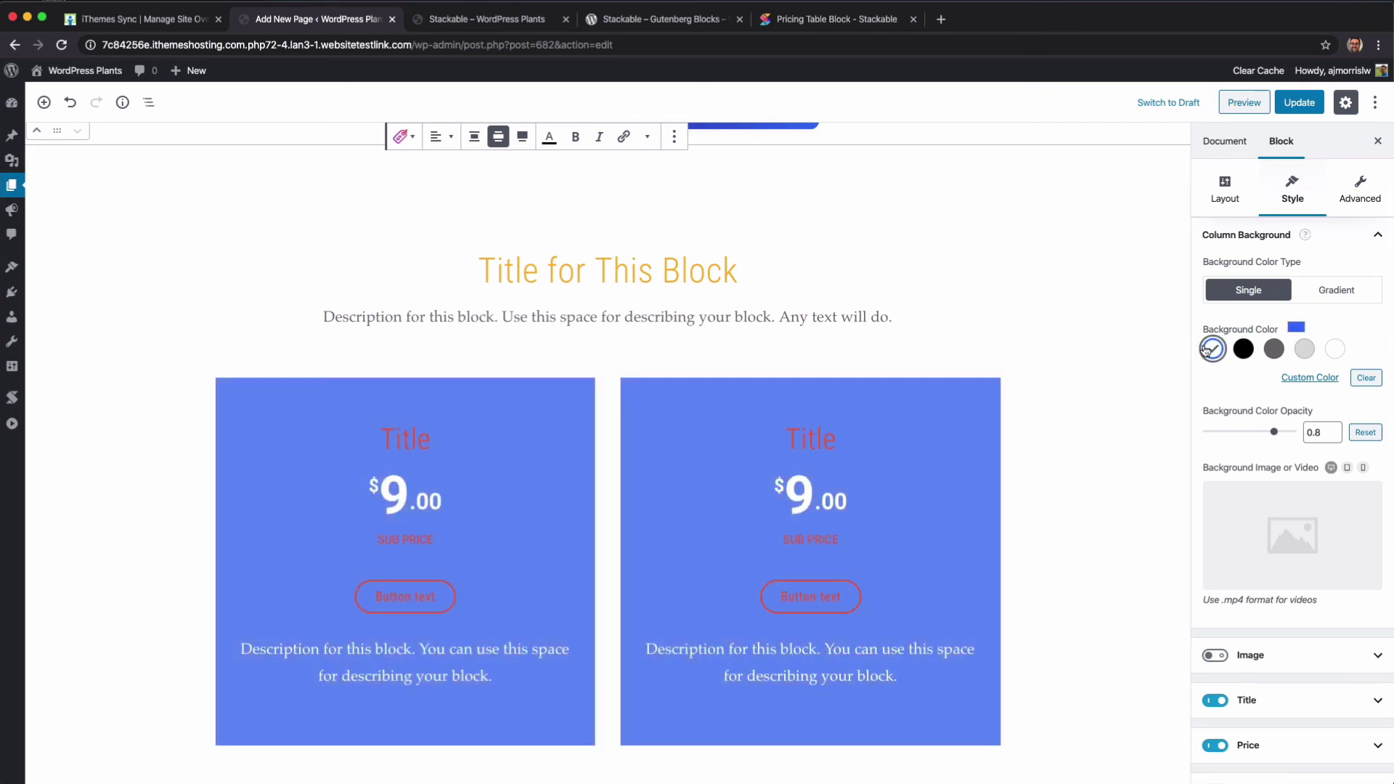
{"action": "left_click", "coordinate": [1343, 294]}
{"action": "left_click", "coordinate": [1249, 289]}
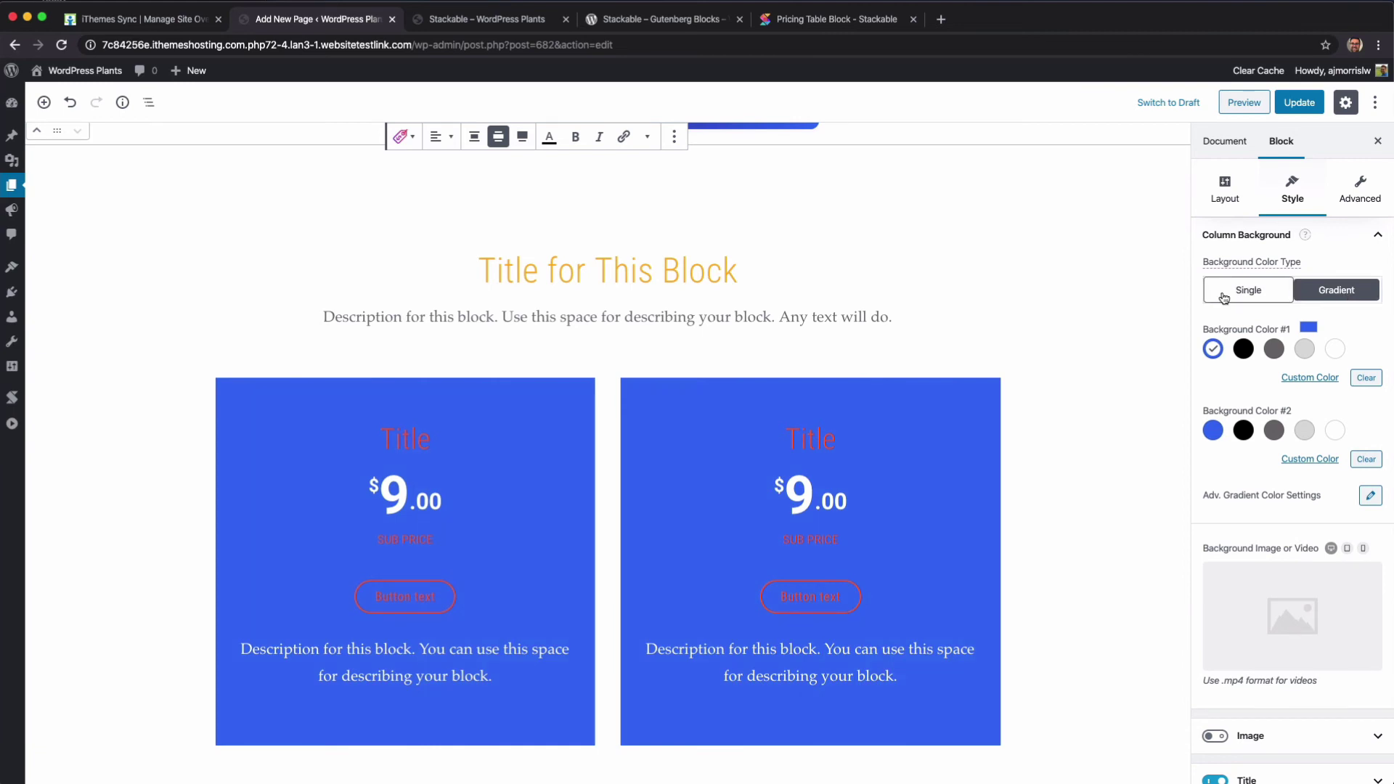
{"action": "mouse_move", "coordinate": [1271, 432]}
{"action": "left_mouse_down"}
{"action": "mouse_move", "coordinate": [1207, 434]}
{"action": "mouse_move", "coordinate": [1282, 430]}
{"action": "left_mouse_up"}
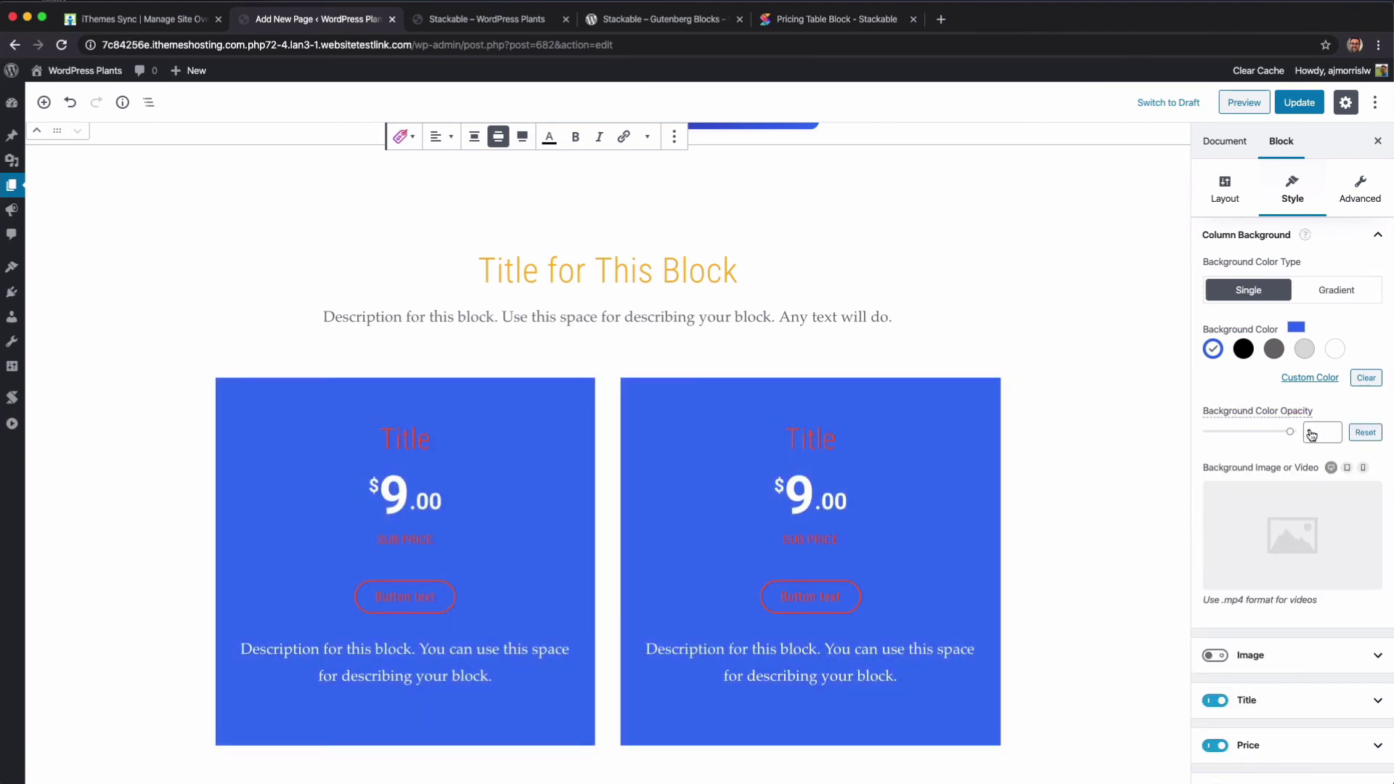
Step: Make the column background a gradient with custom purple #58018e as the second color
{"action": "left_click", "coordinate": [1337, 290]}
{"action": "left_click", "coordinate": [1289, 456]}
{"action": "left_click_drag", "start_coordinate": [1251, 594], "coordinate": [1280, 596]}
{"action": "left_click_drag", "start_coordinate": [1316, 507], "coordinate": [1325, 522]}
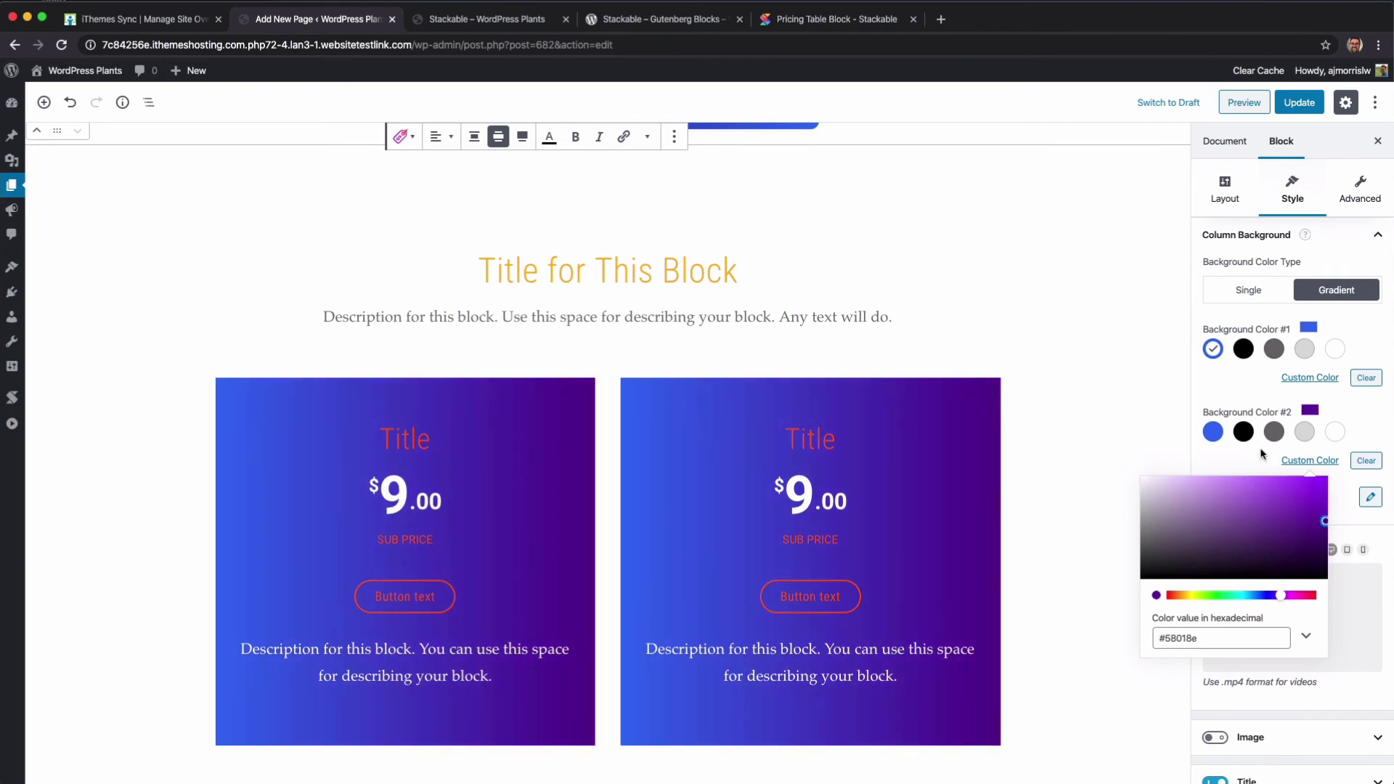
{"action": "left_click", "coordinate": [1218, 459]}
Step: Set the column background's gradient direction to 210 degrees
{"action": "left_click", "coordinate": [1359, 498]}
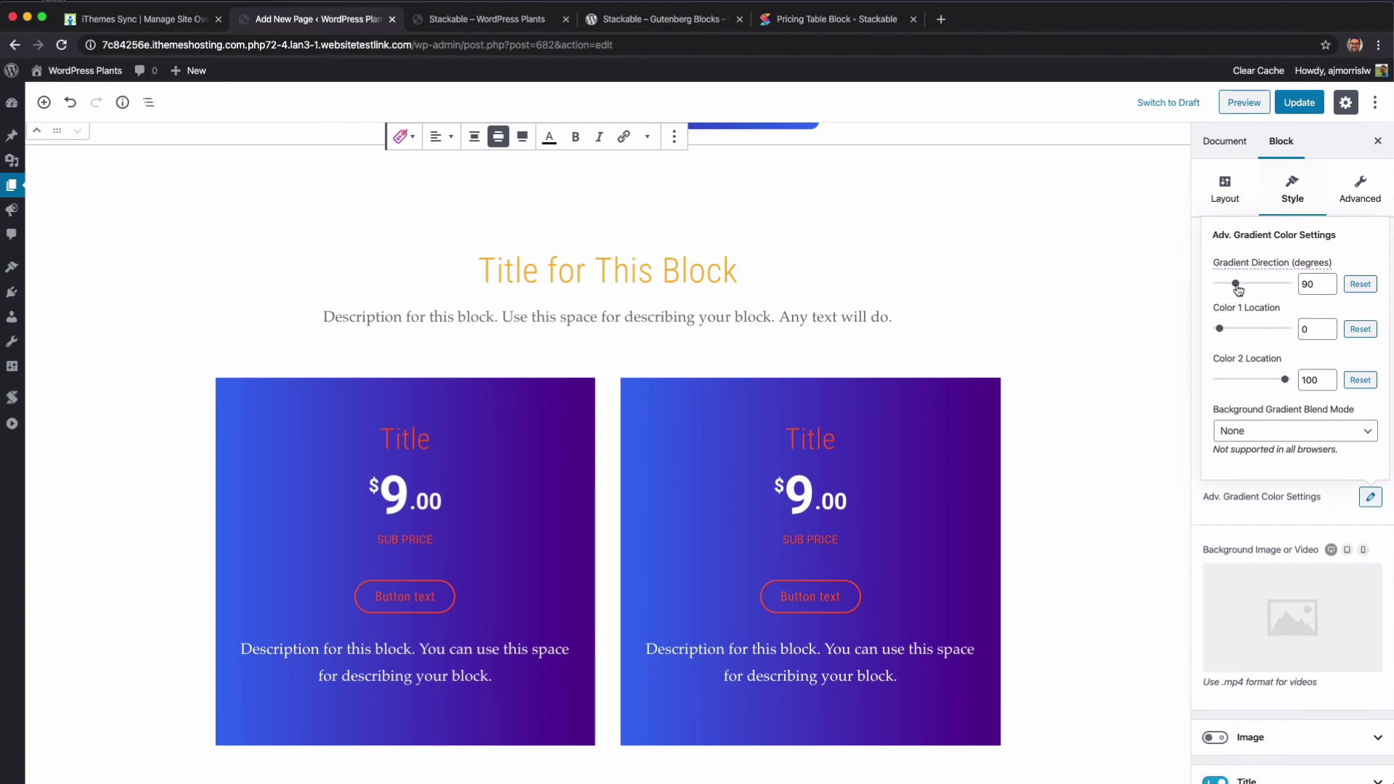
{"action": "left_click_drag", "start_coordinate": [1237, 290], "coordinate": [1241, 290]}
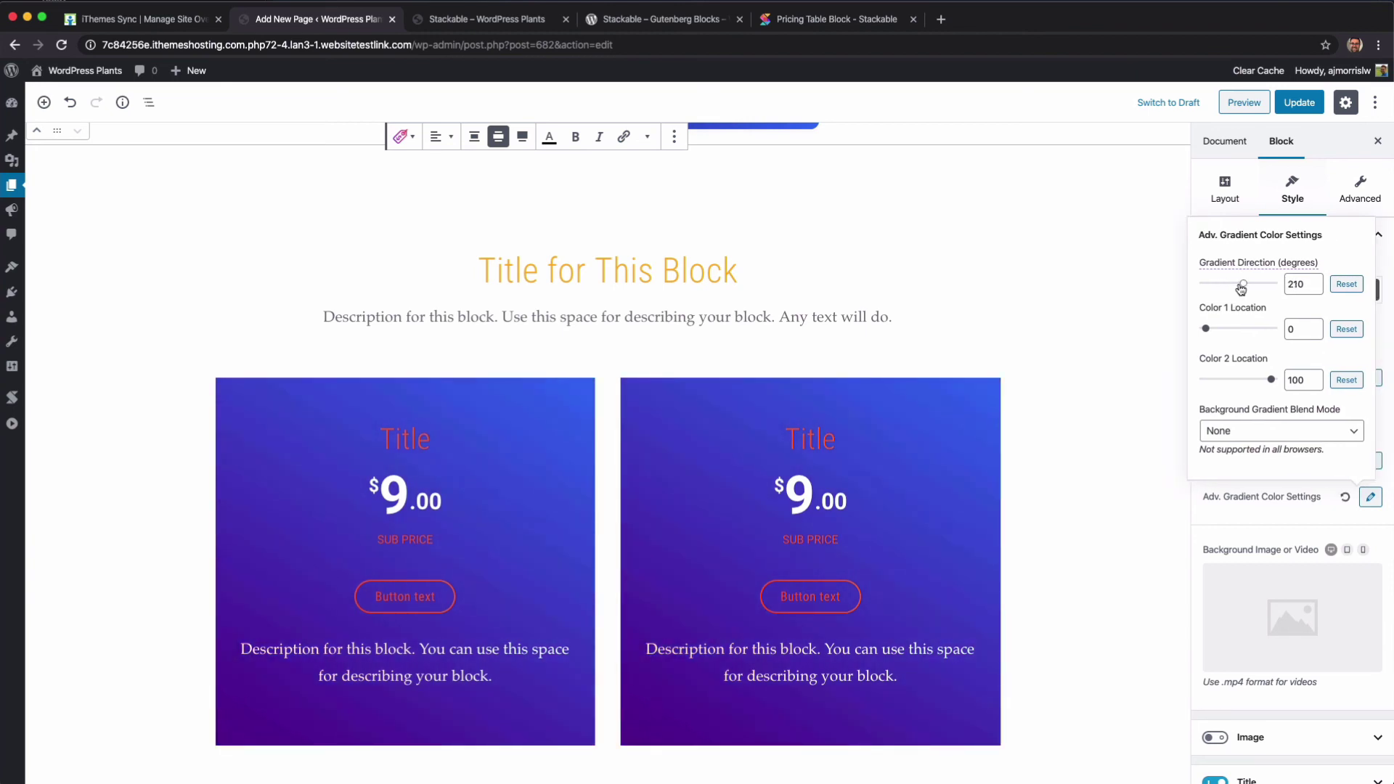
{"action": "left_click", "coordinate": [742, 536]}
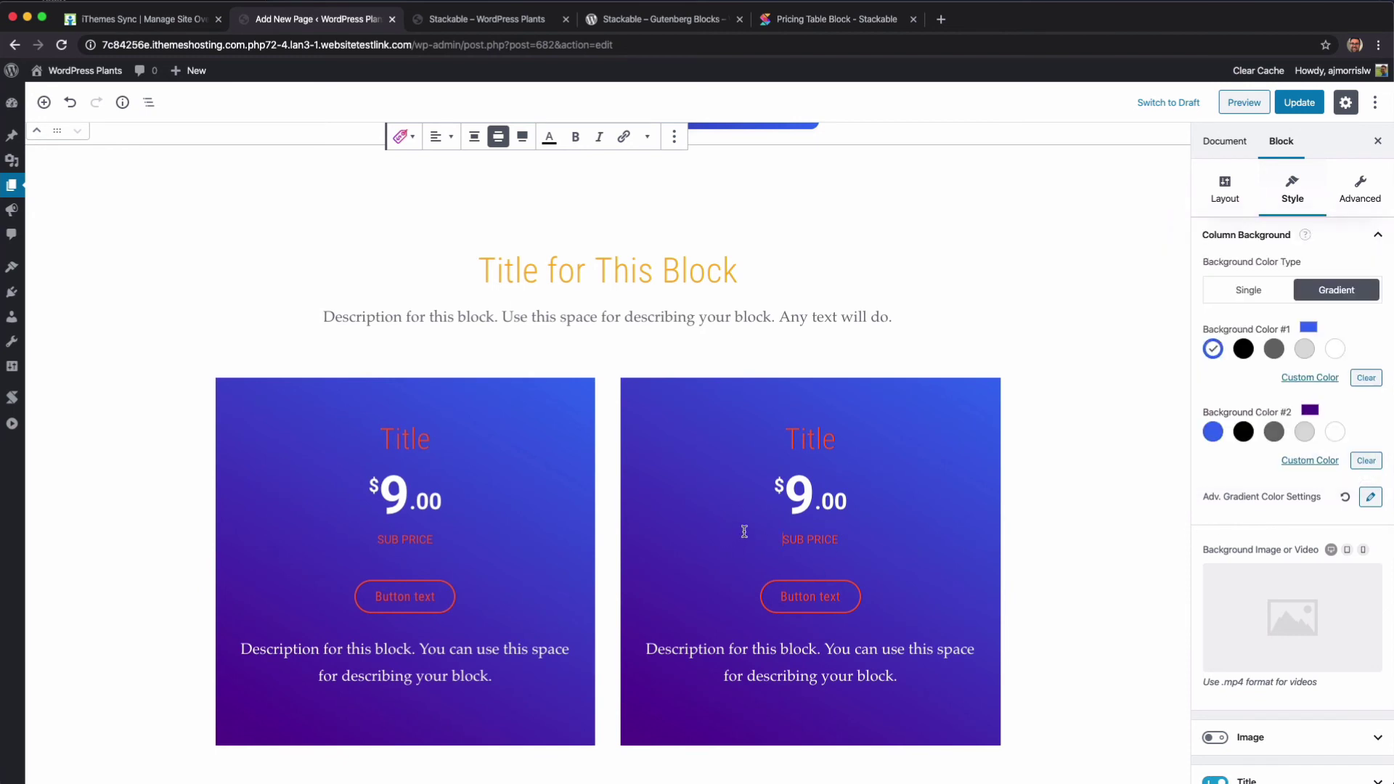
Step: Set the pricing columns' title color to white
{"action": "left_click", "coordinate": [1255, 233]}
{"action": "left_click", "coordinate": [1255, 324]}
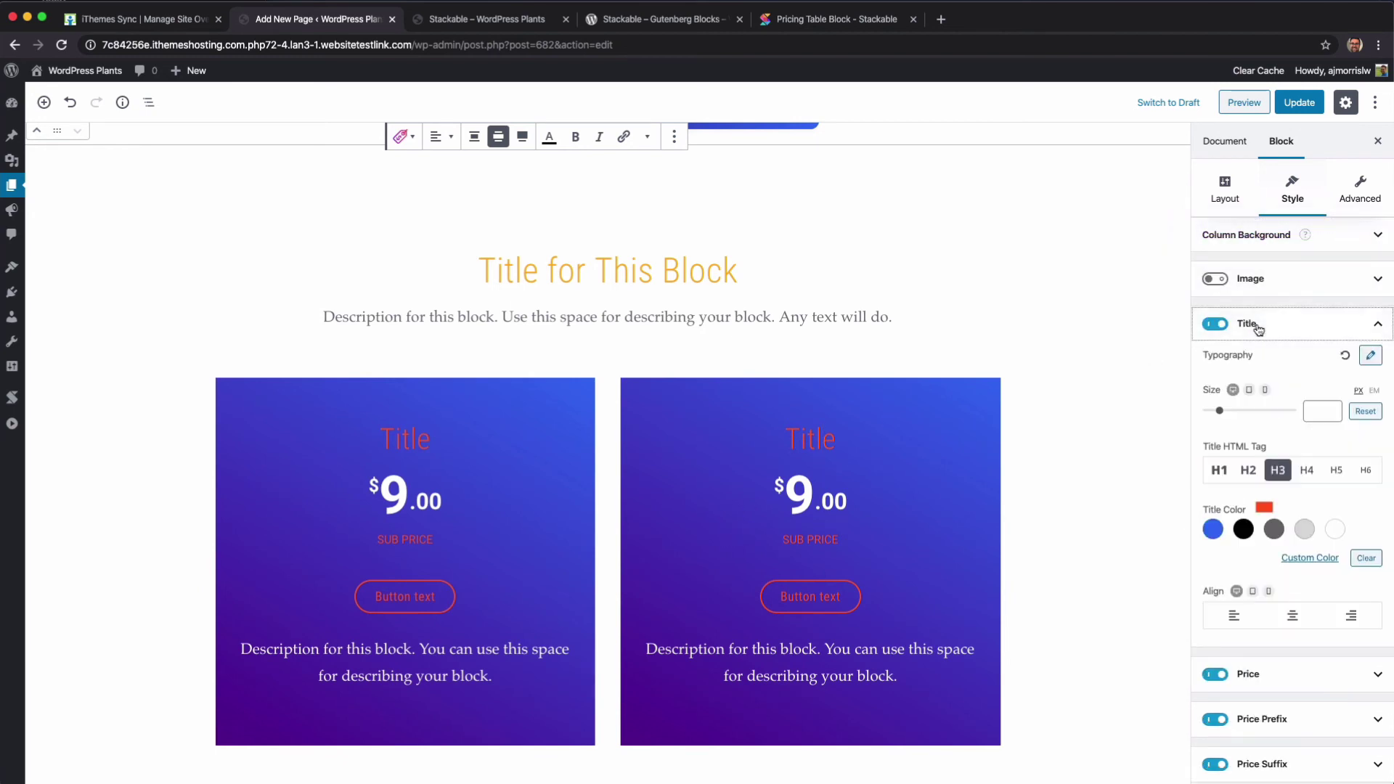
{"action": "left_click", "coordinate": [1335, 529]}
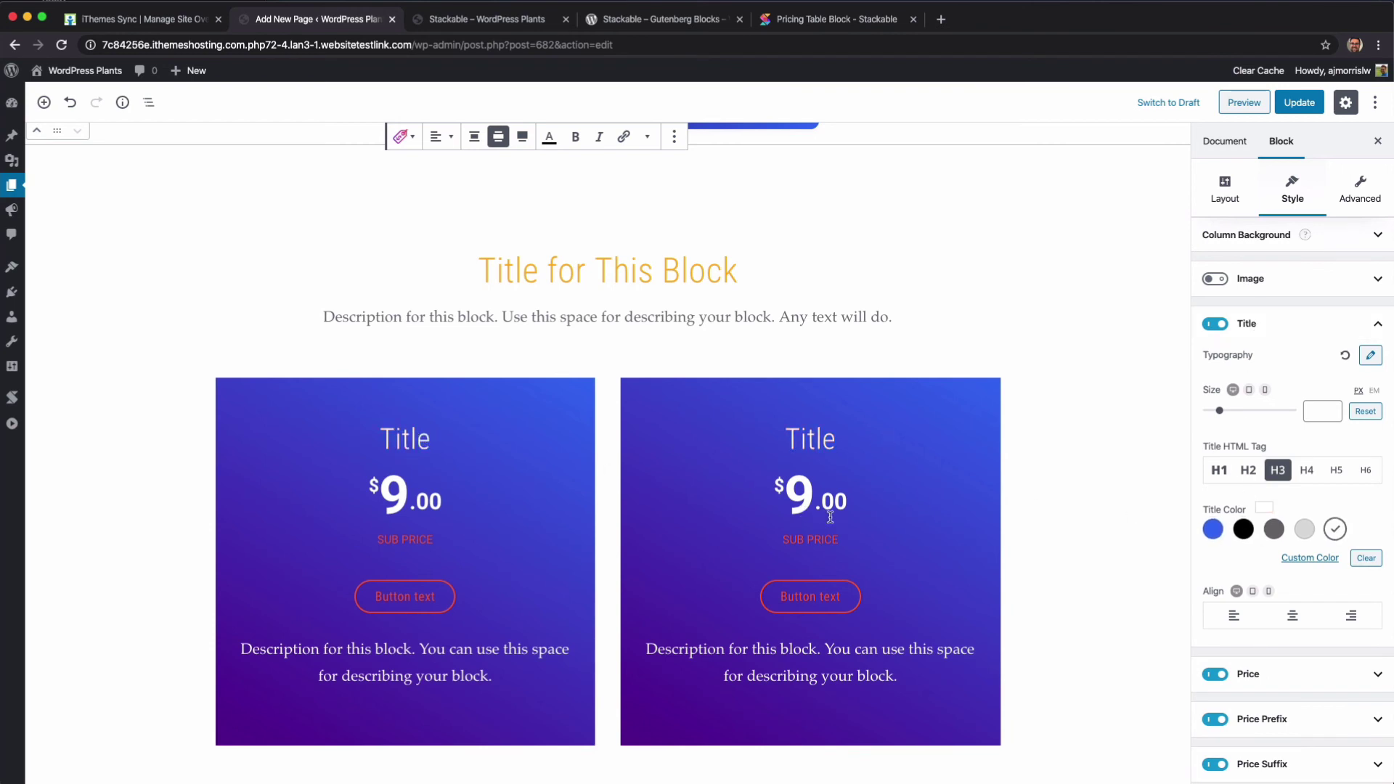
Step: Check the Price, Price Prefix and Price Suffix style settings of the Pricing Box
{"action": "left_click", "coordinate": [815, 539]}
{"action": "left_click", "coordinate": [1286, 674]}
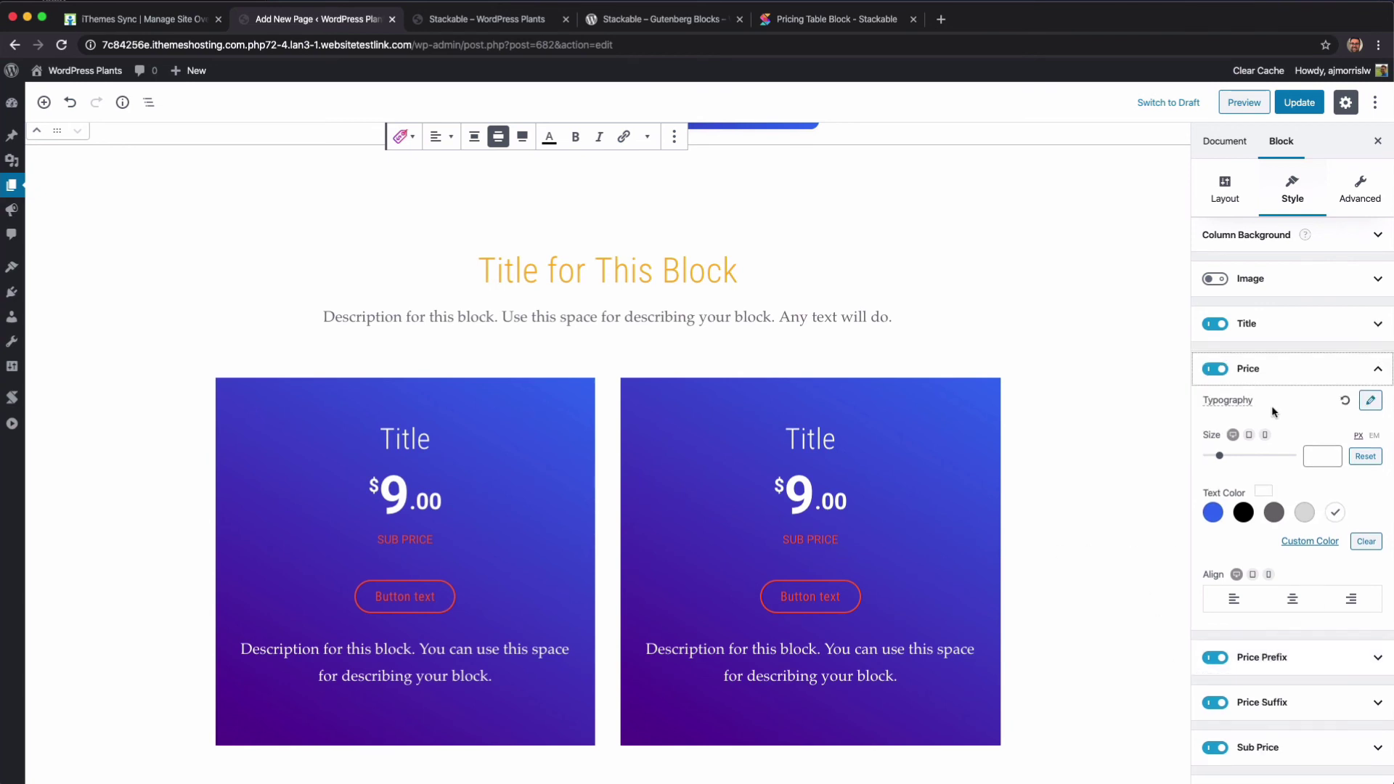
{"action": "left_click", "coordinate": [1312, 660]}
{"action": "left_click", "coordinate": [1308, 639]}
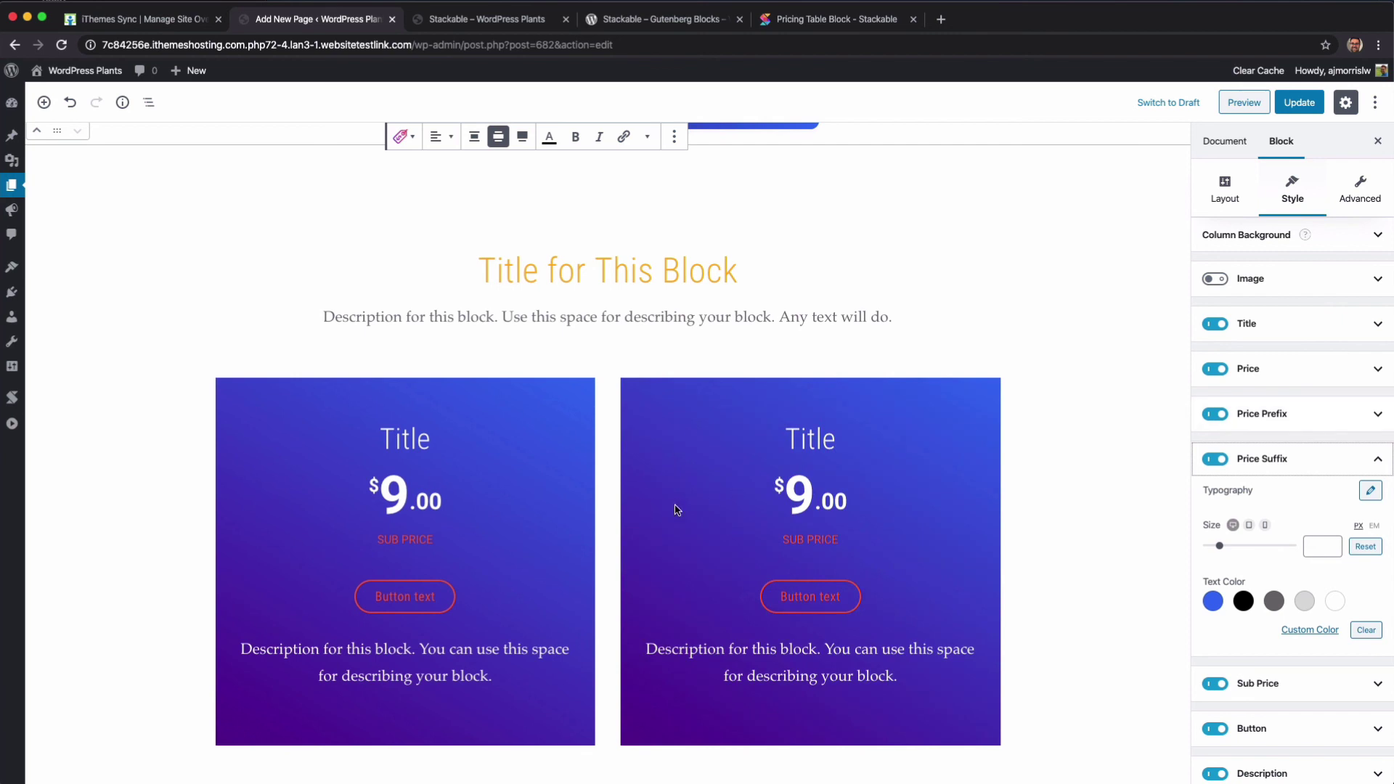
Step: Try showing an image in the pricing columns with the Circle and Blob 1 shapes, and turn the image off again
{"action": "left_click", "coordinate": [1213, 280]}
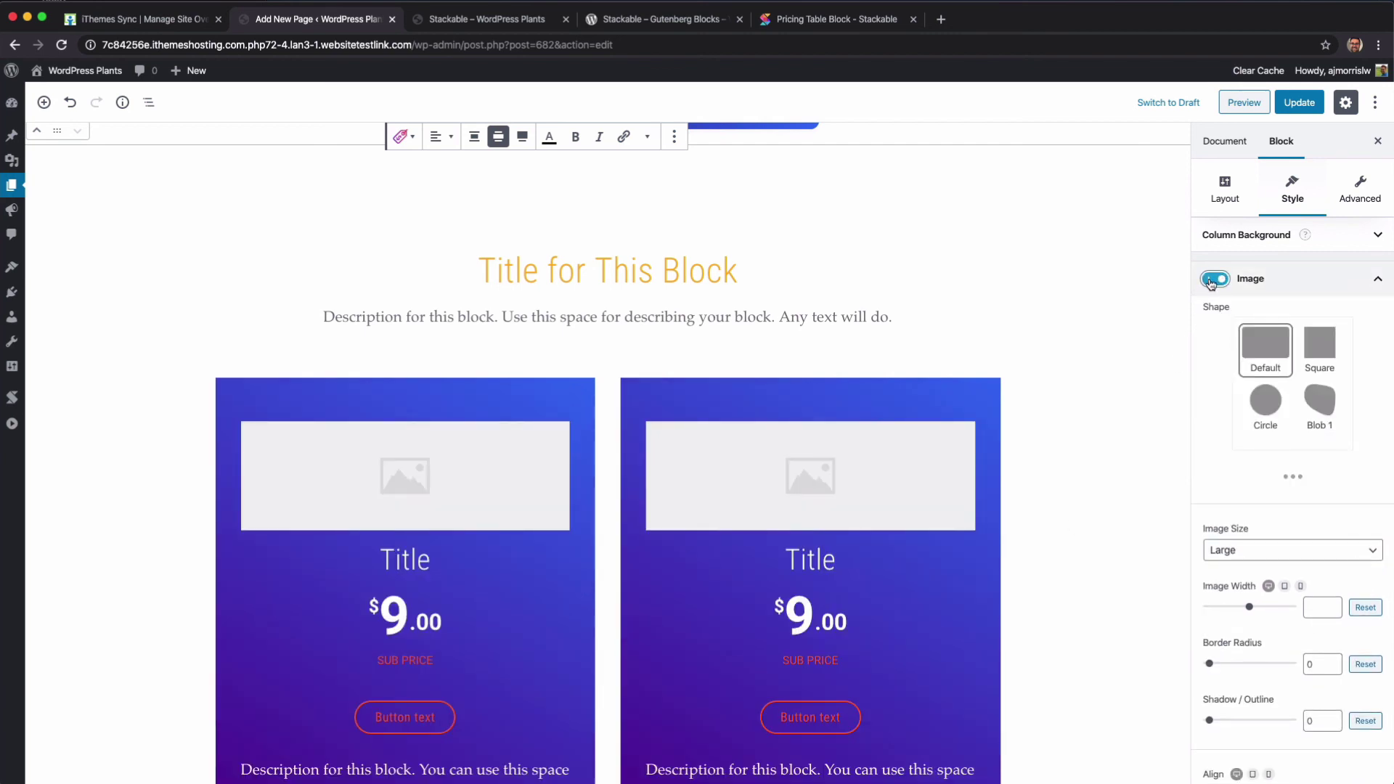
{"action": "left_click", "coordinate": [1265, 400]}
{"action": "left_click", "coordinate": [1321, 401]}
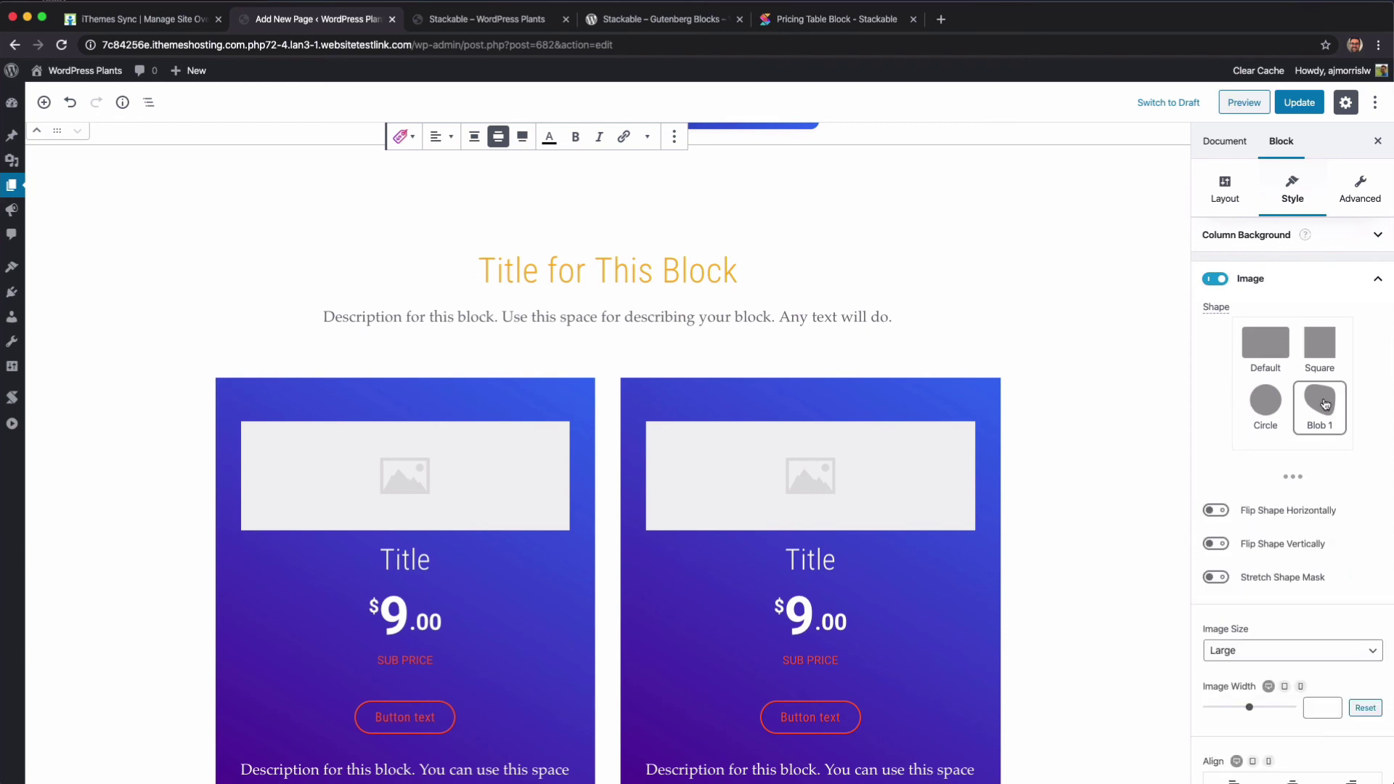
{"action": "left_click", "coordinate": [1293, 467]}
{"action": "left_click", "coordinate": [1292, 464]}
{"action": "left_click", "coordinate": [1204, 283]}
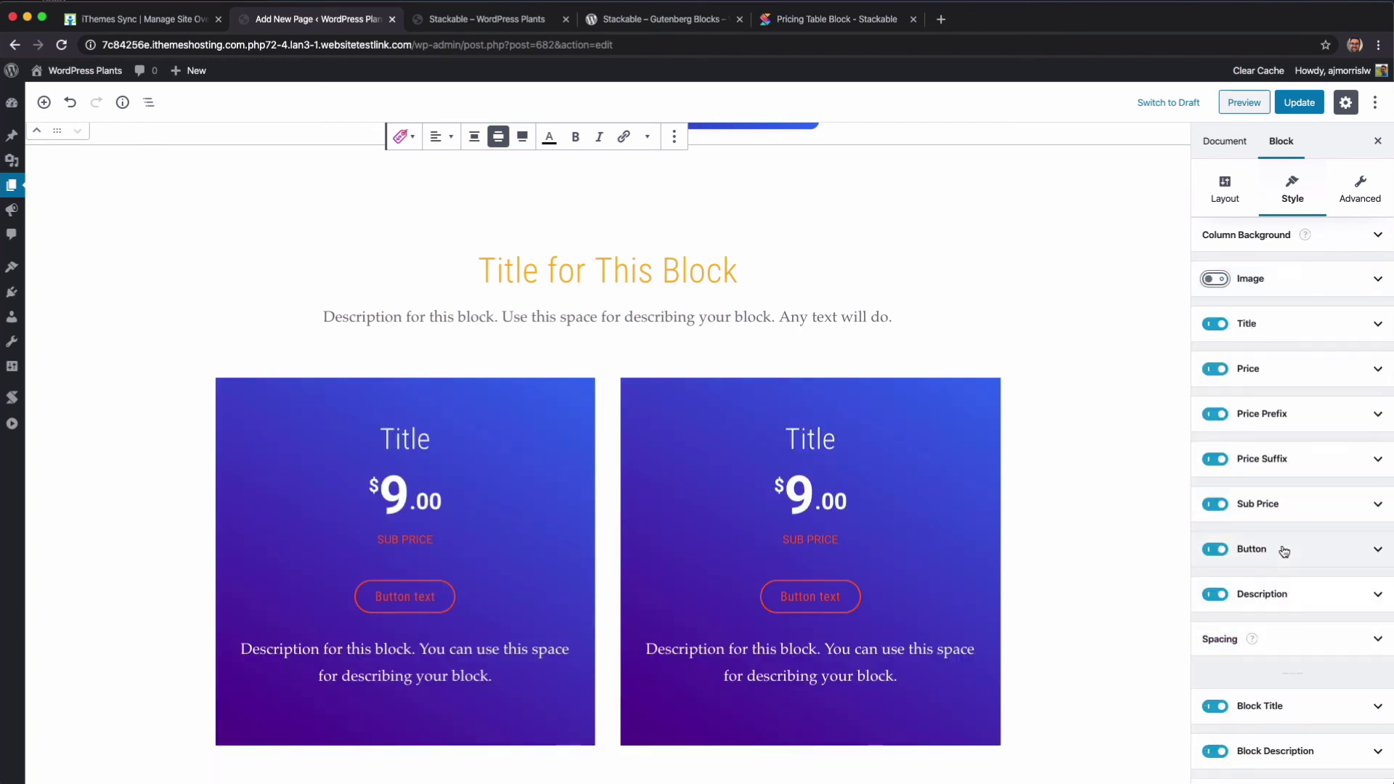
Step: Set the pricing columns' Sub Price text color to white
{"action": "left_click", "coordinate": [1279, 503]}
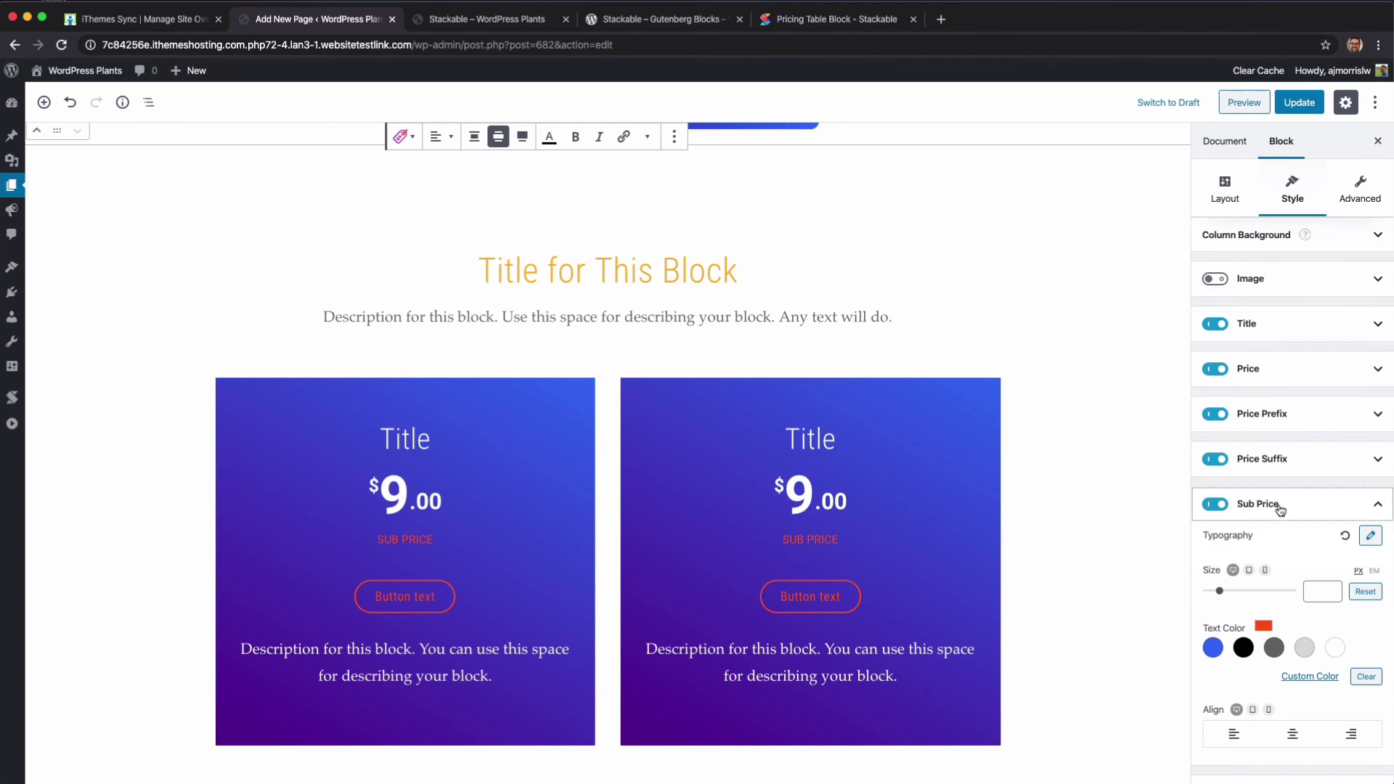
{"action": "left_click", "coordinate": [1326, 646]}
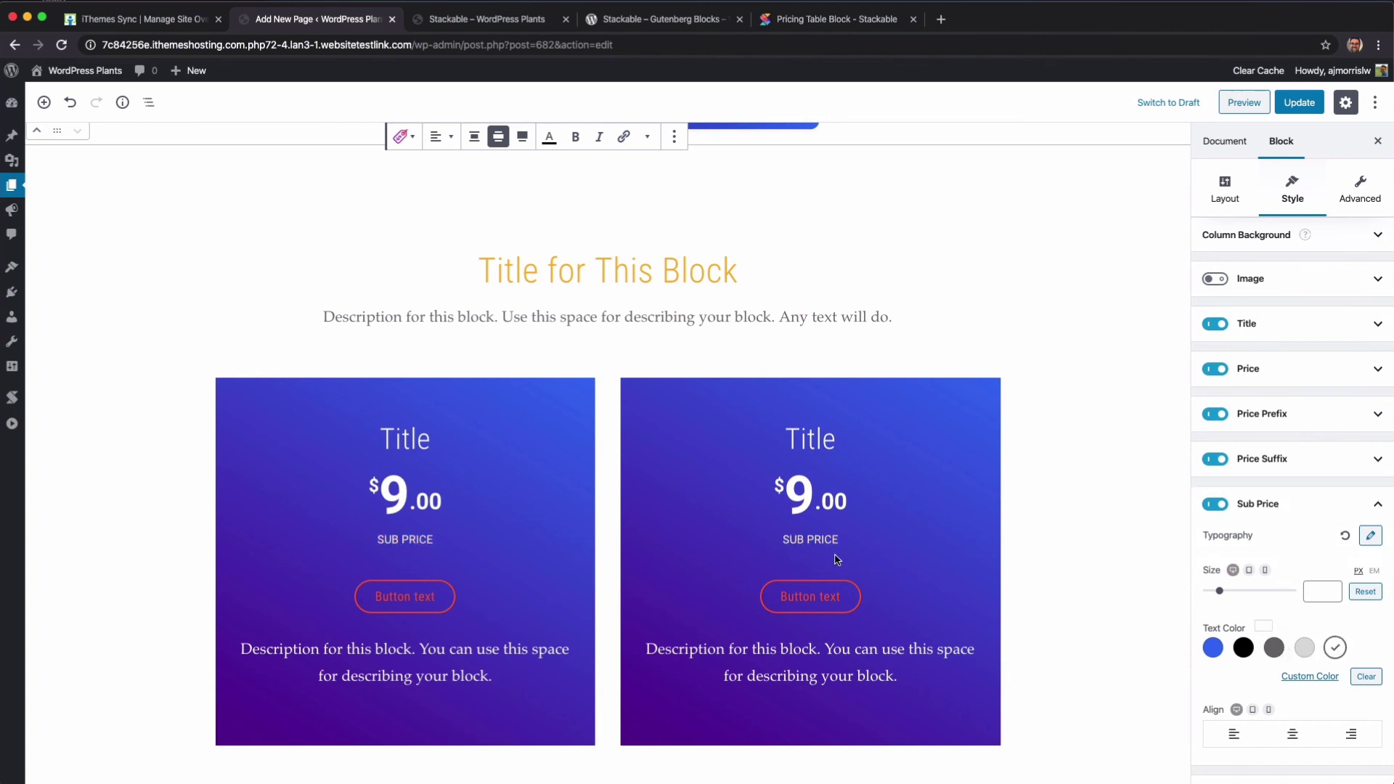
{"action": "left_click", "coordinate": [1255, 504]}
Step: Set the button color of the Pricing Box's ghost buttons to white
{"action": "left_click", "coordinate": [1264, 549]}
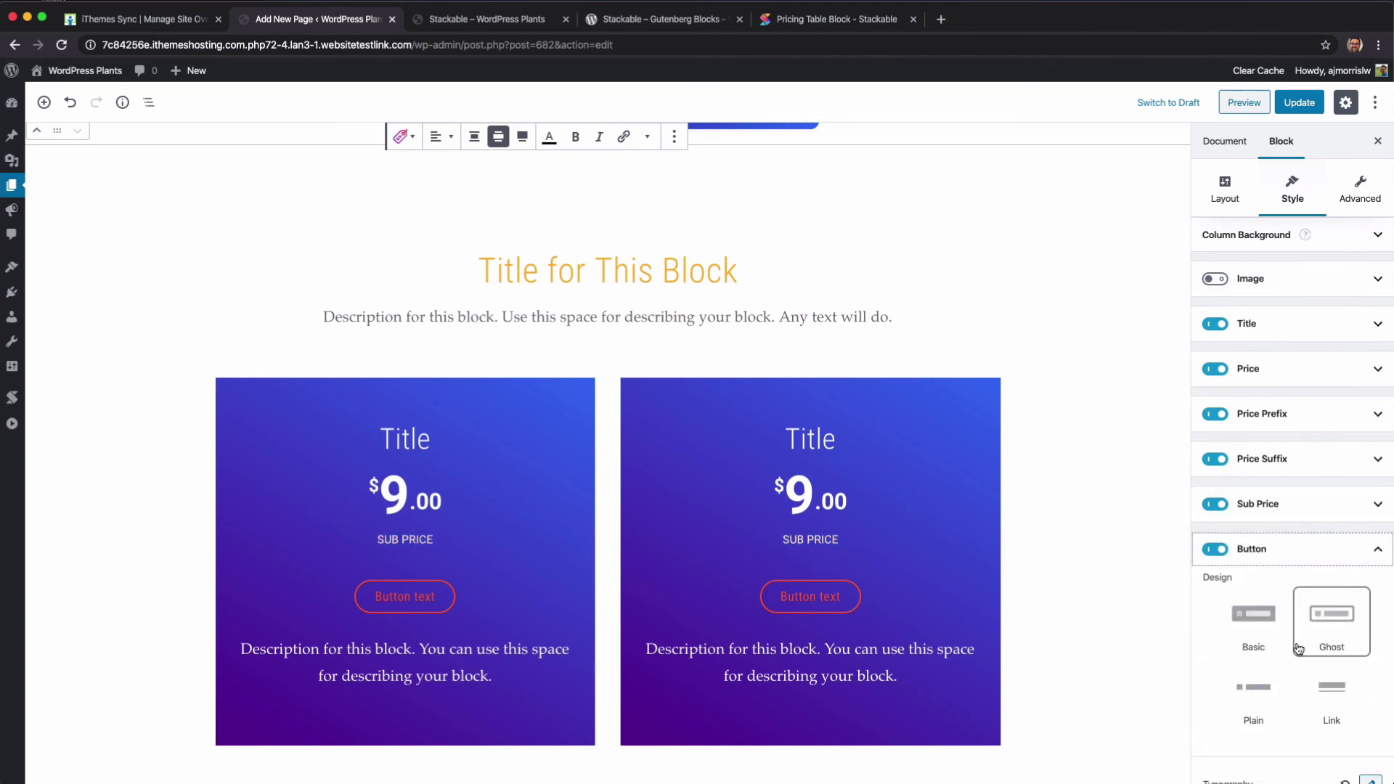
{"action": "scroll", "coordinate": [1302, 641], "scroll_direction": "down", "scroll_amount": 3}
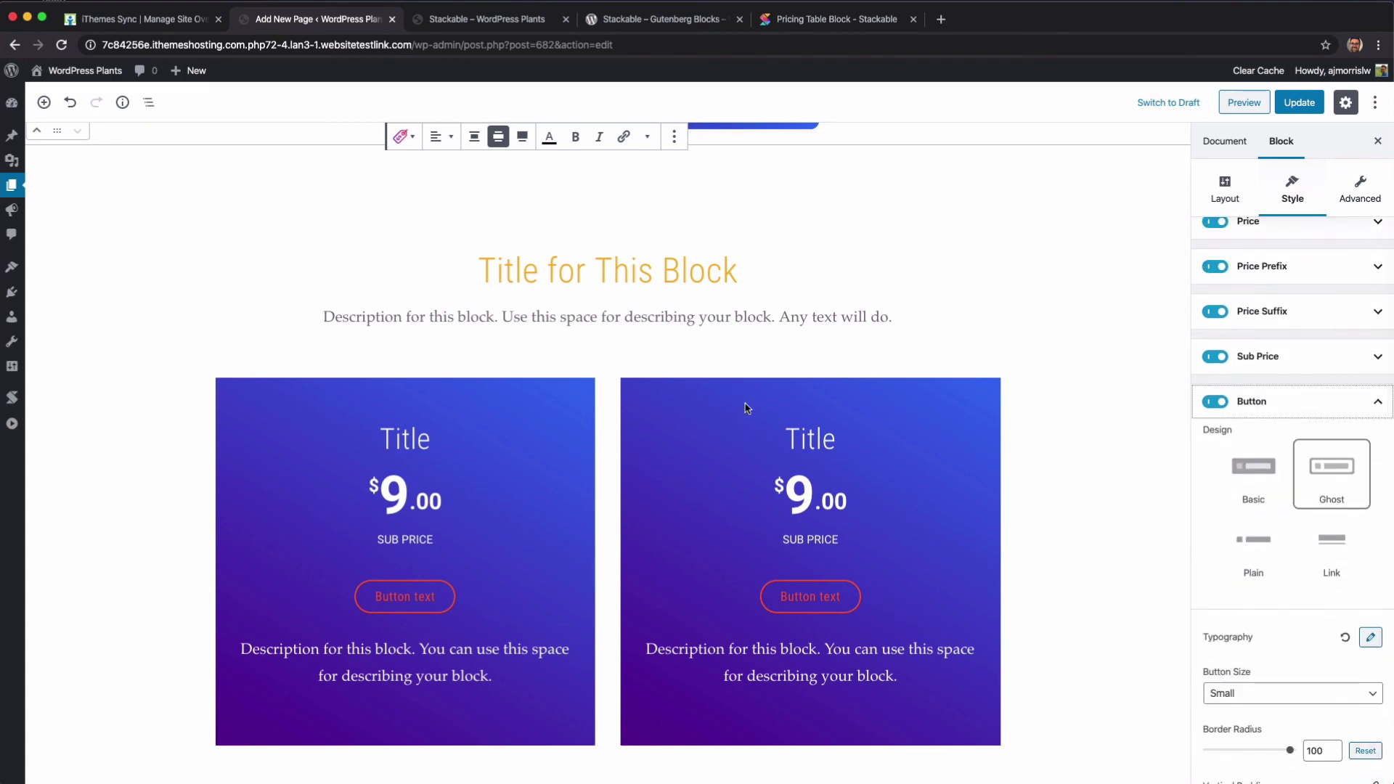
{"action": "scroll", "coordinate": [726, 400], "scroll_direction": "up", "scroll_amount": 15}
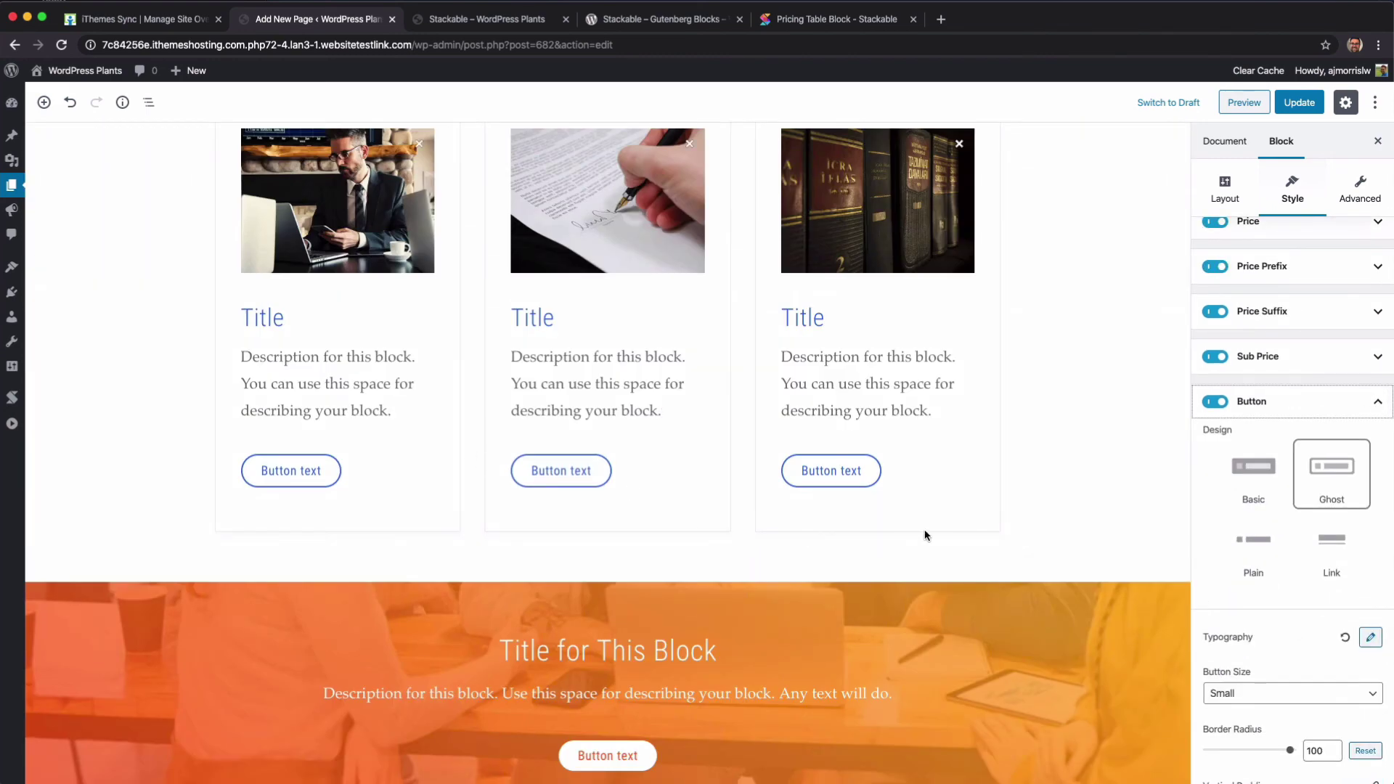
{"action": "scroll", "coordinate": [1026, 524], "scroll_direction": "down", "scroll_amount": 12}
{"action": "scroll", "coordinate": [1026, 524], "scroll_direction": "up", "scroll_amount": 3}
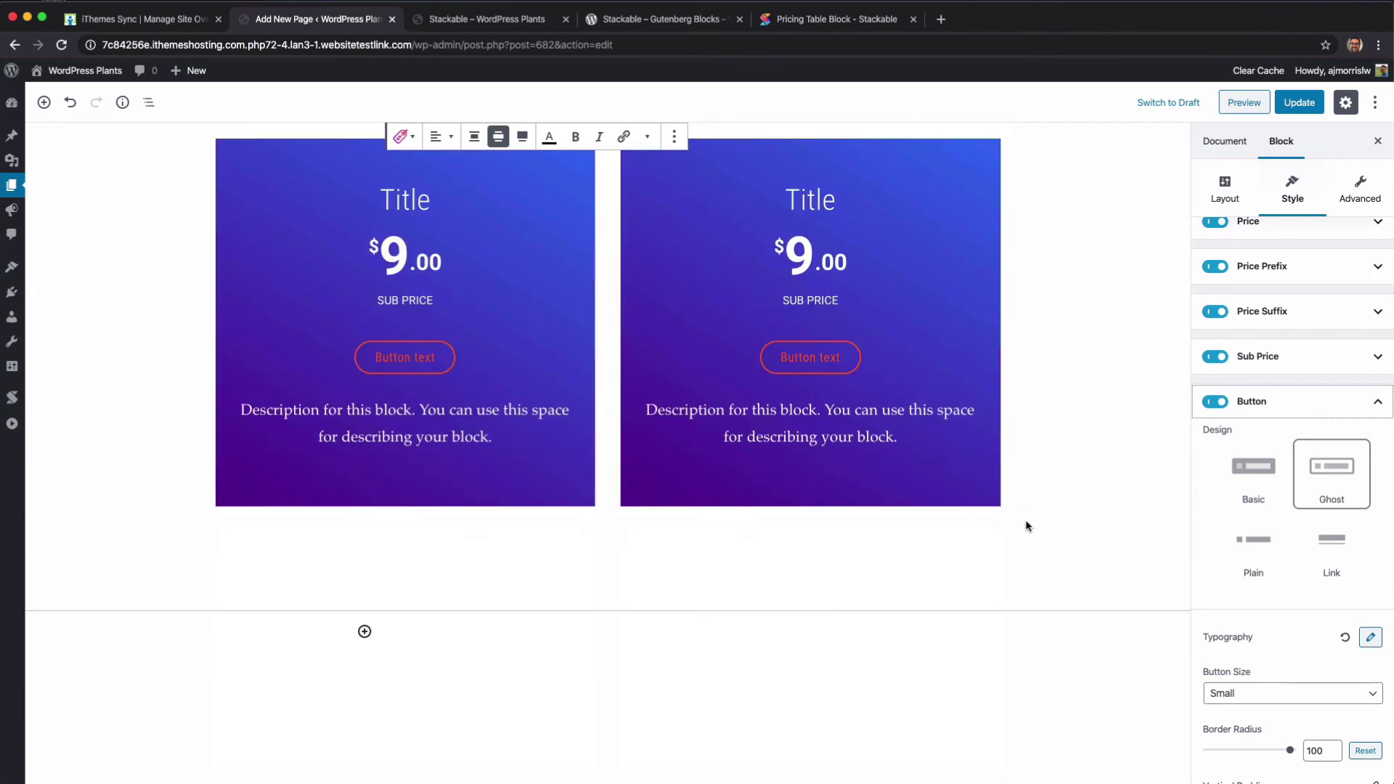
{"action": "scroll", "coordinate": [1300, 551], "scroll_direction": "down", "scroll_amount": 4}
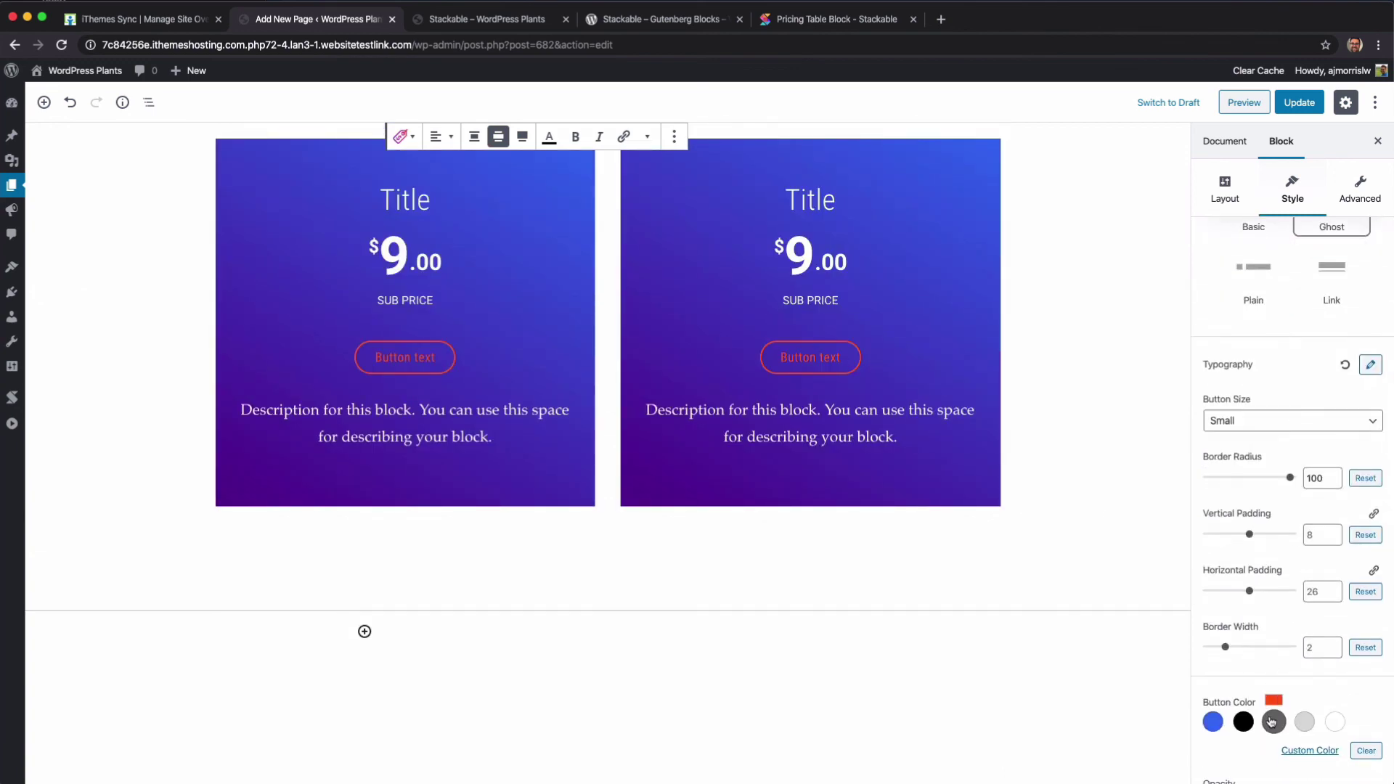
{"action": "left_click", "coordinate": [1335, 722]}
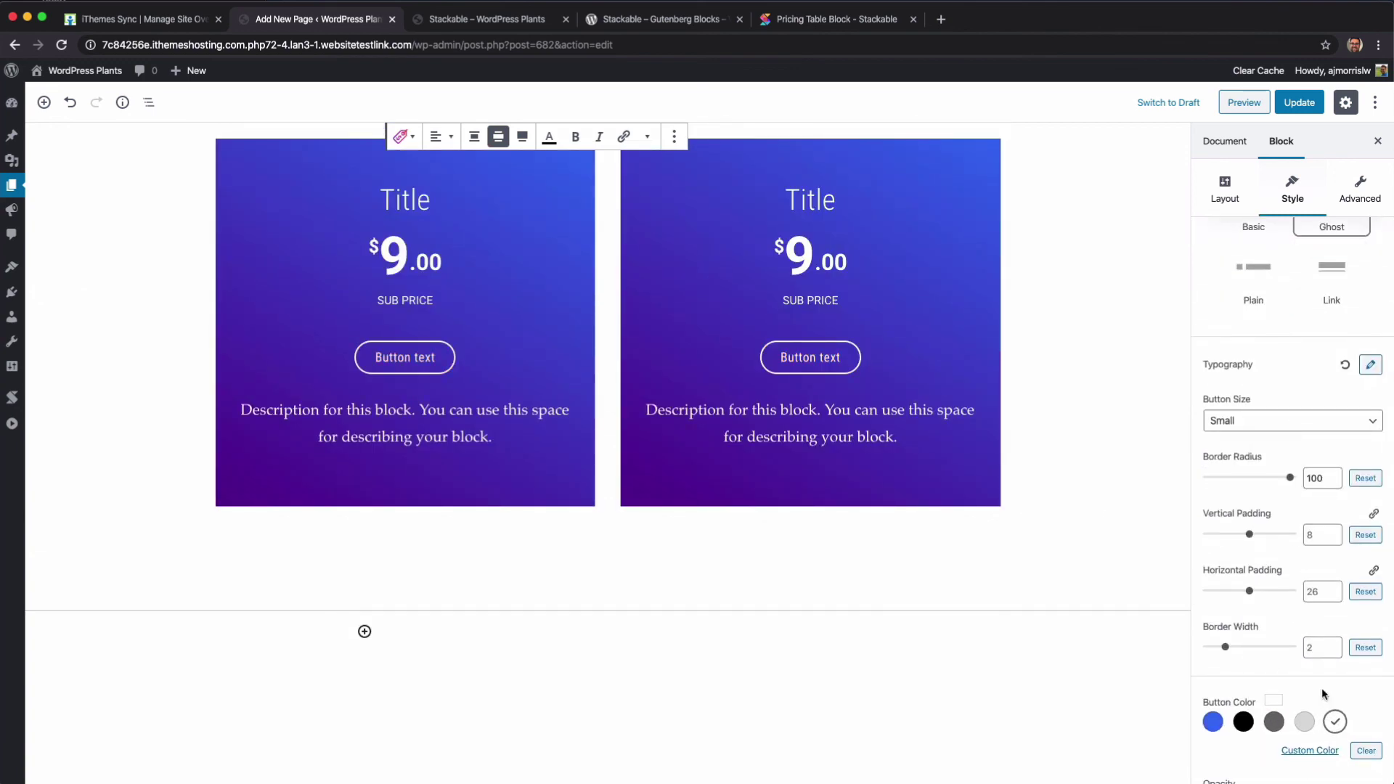
{"action": "left_click", "coordinate": [1213, 722]}
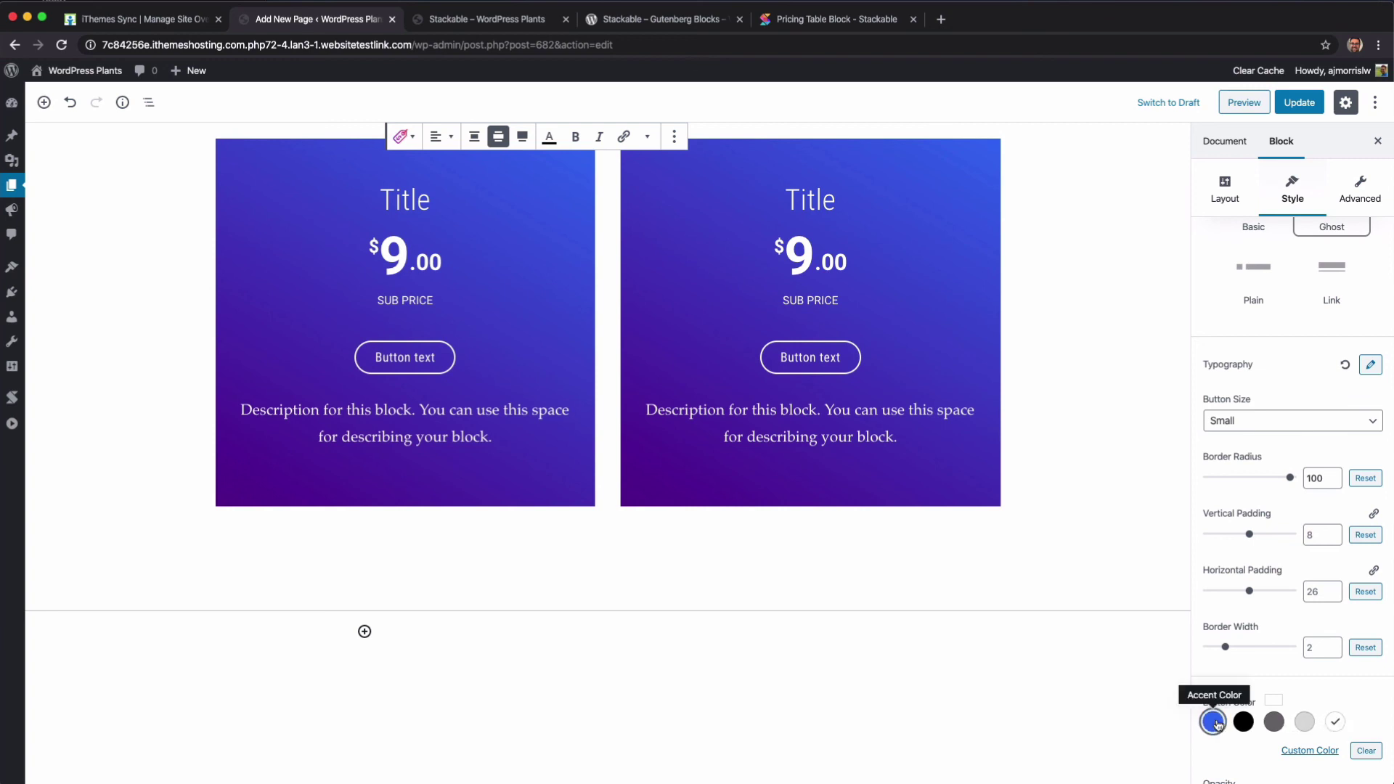
{"action": "left_click", "coordinate": [1343, 722]}
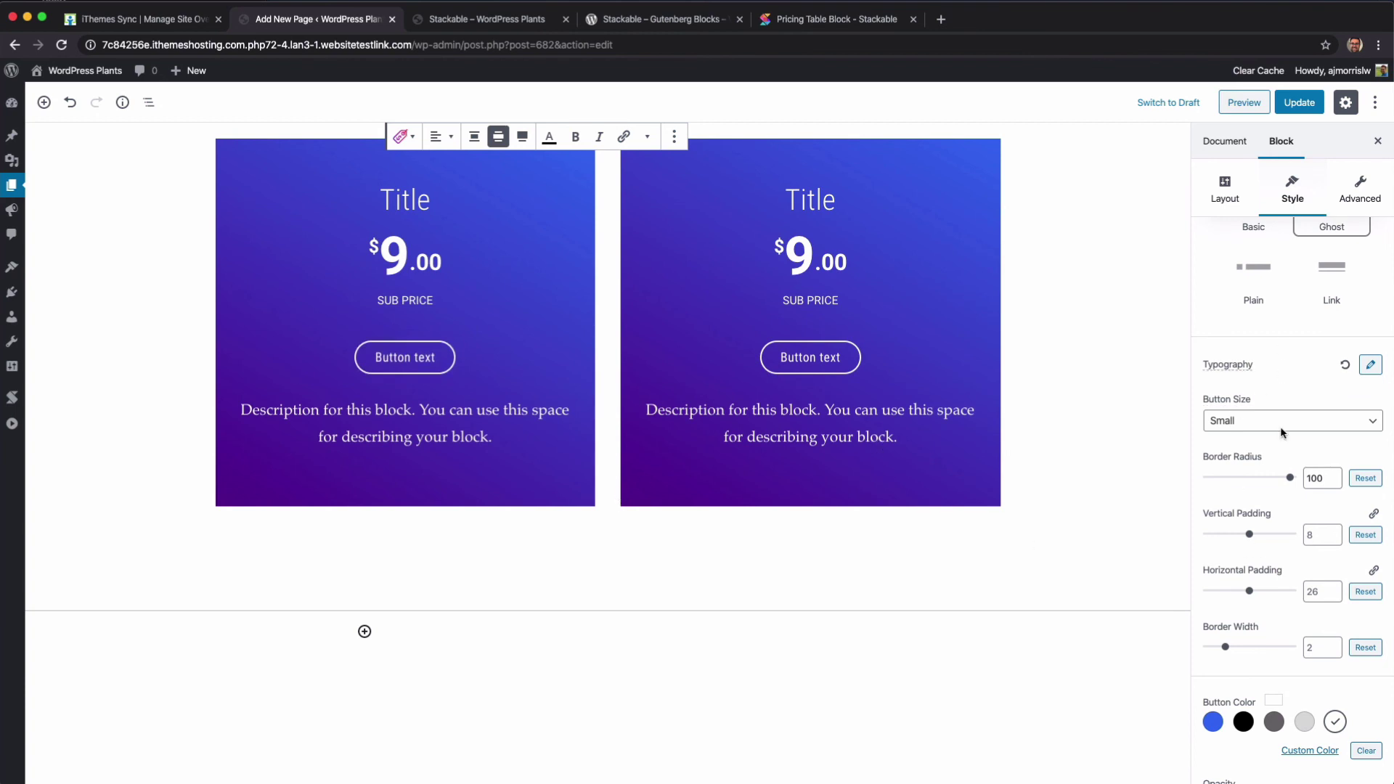
Step: Add the Visa icon to the pricing columns' buttons
{"action": "scroll", "coordinate": [1282, 374], "scroll_direction": "down", "scroll_amount": 5}
{"action": "scroll", "coordinate": [1273, 628], "scroll_direction": "down", "scroll_amount": 3}
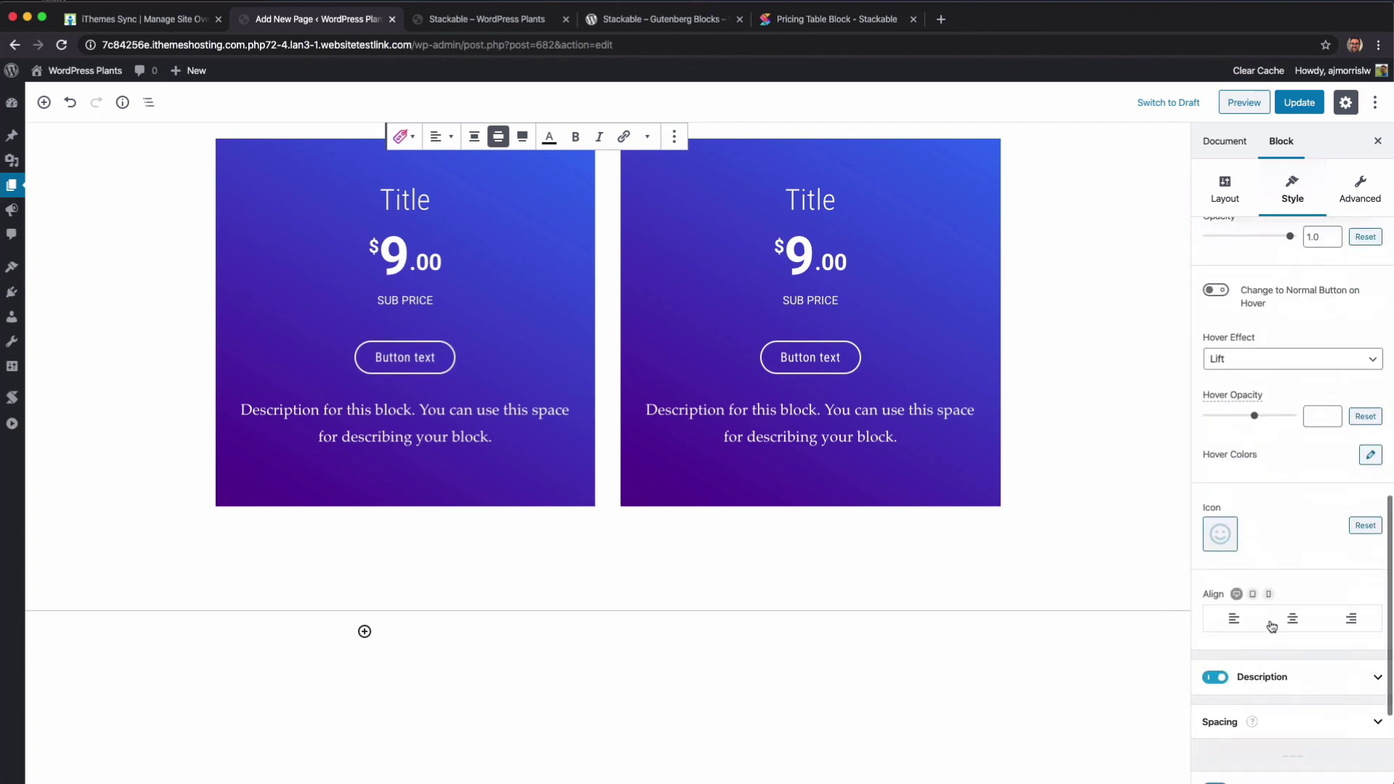
{"action": "left_click", "coordinate": [1217, 535]}
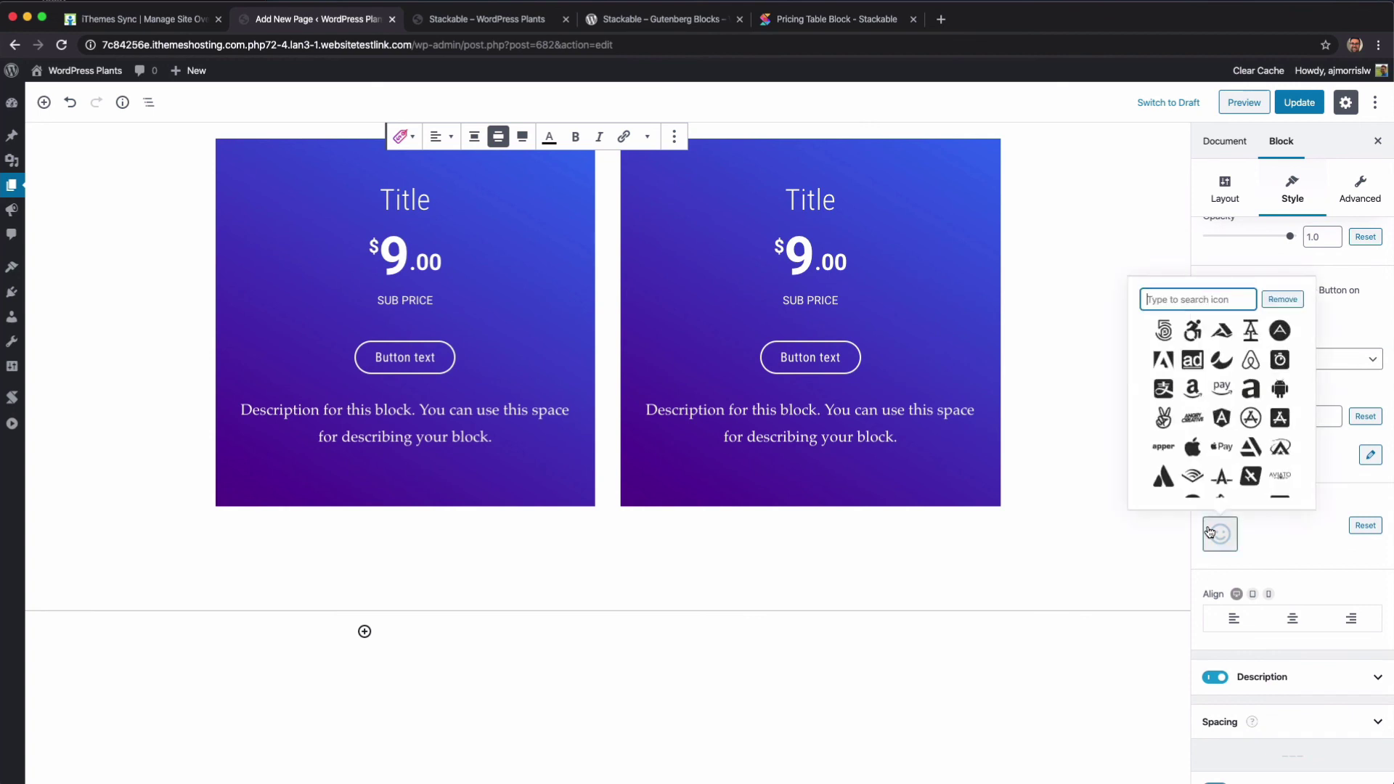
{"action": "scroll", "coordinate": [1234, 435], "scroll_direction": "down", "scroll_amount": 3}
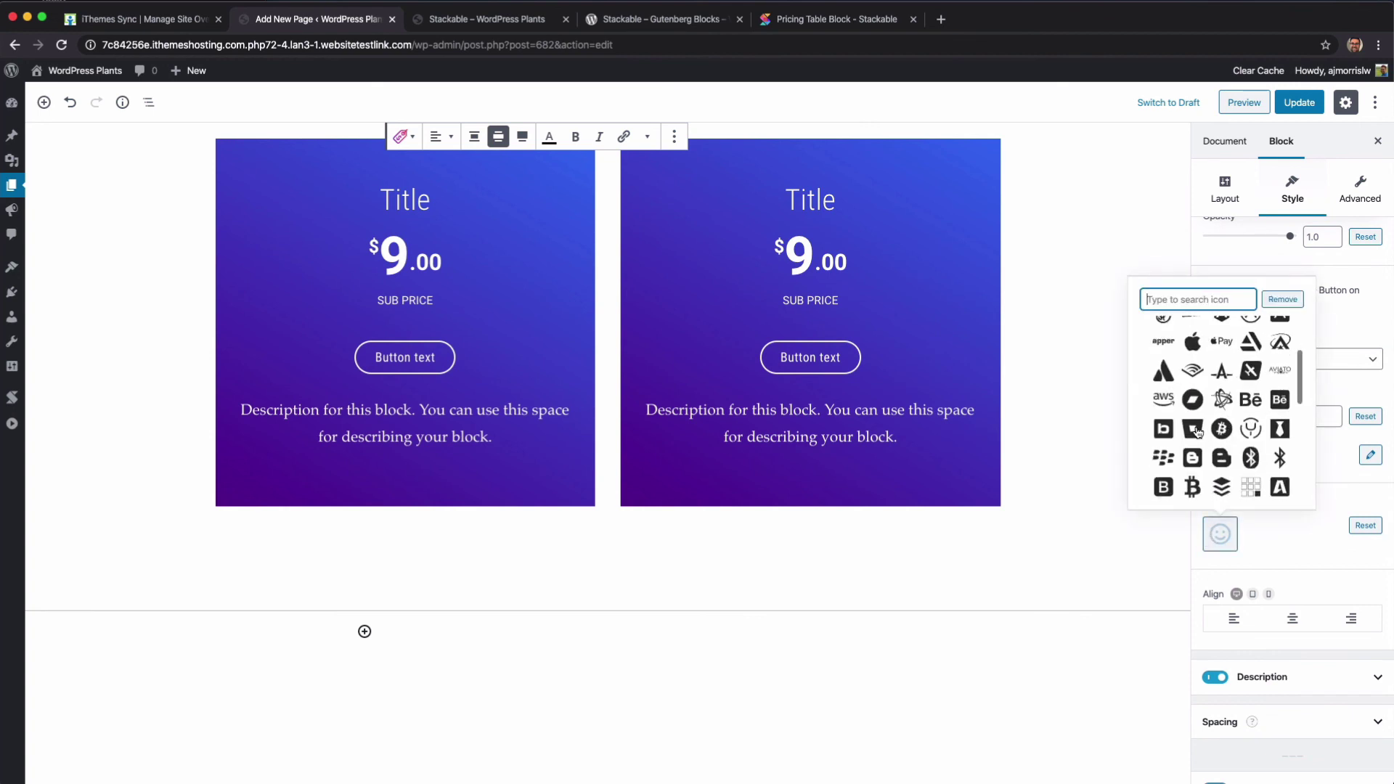
{"action": "scroll", "coordinate": [1192, 444], "scroll_direction": "down", "scroll_amount": 1}
{"action": "scroll", "coordinate": [1191, 444], "scroll_direction": "down", "scroll_amount": 3}
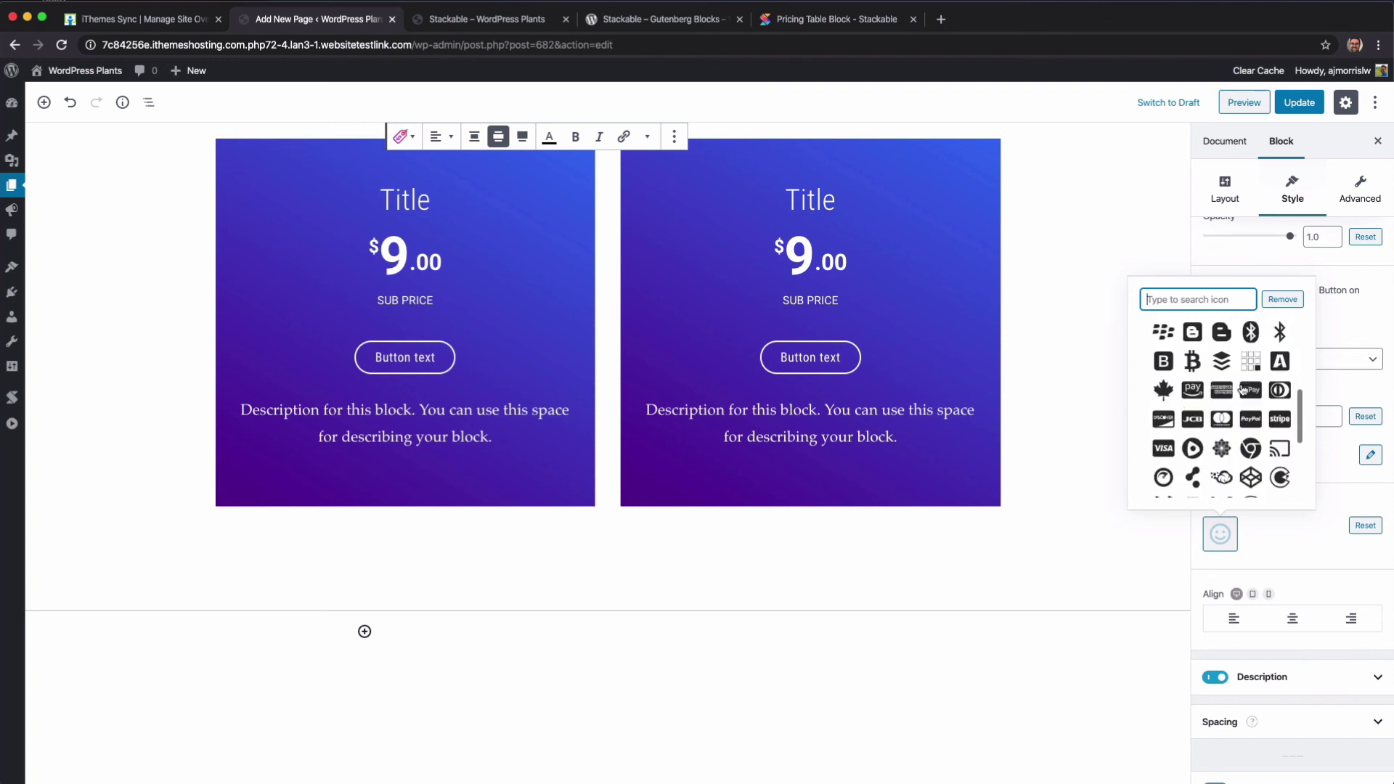
{"action": "left_click", "coordinate": [1164, 449]}
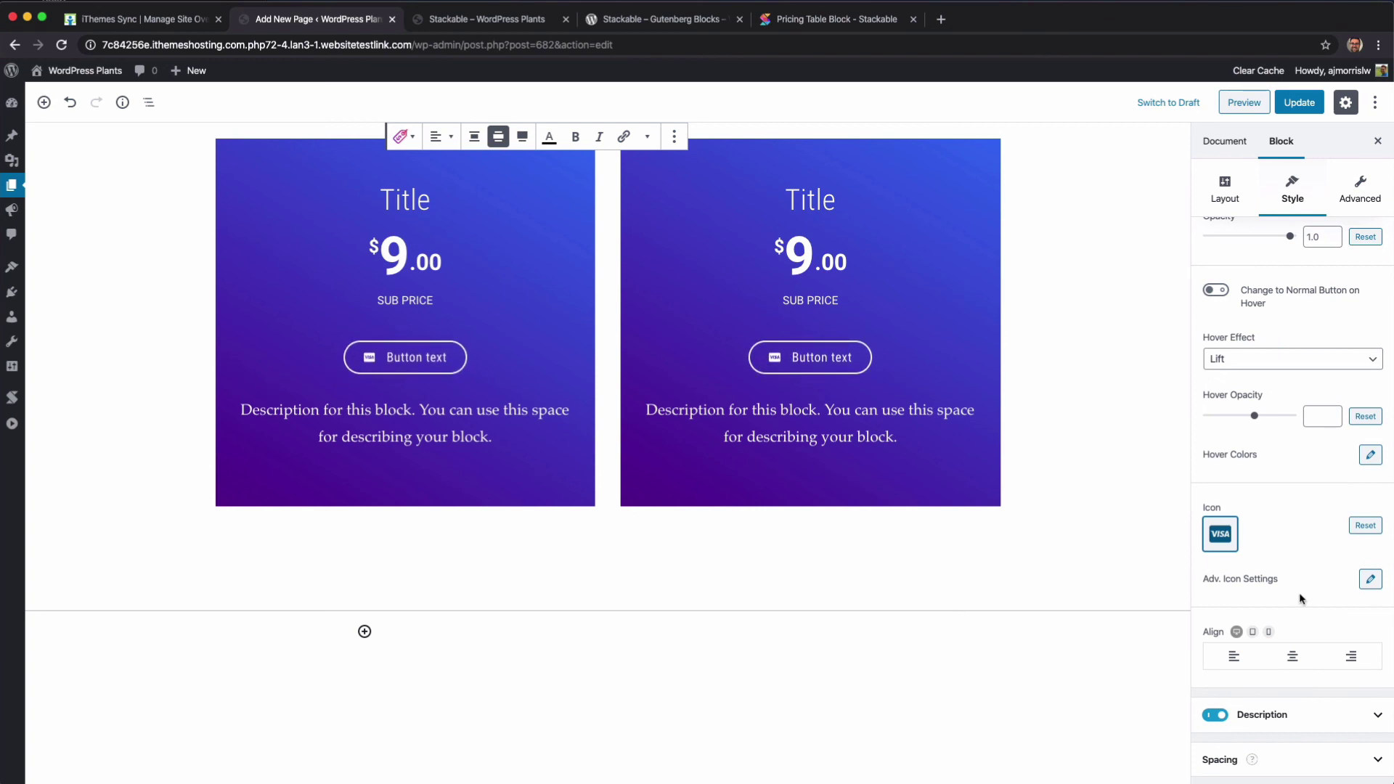
Step: Place the button icon on the right of the text, with icon size 30 and icon spacing 28
{"action": "left_click", "coordinate": [1371, 579]}
{"action": "left_click", "coordinate": [1239, 476]}
{"action": "left_click", "coordinate": [1238, 488]}
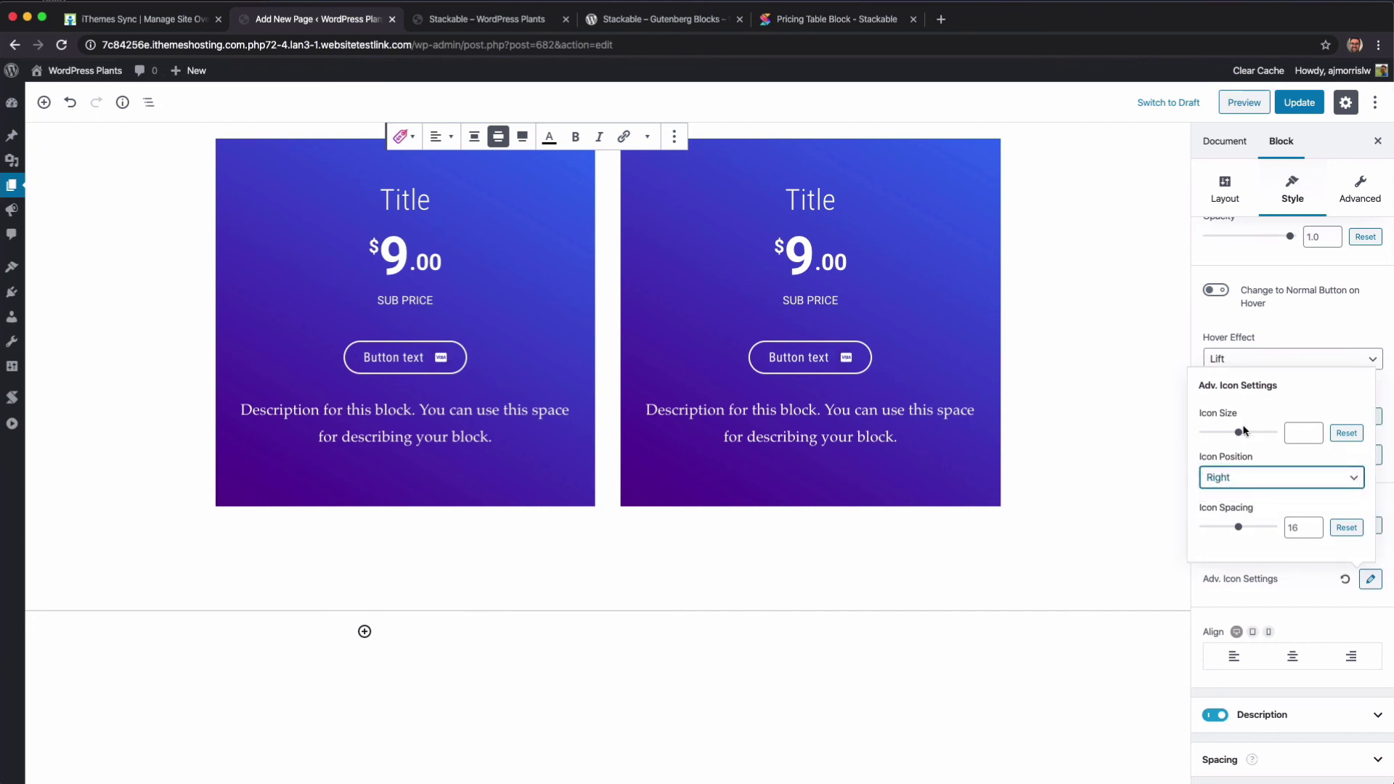
{"action": "left_click_drag", "start_coordinate": [1238, 432], "coordinate": [1223, 433]}
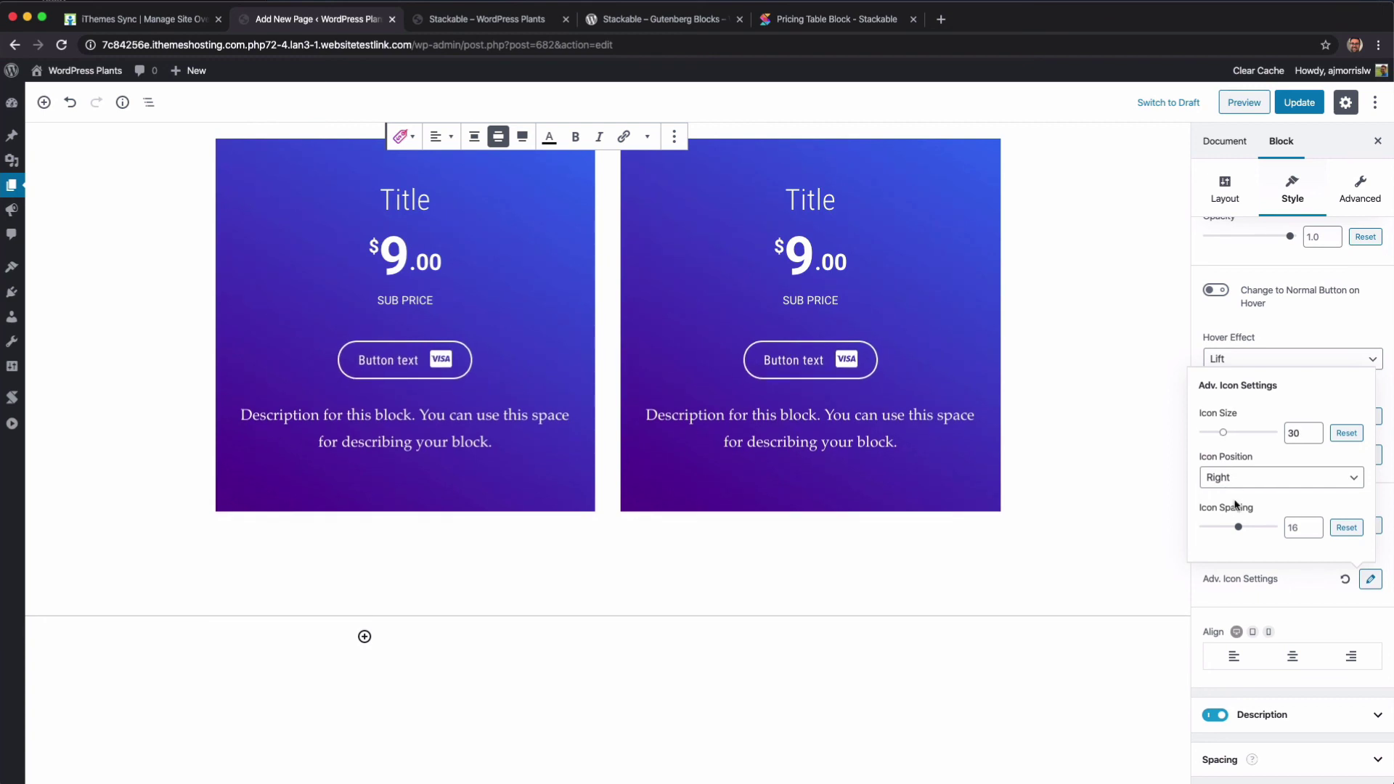
{"action": "left_click_drag", "start_coordinate": [1237, 522], "coordinate": [1240, 523]}
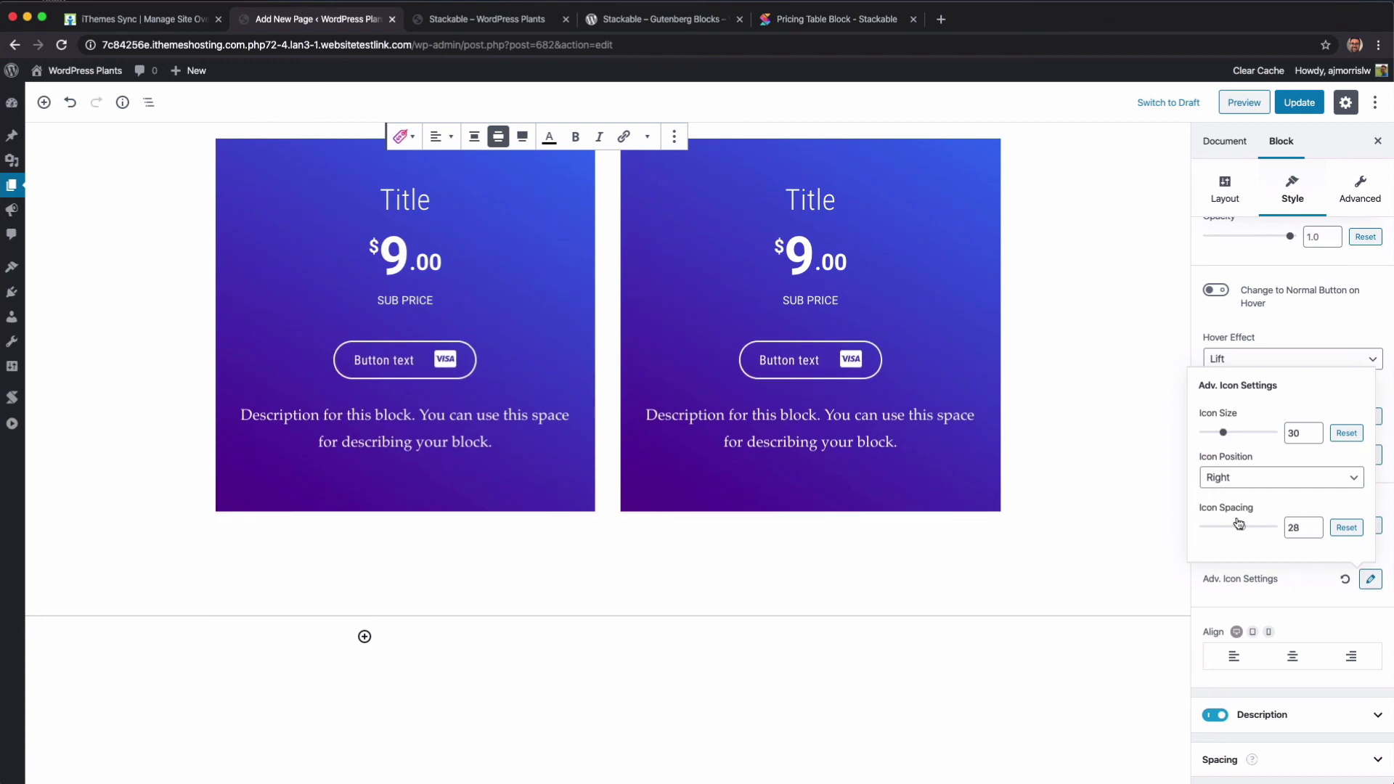
{"action": "left_click", "coordinate": [1297, 595]}
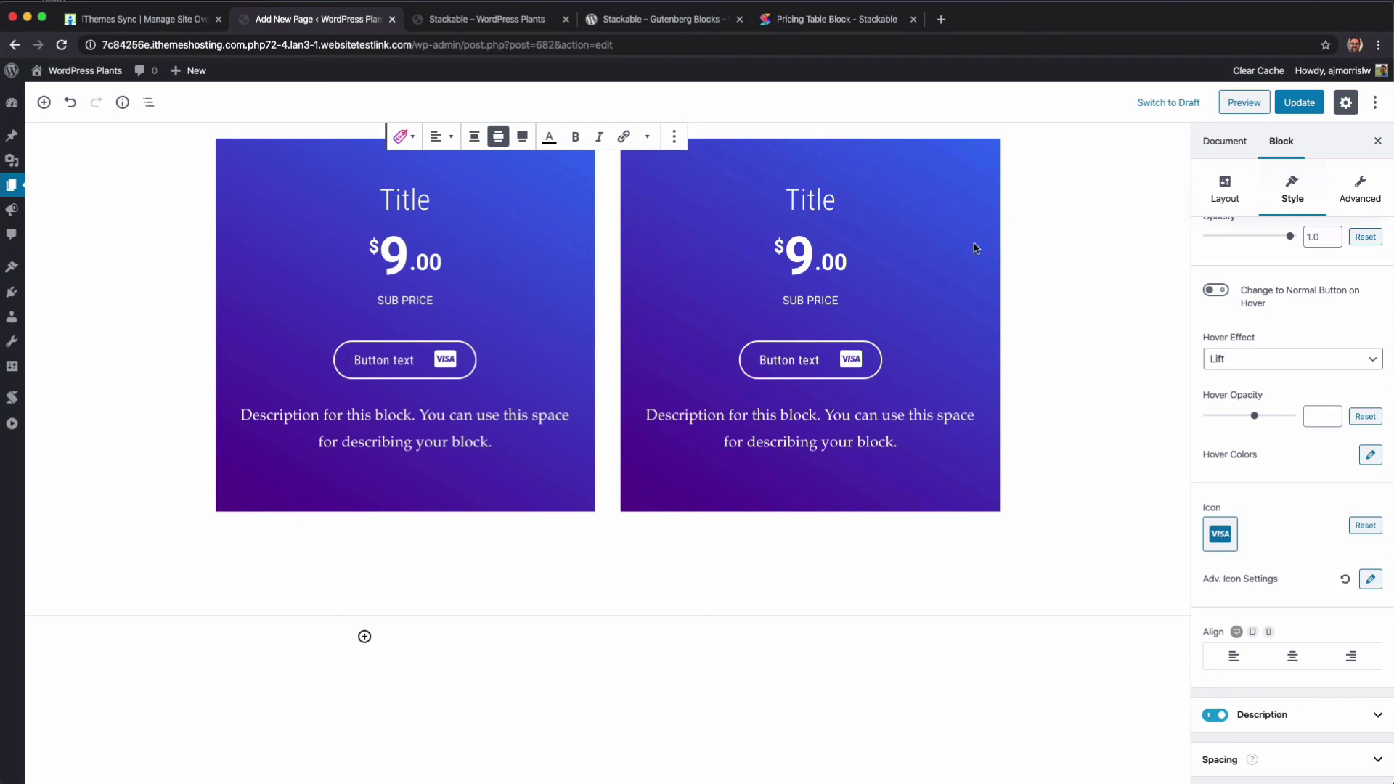
Step: Update the page and reload the published Stackable page to load the changes
{"action": "left_click", "coordinate": [1300, 102]}
{"action": "left_click", "coordinate": [487, 19]}
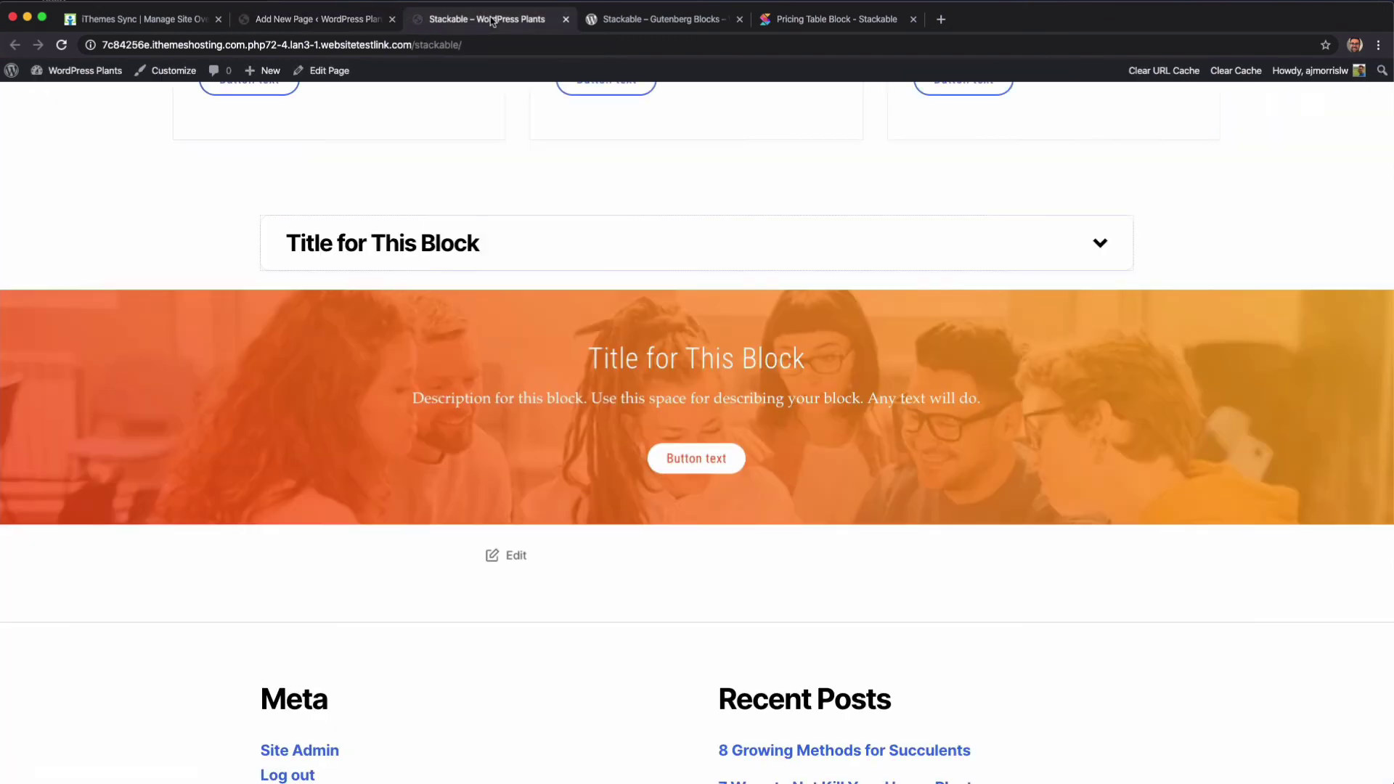
{"action": "left_click", "coordinate": [61, 45]}
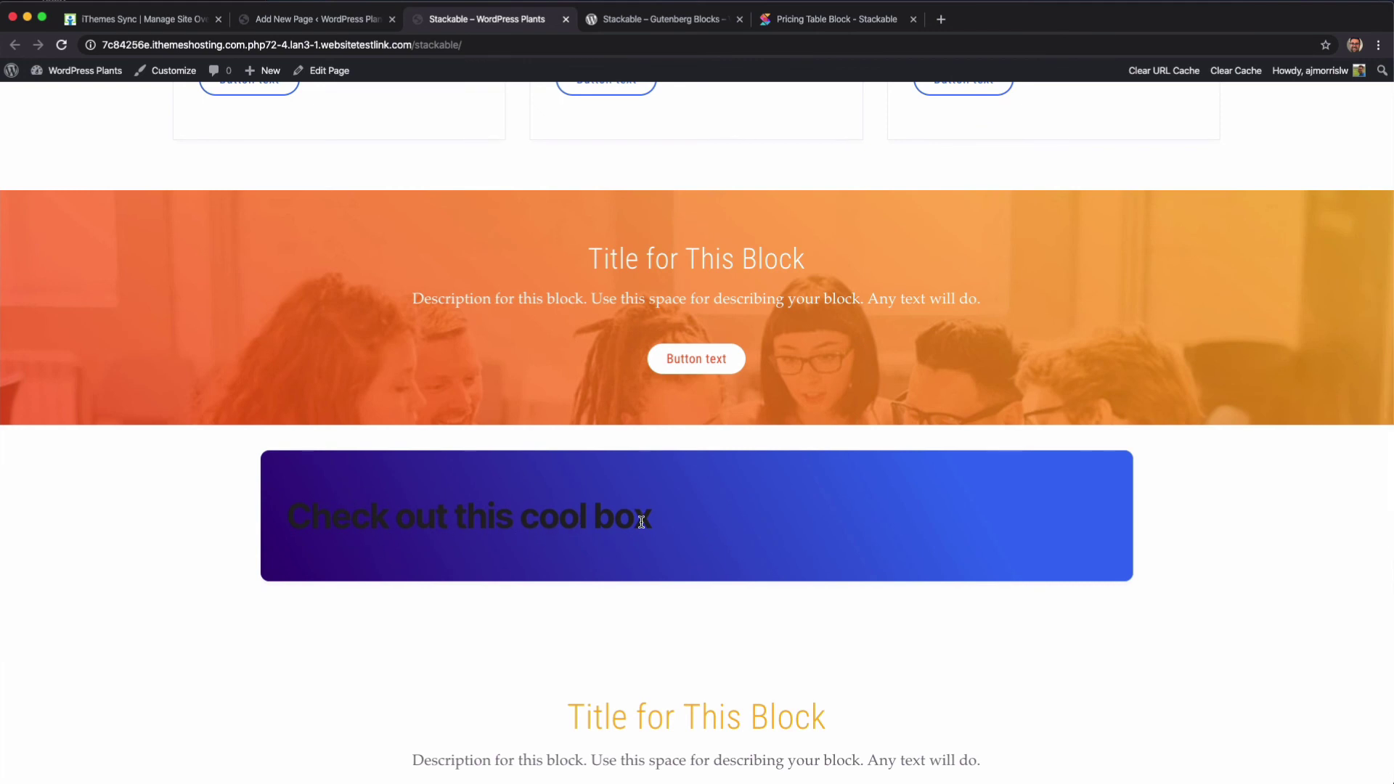
Step: Review the published Stackable page from the header down to the pricing columns, examining how each block looks
{"action": "scroll", "coordinate": [642, 522], "scroll_direction": "down", "scroll_amount": 8}
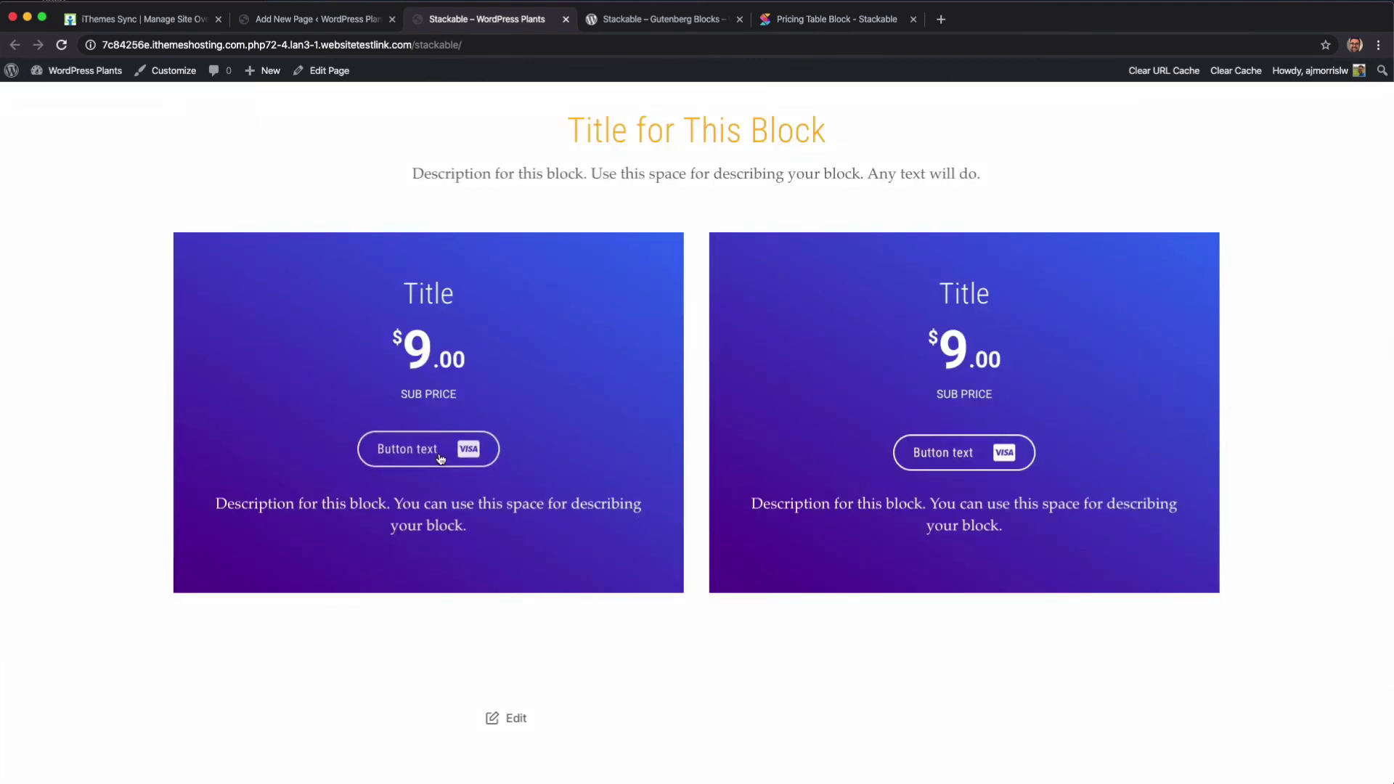
{"action": "scroll", "coordinate": [700, 420], "scroll_direction": "down", "scroll_amount": 8}
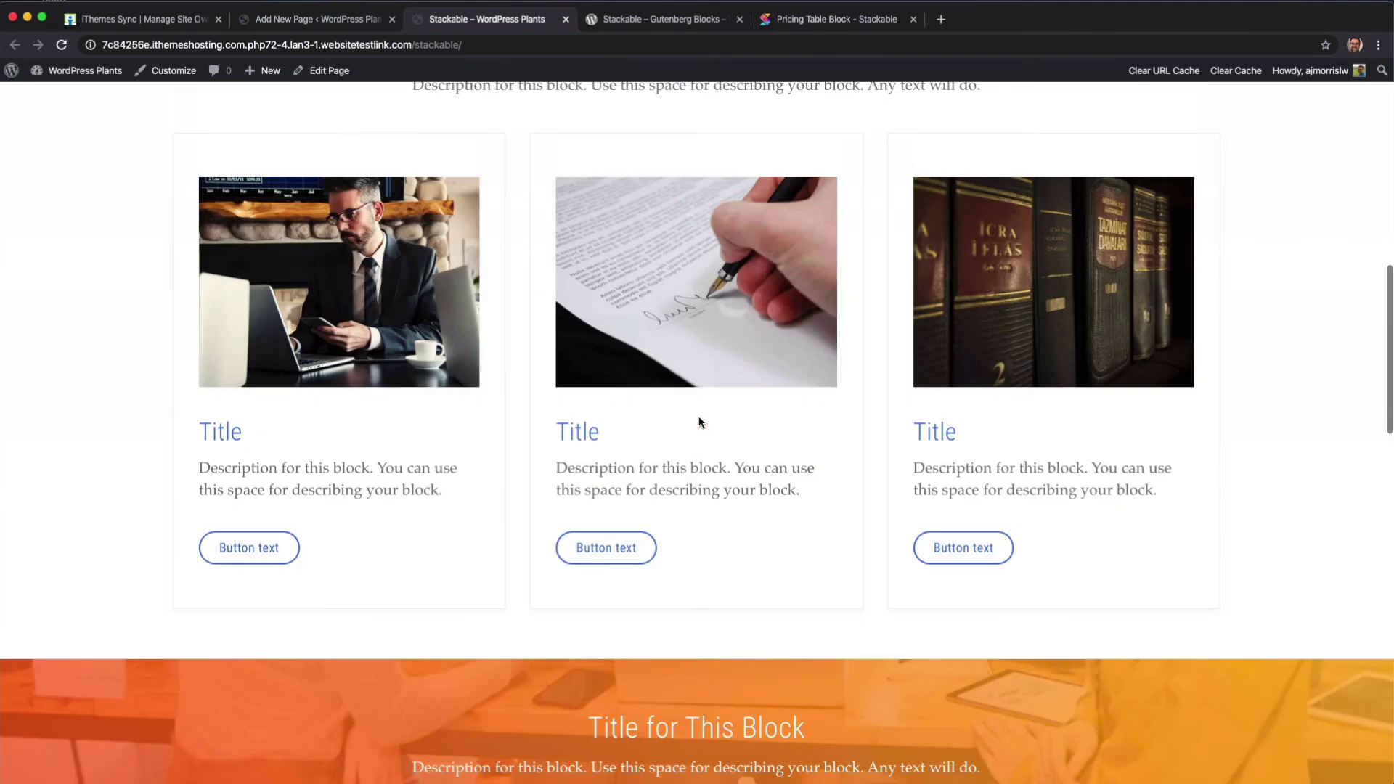
{"action": "scroll", "coordinate": [700, 422], "scroll_direction": "up", "scroll_amount": 15}
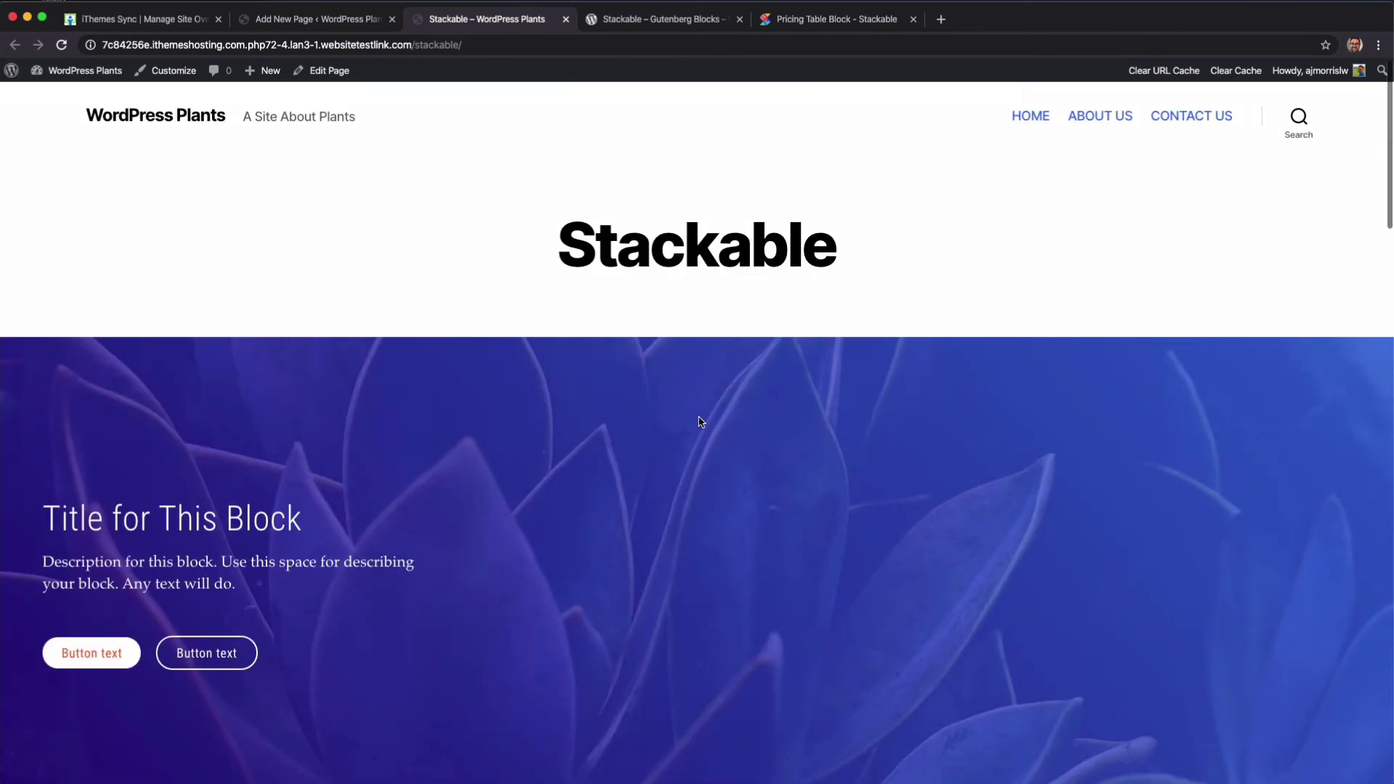
{"action": "scroll", "coordinate": [701, 422], "scroll_direction": "down", "scroll_amount": 20}
{"action": "scroll", "coordinate": [700, 422], "scroll_direction": "down", "scroll_amount": 3}
{"action": "scroll", "coordinate": [700, 422], "scroll_direction": "up", "scroll_amount": 15}
{"action": "scroll", "coordinate": [701, 422], "scroll_direction": "up", "scroll_amount": 8}
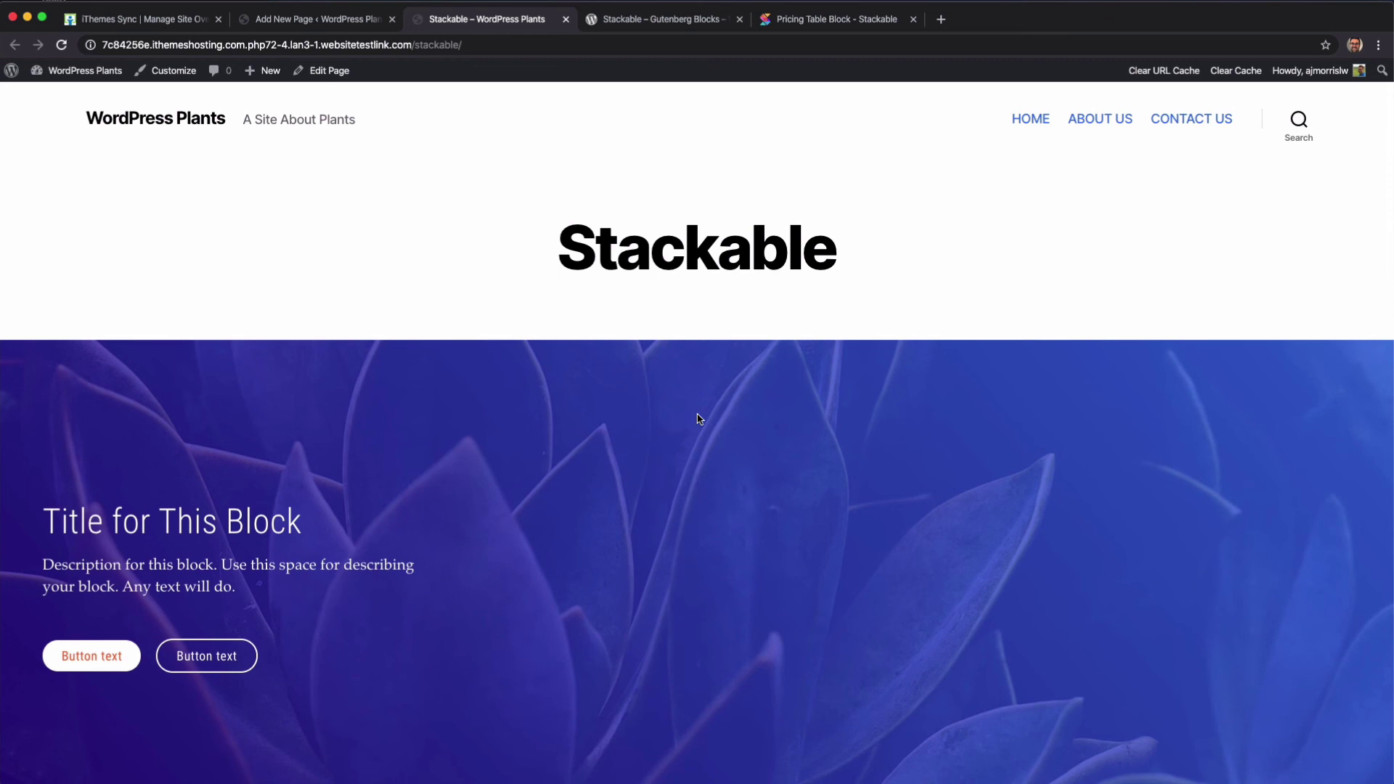
{"action": "scroll", "coordinate": [698, 420], "scroll_direction": "down", "scroll_amount": 10}
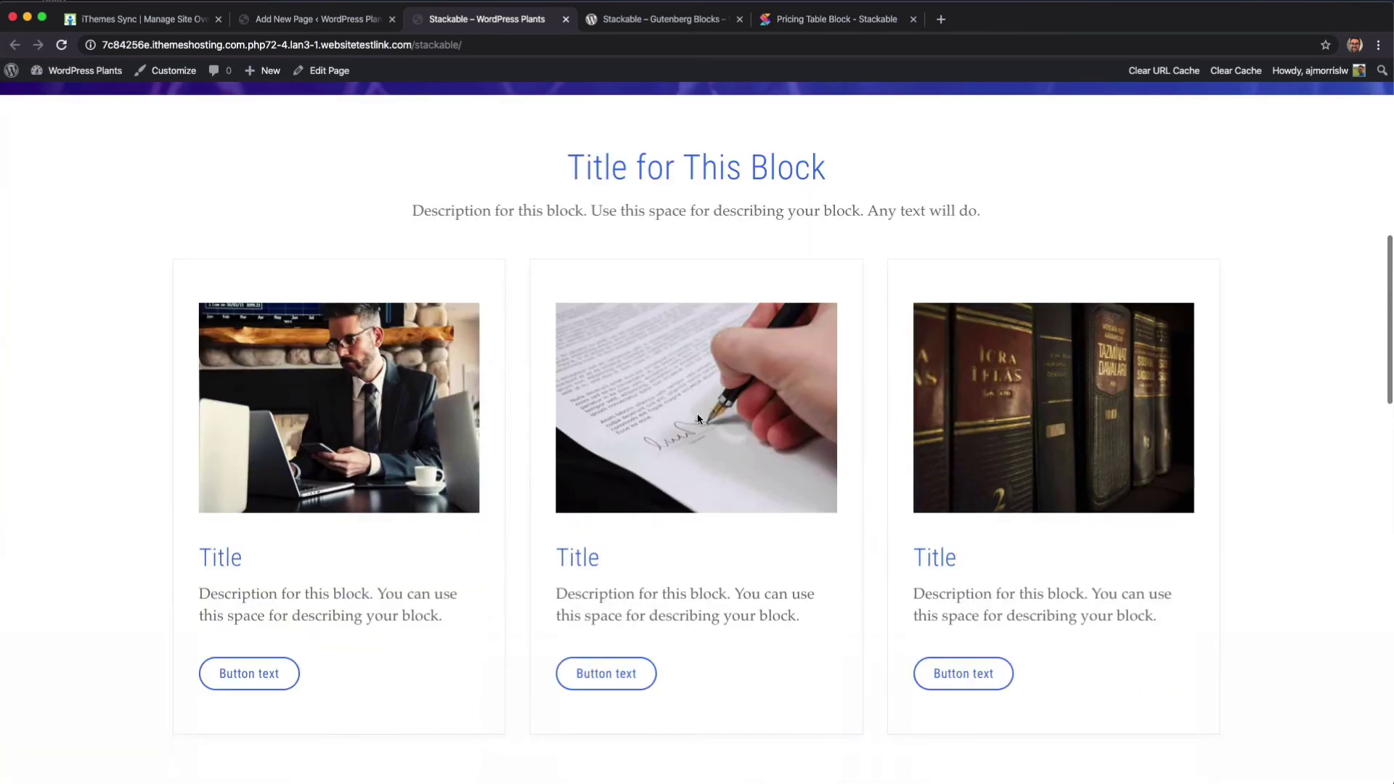